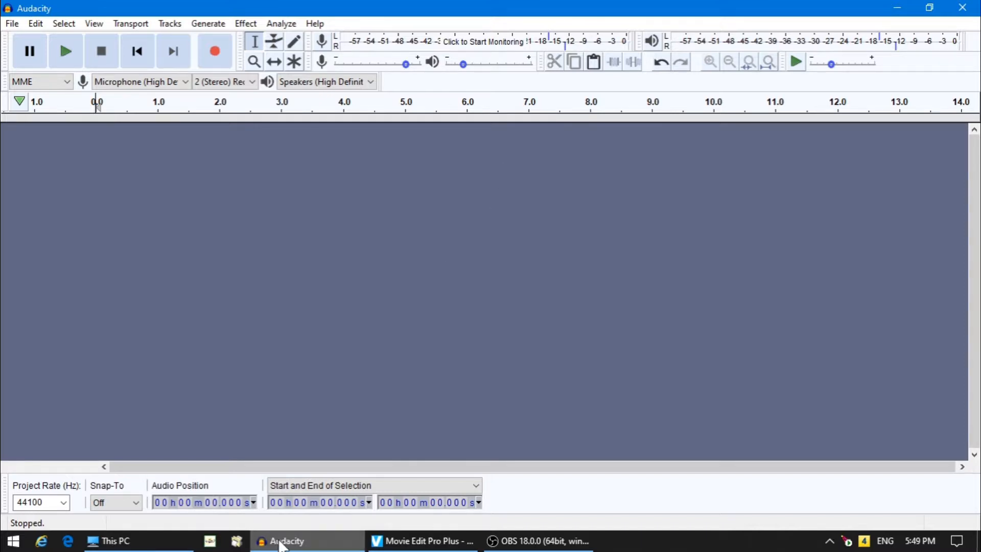
Switch to File Explorer and cut the video 2016_0928_013349_001.MOV from the DCIM > MOVIE folder on USB Drive (E:).
mouse_move(282, 545)
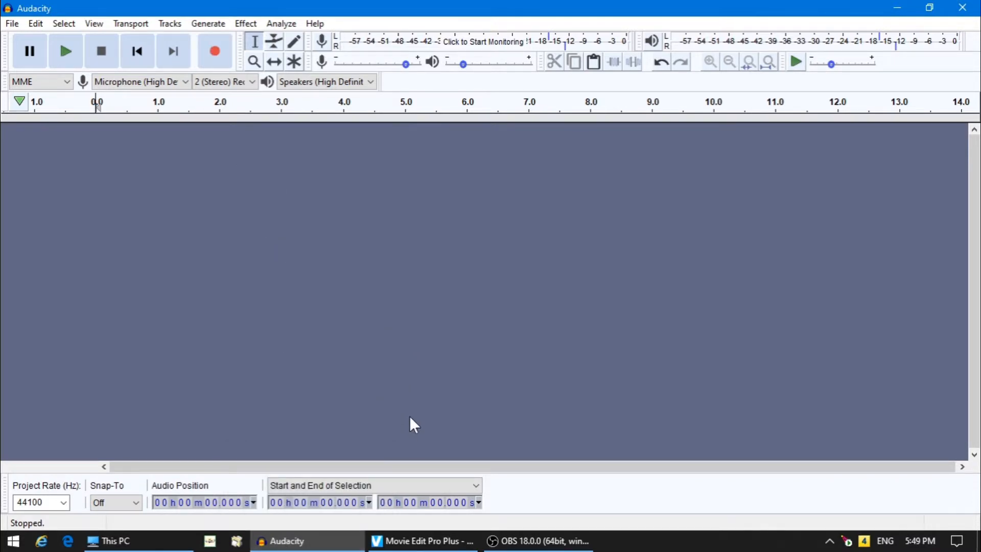
click(137, 541)
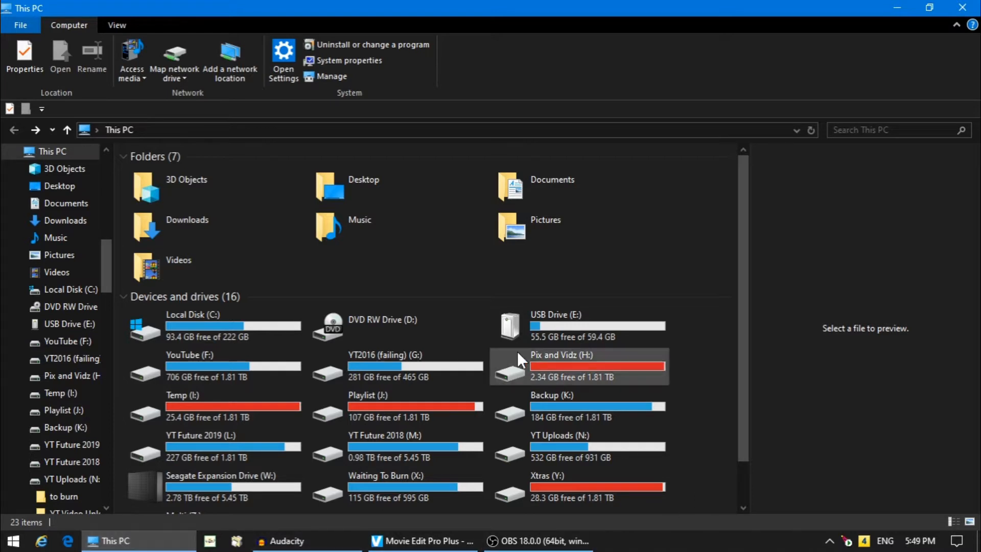
click(514, 321)
double_click(514, 320)
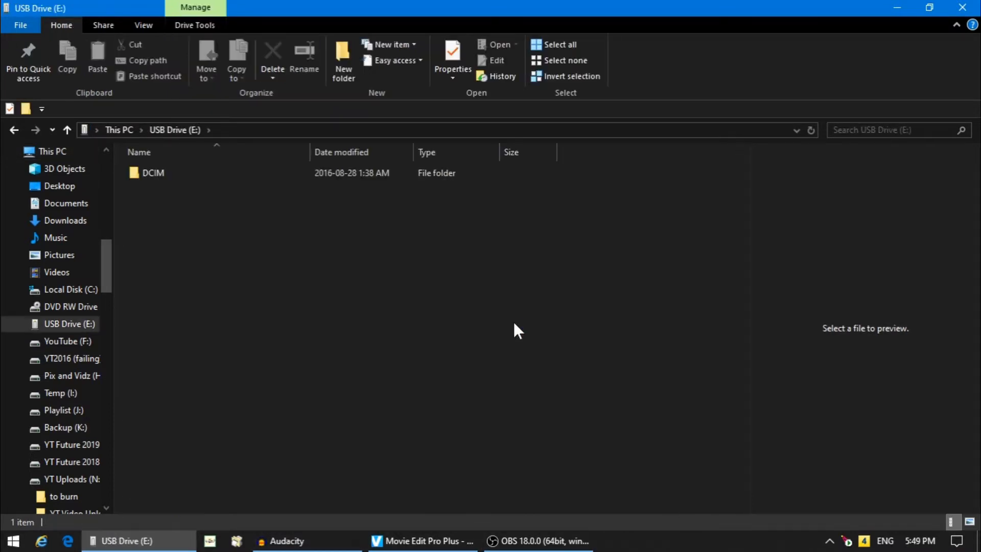
double_click(133, 173)
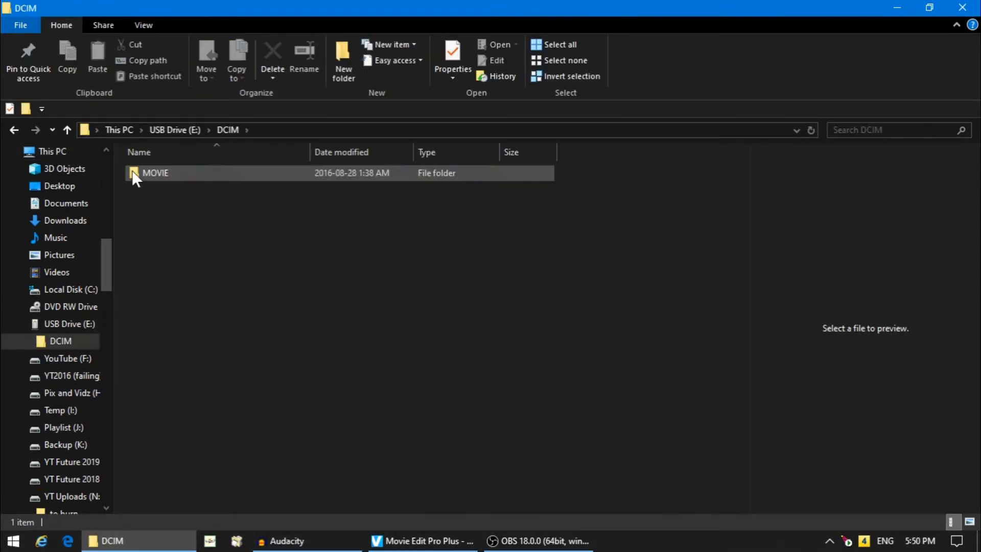
double_click(133, 172)
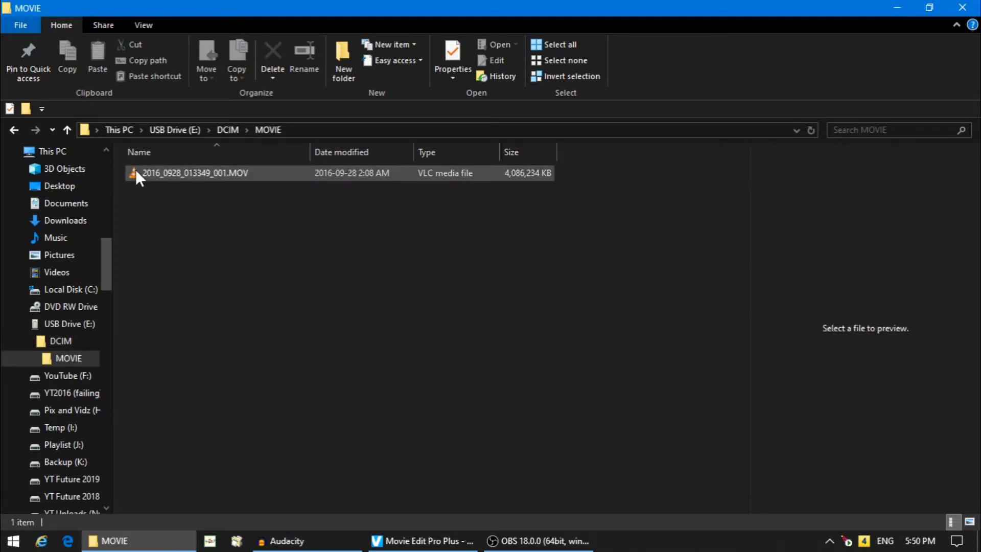
click(137, 172)
click(137, 44)
Open pix and vidz waiting > 2020 04 April on the Multi (Z:) drive and create a new folder there.
key(BackSpace)
key(BackSpace)
key(BackSpace)
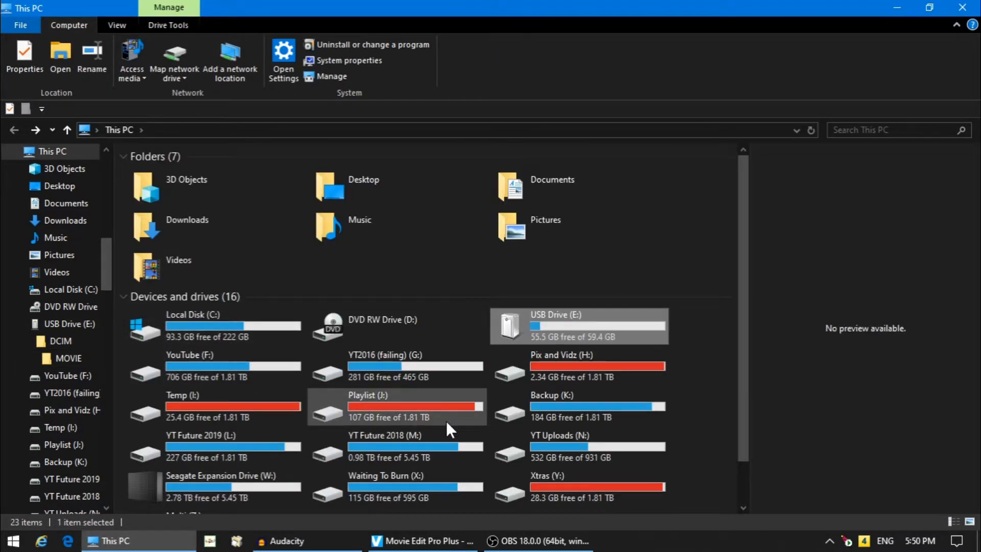
scroll(419, 421, down, 1)
click(148, 495)
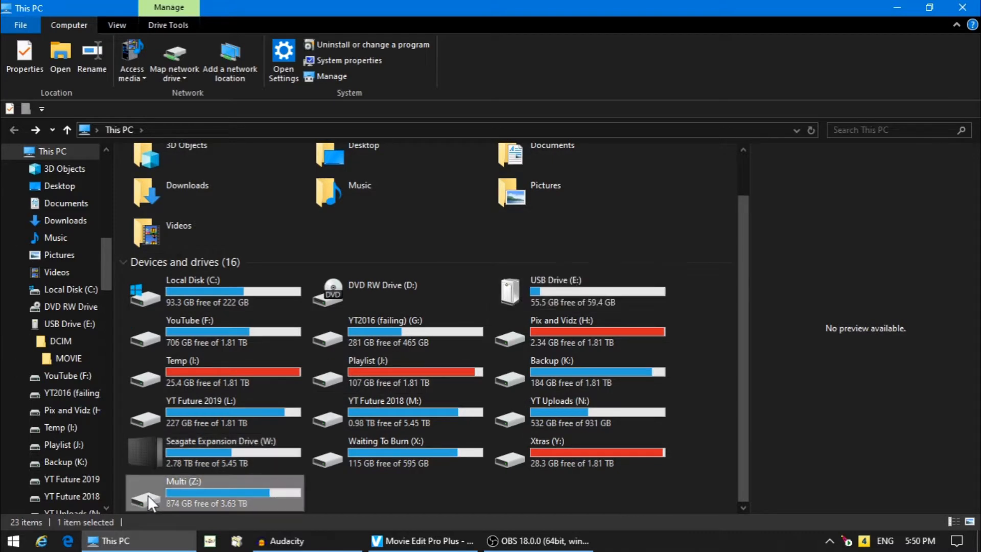
double_click(148, 495)
click(133, 188)
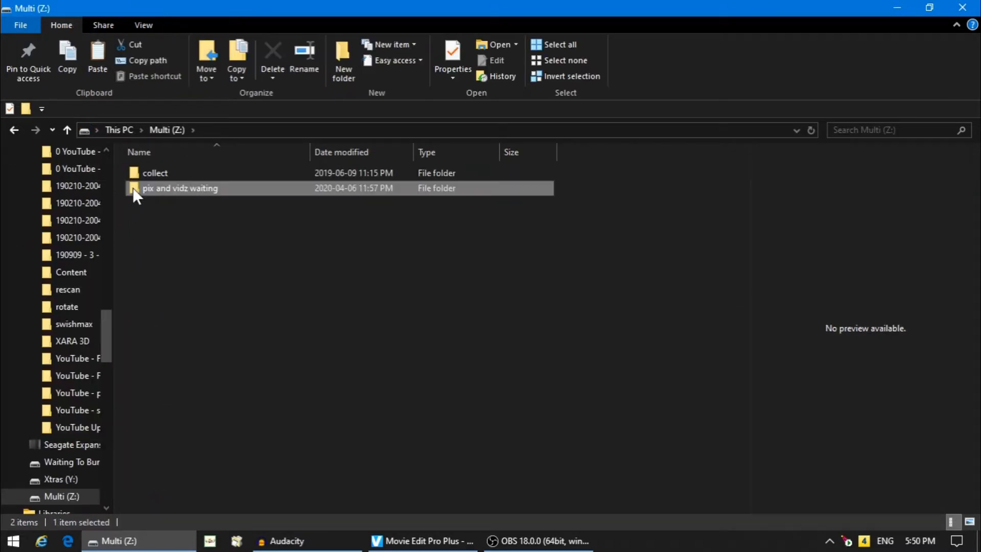
double_click(132, 188)
double_click(137, 338)
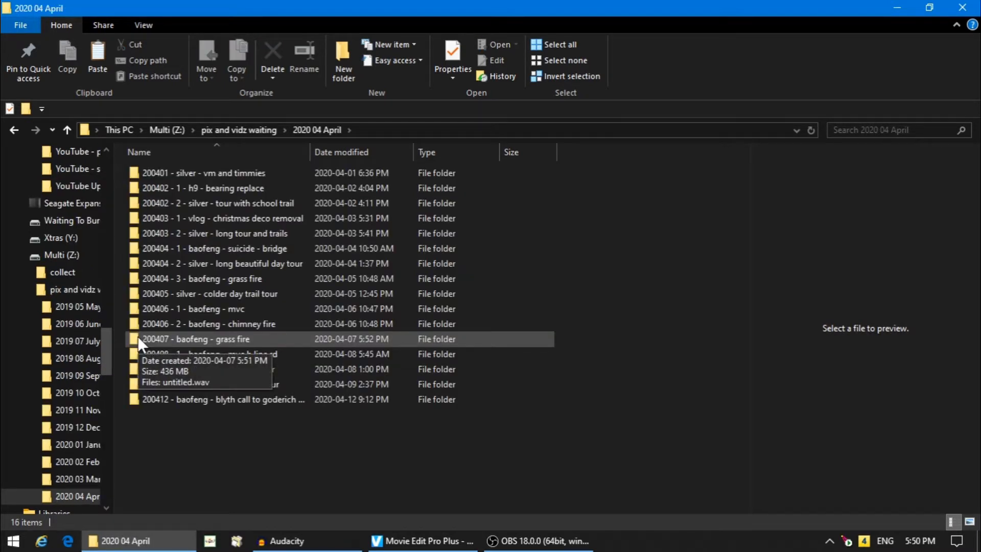
click(343, 57)
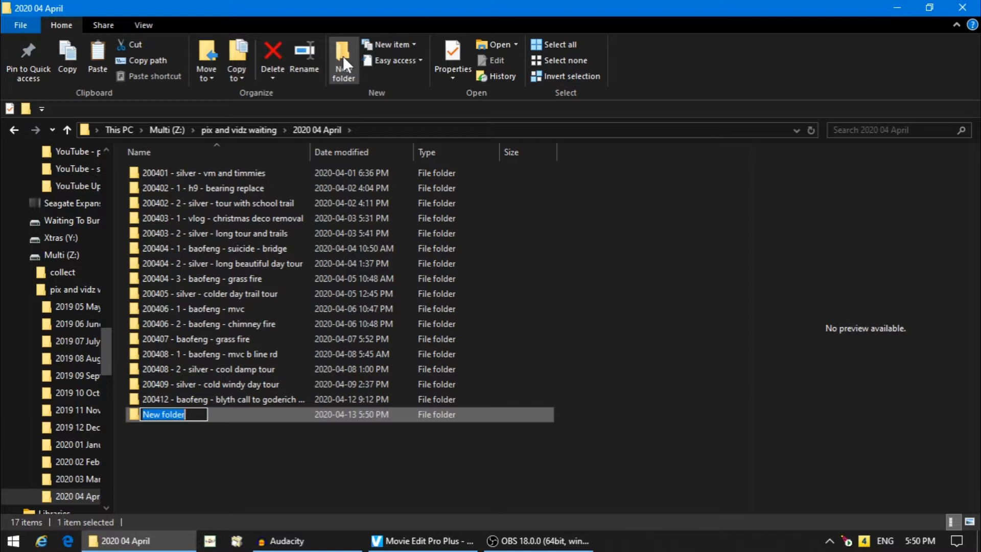
text(A)
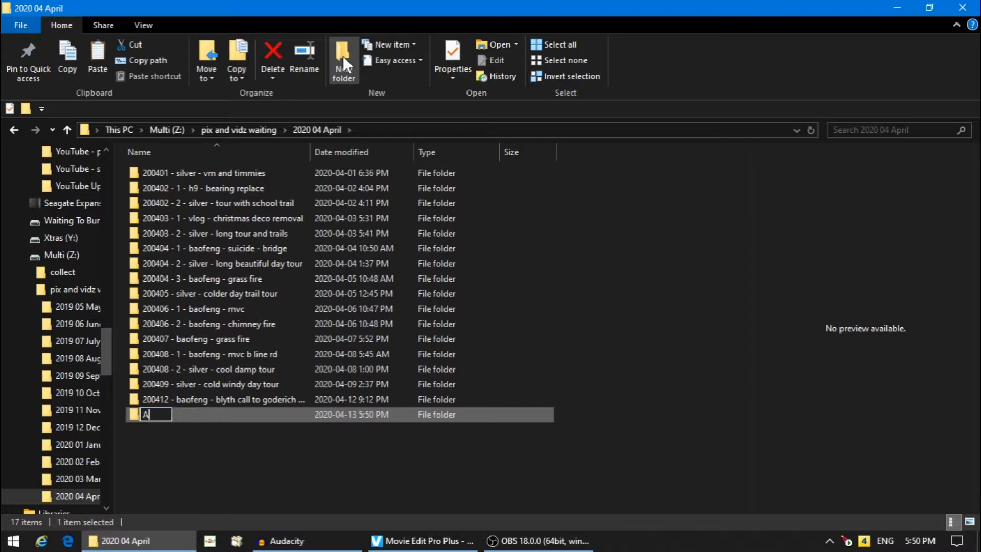
text(pril 13, 20)
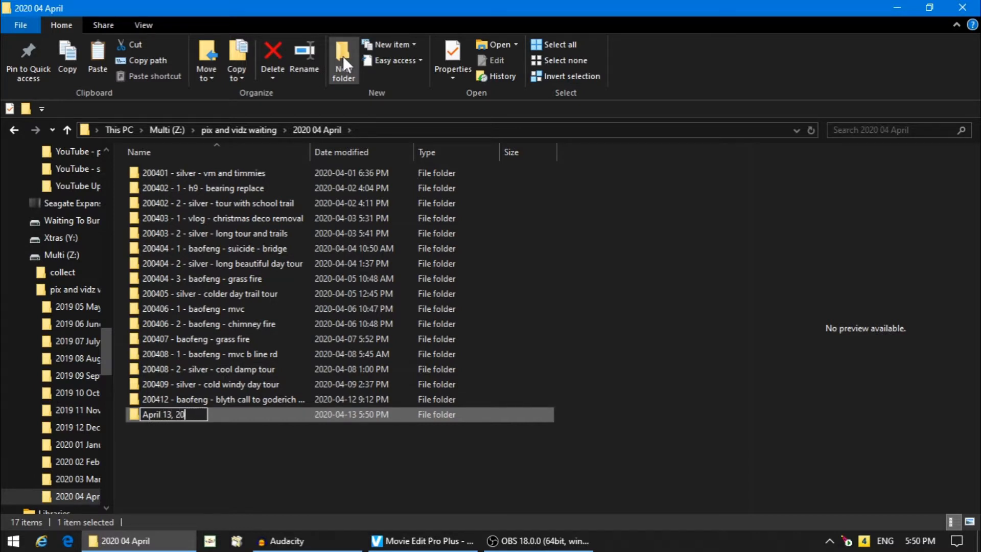
text(20)
key(BackSpace)
key(BackSpace)
key(BackSpace)
key(BackSpace)
key(BackSpace)
key(BackSpace)
key(BackSpace)
key(BackSpace)
key(BackSpace)
key(BackSpace)
key(BackSpace)
key(BackSpace)
key(BackSpace)
key(BackSpace)
Name the new folder "200413 - 1 - h9 - garage talk".
text(200413)
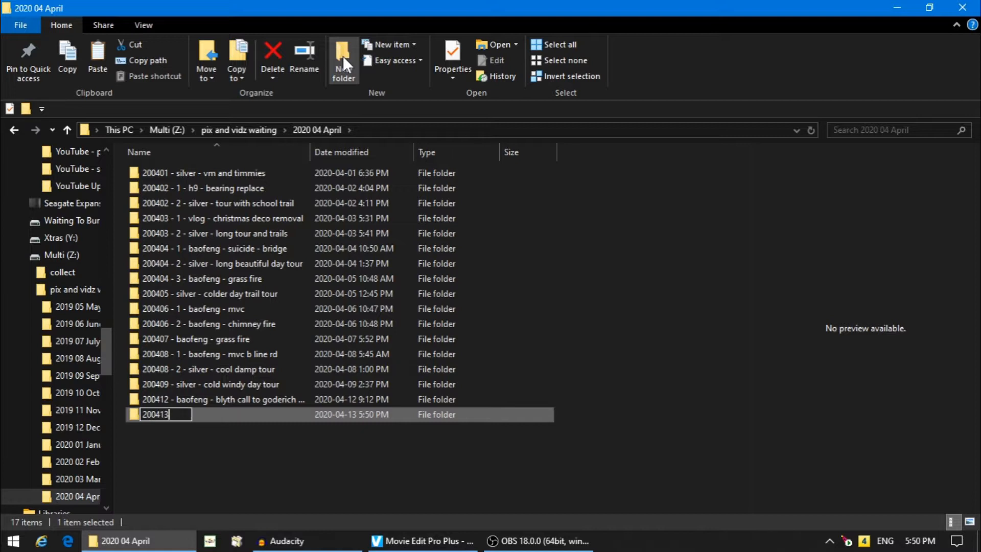
text( - 2)
key(BackSpace)
text(1 - h9 - )
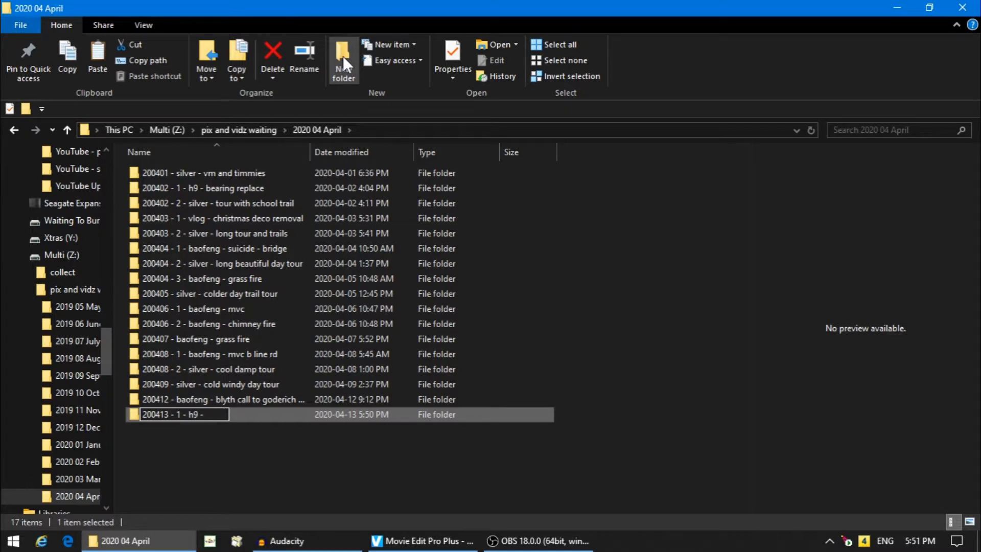
text(garage talk)
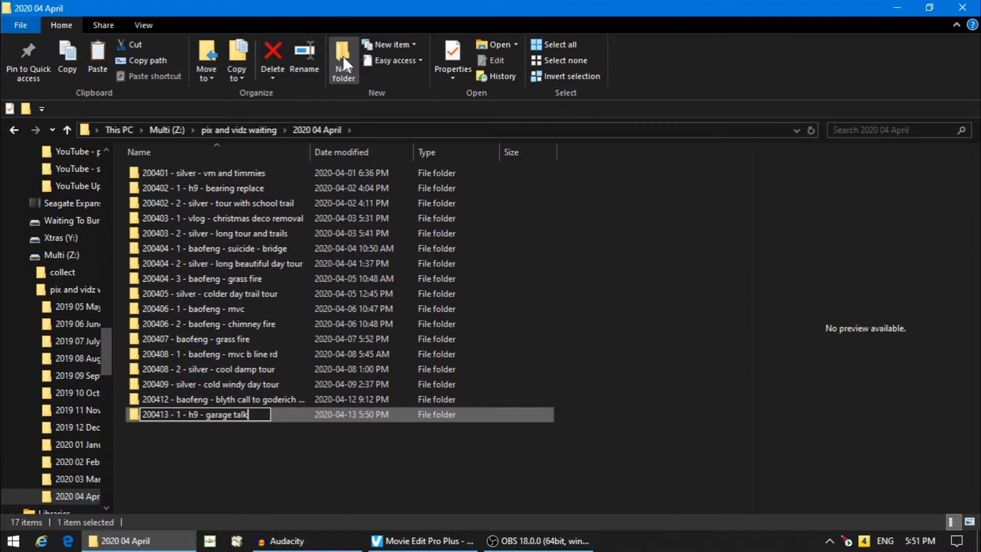
key(Return)
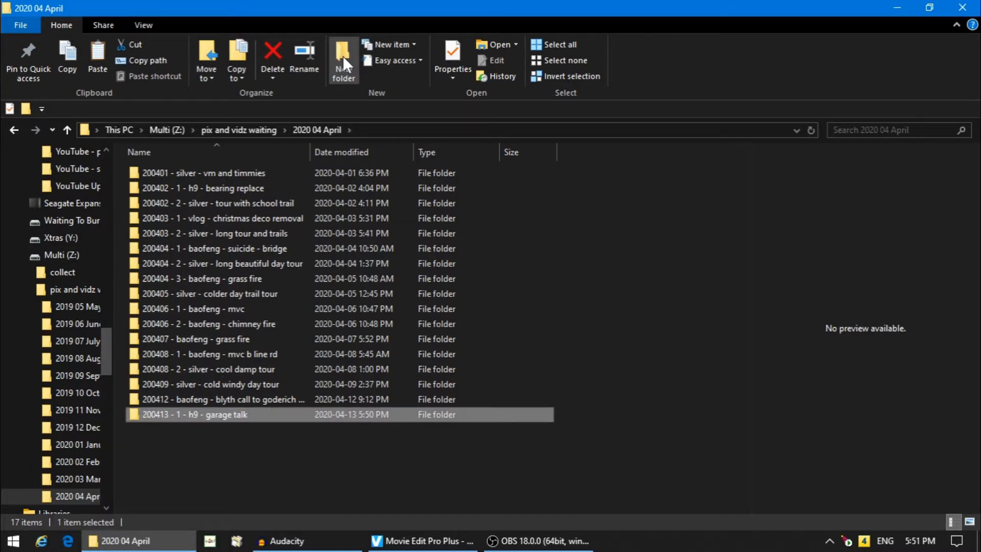
Create a second folder in 2020 04 April named "200413 - 2 - silver - quick trip".
click(341, 56)
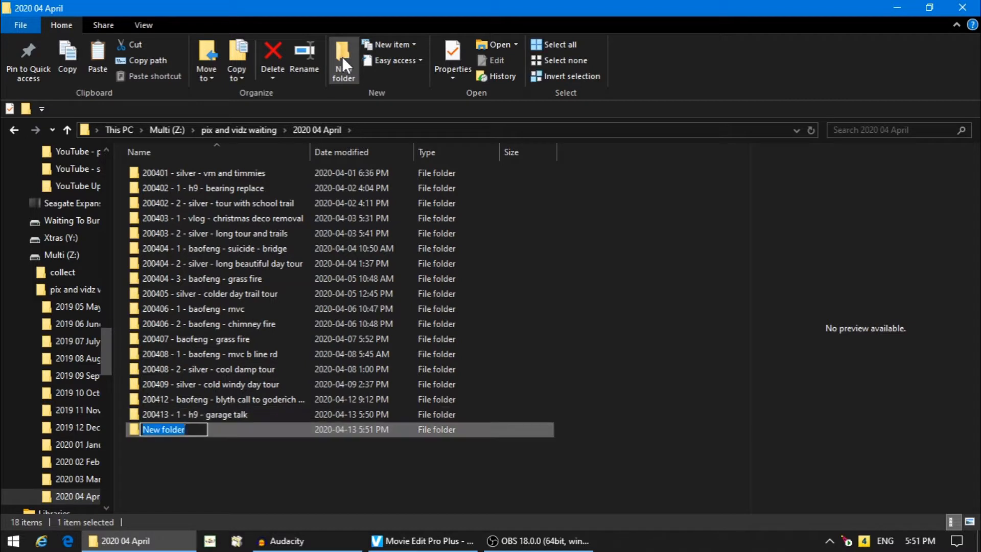
text(2004)
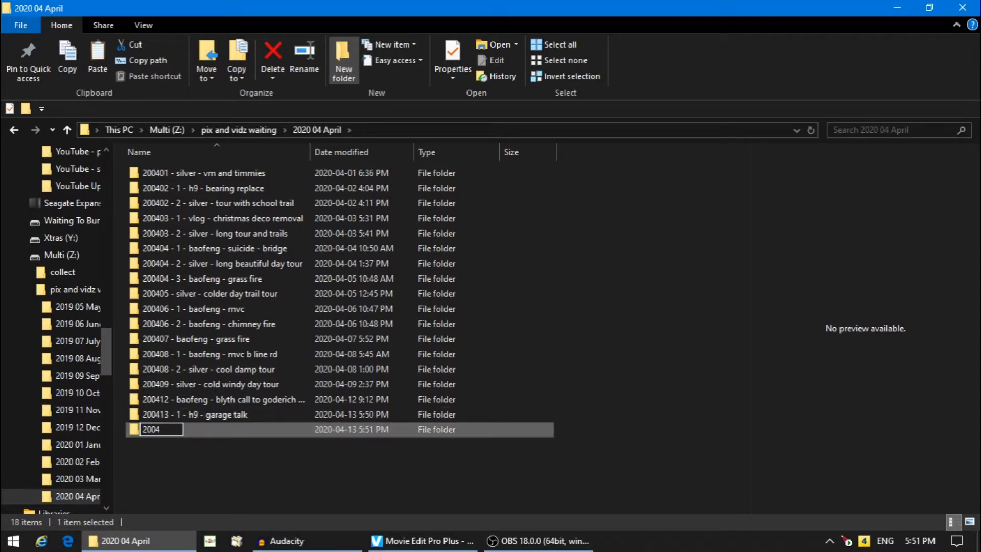
text(13 - 2 - silver - )
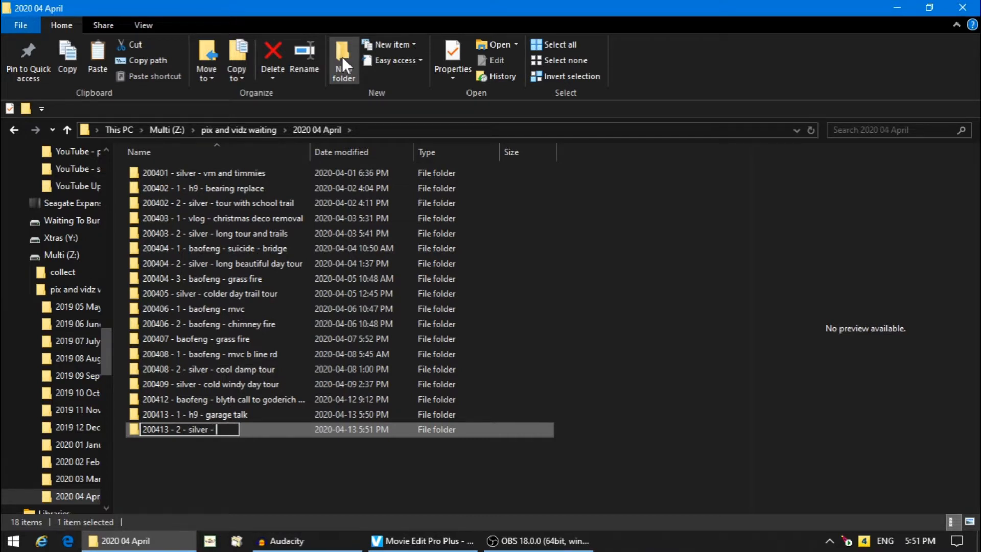
text(quick trip)
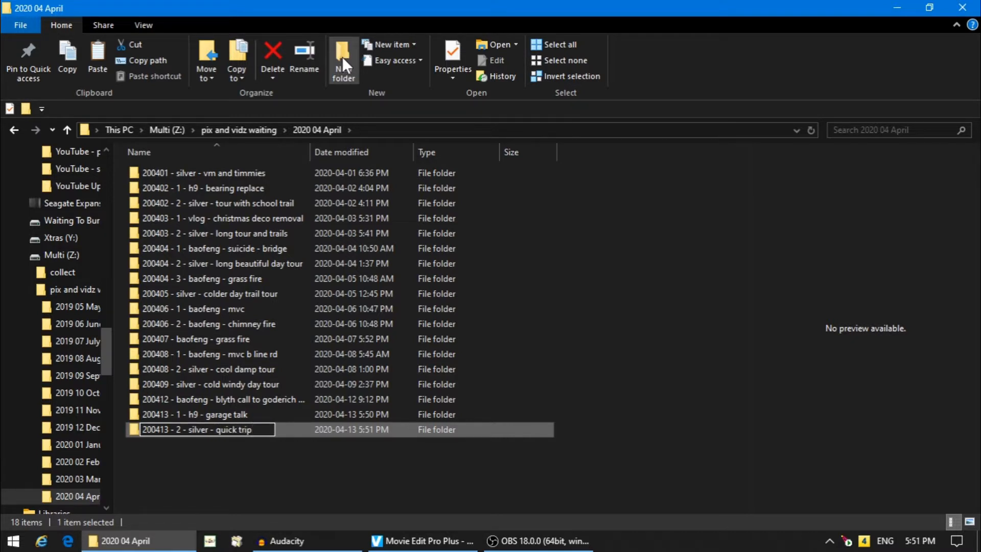
key(Return)
Open the quick trip folder and paste the cut video into it, leaving the transfer running in the background.
key(Return)
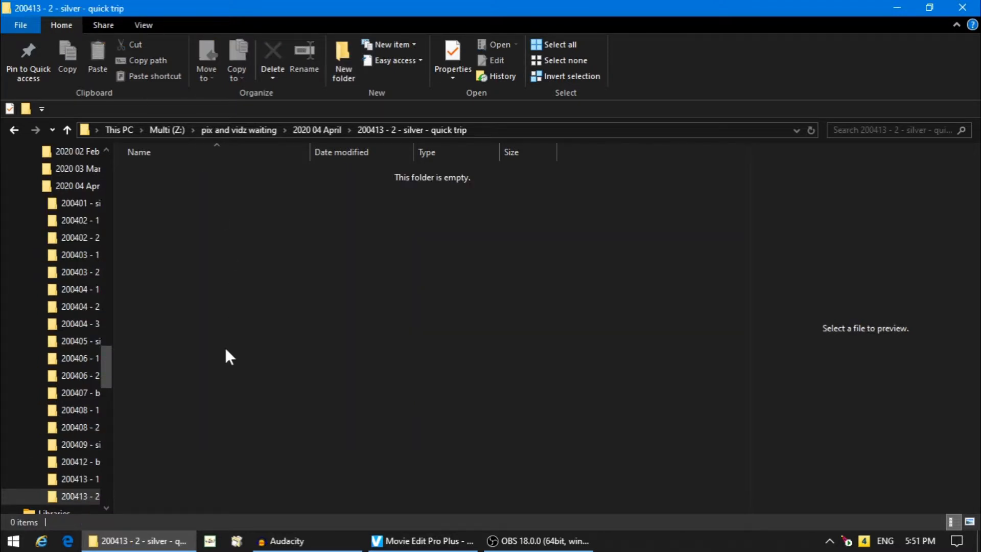
key(ctrl+v)
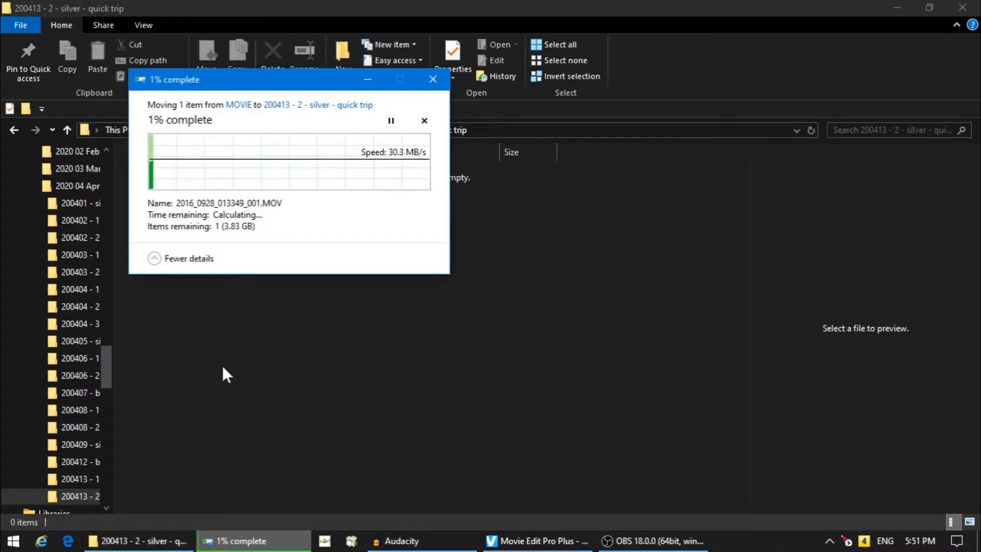
click(314, 431)
Go back to This PC and open the YT Video Upload Stuff folder on the YT Uploads (N:) drive.
key(alt+Up)
key(alt+Up)
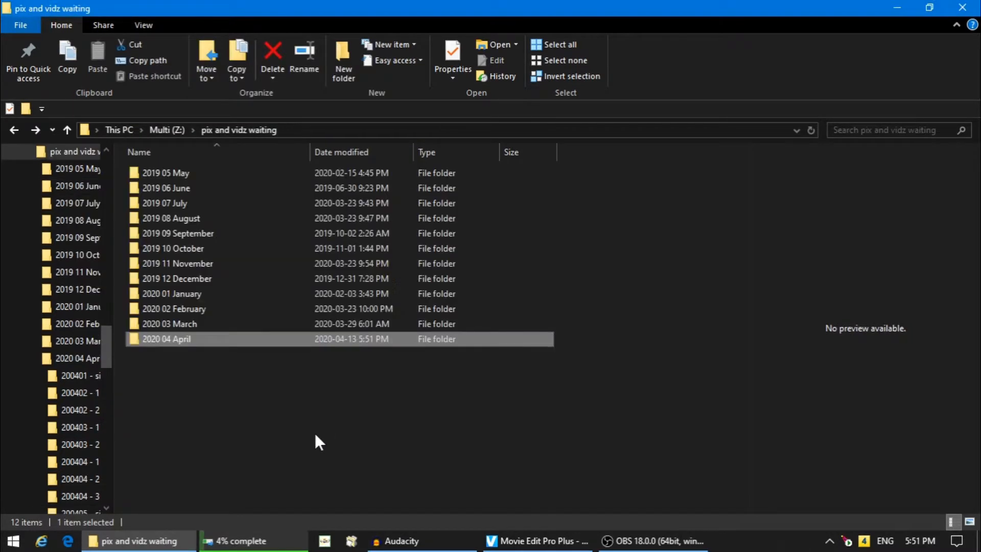
key(alt+Up)
key(alt+Up)
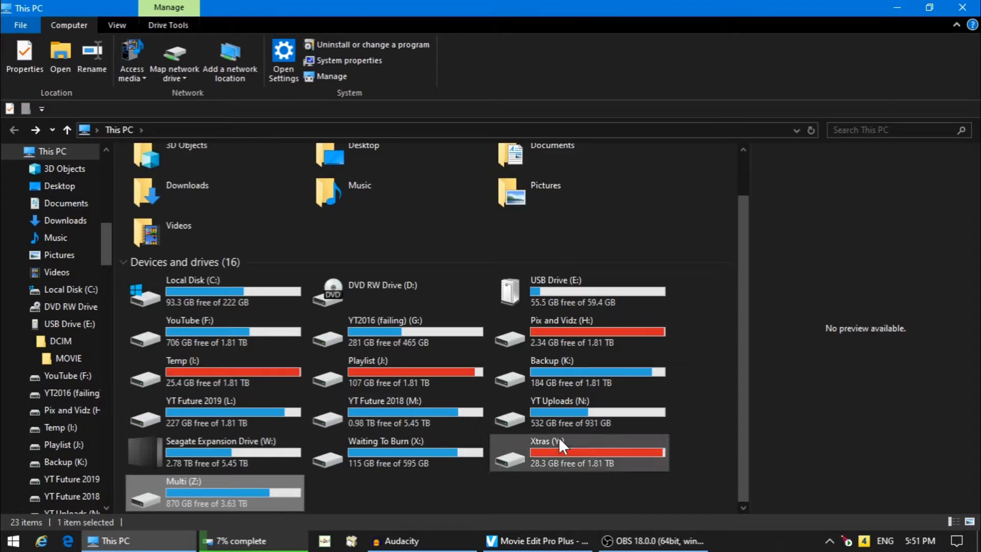
double_click(500, 422)
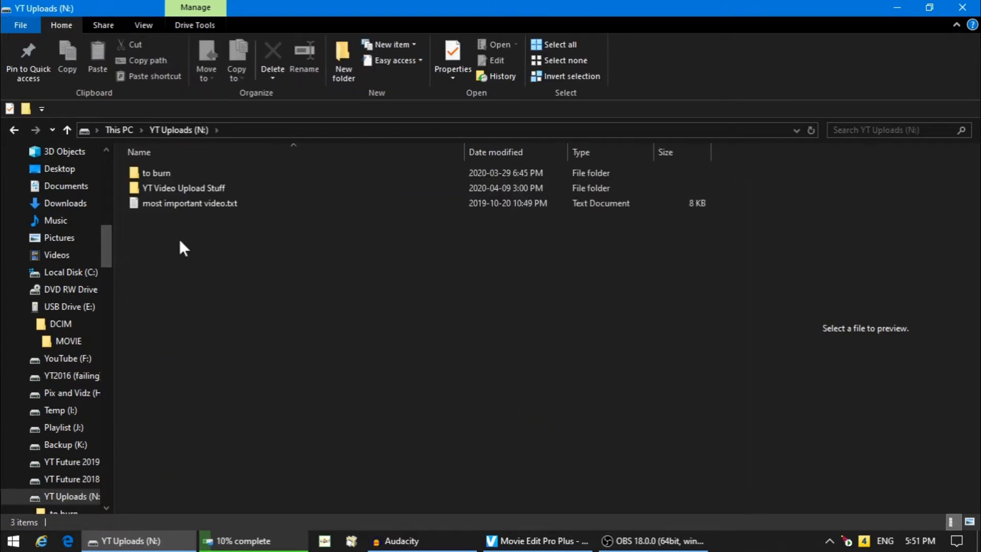
double_click(136, 187)
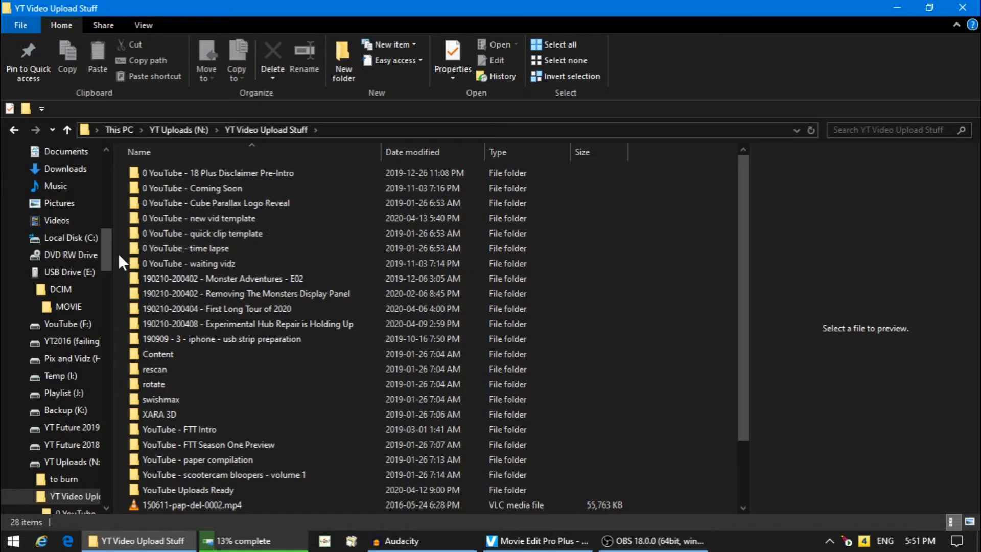
Duplicate the "0 YouTube - new vid template" folder within YT Video Upload Stuff.
click(136, 216)
click(73, 62)
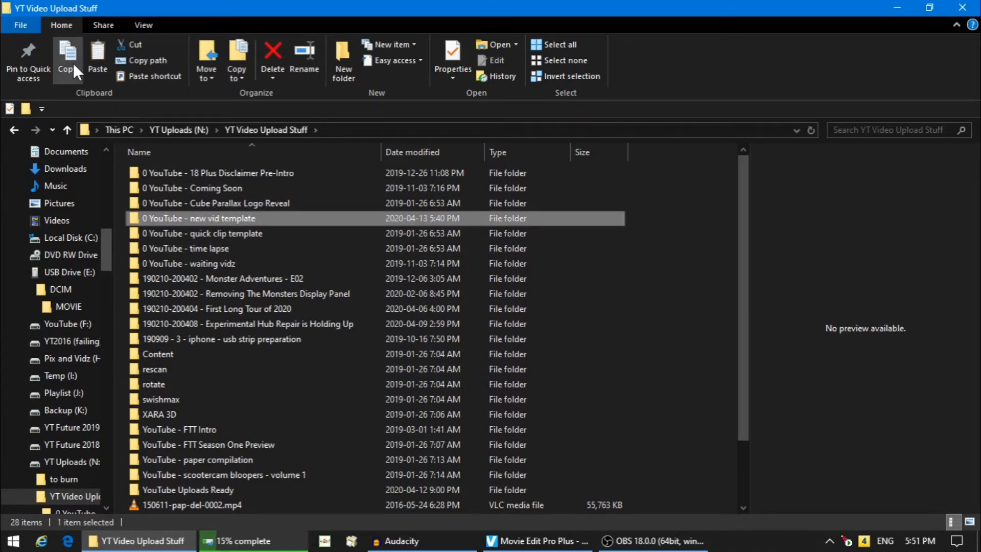
click(102, 41)
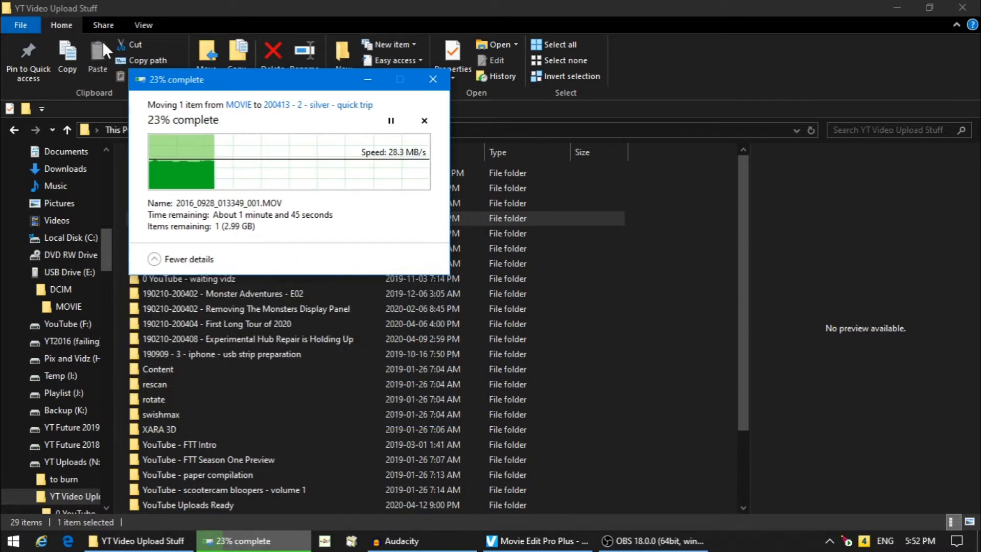
click(109, 301)
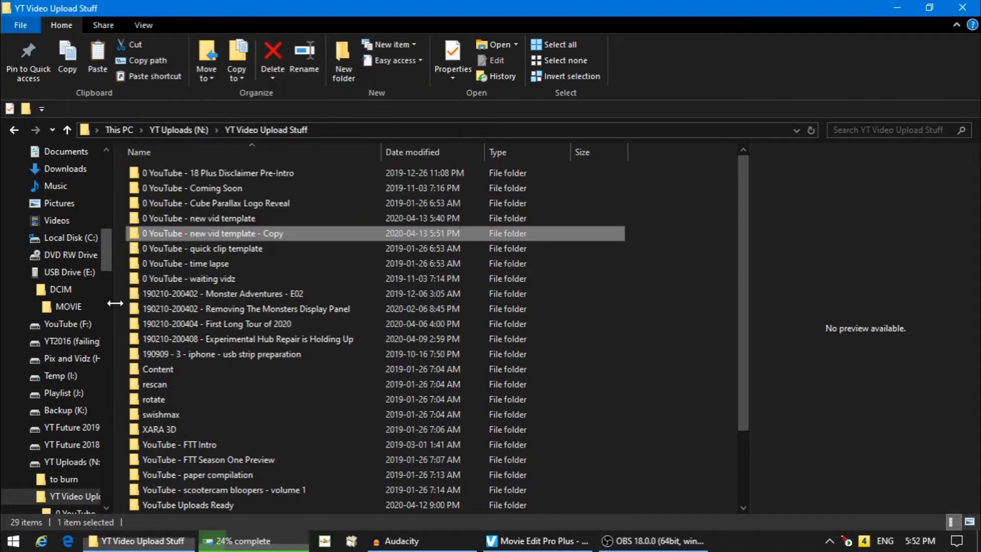
click(170, 234)
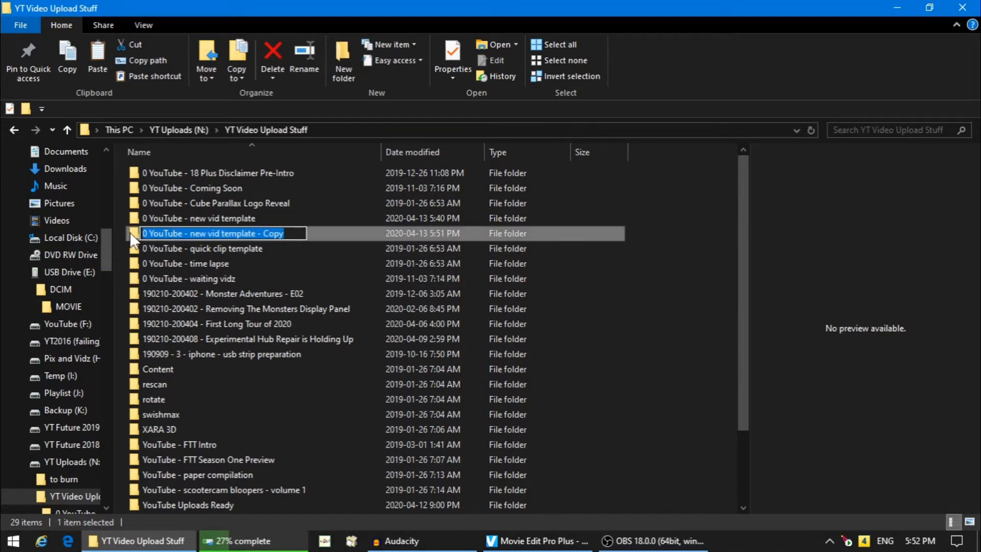
text(1)
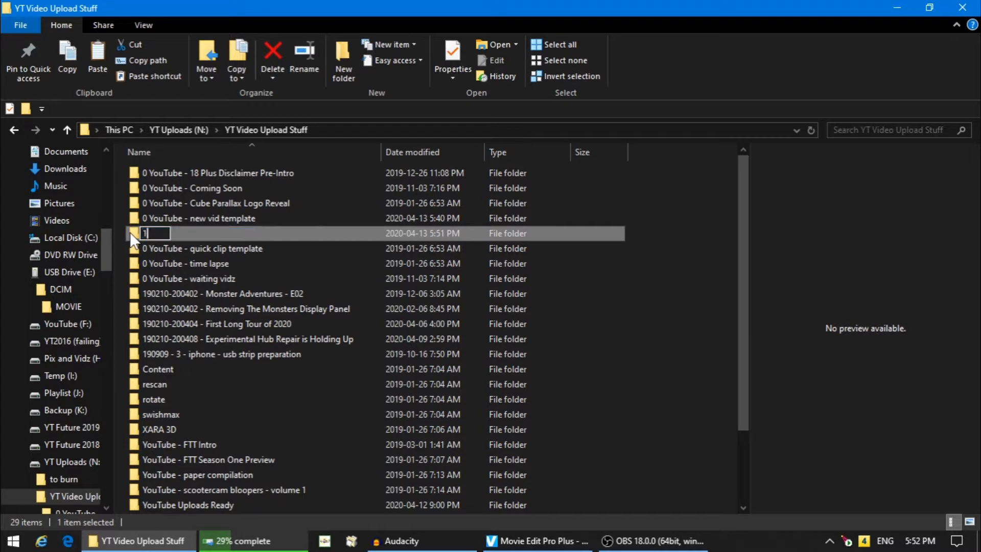
text(90210-)
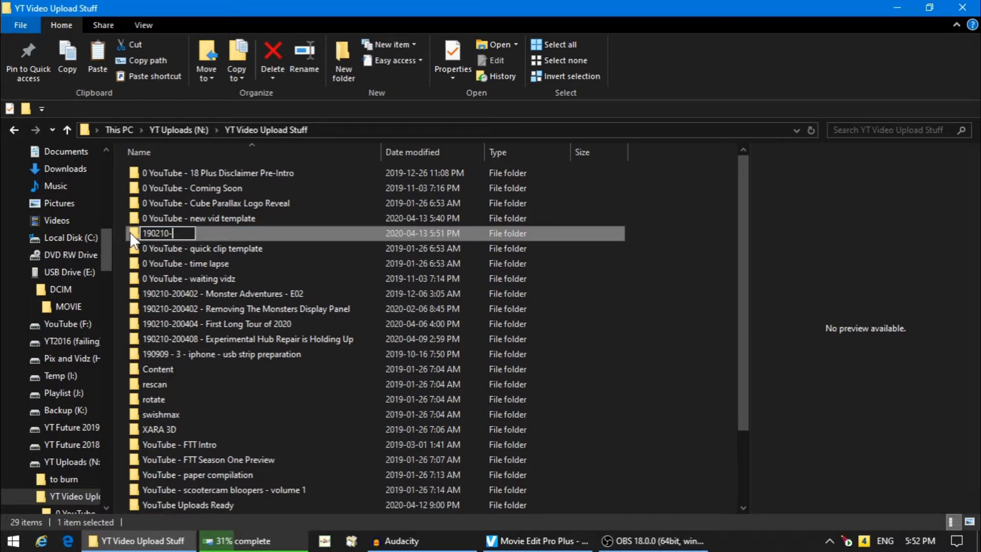
text(2004)
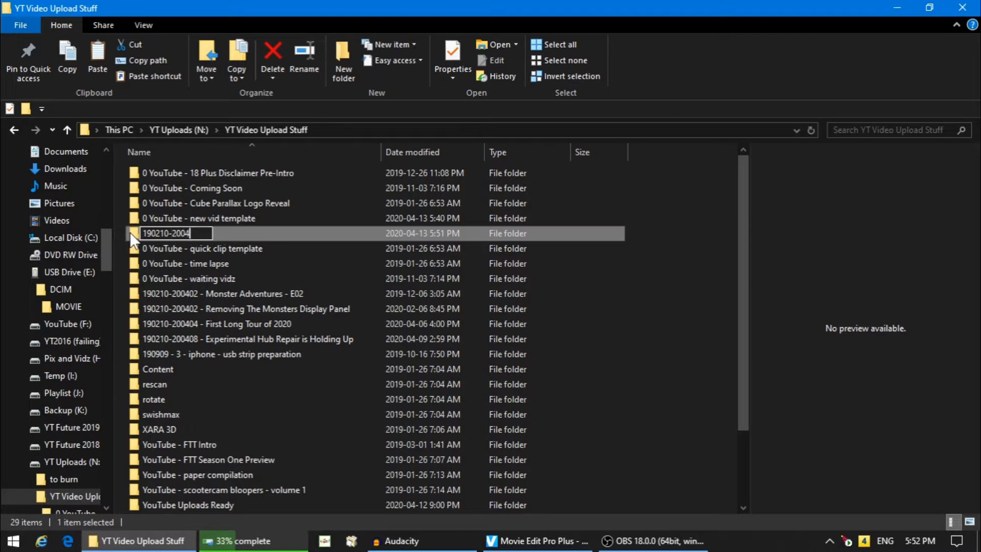
text(13 -)
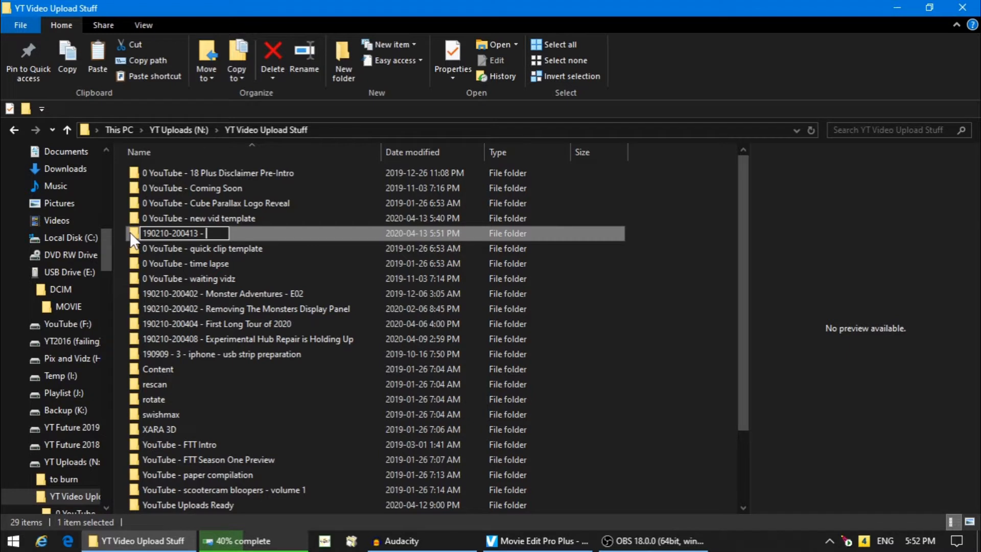
text(editing)
key(Left)
key(Left)
key(Left)
key(Left)
key(Left)
key(Left)
key(Left)
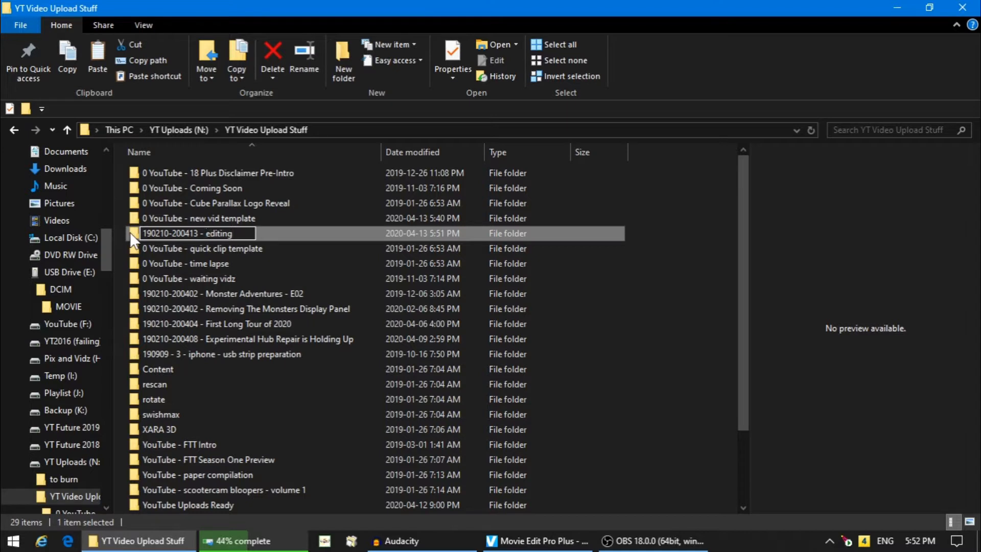
text(E)
key(Return)
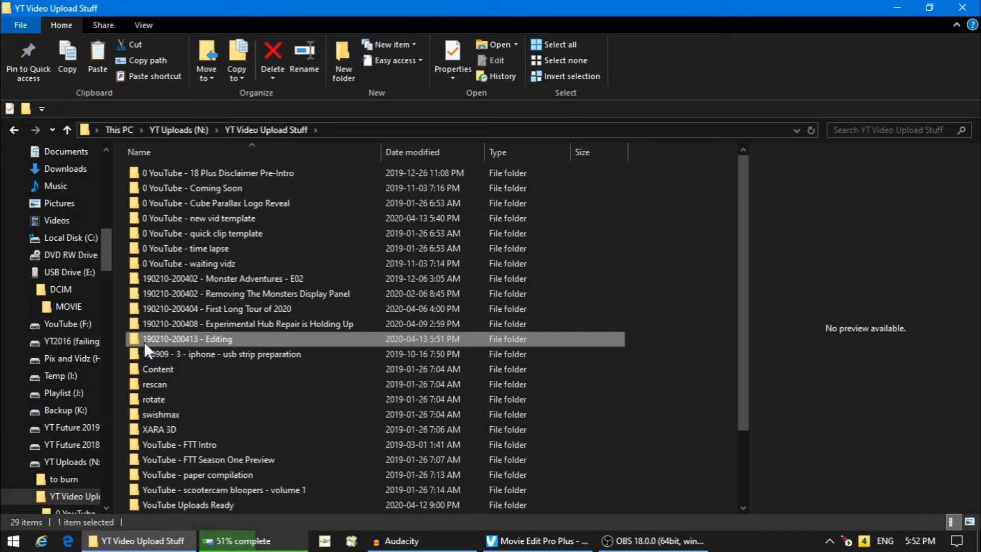
Open the 2020 04 April folder in pix and vidz waiting on the Multi (Z:) drive and check the running transfer.
mouse_move(144, 342)
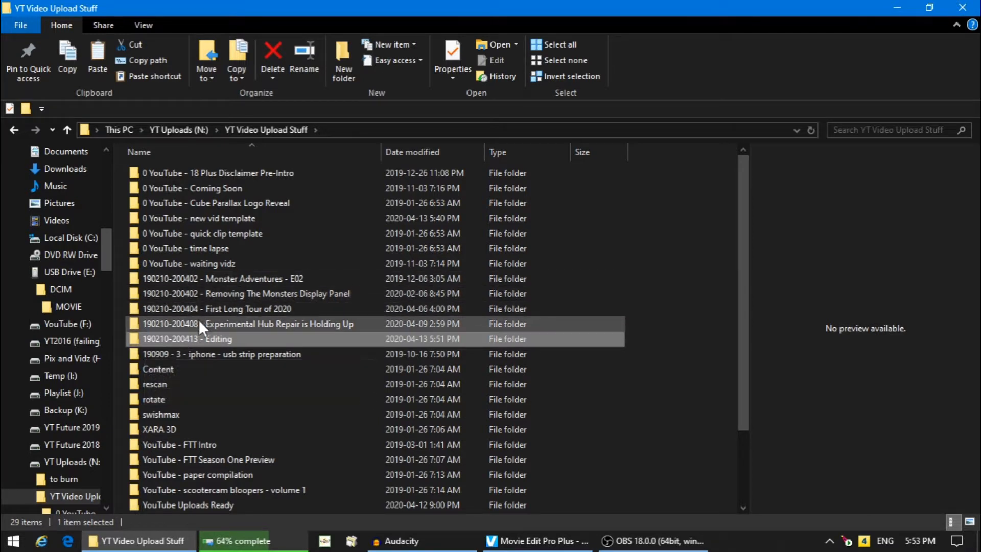
mouse_move(198, 338)
mouse_move(255, 295)
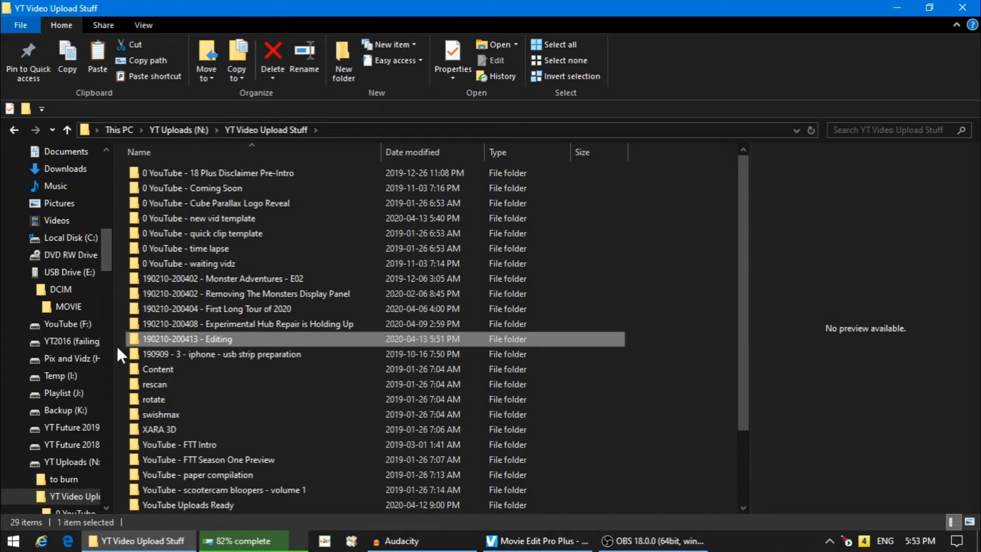
key(alt+Left)
key(alt+Left)
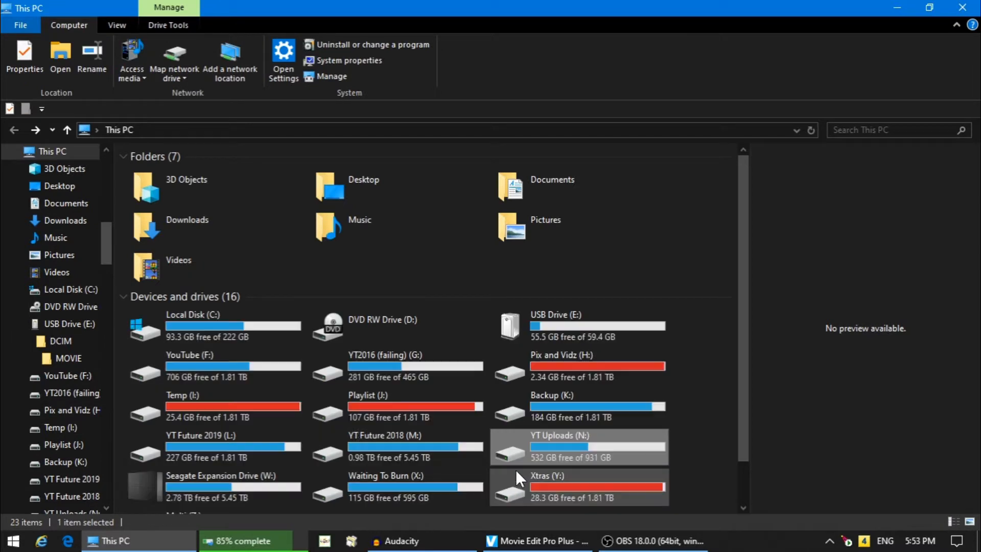
scroll(515, 470, down, 1)
double_click(146, 495)
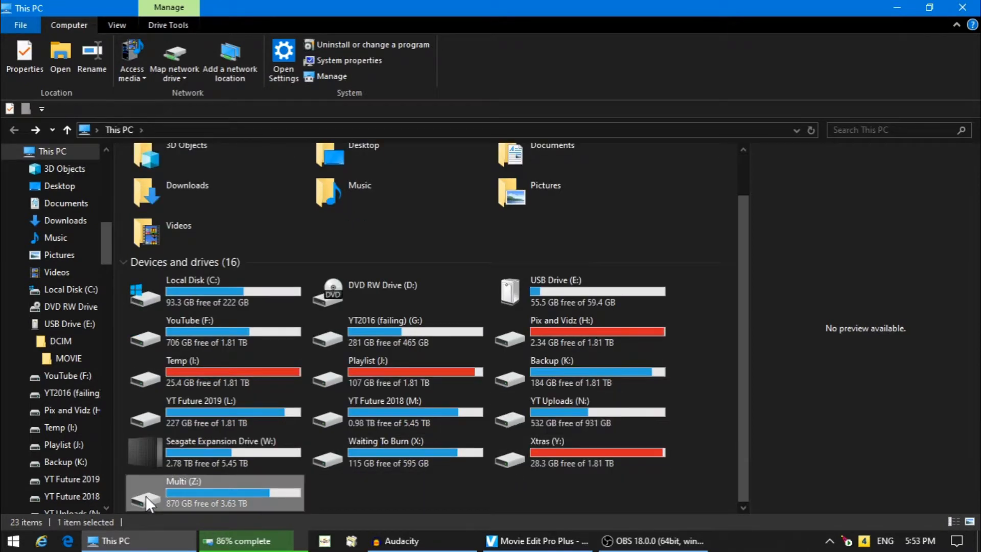
double_click(136, 188)
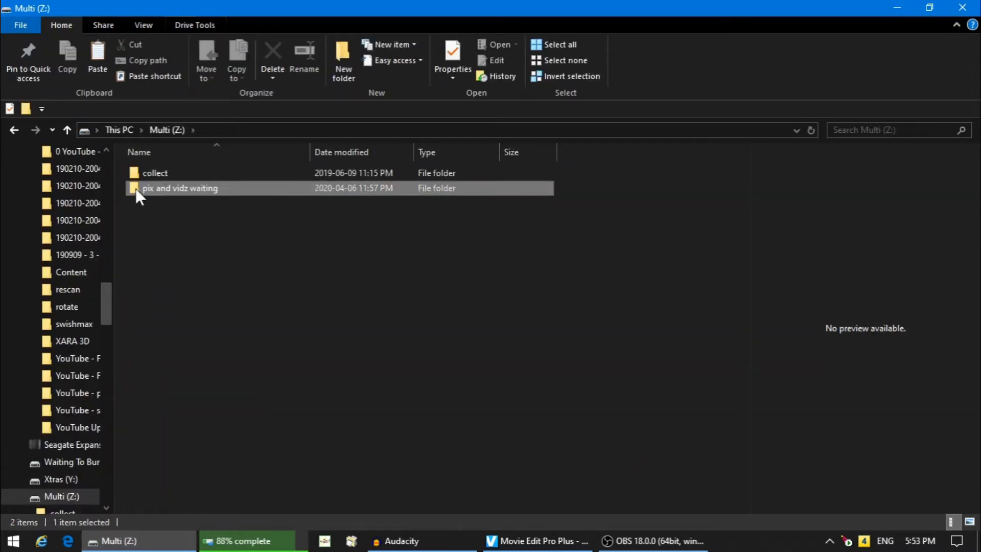
double_click(137, 336)
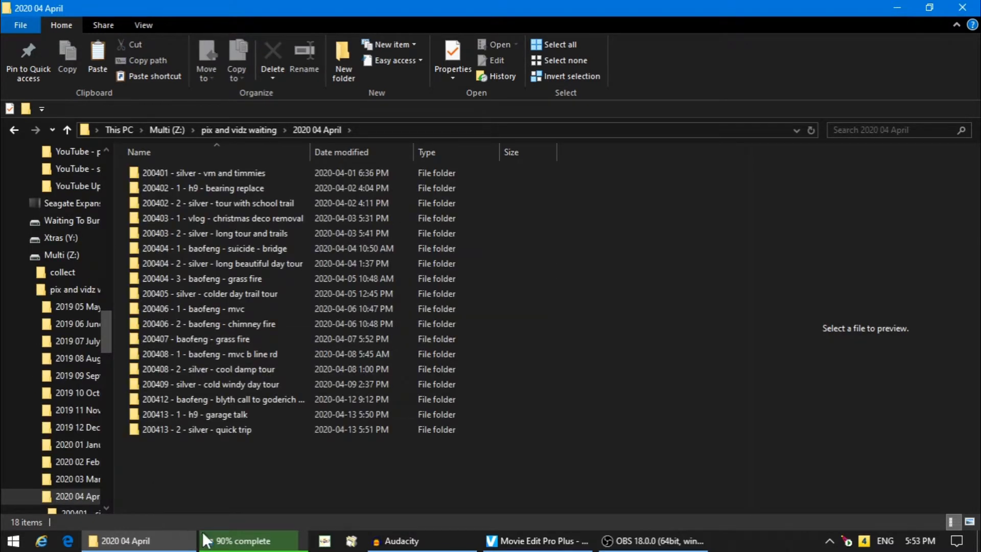
click(240, 540)
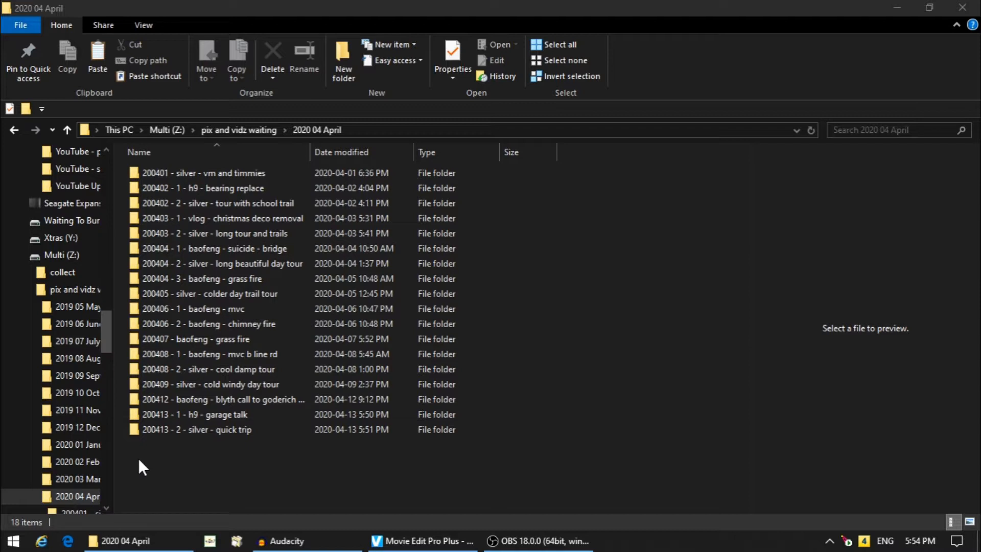
drag(119, 411, 146, 431)
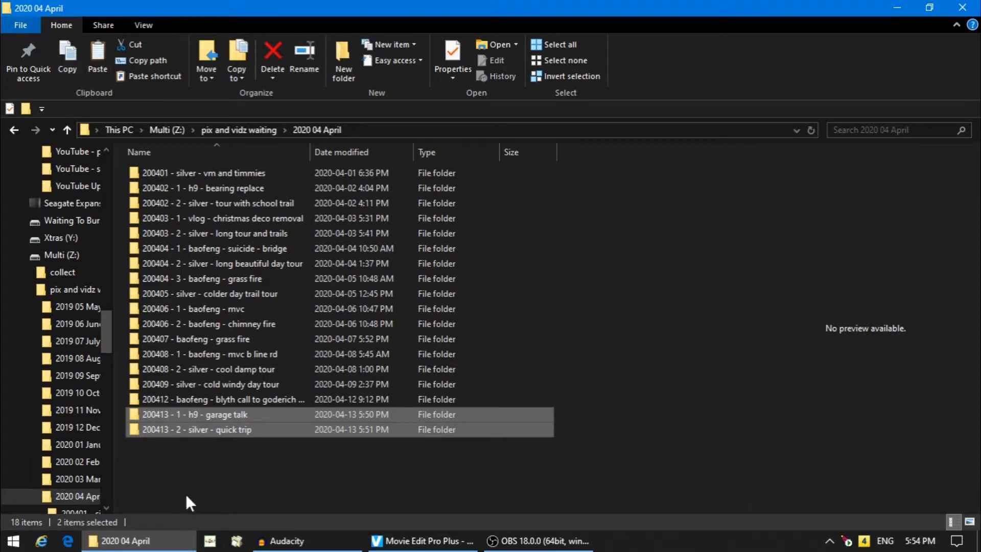
key(alt+Up)
key(alt+Up)
key(alt+Up)
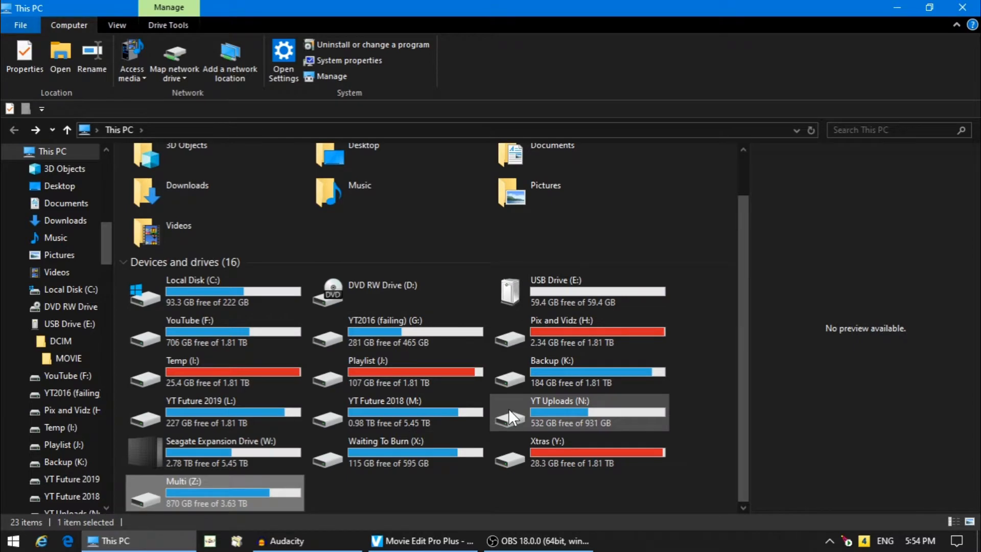
double_click(508, 409)
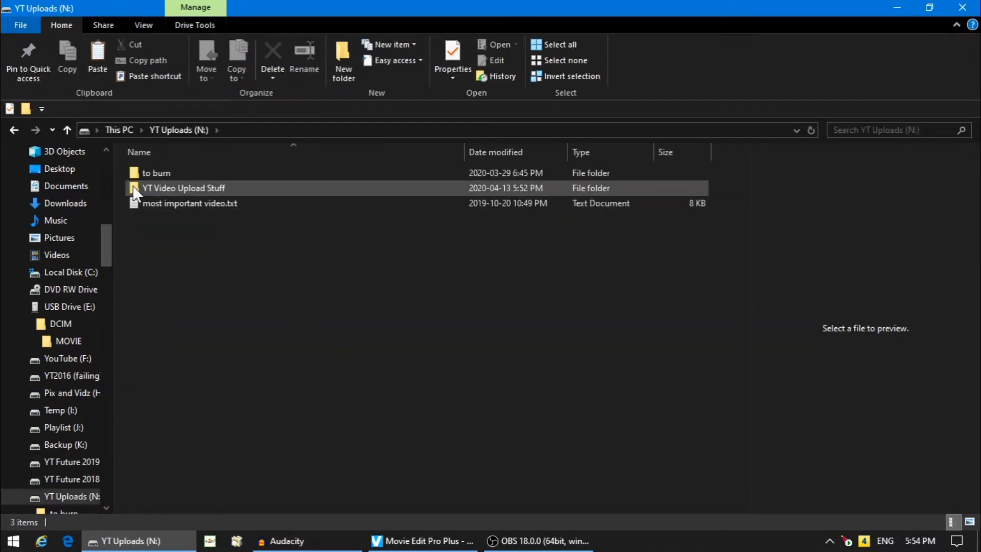
double_click(134, 187)
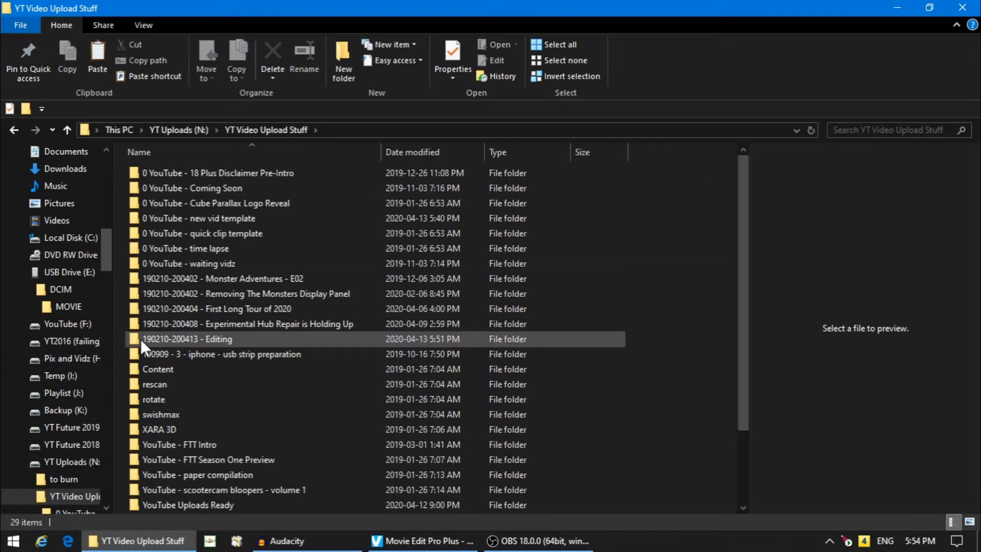
double_click(140, 339)
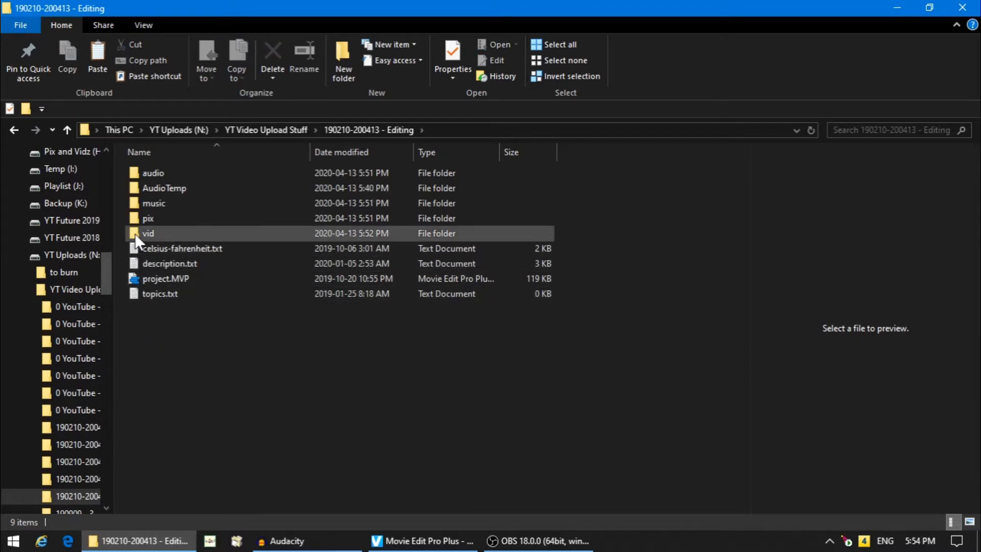
double_click(136, 235)
click(98, 50)
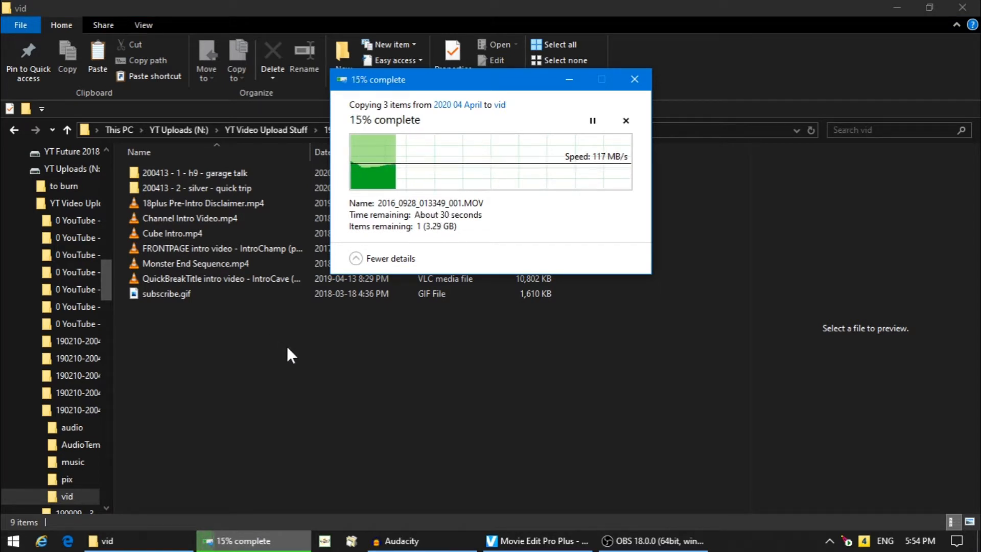
click(180, 391)
key(BackSpace)
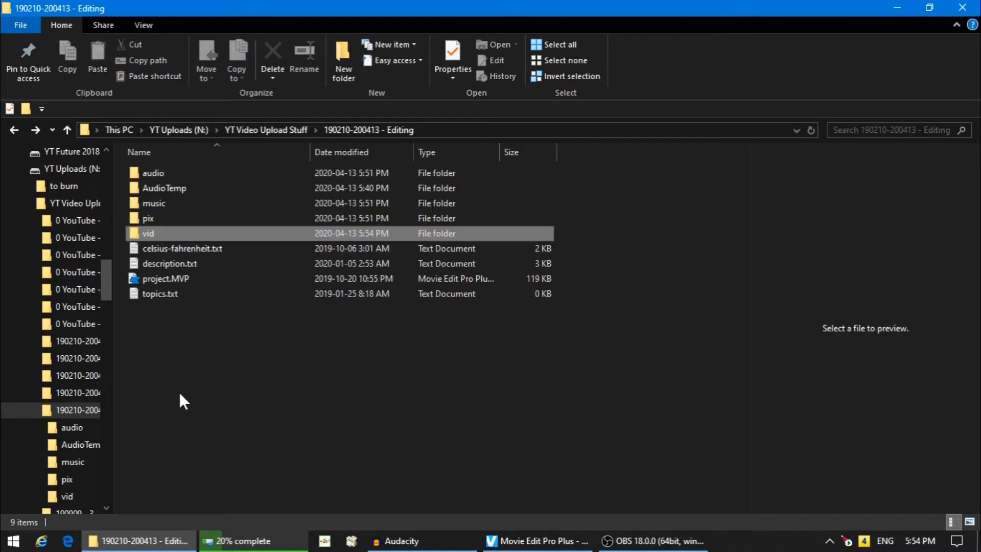
click(536, 541)
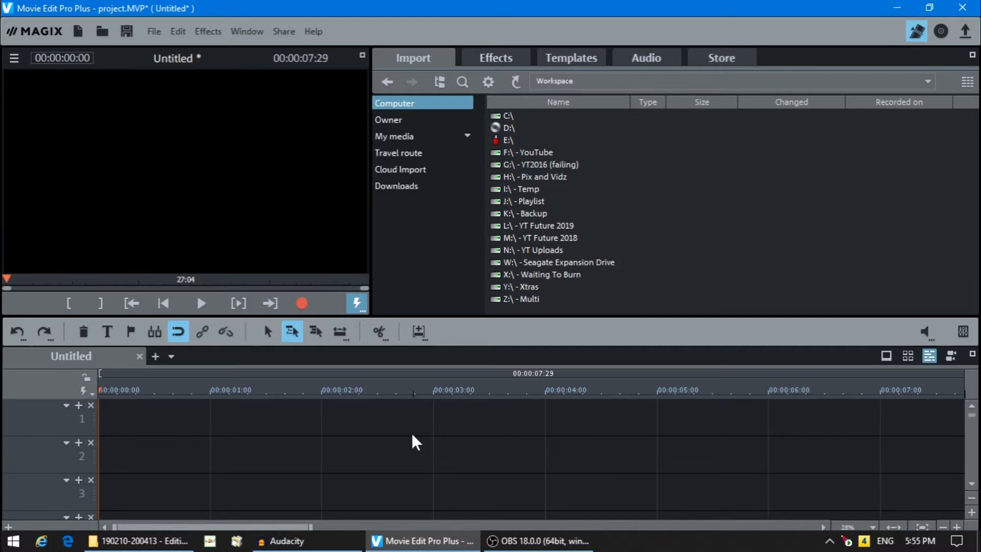
click(141, 541)
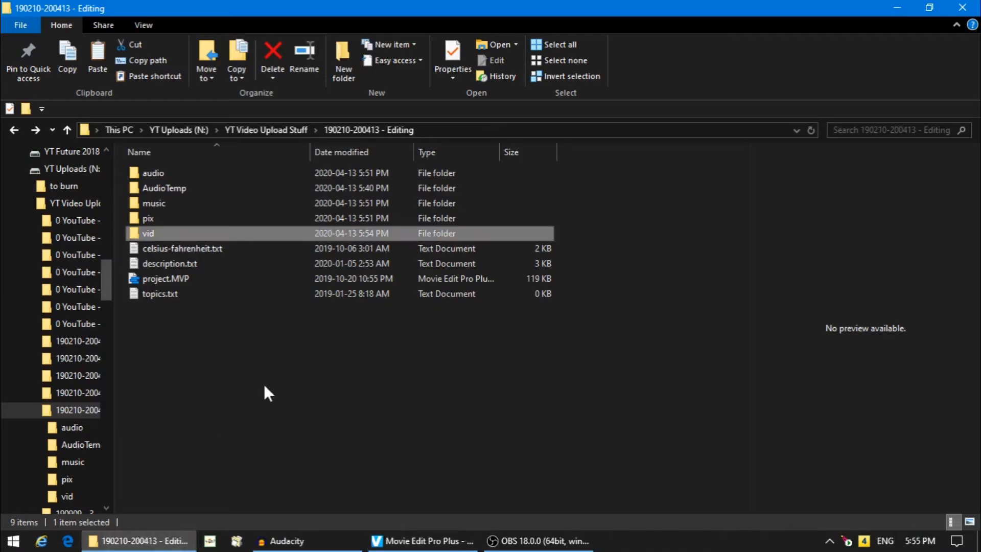
click(156, 282)
click(155, 281)
text(editing.MVP)
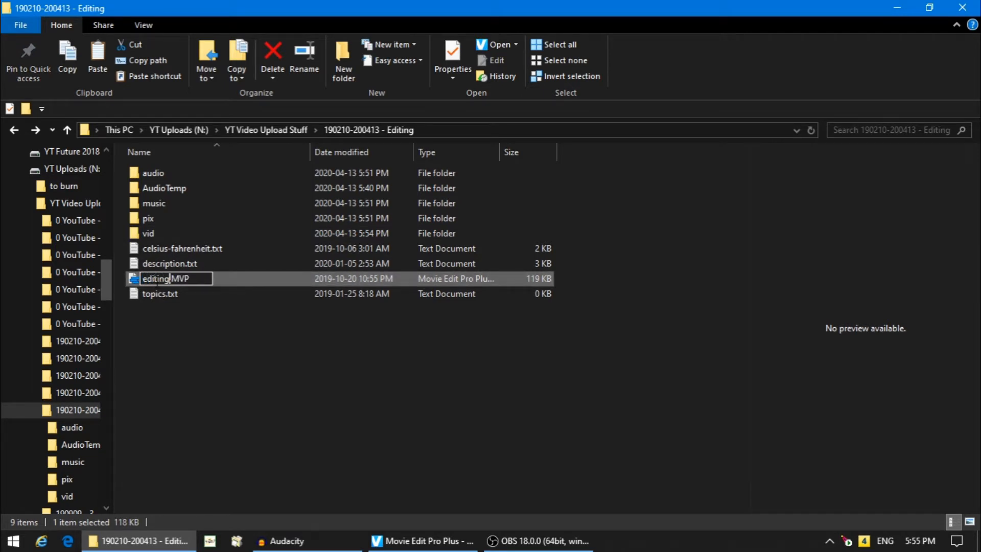
key(Return)
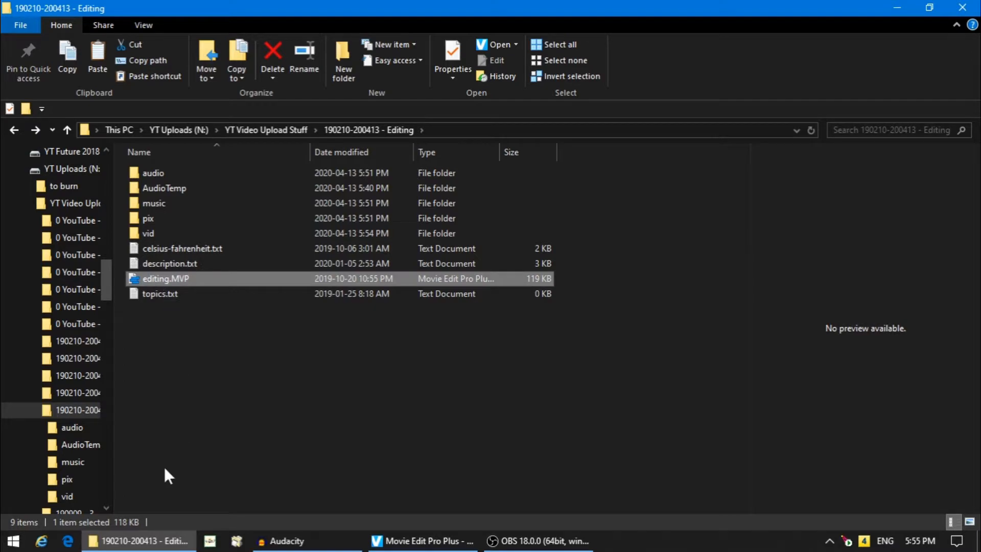
click(418, 540)
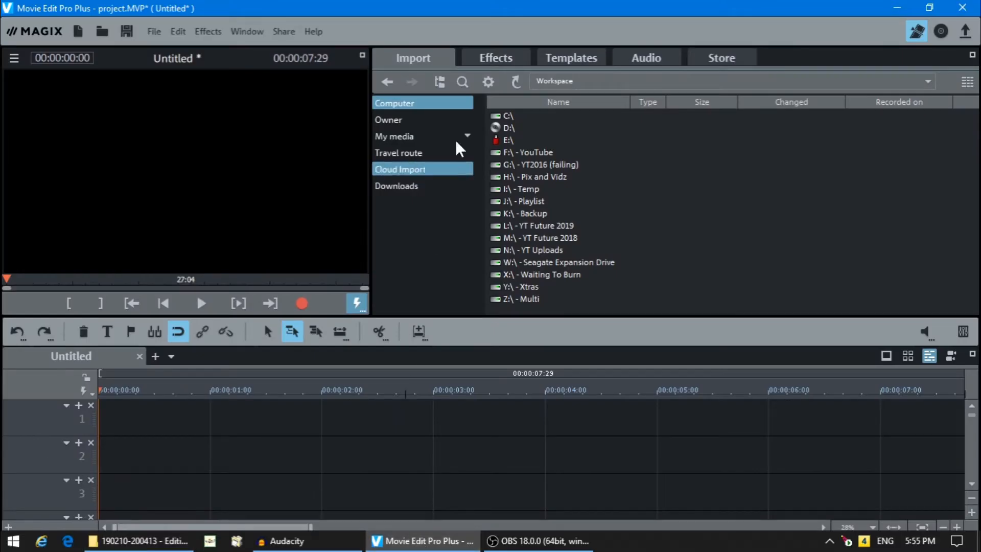
double_click(498, 249)
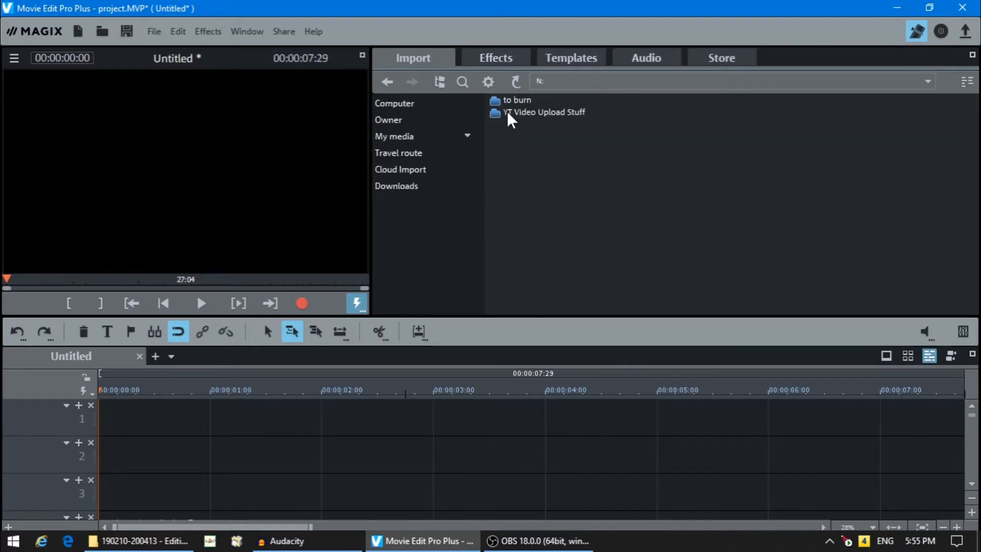
double_click(509, 116)
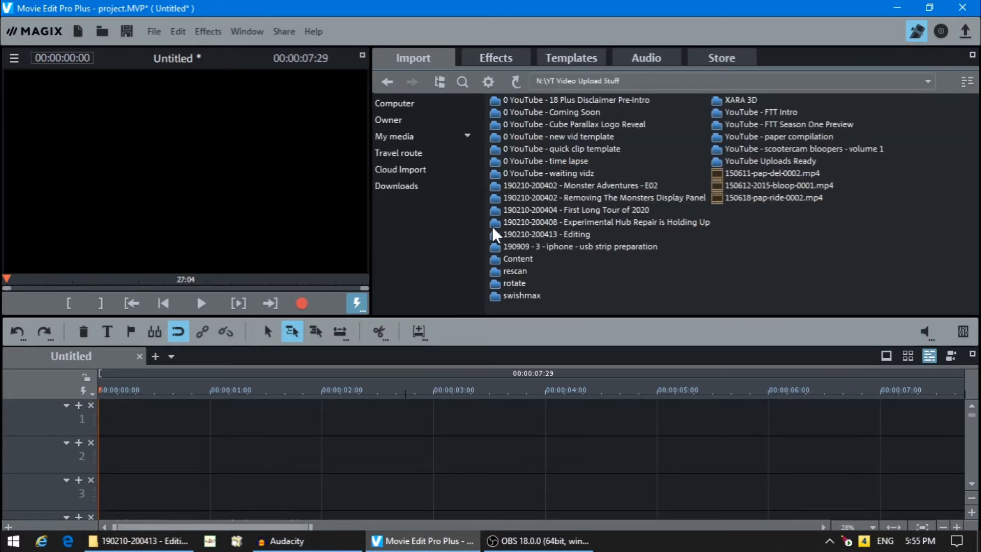
double_click(496, 235)
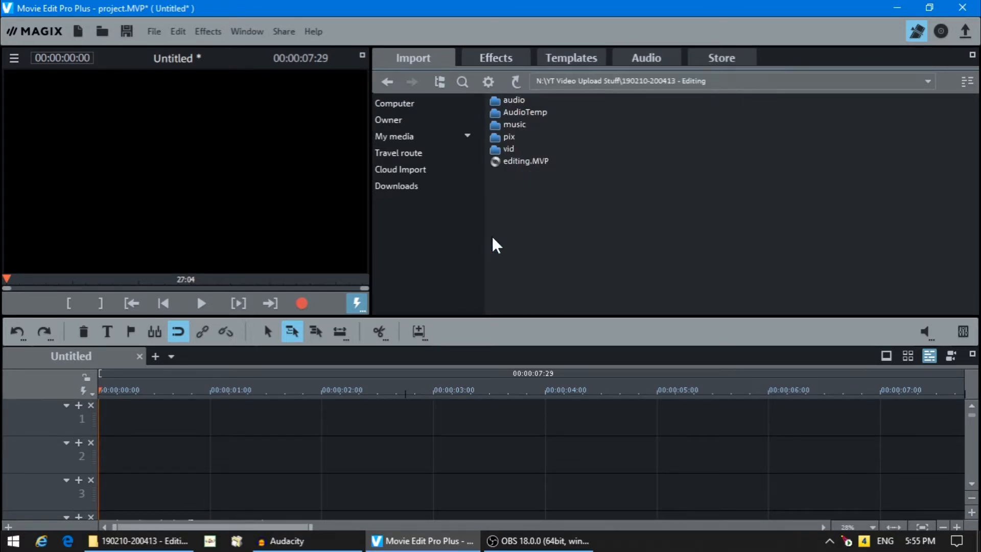
double_click(497, 163)
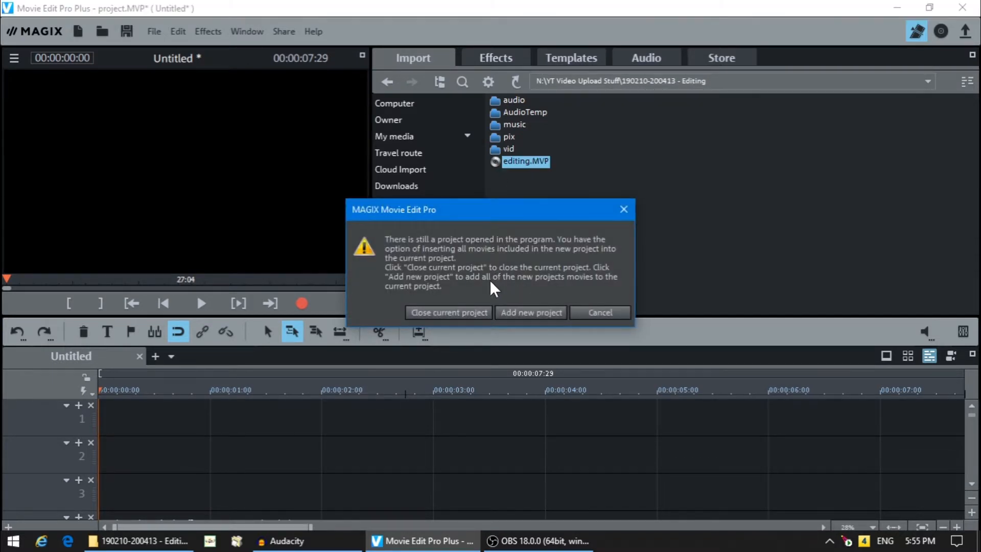
click(474, 313)
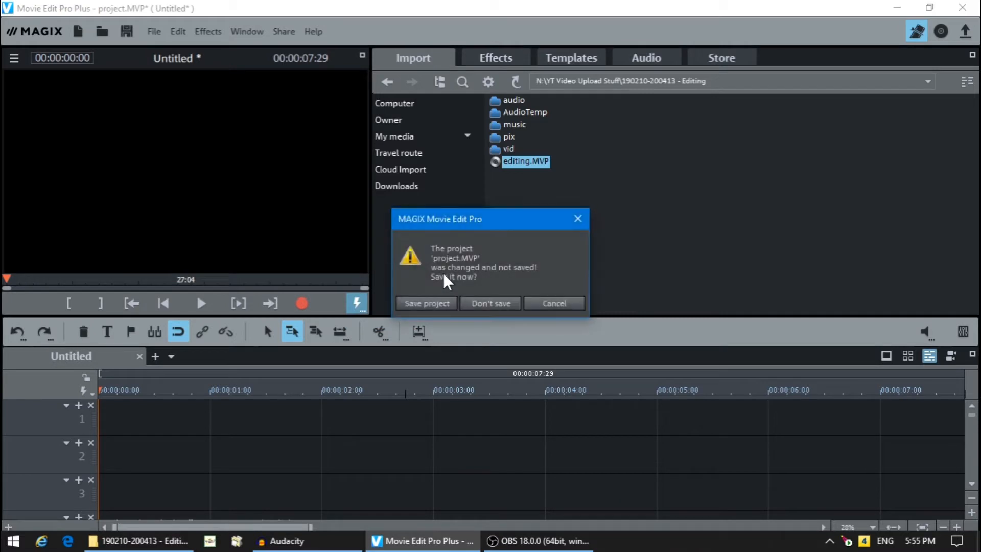
click(490, 303)
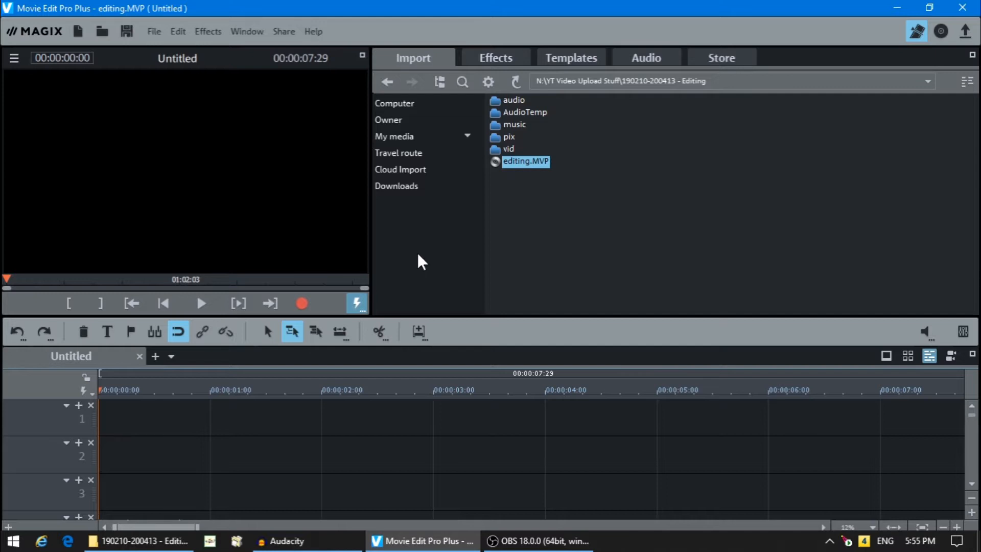
Rename the Untitled movie as "editing".
click(69, 357)
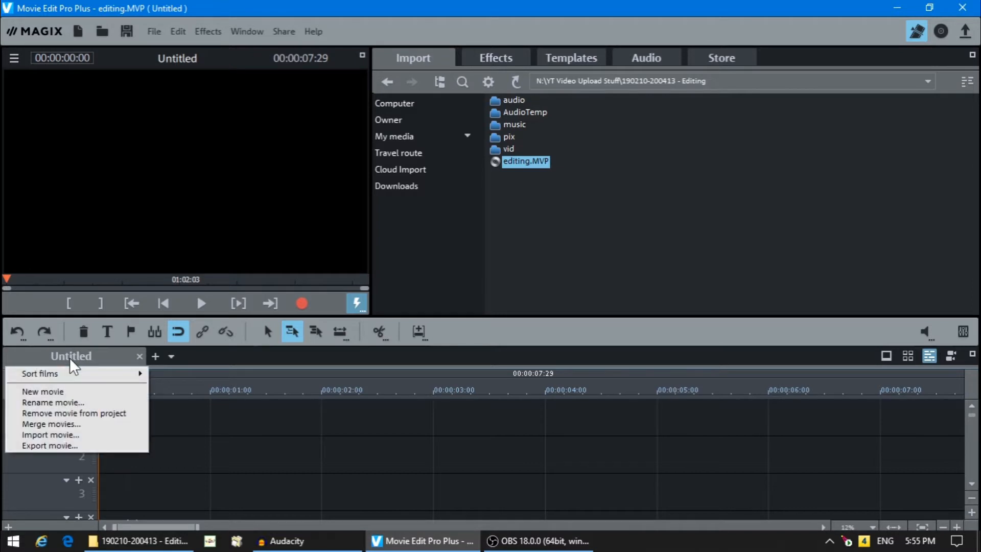
click(53, 402)
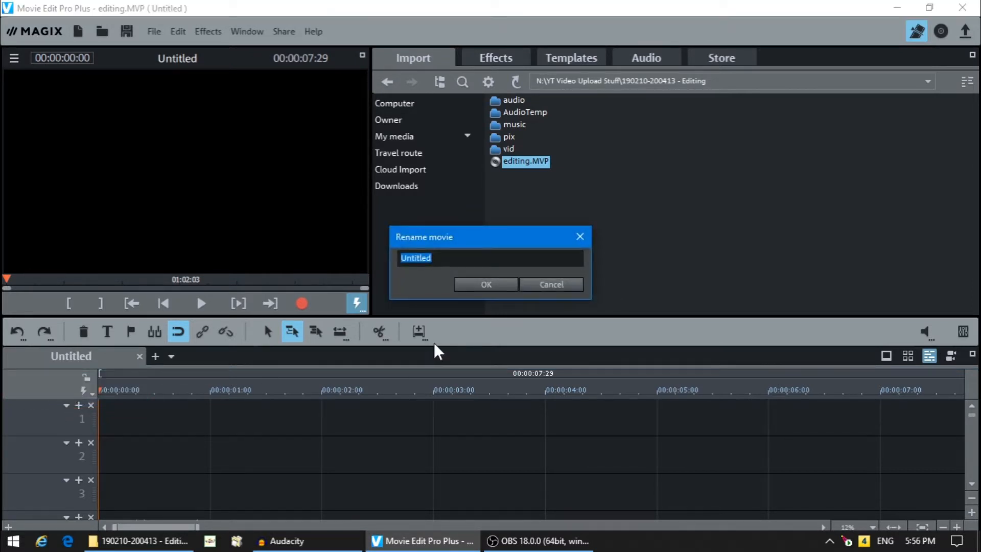
text(editing)
click(483, 285)
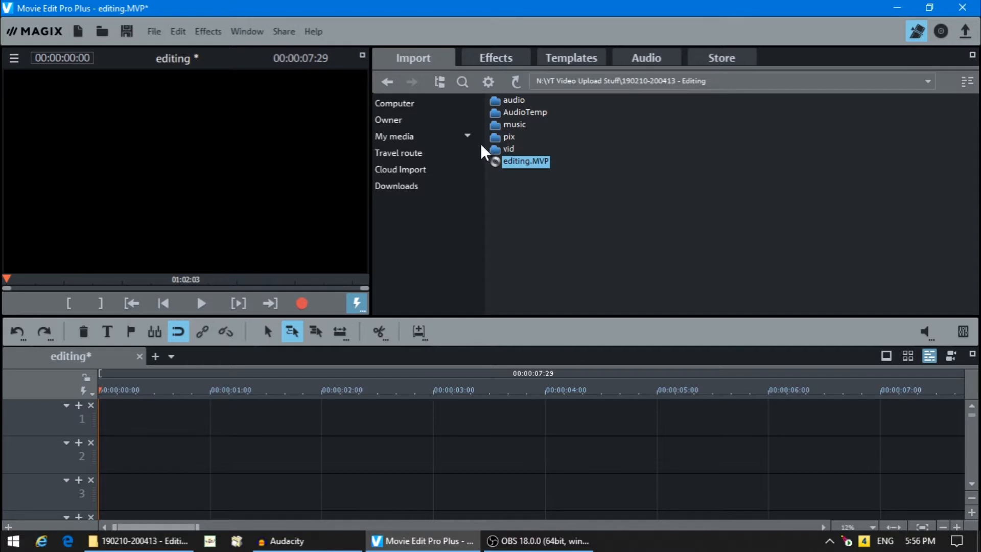
Insert black.jpg from the pix folder at the start of the movie, followed by 18plus Pre-Intro Disclaimer.mp4 from the vid folder.
double_click(495, 137)
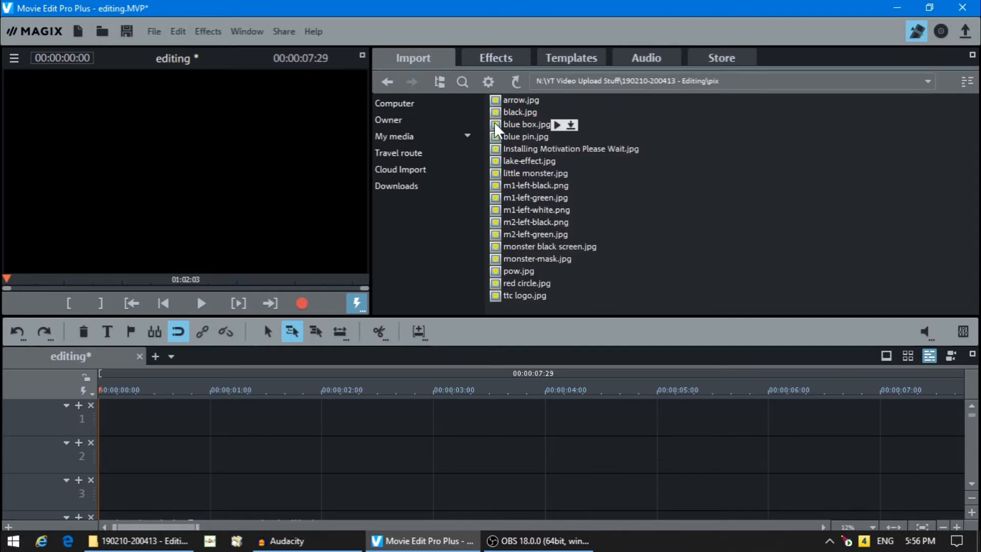
double_click(496, 110)
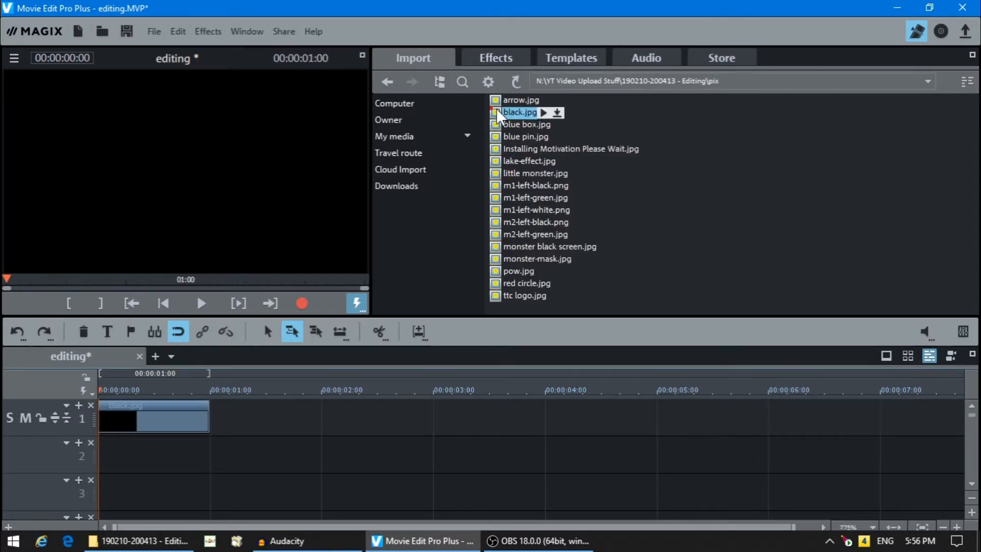
click(516, 81)
key(End)
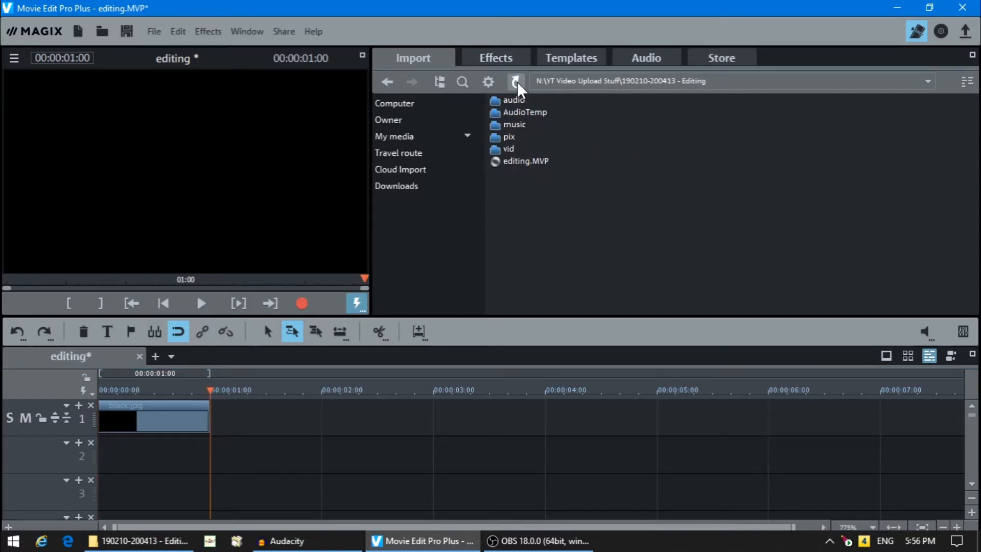
double_click(507, 149)
click(495, 119)
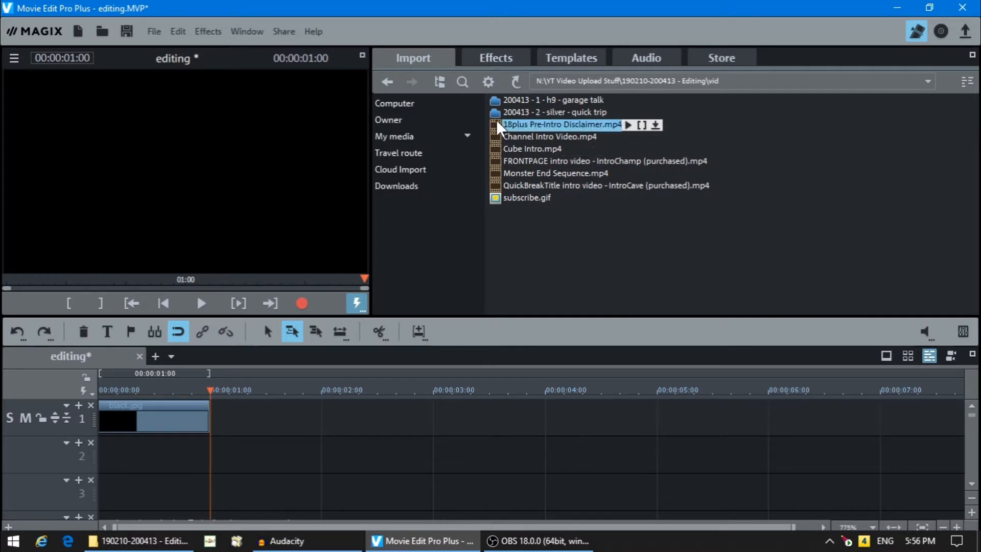
key(Return)
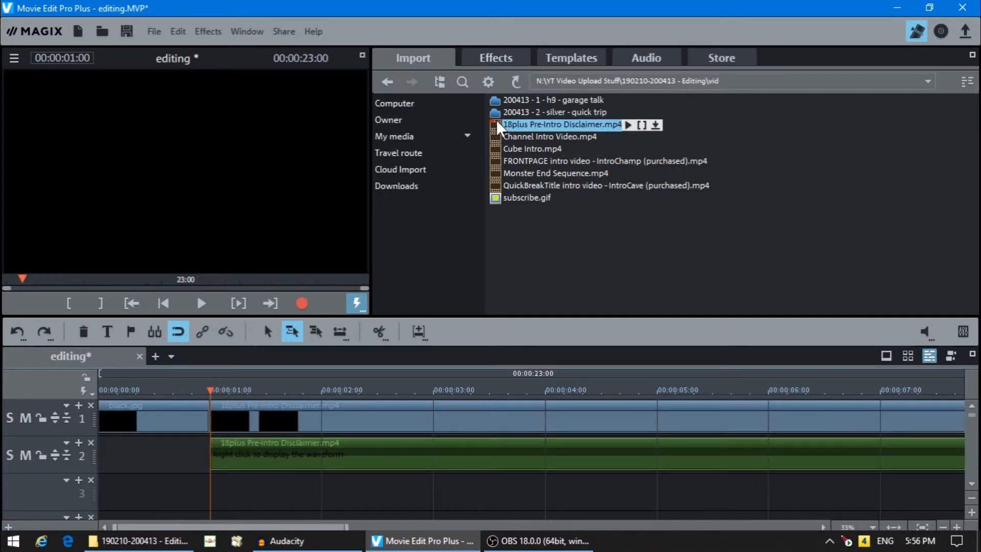
Append QuickBreakTitle intro video - IntroCave (purchased).mp4 directly after the disclaimer clip.
key(End)
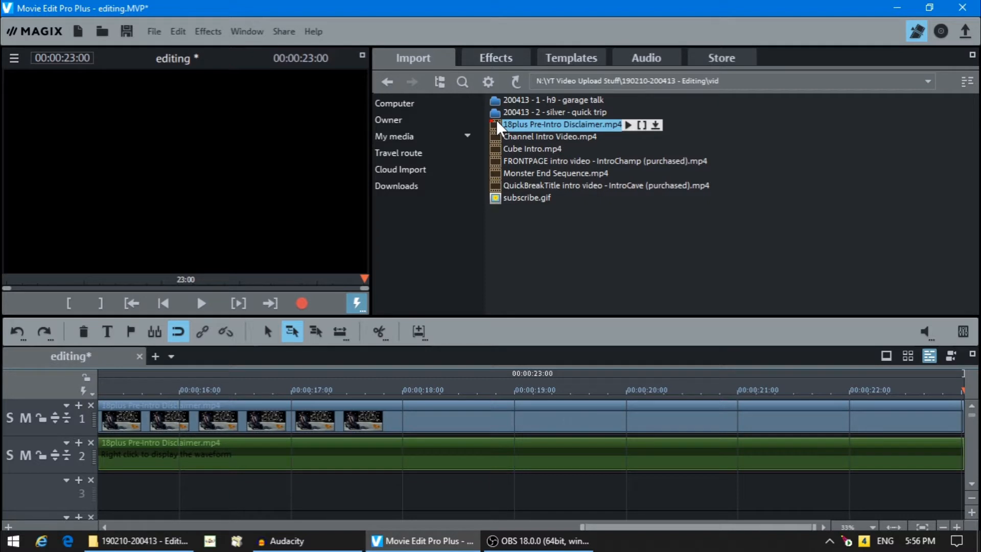
click(495, 183)
key(Return)
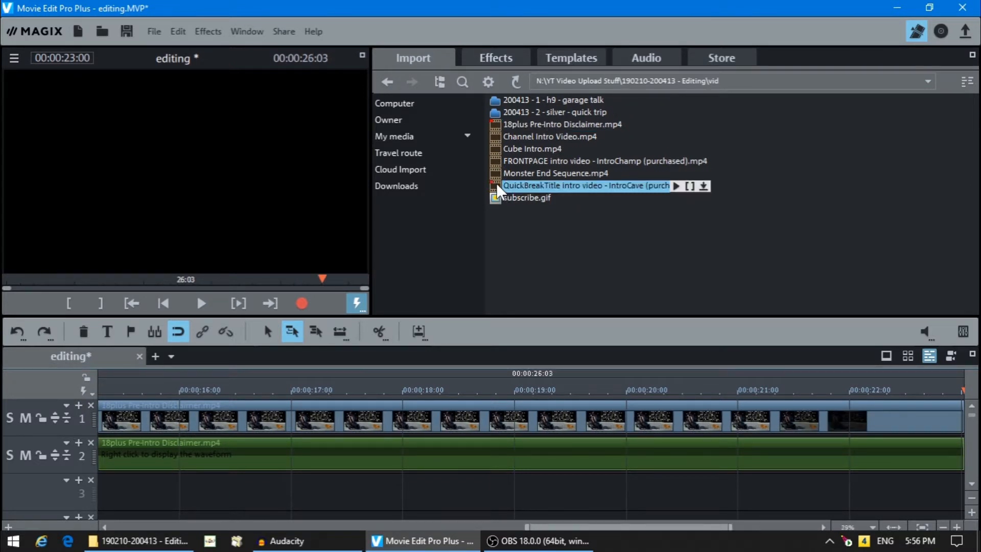
Append black.jpg from the pix folder after the QuickBreakTitle intro and play the assembled sequence from the beginning.
click(517, 77)
double_click(496, 137)
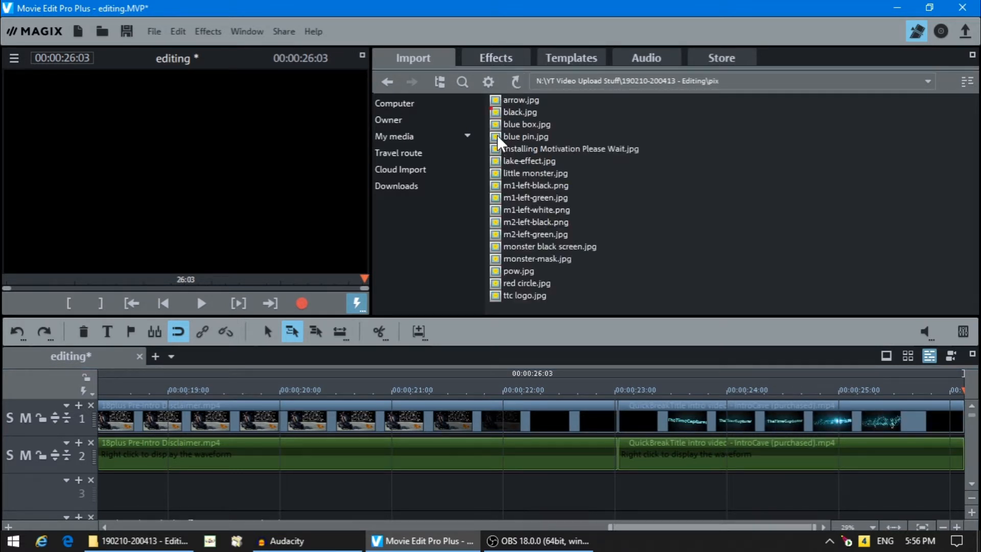
click(495, 112)
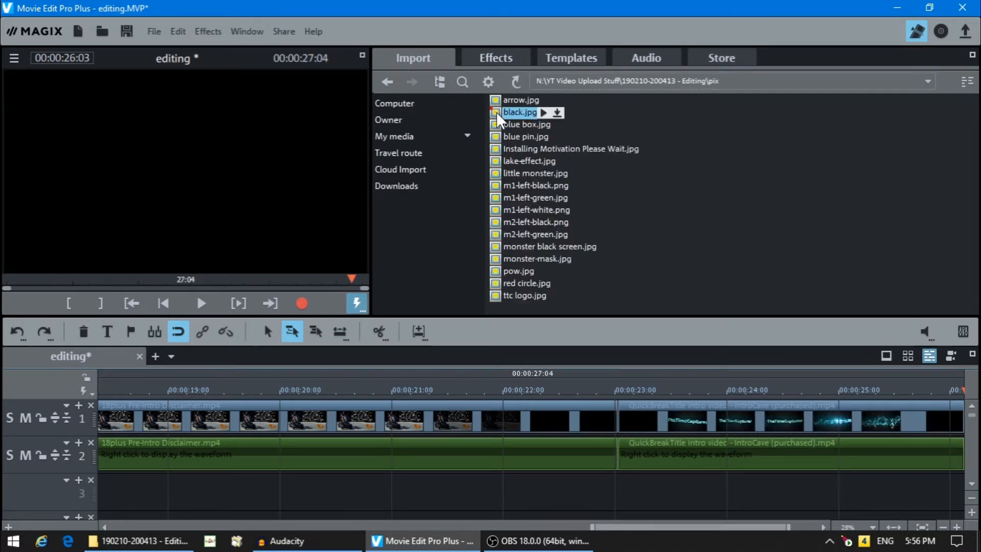
key(Home)
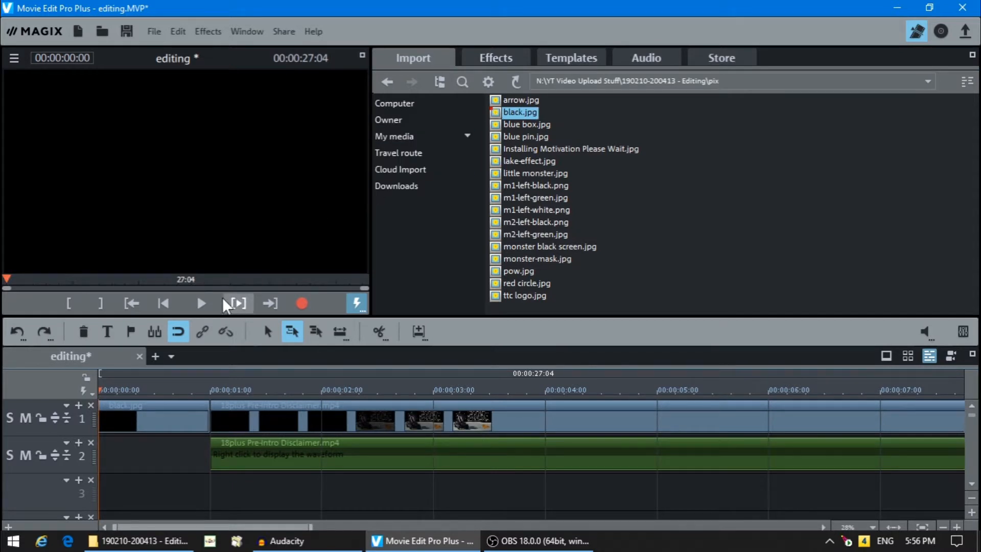
click(201, 303)
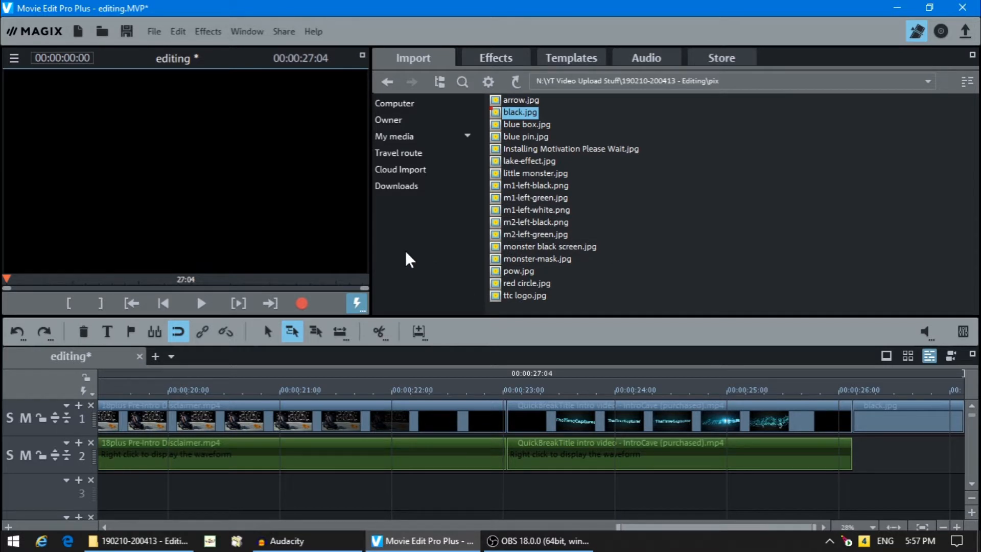
Append 2016_0928_013349_001.MOV from the vid subfolder 200413 - 2 - silver - quick trip at the end of the movie.
key(End)
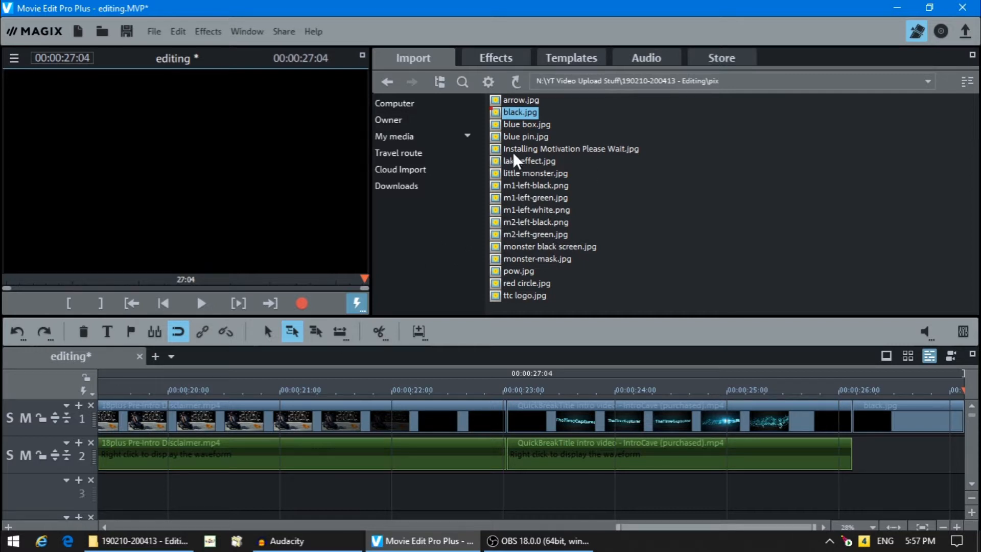
click(514, 81)
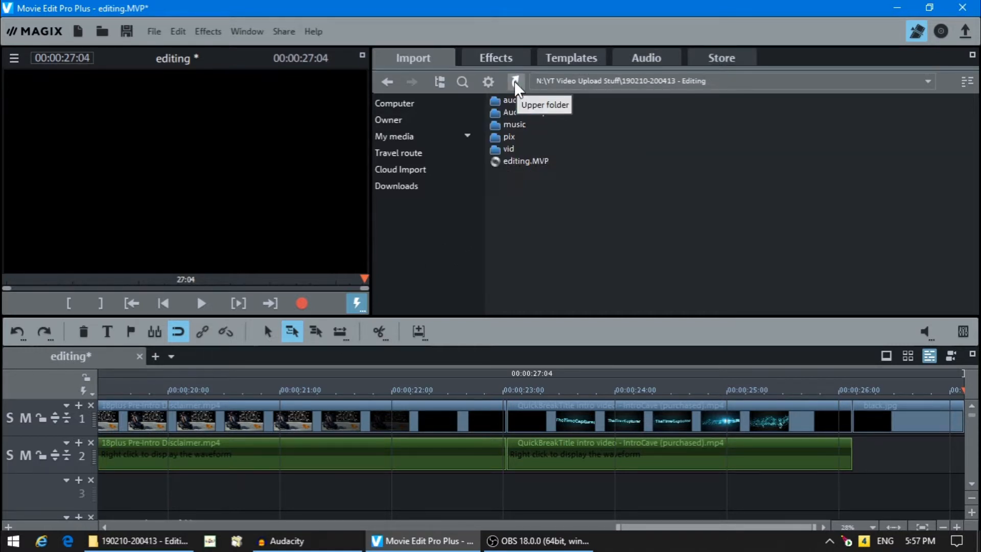
double_click(497, 149)
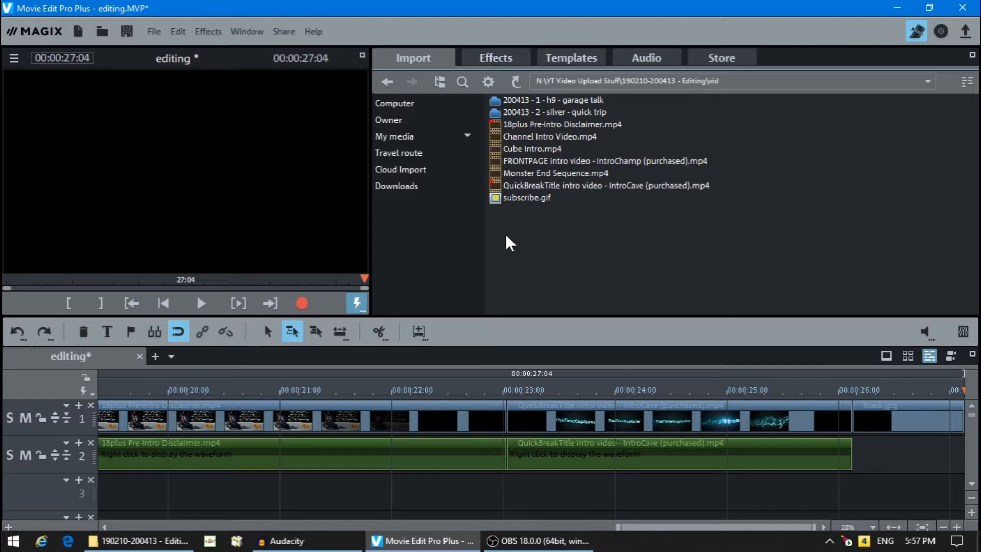
double_click(496, 112)
click(495, 102)
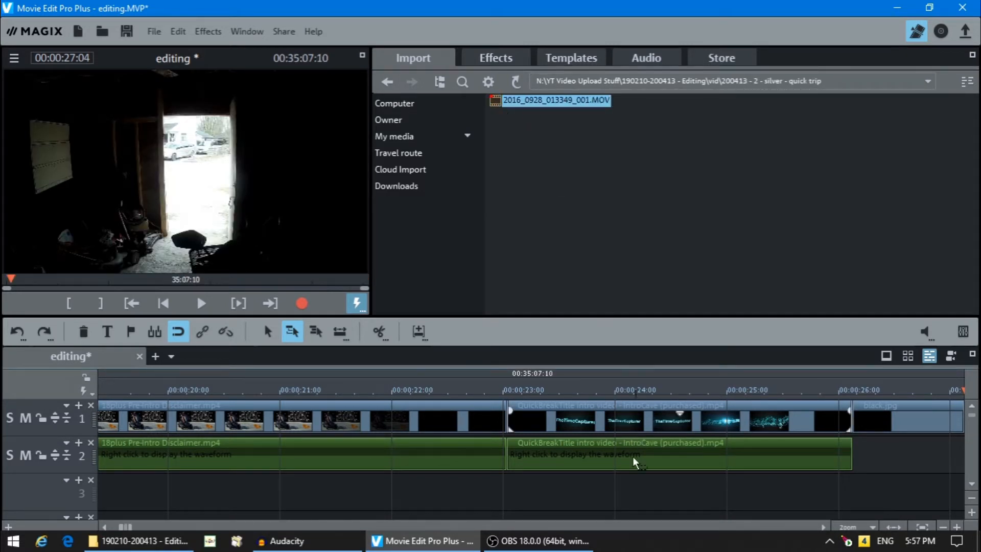
Examine the 2016_0928_013349_001.MOV footage from its garage opening onward to locate the on-road riding section.
click(826, 525)
click(826, 525)
click(825, 526)
click(826, 525)
click(825, 525)
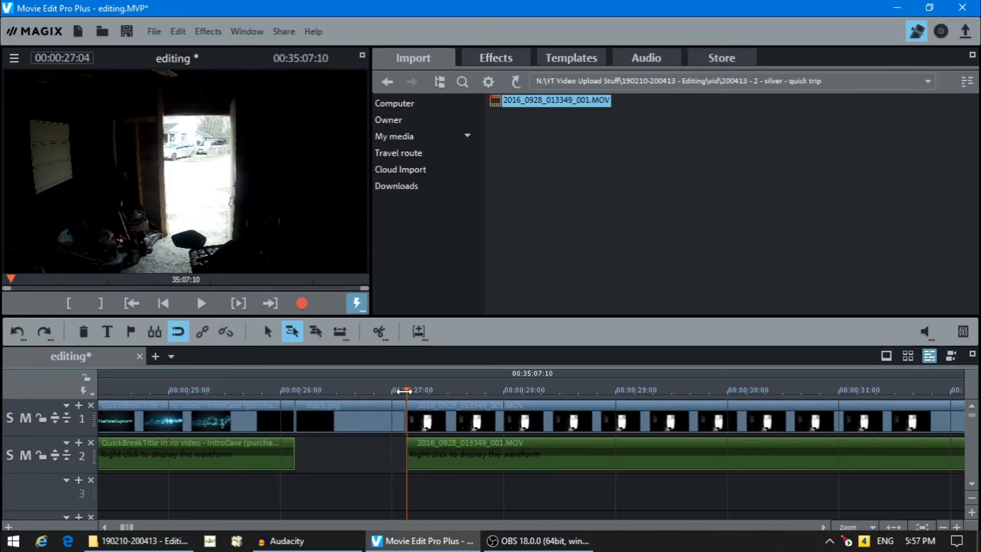
drag(403, 390, 877, 390)
click(796, 523)
click(796, 522)
click(796, 523)
click(795, 522)
click(796, 522)
click(795, 522)
click(796, 522)
click(829, 390)
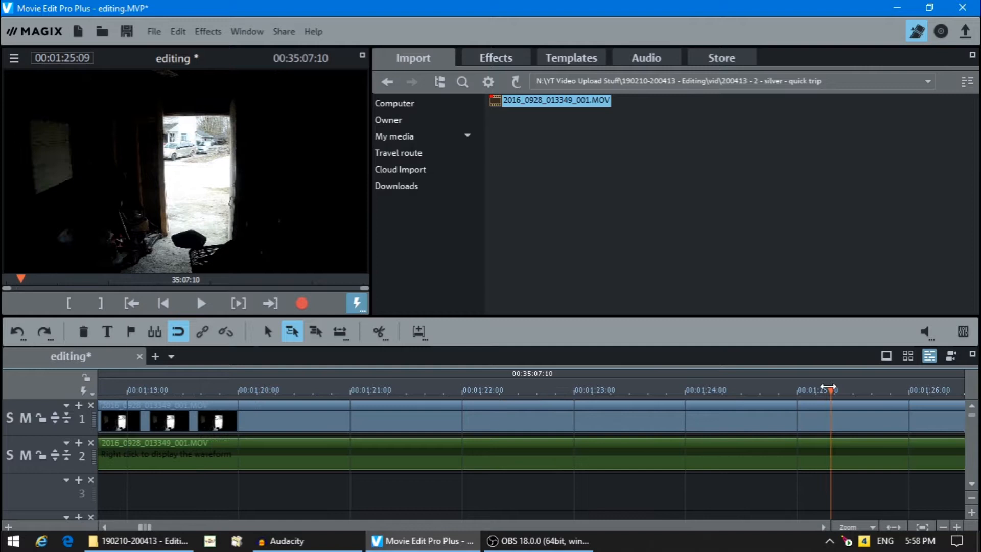
click(808, 527)
click(808, 526)
click(808, 526)
click(807, 526)
click(807, 526)
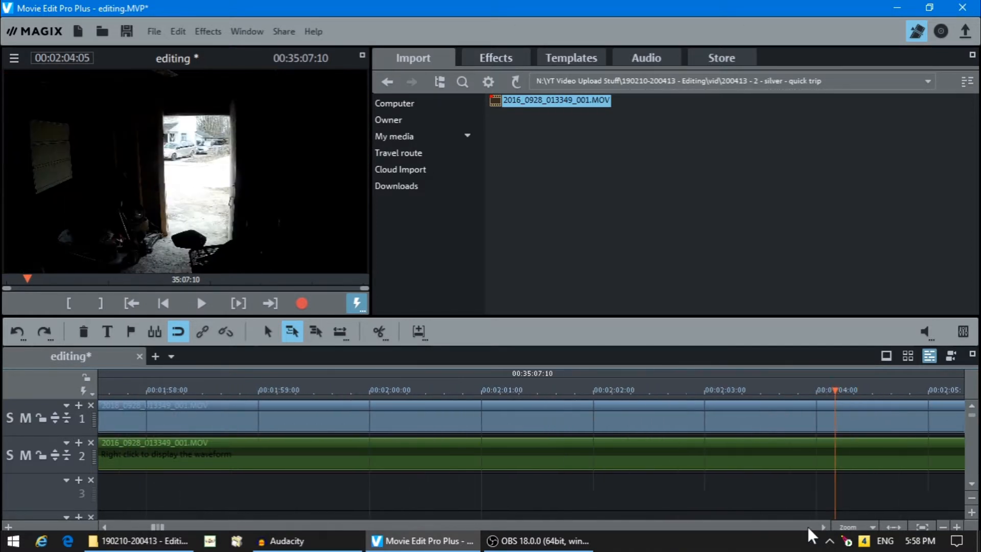
click(808, 526)
click(808, 526)
click(807, 526)
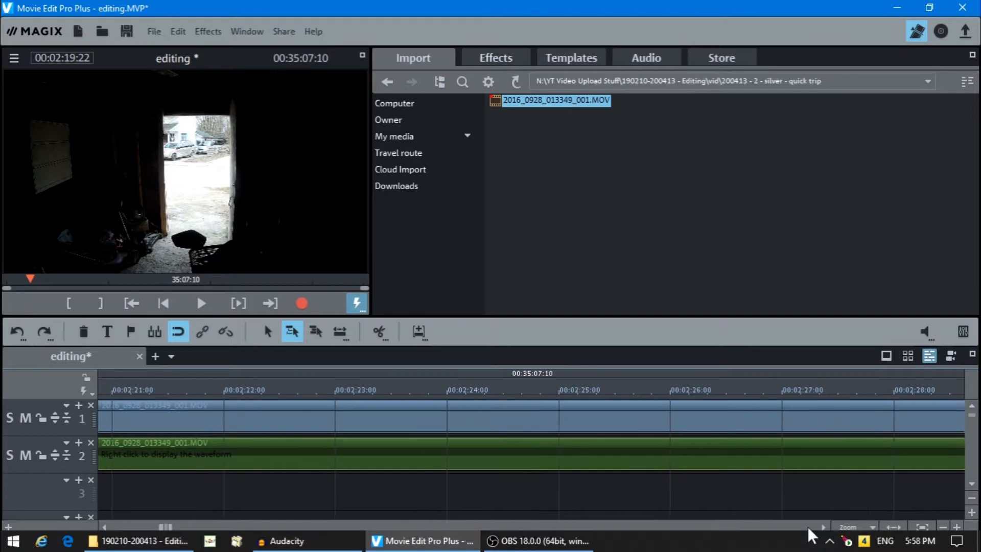
click(808, 526)
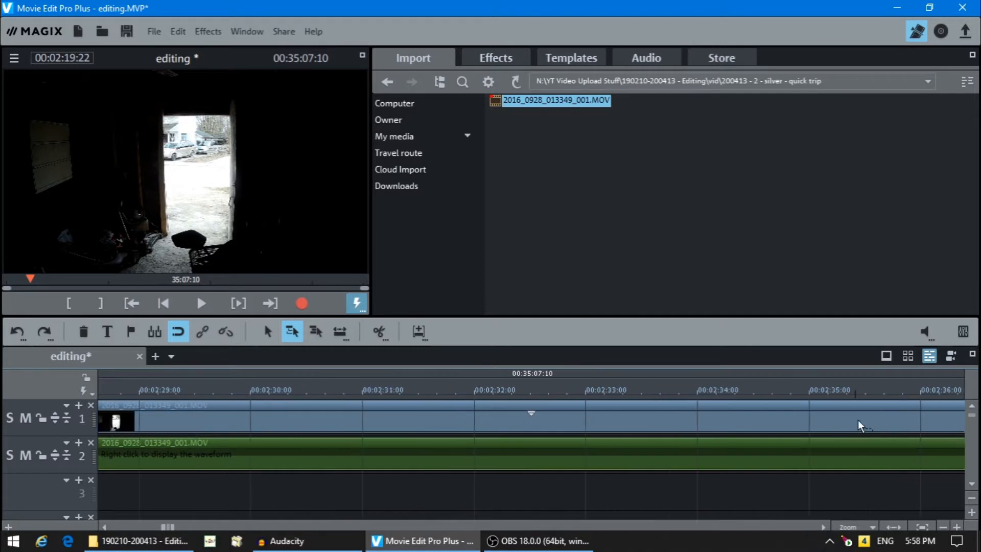
click(810, 525)
click(810, 525)
click(810, 525)
click(811, 526)
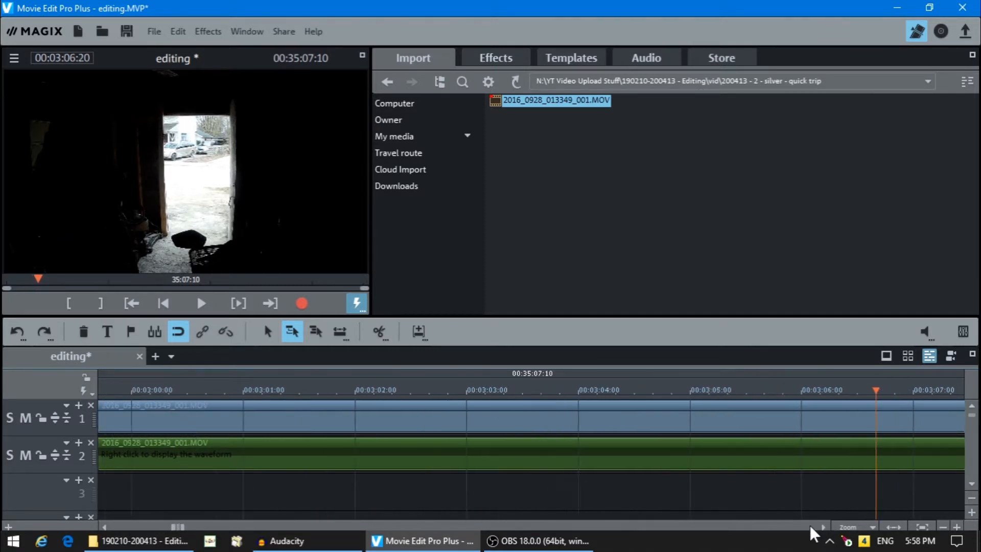
click(810, 525)
click(810, 525)
click(810, 525)
click(810, 526)
click(811, 525)
click(811, 525)
click(810, 525)
click(811, 525)
click(810, 526)
click(810, 525)
click(810, 526)
click(811, 525)
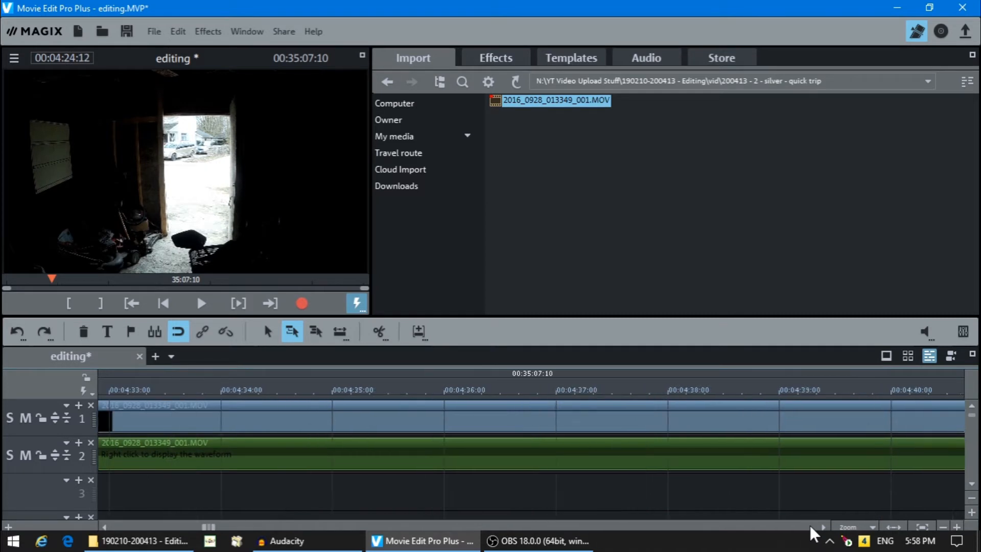
click(722, 388)
scroll(723, 386, down, 2)
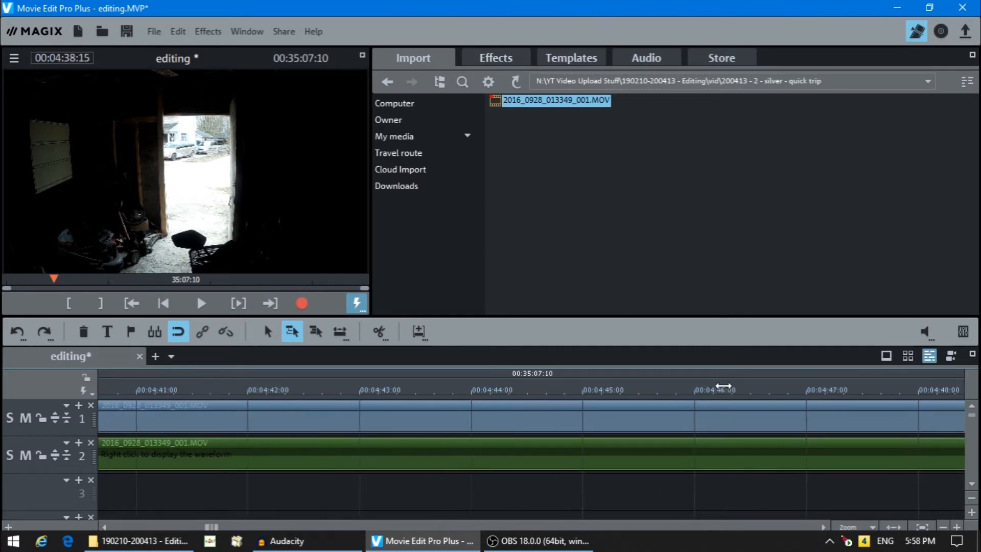
click(737, 387)
scroll(737, 386, down, 1)
scroll(736, 386, down, 2)
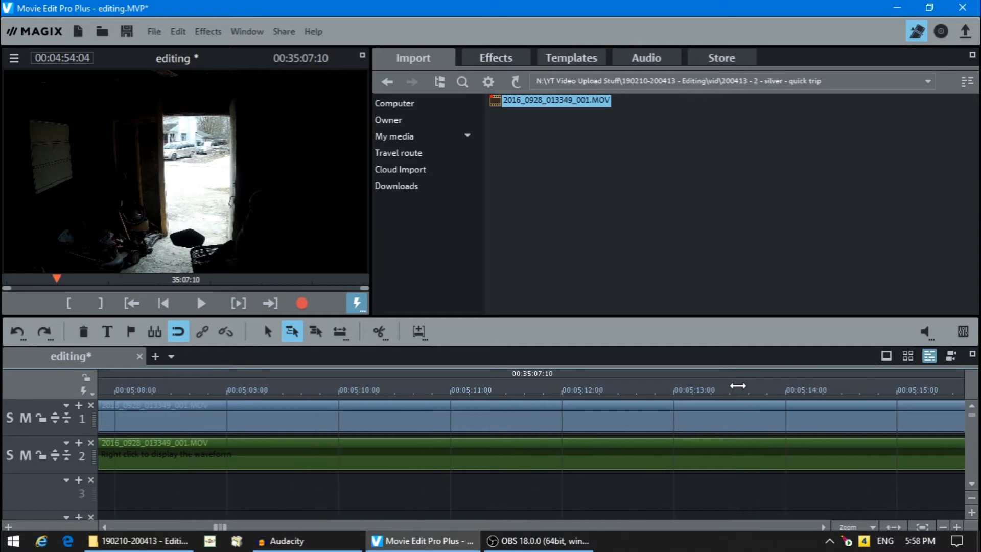
click(764, 387)
scroll(764, 387, down, 3)
click(763, 386)
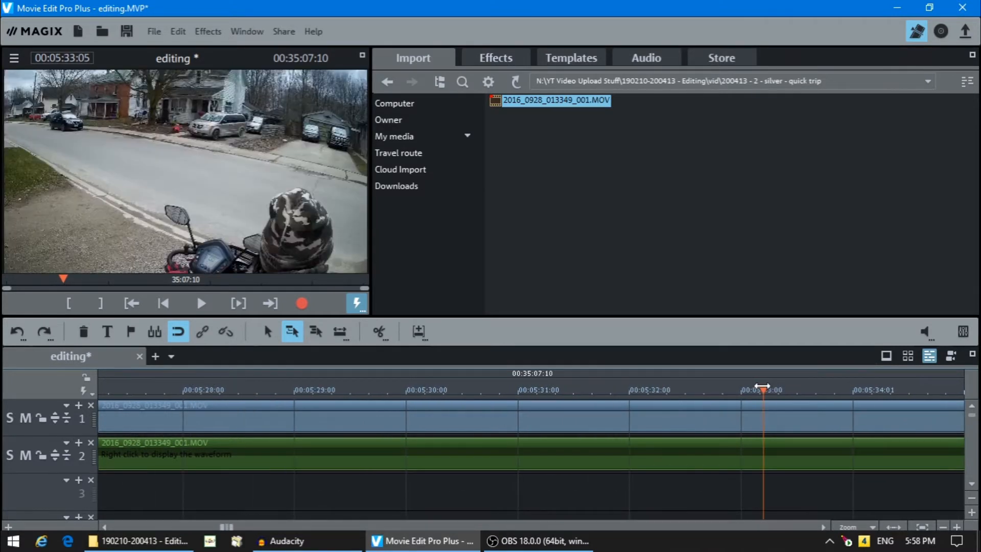
scroll(762, 387, down, 2)
click(757, 386)
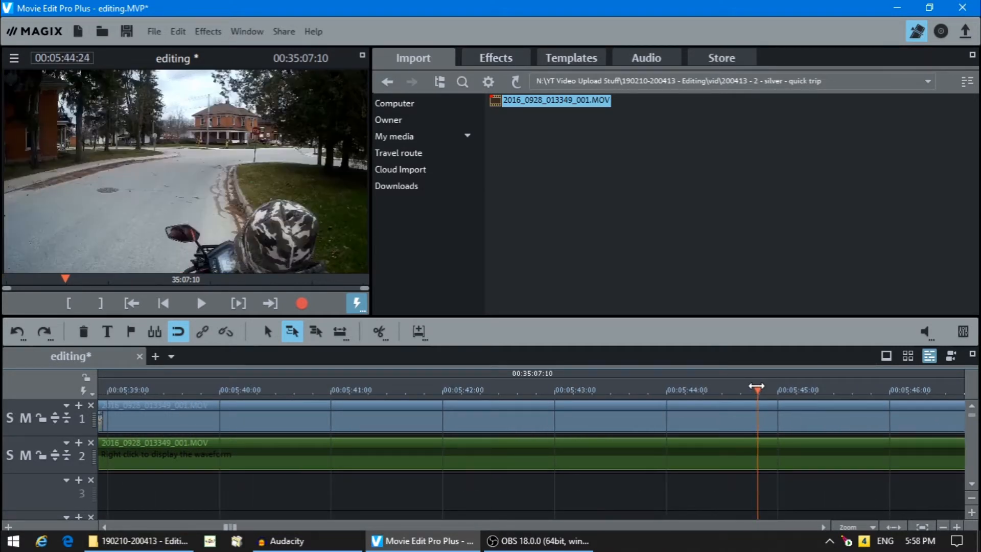
Play the riding footage up to 00:05:58:00, split the clip there and delete the portion before the cut, closing the gap.
click(201, 305)
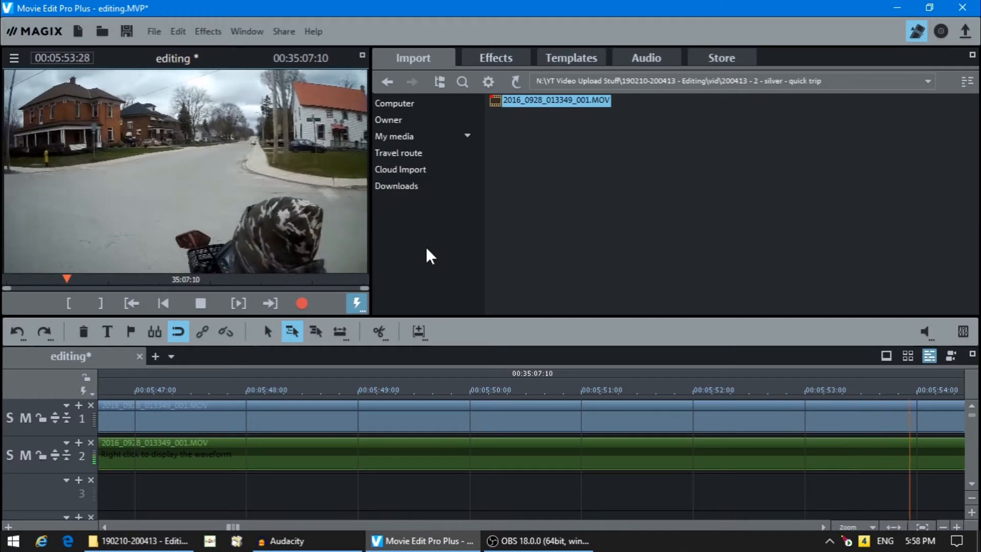
click(200, 307)
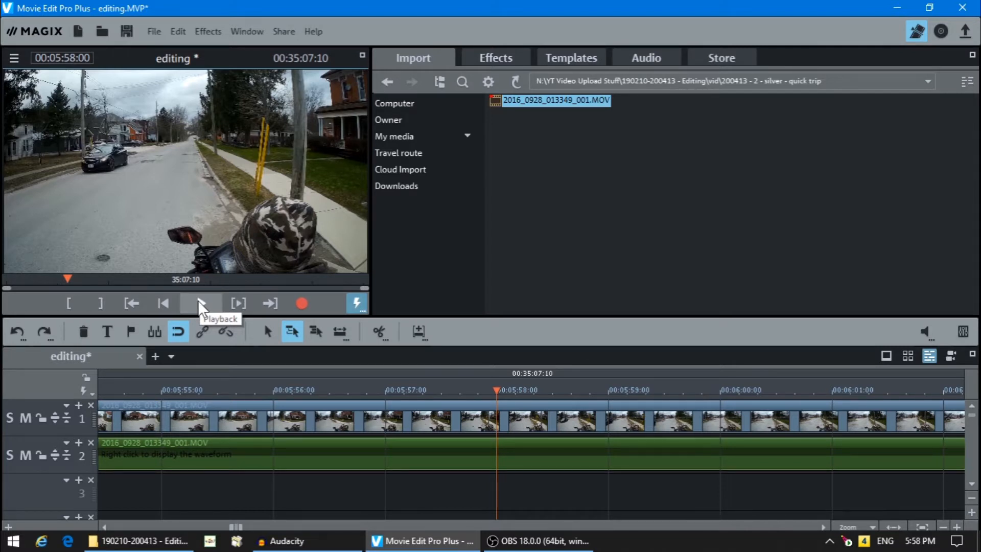
click(284, 414)
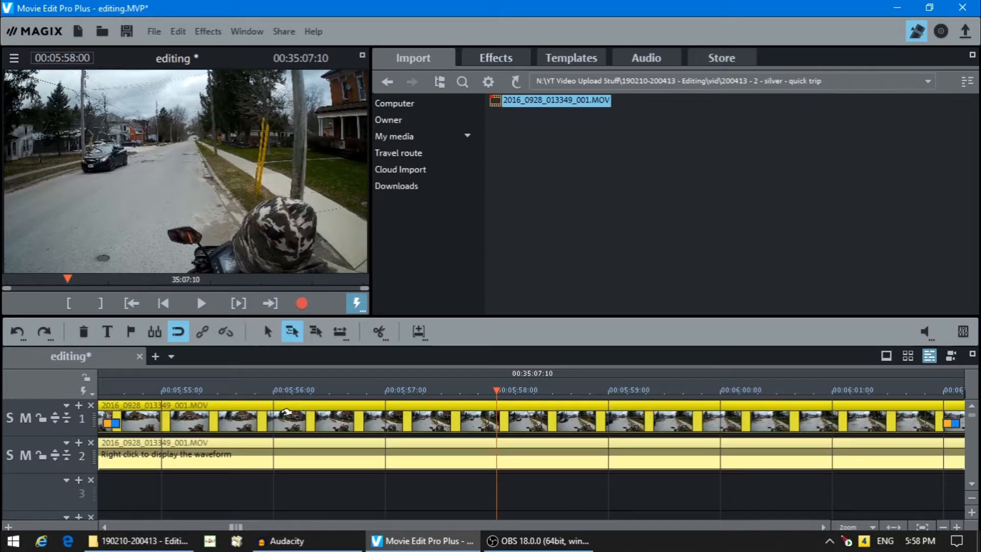
click(379, 332)
click(377, 418)
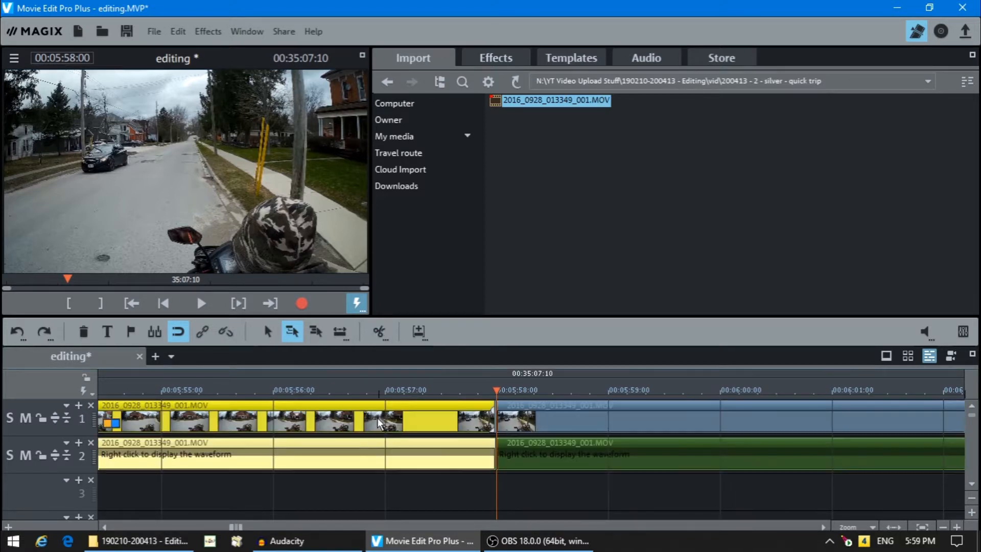
key(alt+q)
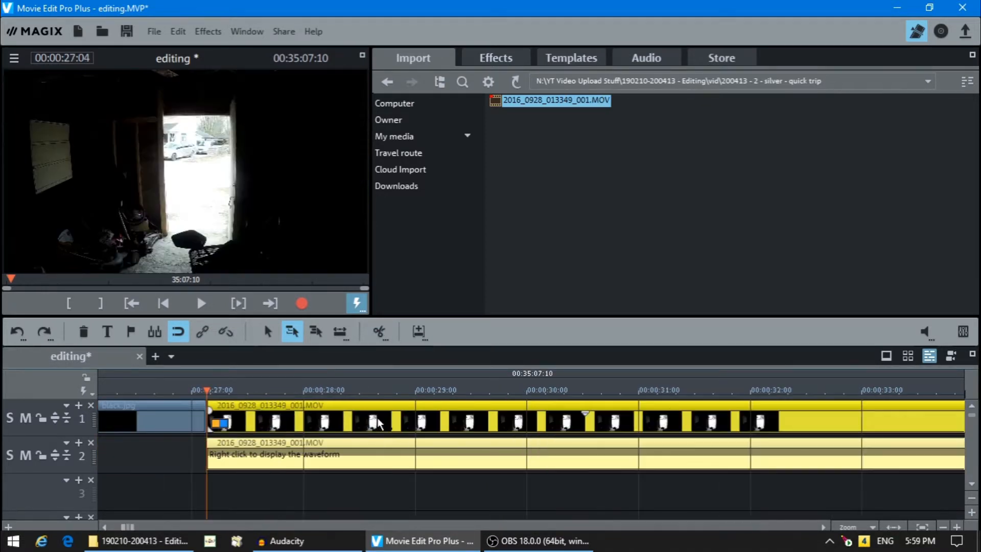
click(83, 332)
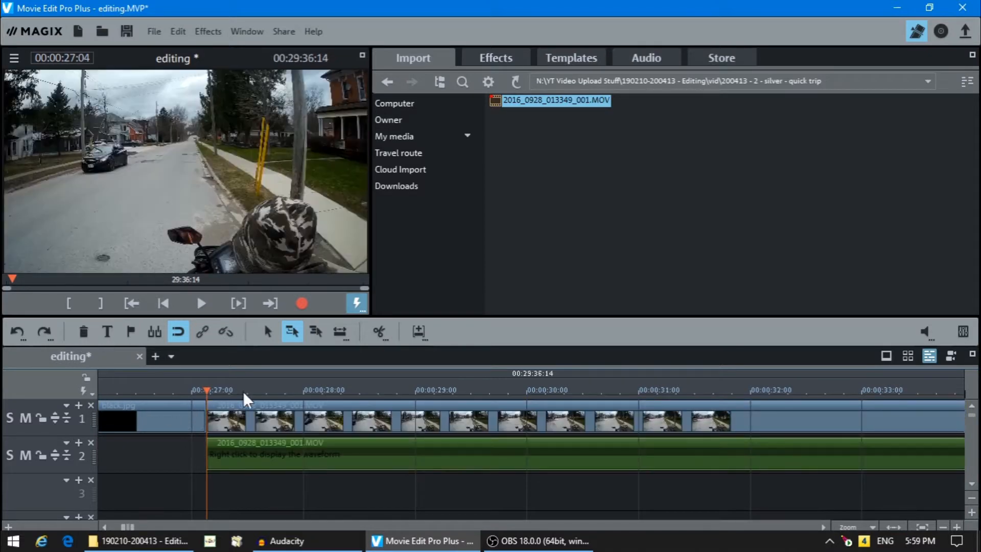
Add a fade-in of about one second to the start of the riding clip and set the playhead at 00:00:30:00.
click(210, 412)
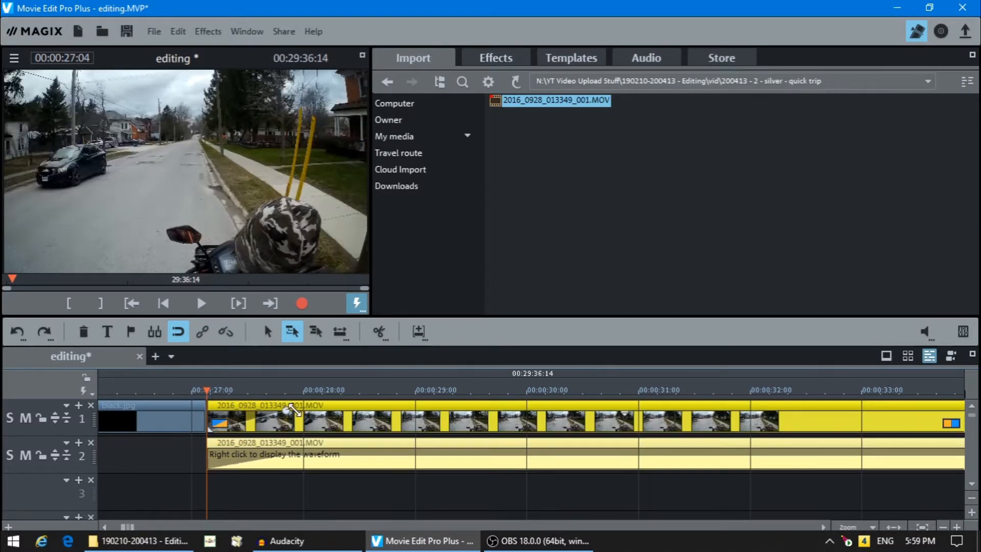
click(199, 304)
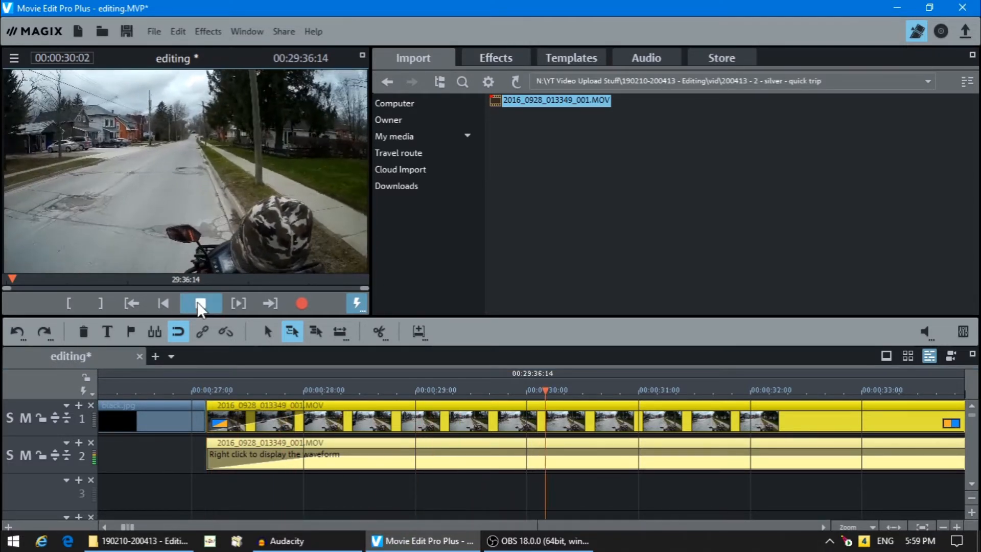
click(200, 304)
drag(542, 390, 528, 390)
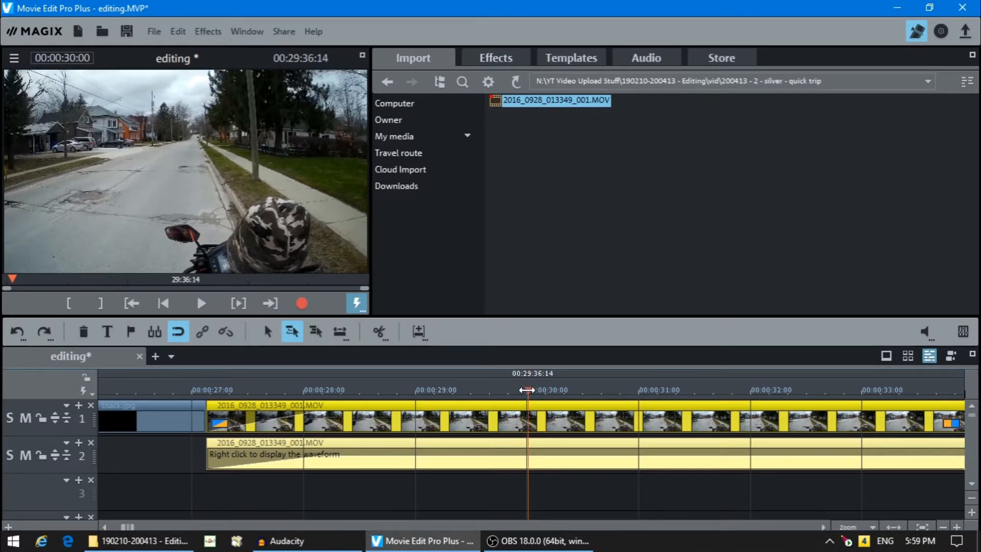
Split the riding clip at 00:00:30:00 and lower the volume of the short audio segment before the cut.
click(384, 331)
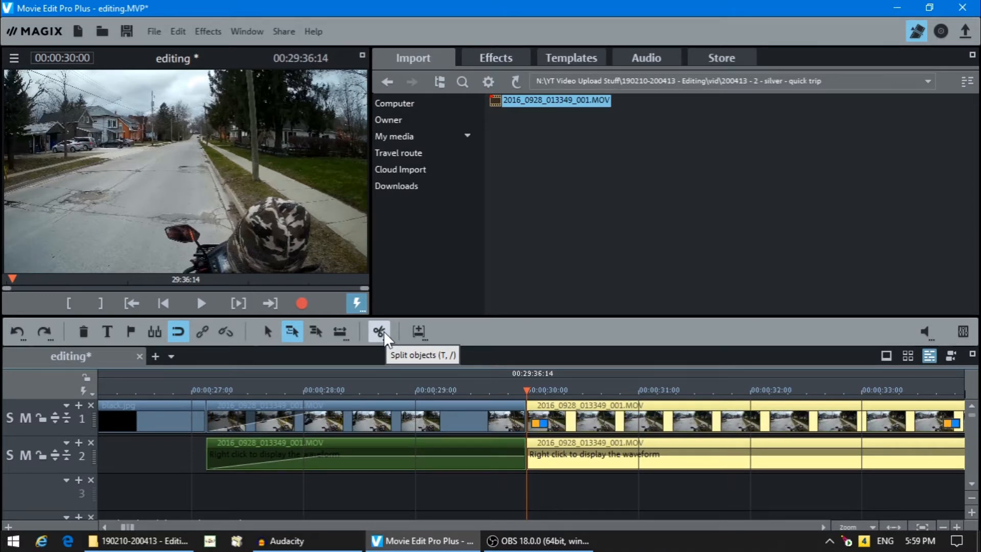
mouse_move(423, 450)
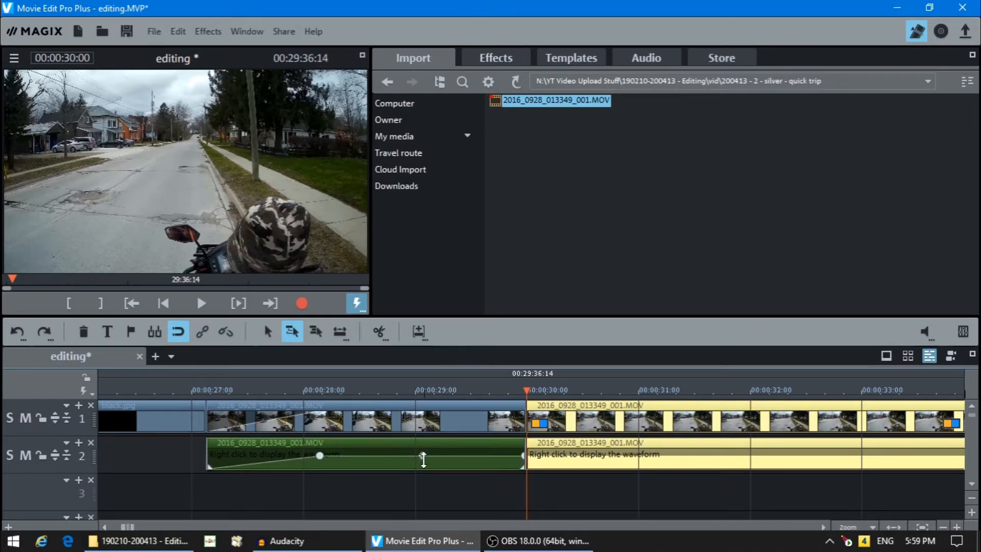
right_click(427, 464)
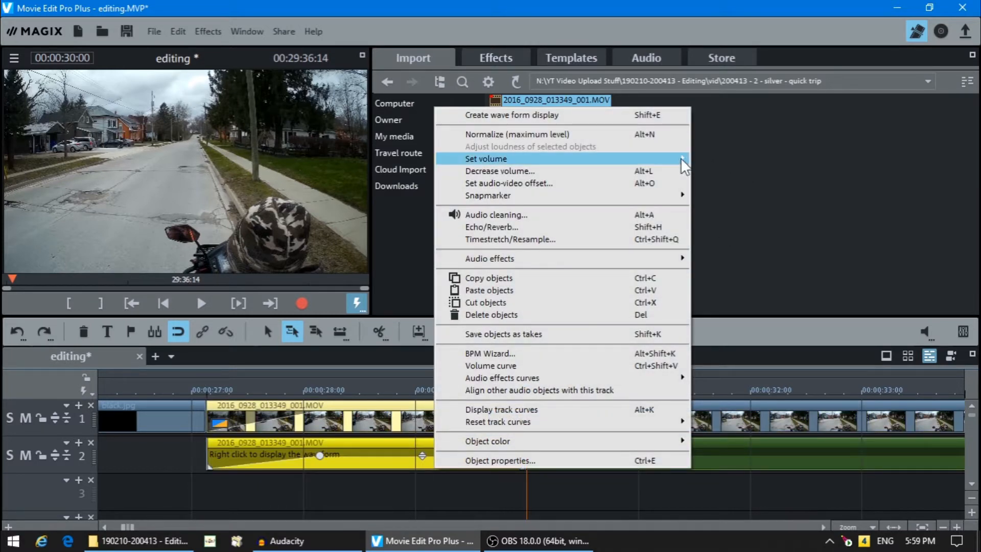
mouse_move(681, 158)
click(723, 242)
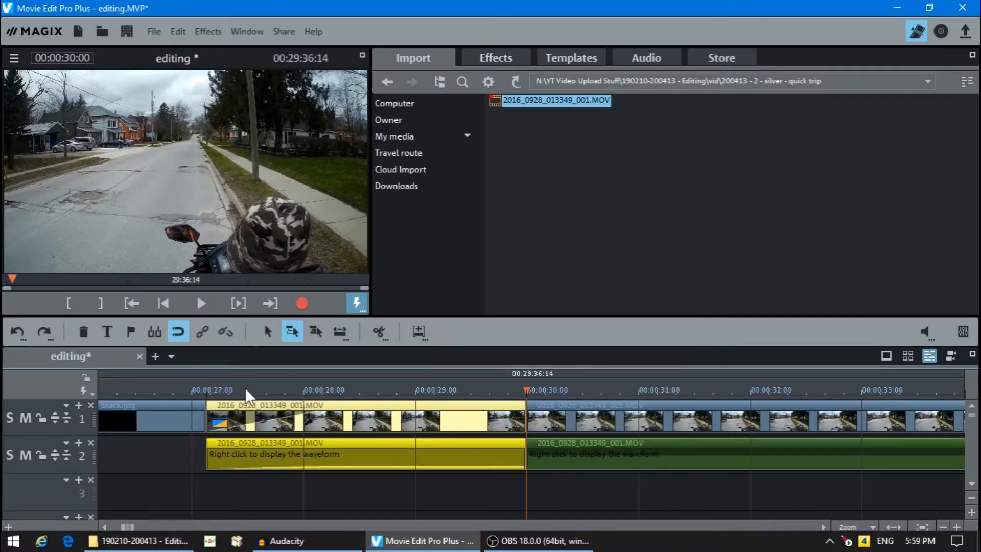
Play the short opening segment of the ride across the cut to check its fade-in and volume.
click(210, 387)
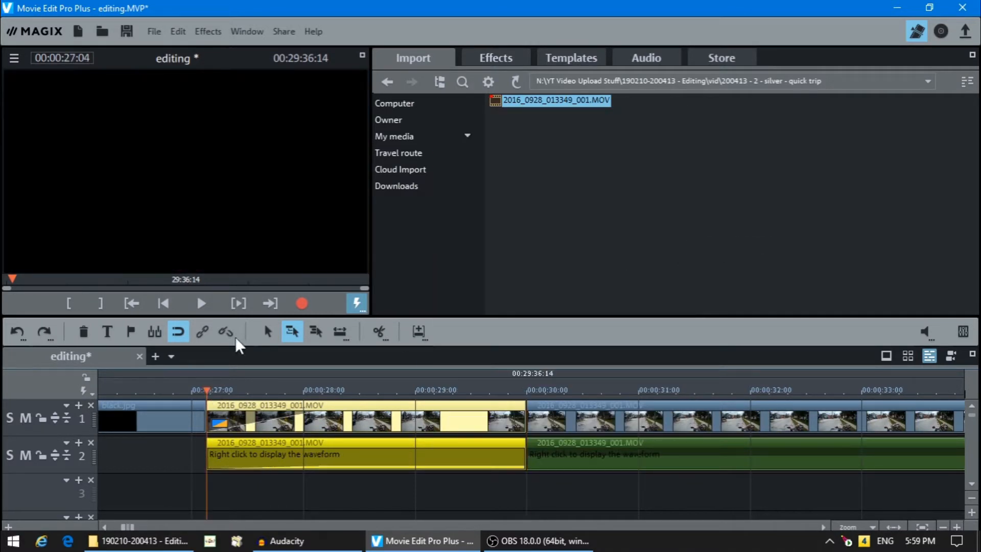
click(201, 304)
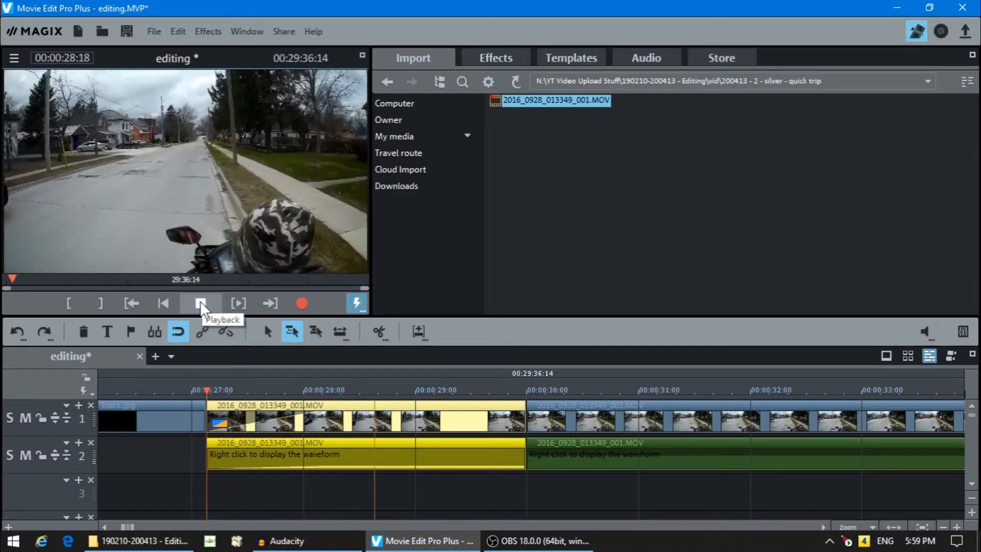
click(201, 303)
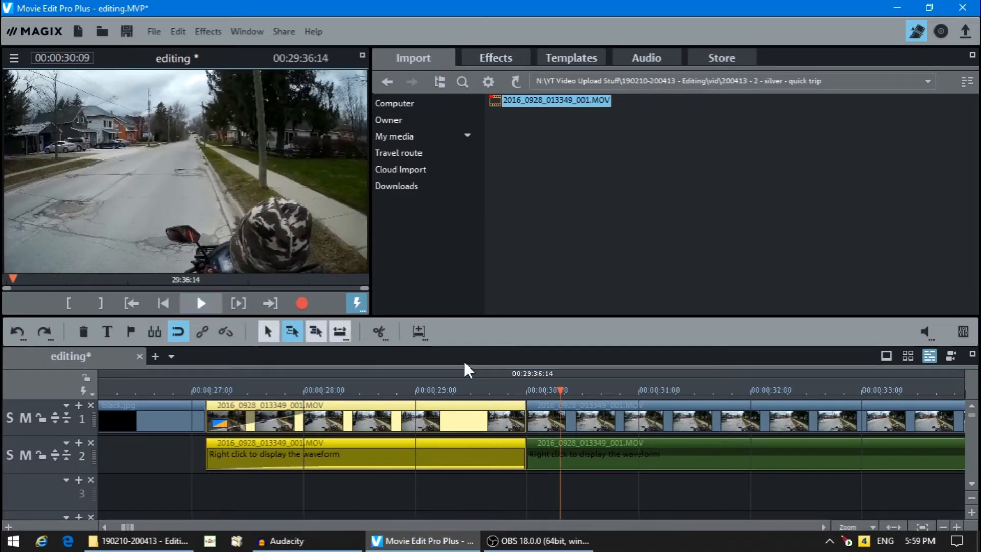
Return the playhead to the cut at 00:00:30:00 and select the remaining riding clip after it.
drag(561, 389, 525, 388)
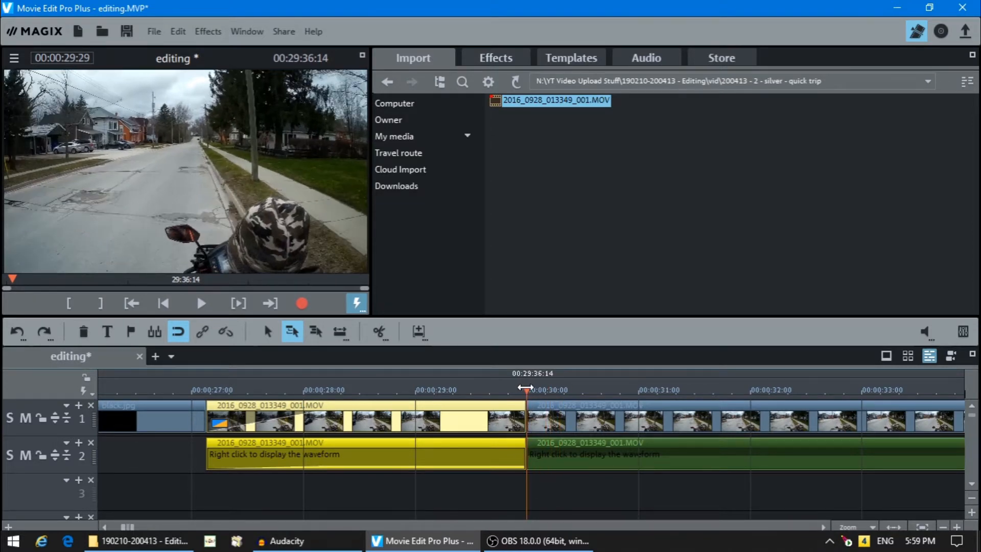
click(548, 418)
drag(548, 419, 582, 420)
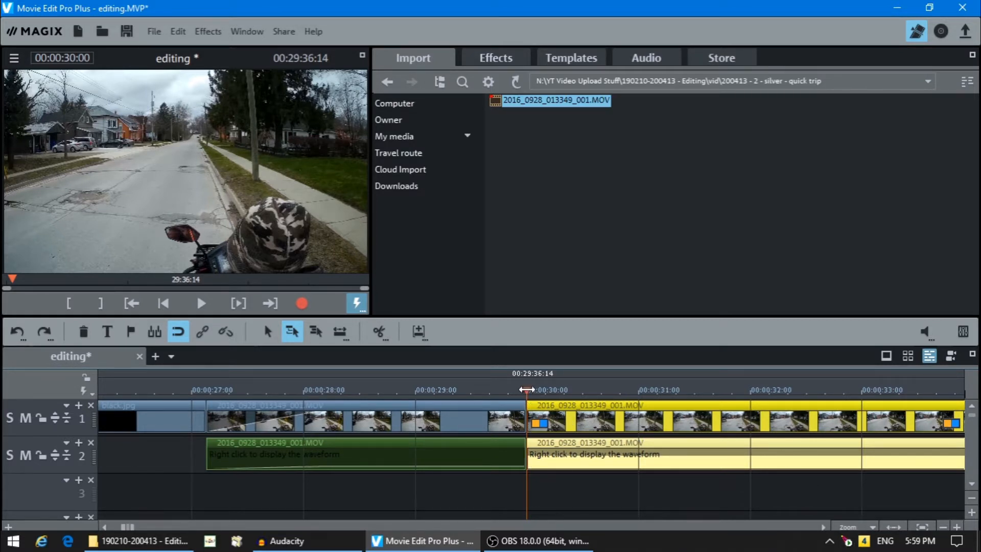
Examine the end of the movie and work backward through the closing garage footage to find the return ride.
drag(527, 389, 755, 389)
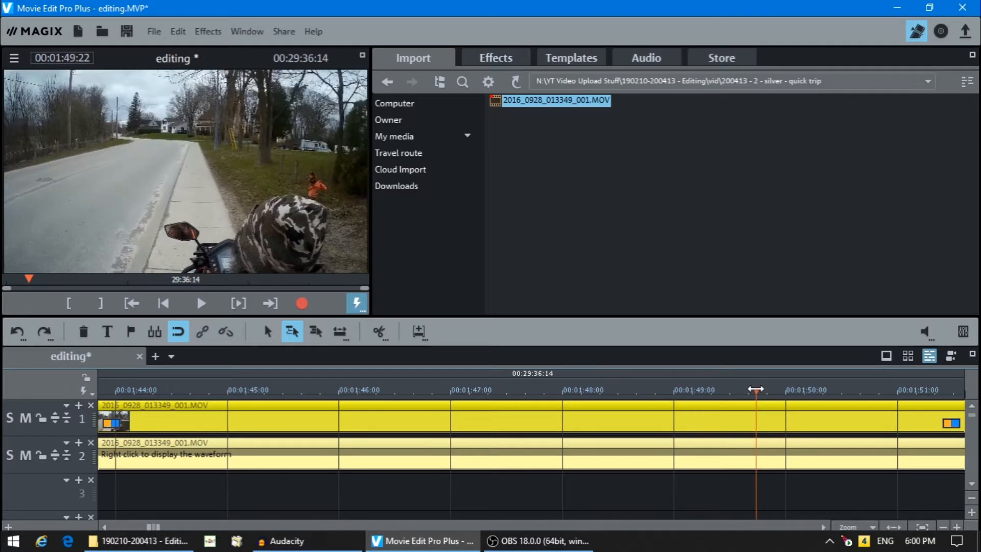
key(End)
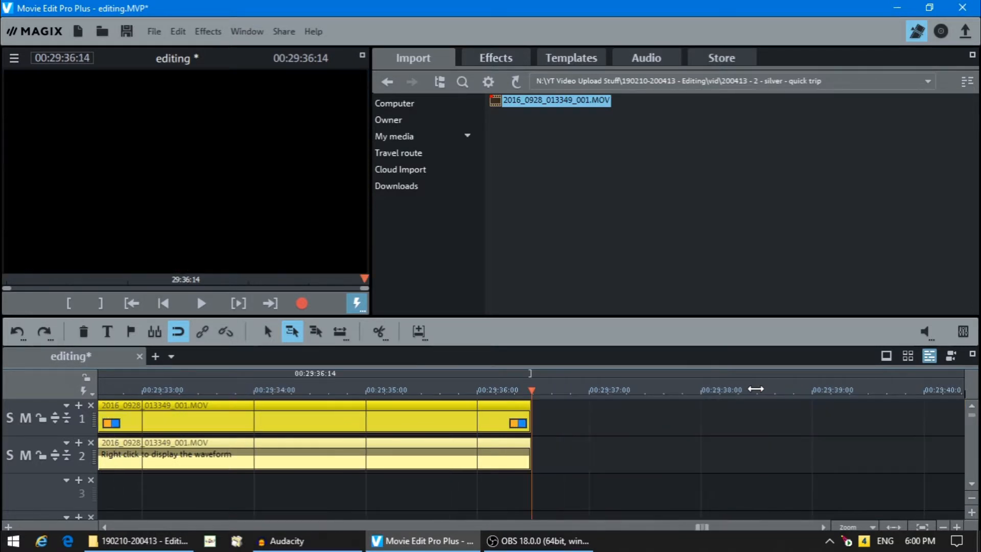
drag(530, 389, 505, 389)
scroll(506, 390, left, 20)
scroll(505, 390, left, 5)
drag(505, 390, 383, 390)
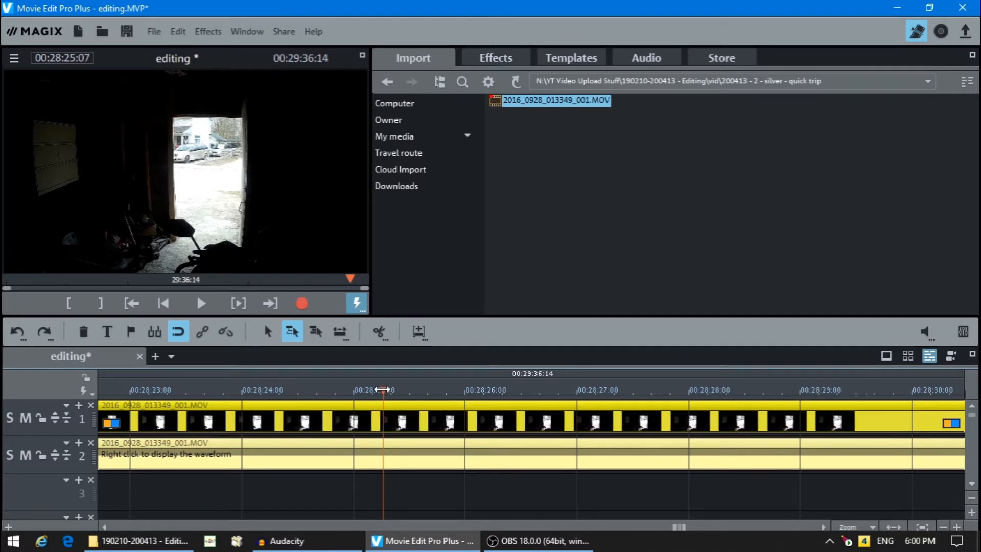
mouse_move(383, 389)
mouse_down()
mouse_move(353, 384)
mouse_move(395, 387)
mouse_up()
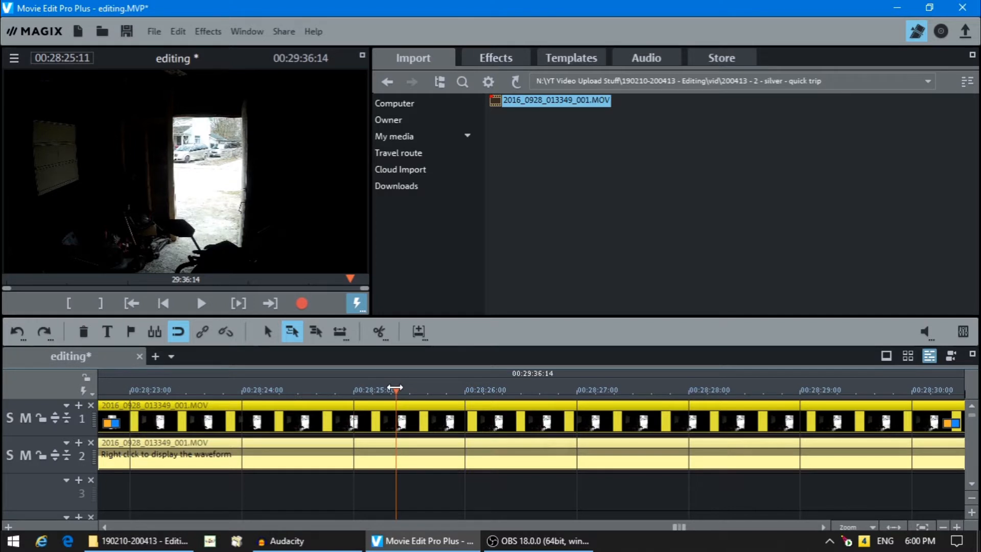
key(space)
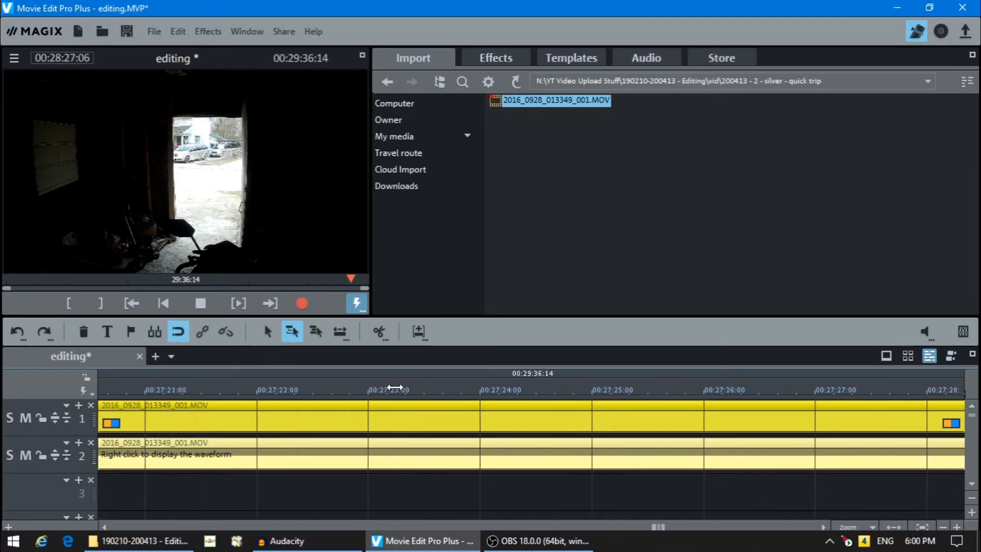
scroll(395, 387, up, 2)
drag(394, 387, 357, 391)
scroll(356, 391, up, 7)
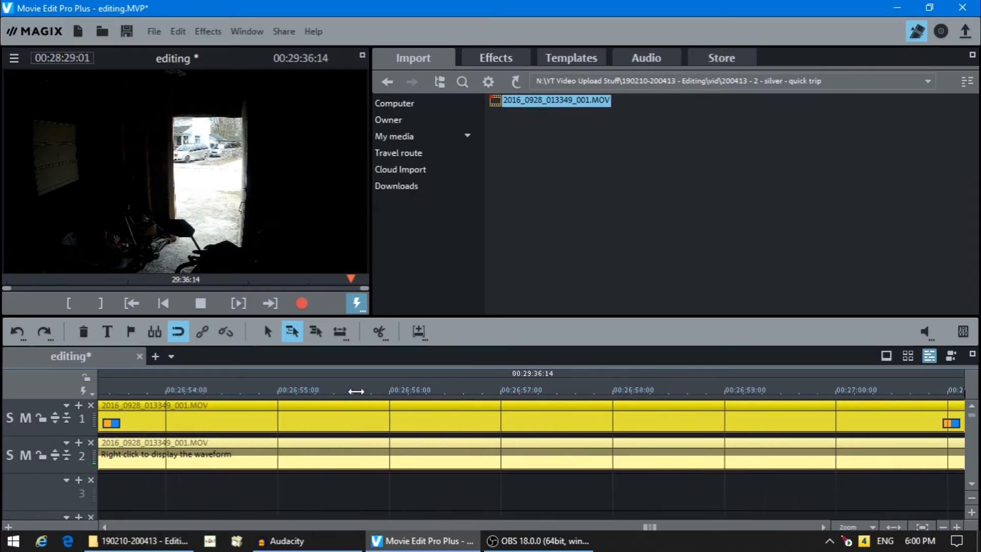
scroll(356, 392, up, 6)
click(378, 389)
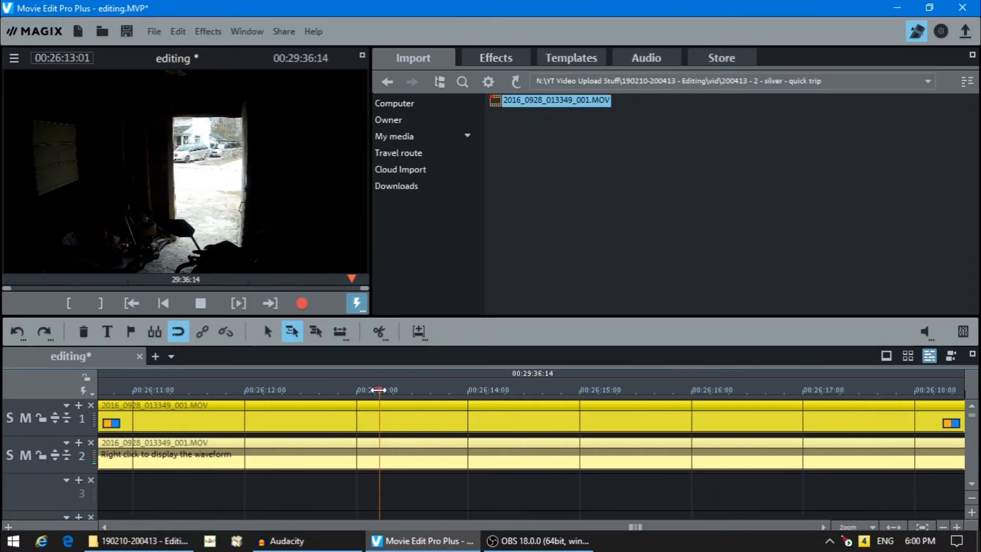
click(202, 306)
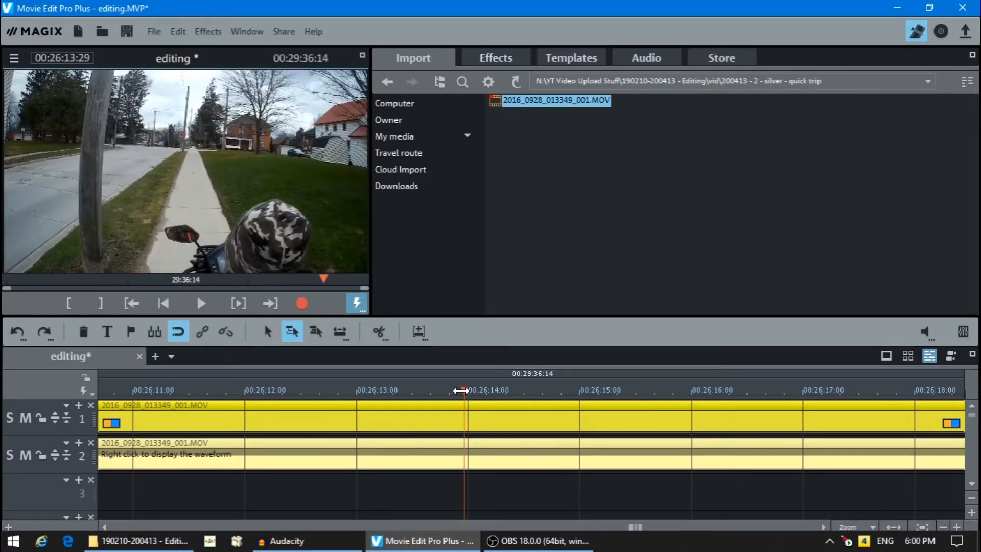
Examine the return ride backward in time to locate the stop at the drive-through.
drag(462, 390, 401, 393)
scroll(401, 393, up, 7)
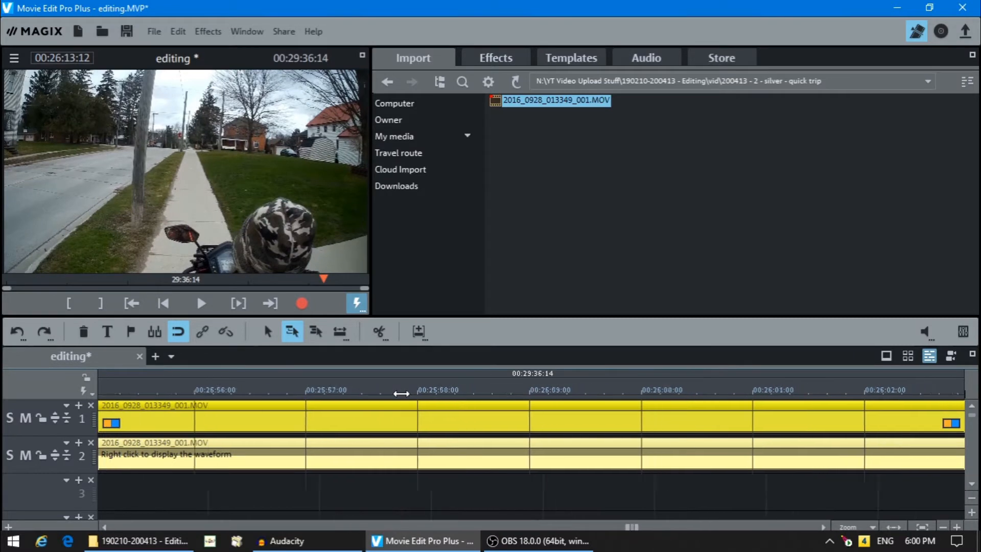
scroll(402, 393, up, 10)
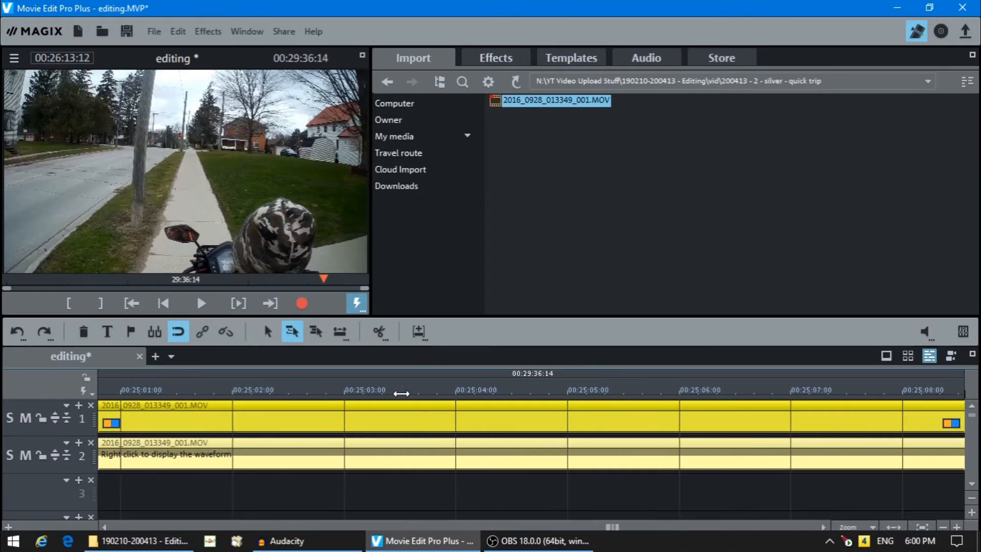
scroll(402, 393, up, 1)
click(390, 389)
scroll(389, 389, up, 9)
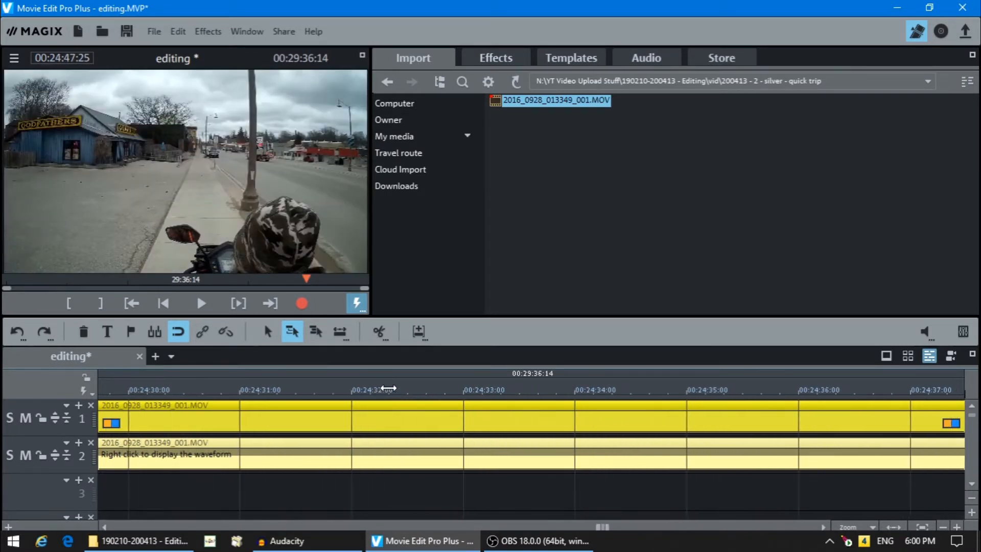
scroll(389, 388, up, 12)
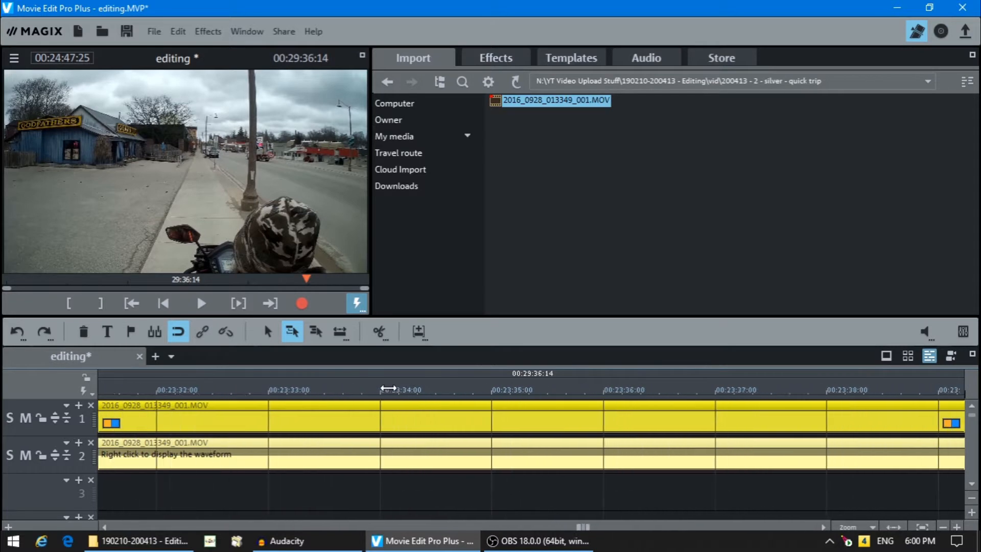
scroll(389, 388, up, 6)
drag(305, 389, 395, 382)
scroll(395, 383, up, 4)
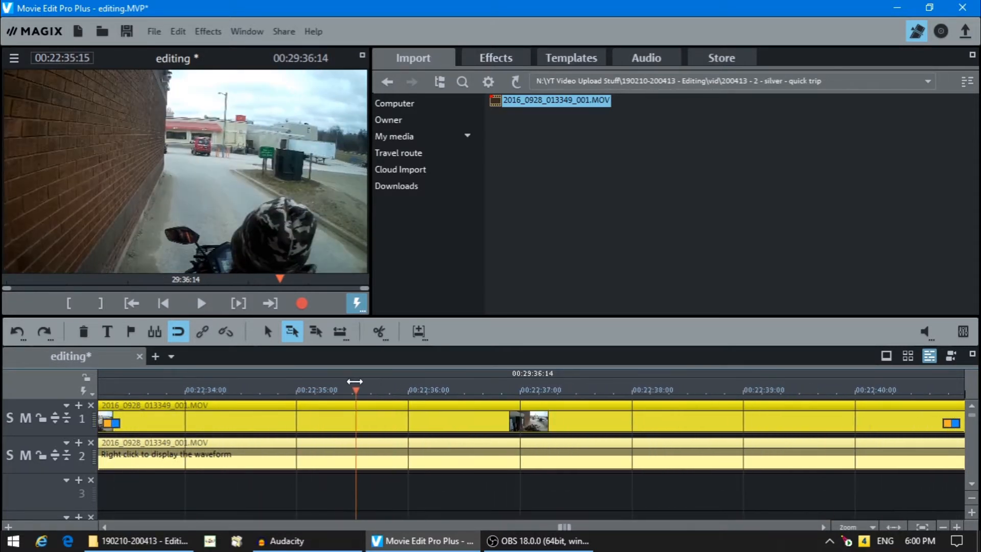
scroll(355, 381, up, 7)
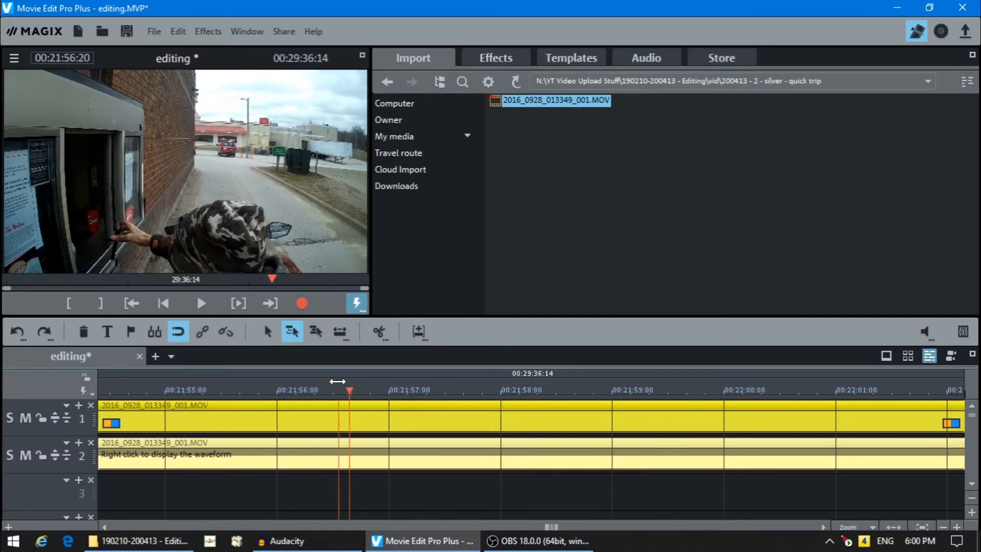
click(337, 383)
scroll(337, 381, up, 8)
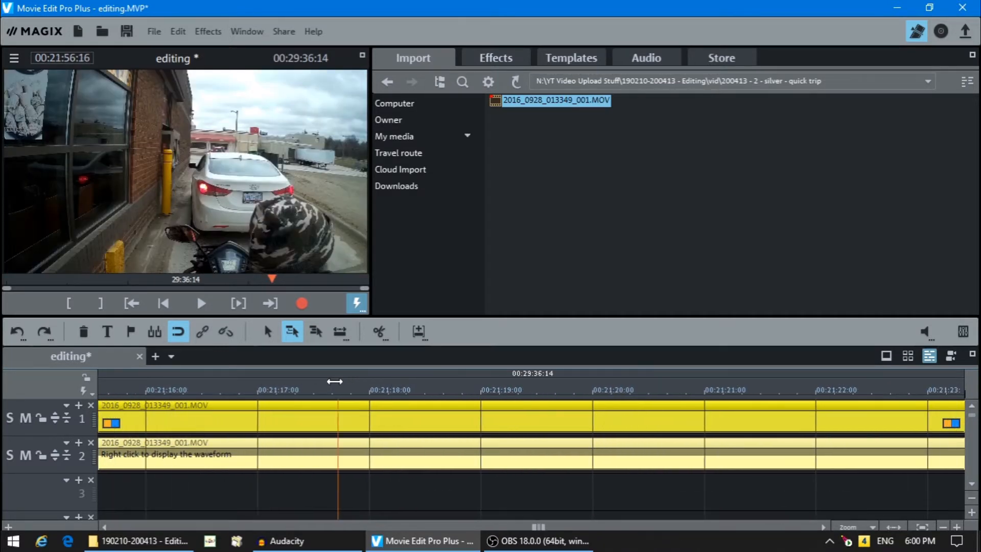
click(332, 383)
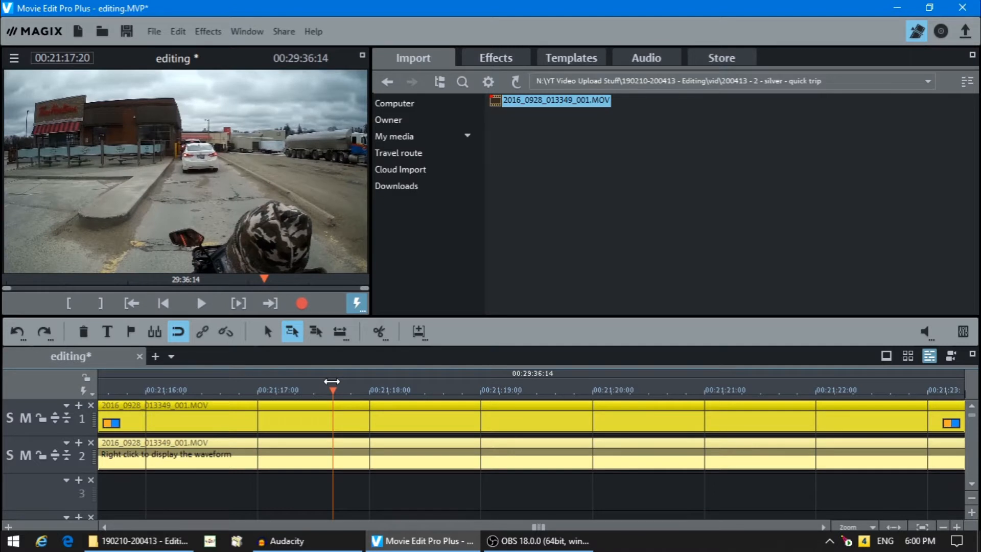
drag(332, 381, 508, 376)
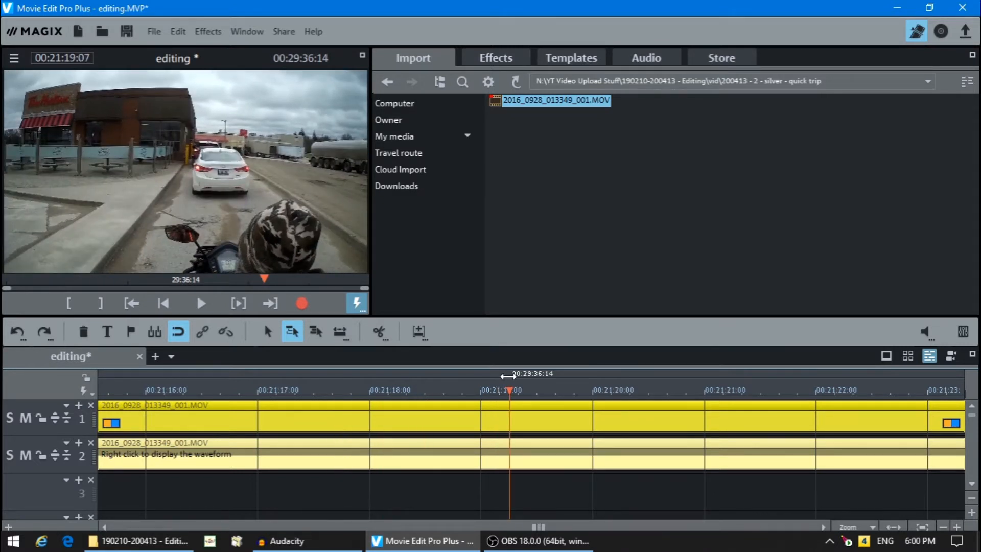
Examine the drive-through queue forward in time and play it to find where the car ahead pulls away.
scroll(508, 376, down, 1)
scroll(508, 376, down, 5)
click(537, 388)
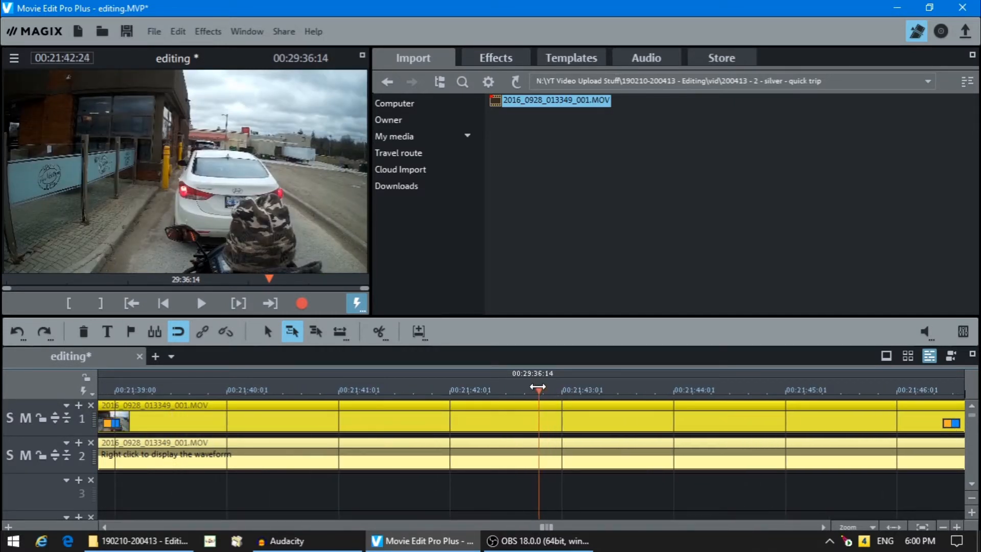
scroll(537, 387, down, 6)
click(547, 388)
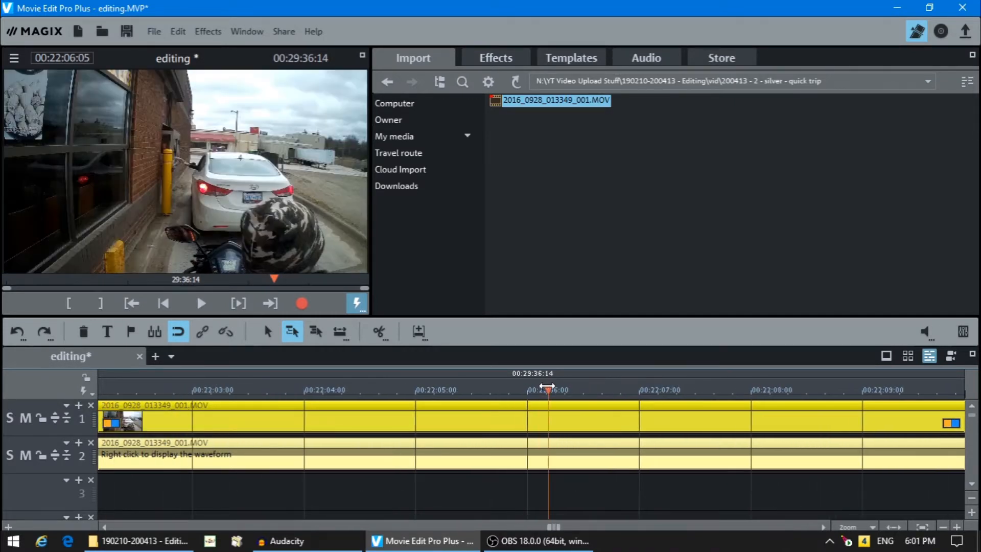
click(202, 305)
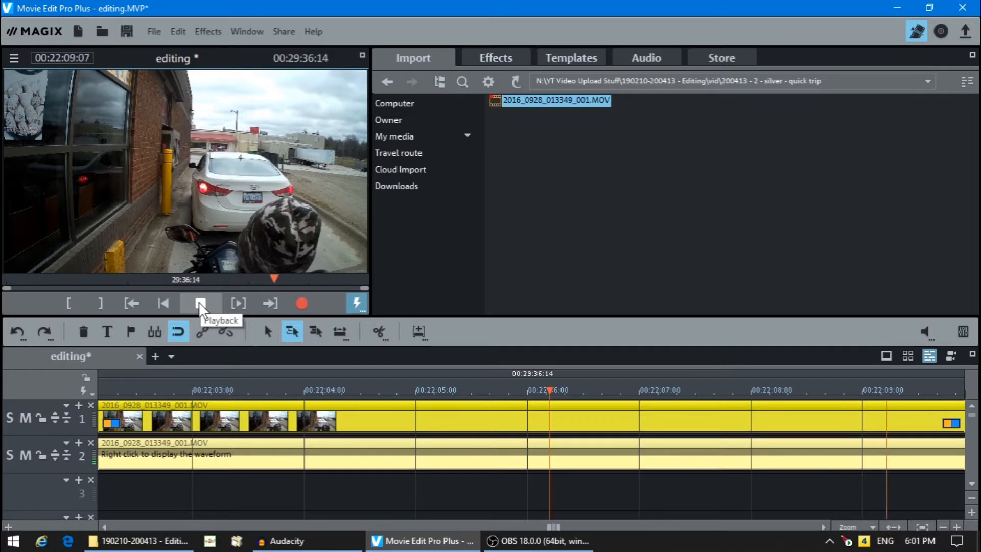
click(953, 389)
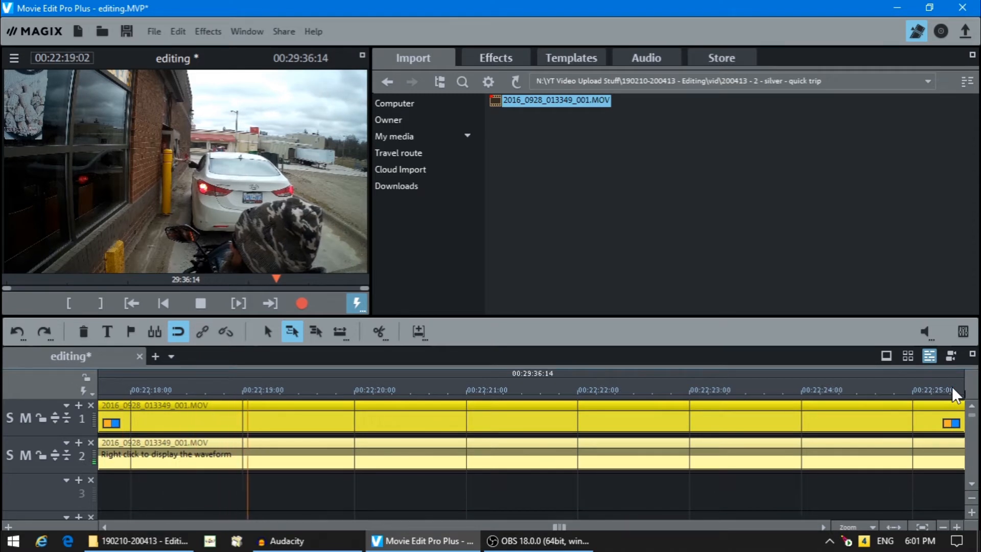
click(953, 391)
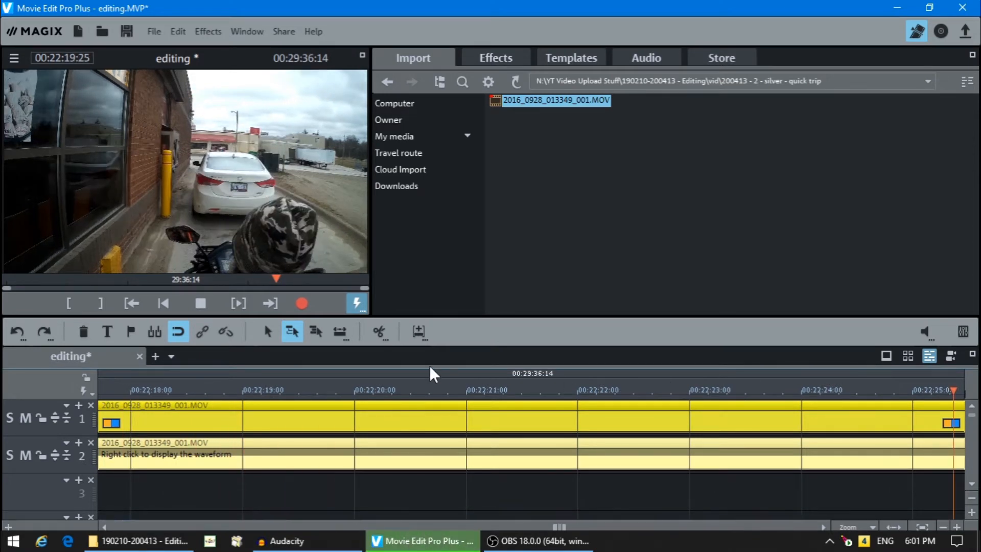
click(203, 304)
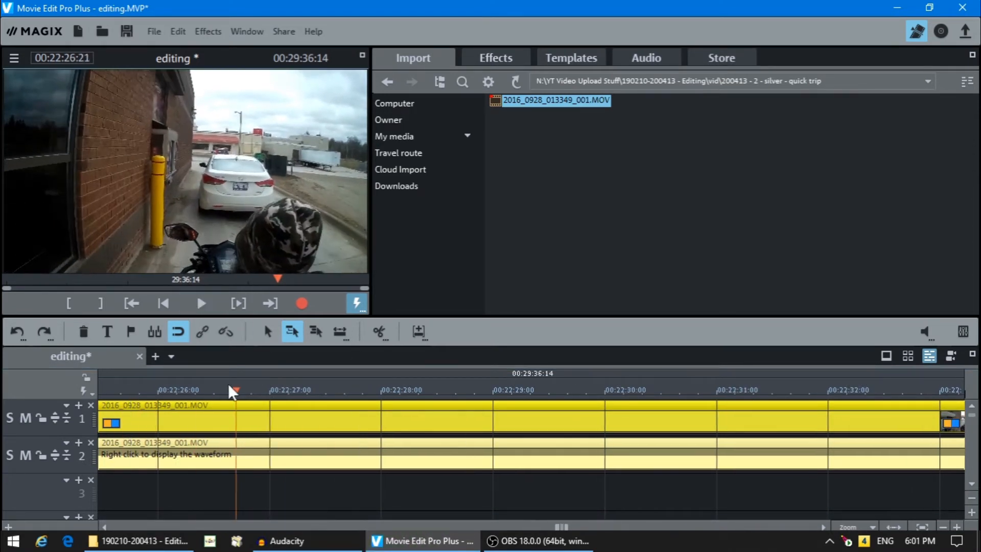
Split the riding clip at 00:22:26:00 in the drive-through queue and select the portion before the cut.
drag(235, 389, 155, 391)
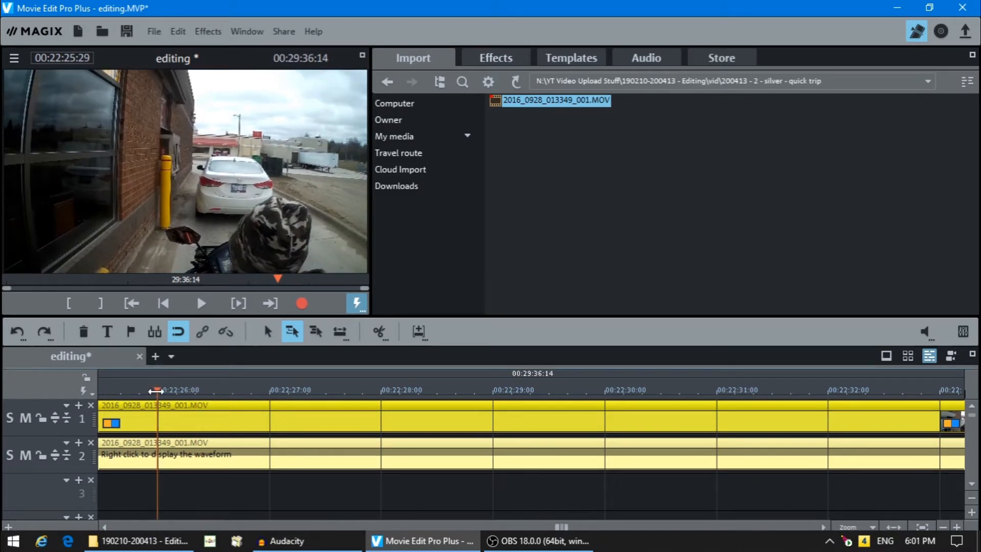
click(378, 331)
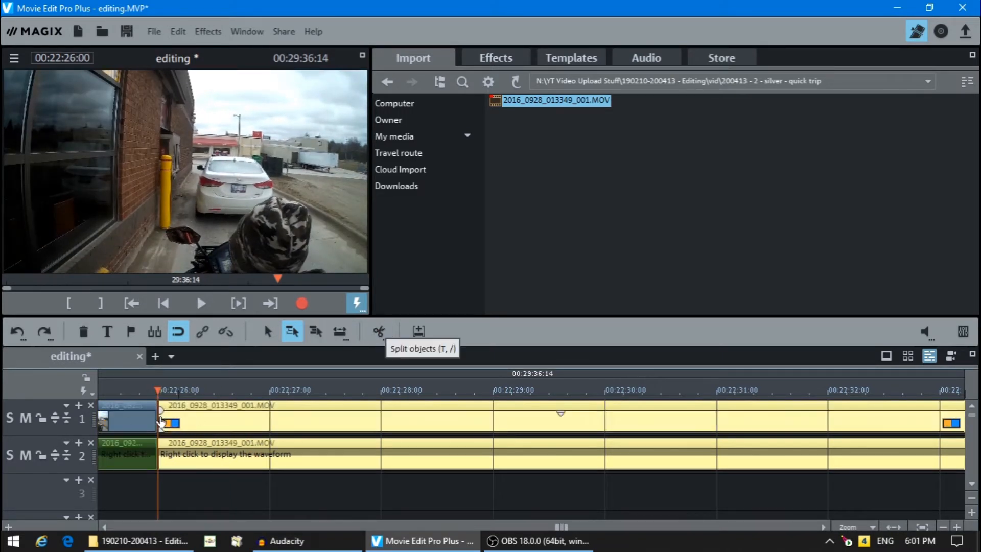
click(130, 428)
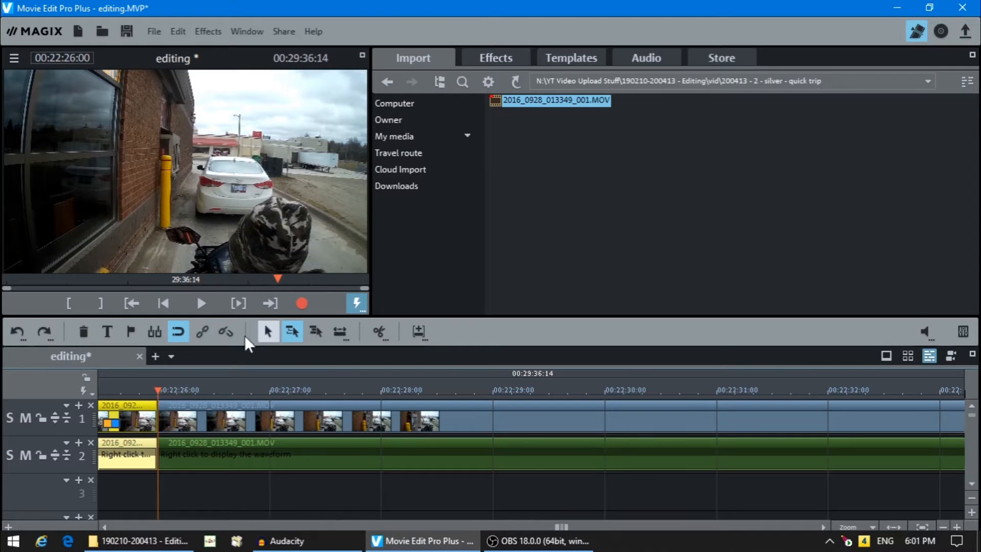
Mark the range covering the selected riding portion, from 00:00:30:00 to the cut at 00:22:26:00.
click(102, 303)
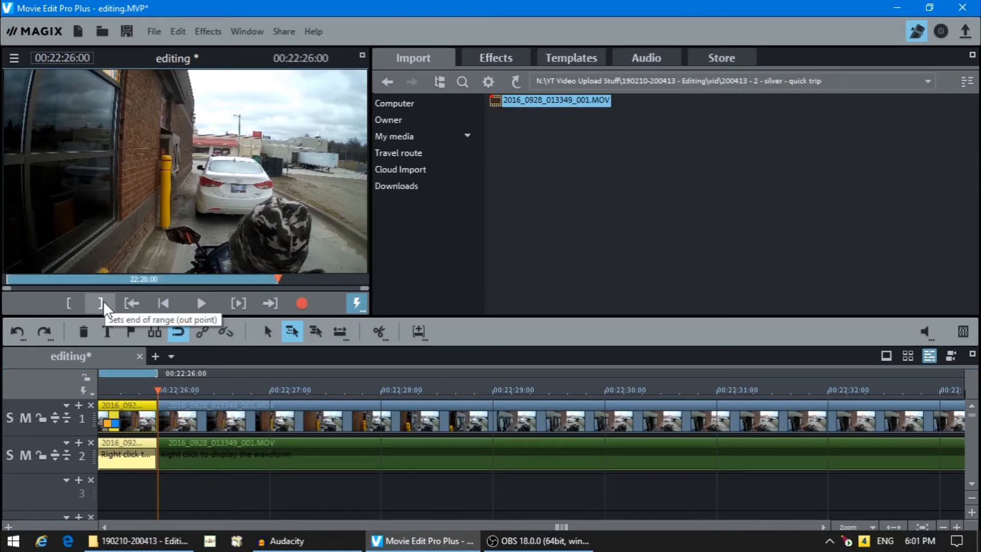
key(Delete)
click(69, 304)
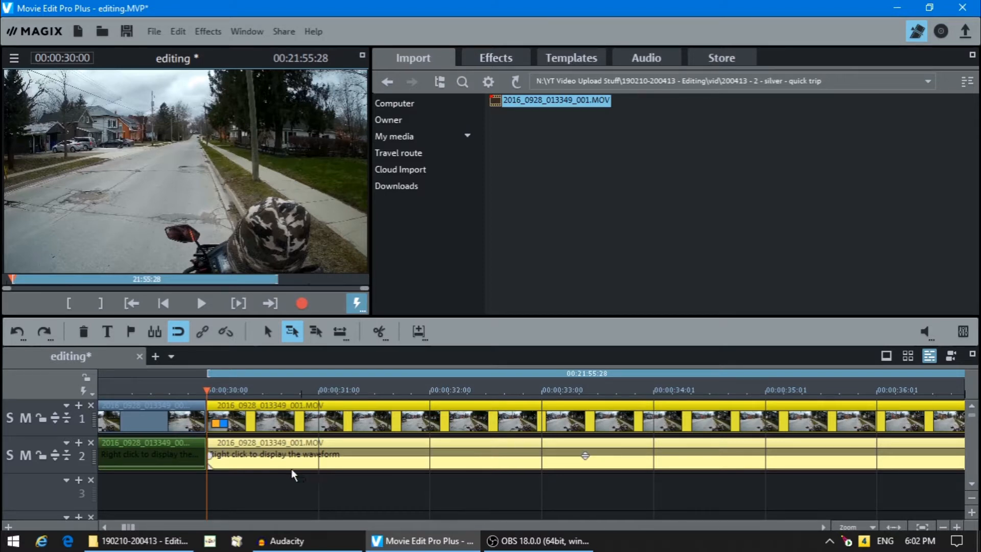
Switch to File Explorer and open the 300-359 folder under Content, Music, Audioblocks in YT Video Upload Stuff.
click(139, 543)
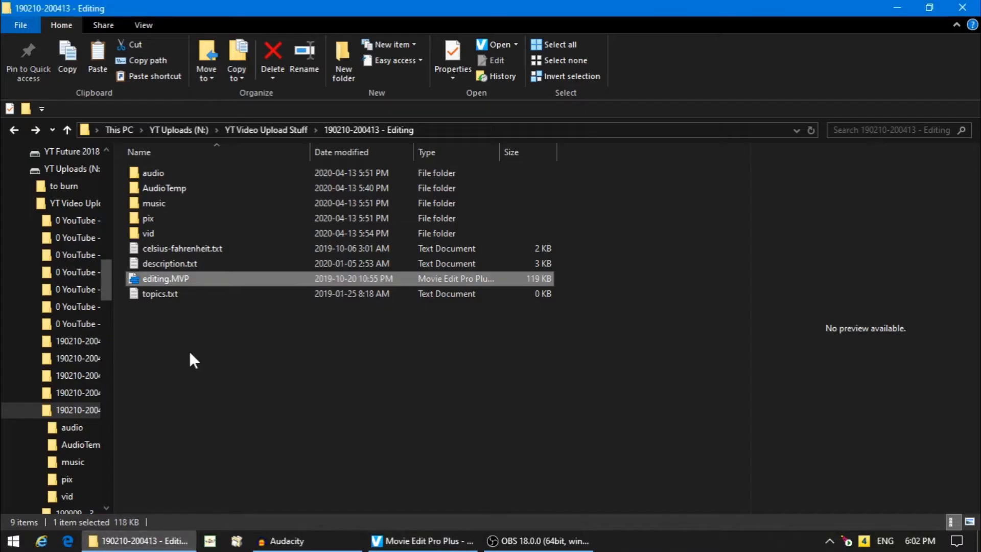
key(alt+Up)
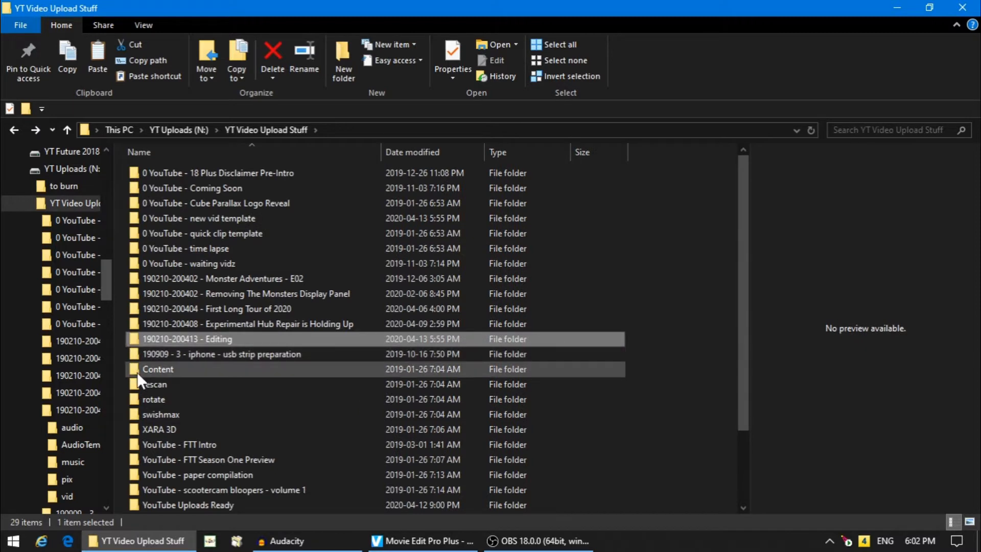
double_click(134, 370)
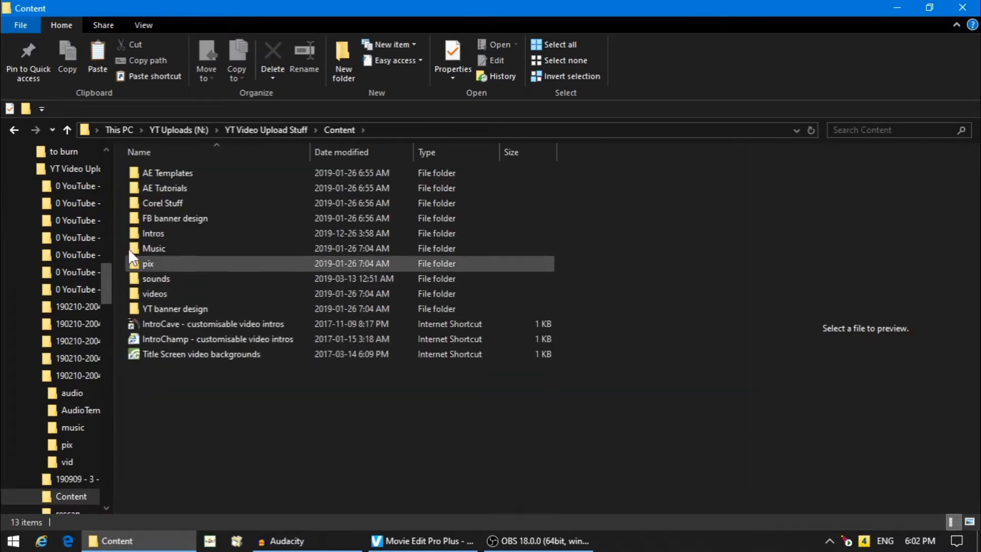
double_click(134, 250)
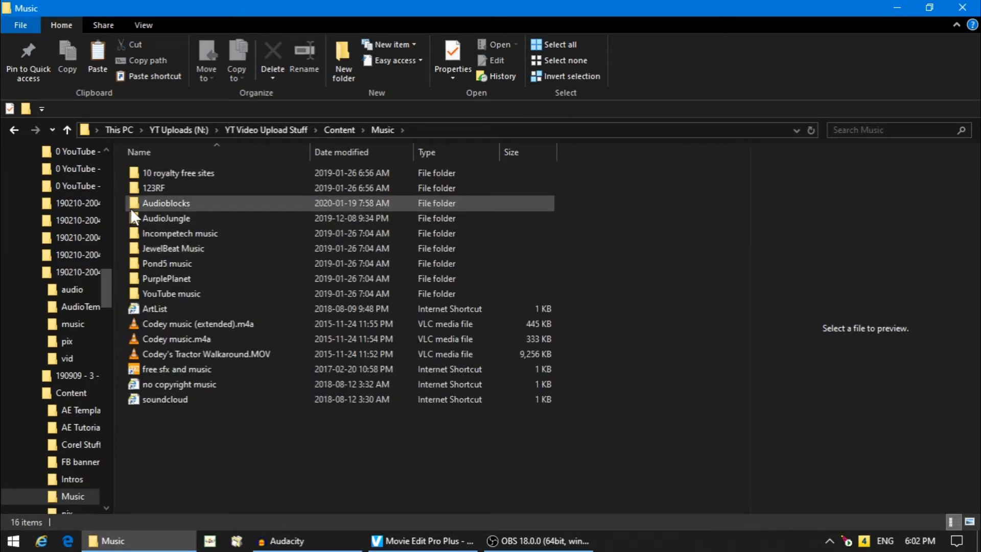
double_click(134, 202)
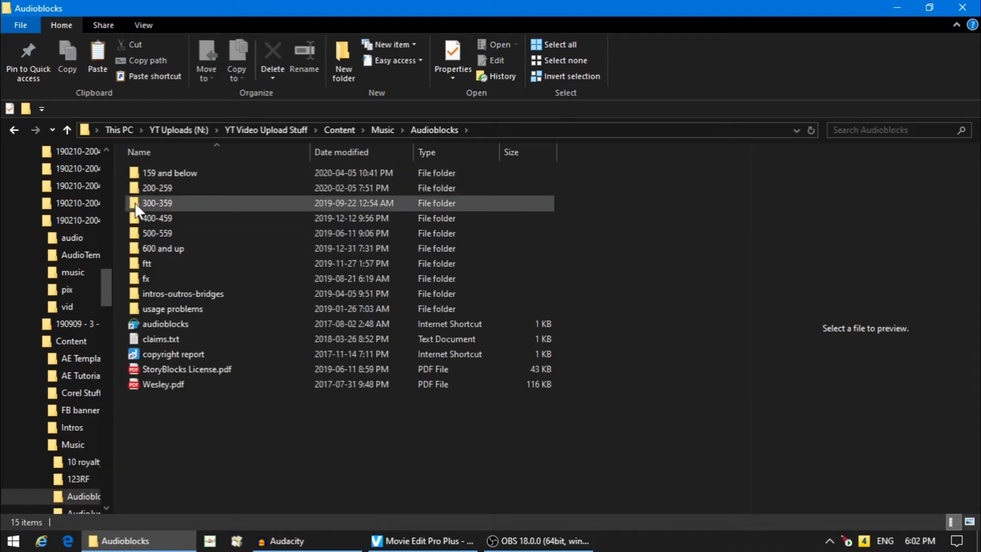
mouse_move(135, 202)
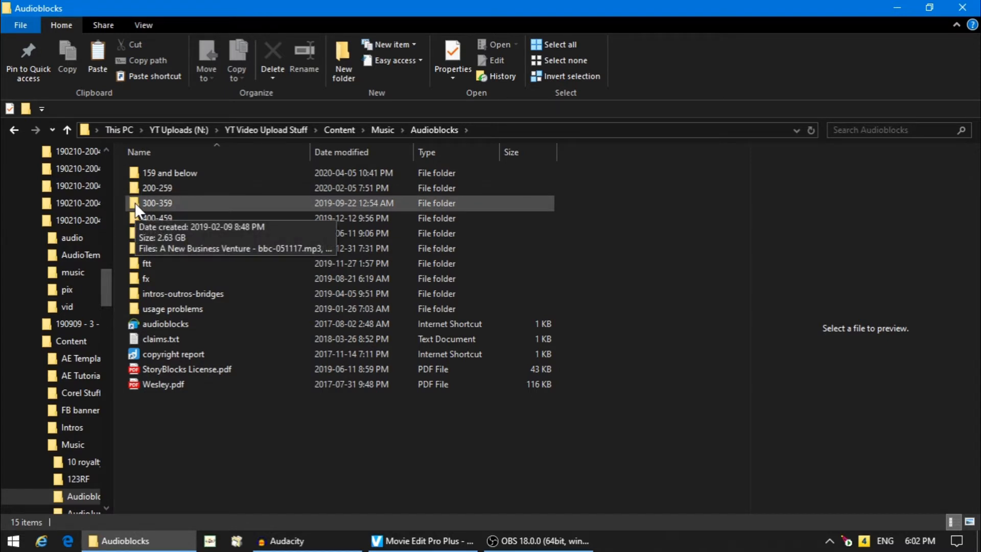
double_click(135, 202)
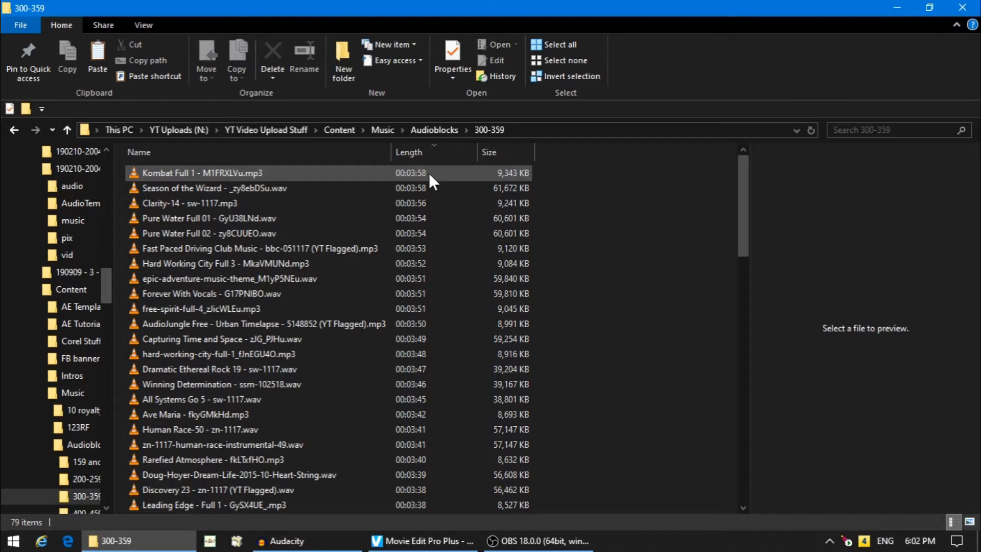
Sort the tracks longest first, preview JDI Paragliding - 032214-78.wav from its start and at 01:29, and close the player.
click(421, 155)
click(422, 156)
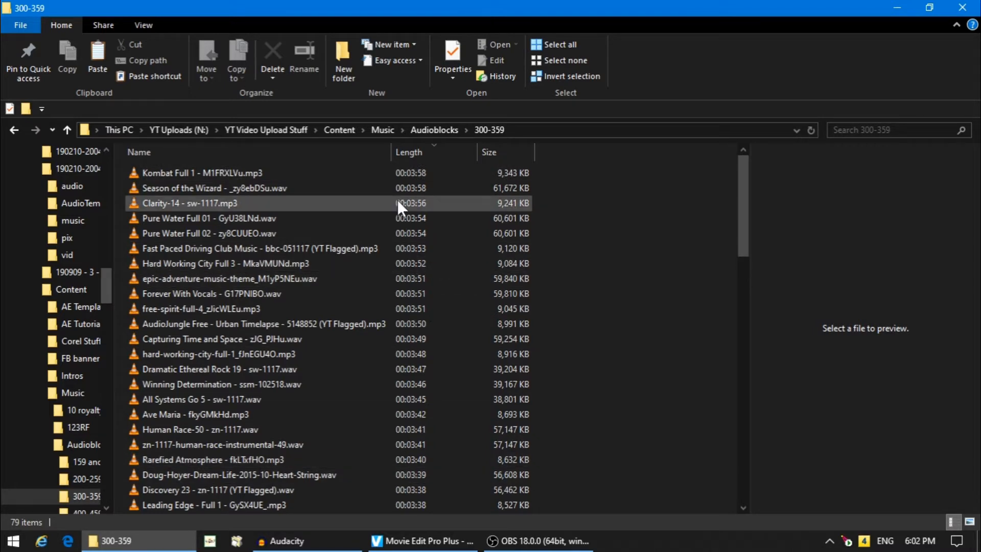
scroll(201, 354, down, 18)
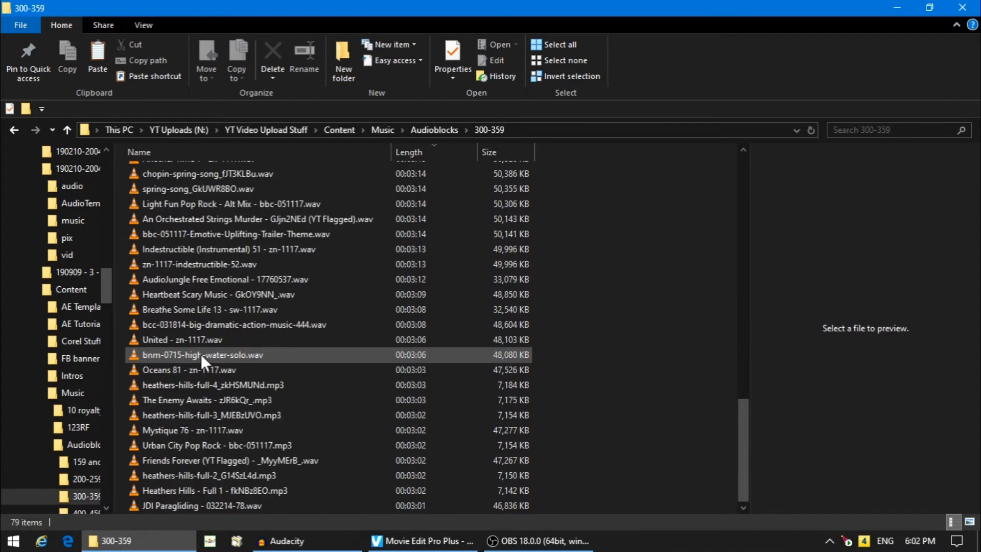
click(137, 502)
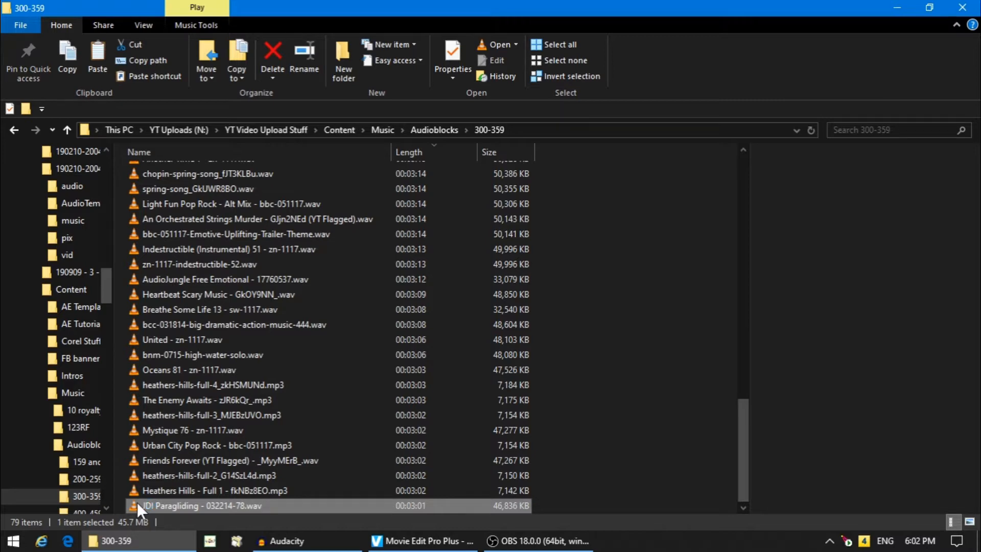
double_click(136, 506)
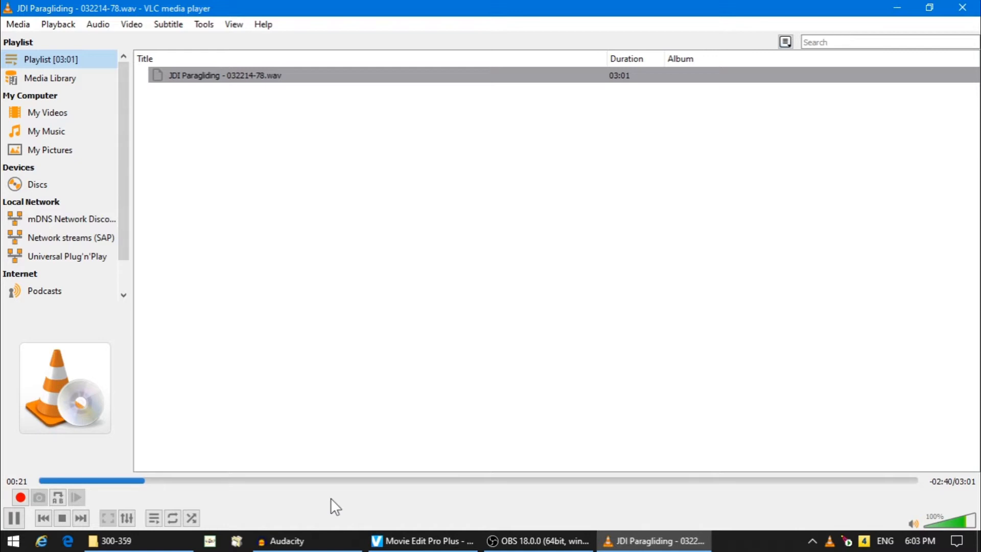
click(473, 481)
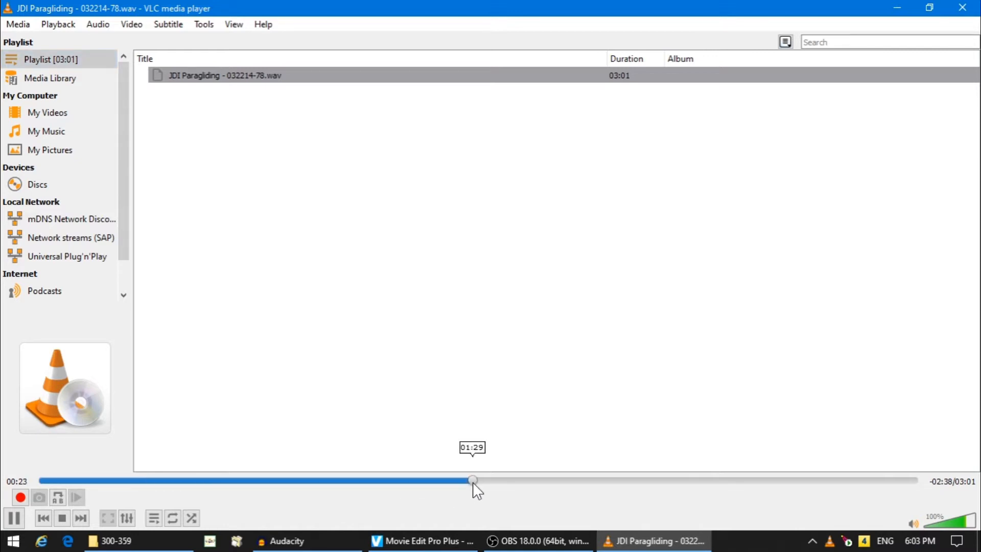
click(964, 7)
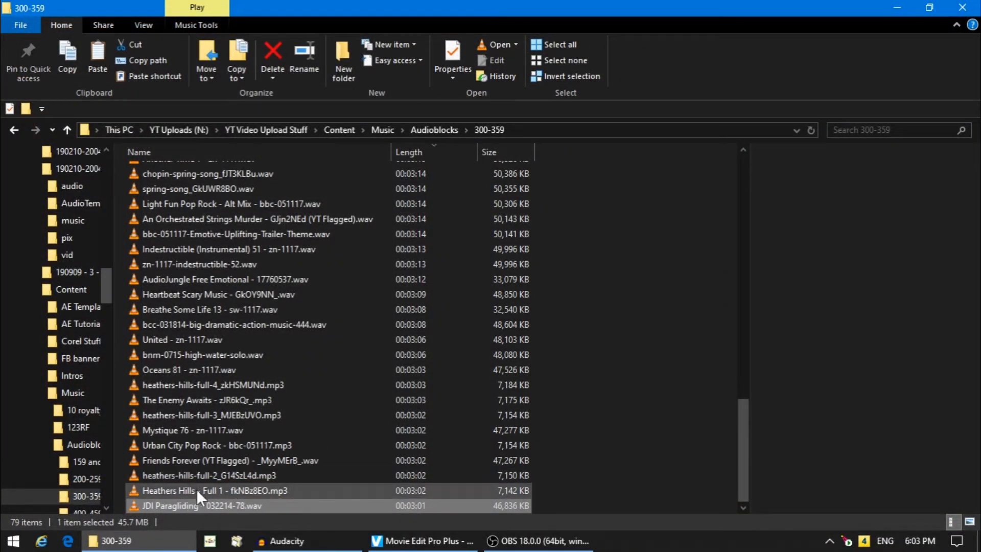
Examine the 300-359 track list for files marked YT Flagged and return to JDI Paragliding - 032214-78.wav.
click(212, 463)
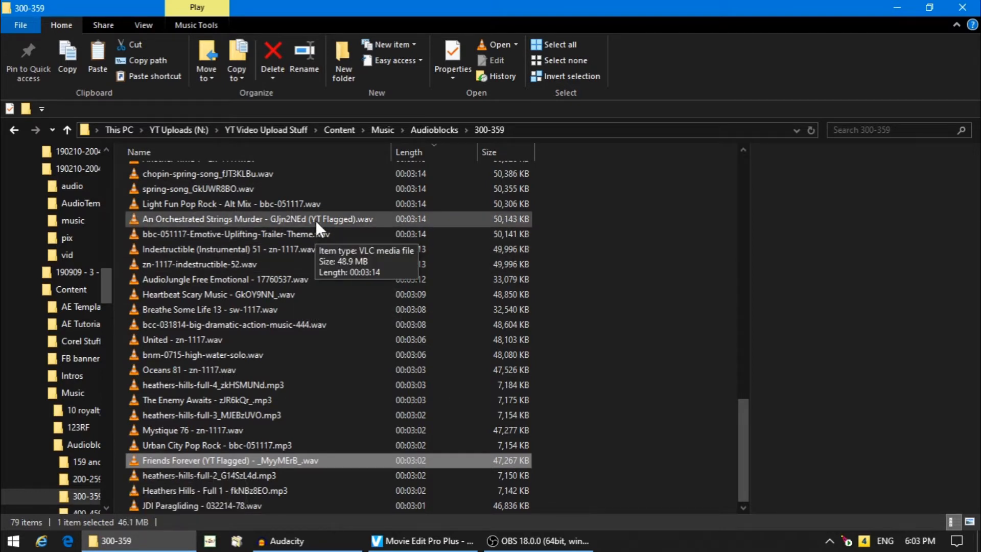
scroll(314, 220, up, 3)
scroll(315, 223, up, 5)
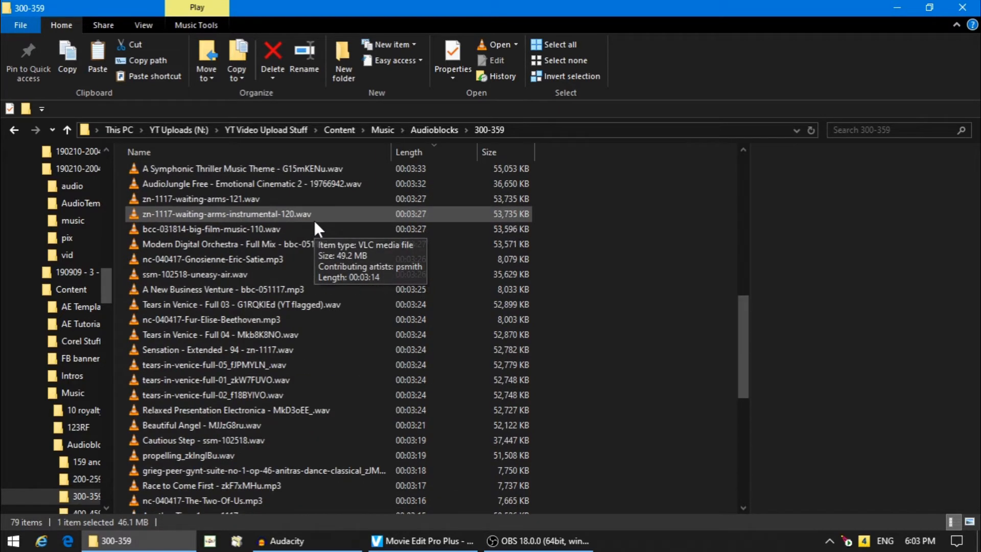
scroll(315, 223, up, 3)
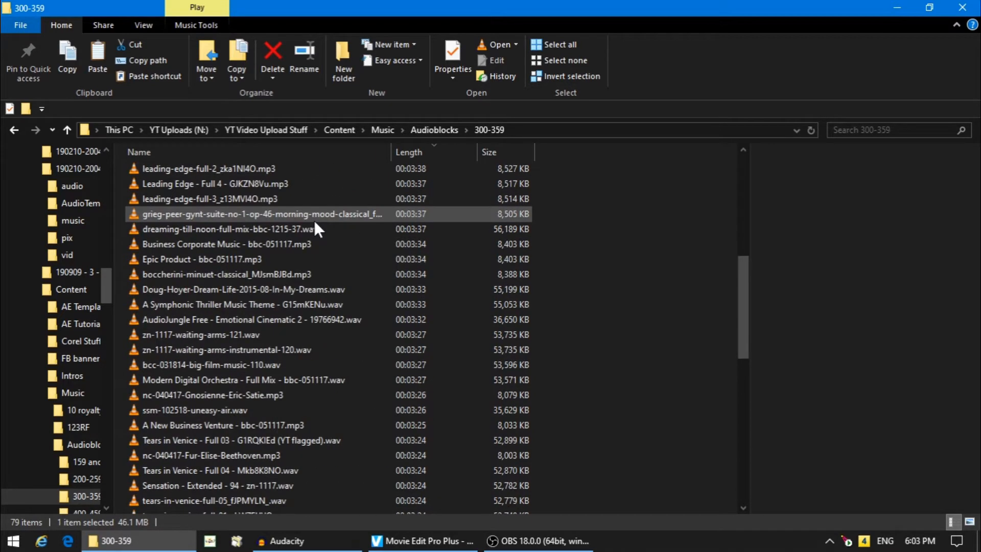
scroll(315, 223, up, 3)
scroll(315, 224, up, 2)
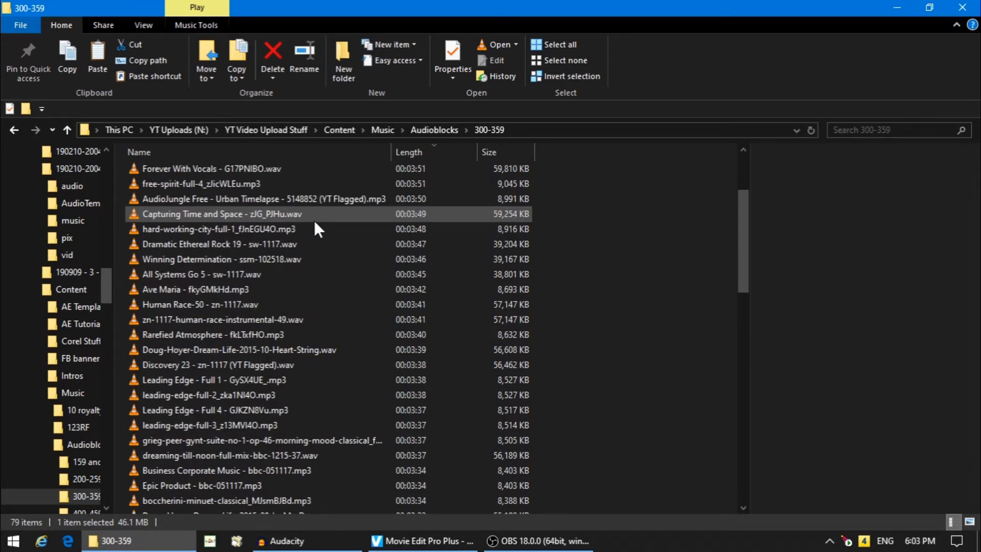
click(314, 202)
scroll(314, 202, up, 3)
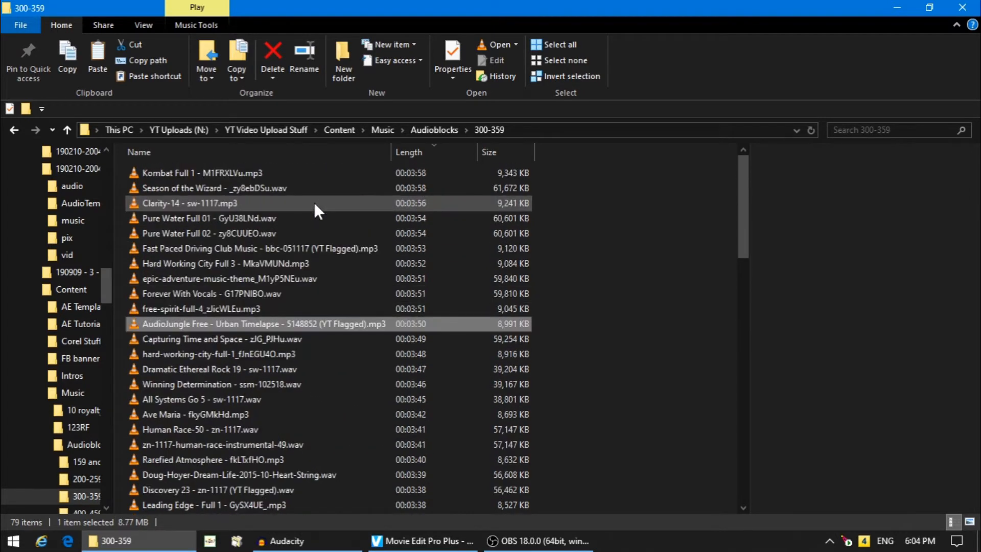
click(309, 248)
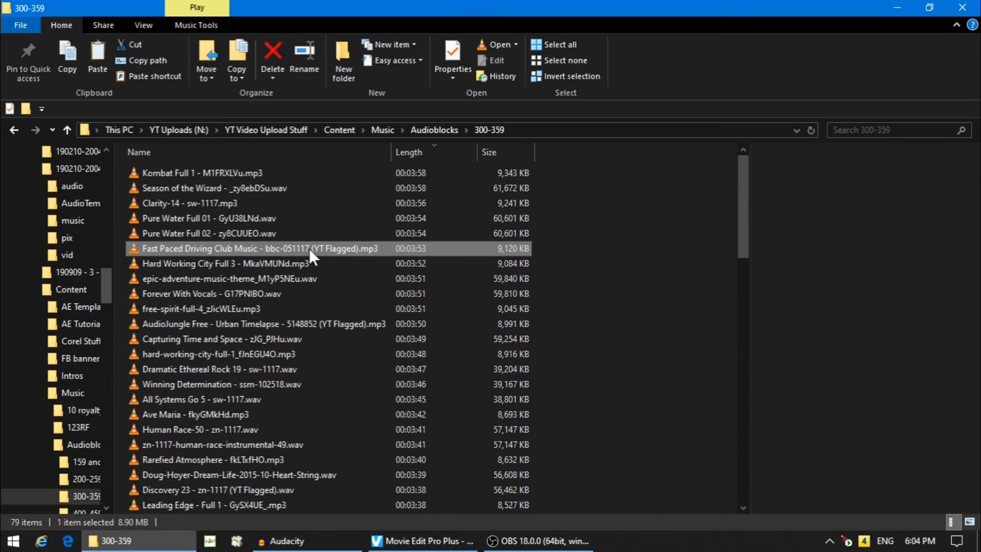
scroll(309, 248, down, 11)
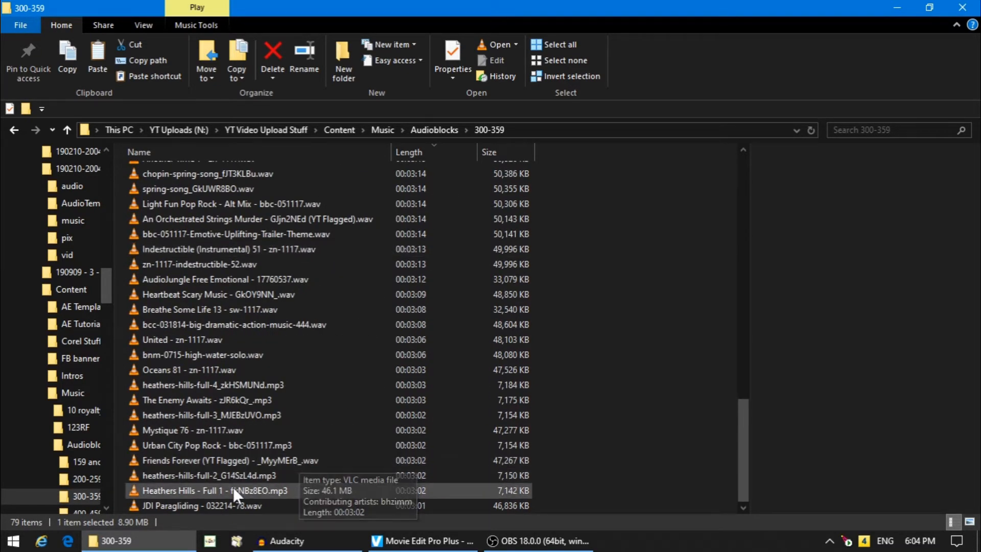
click(194, 503)
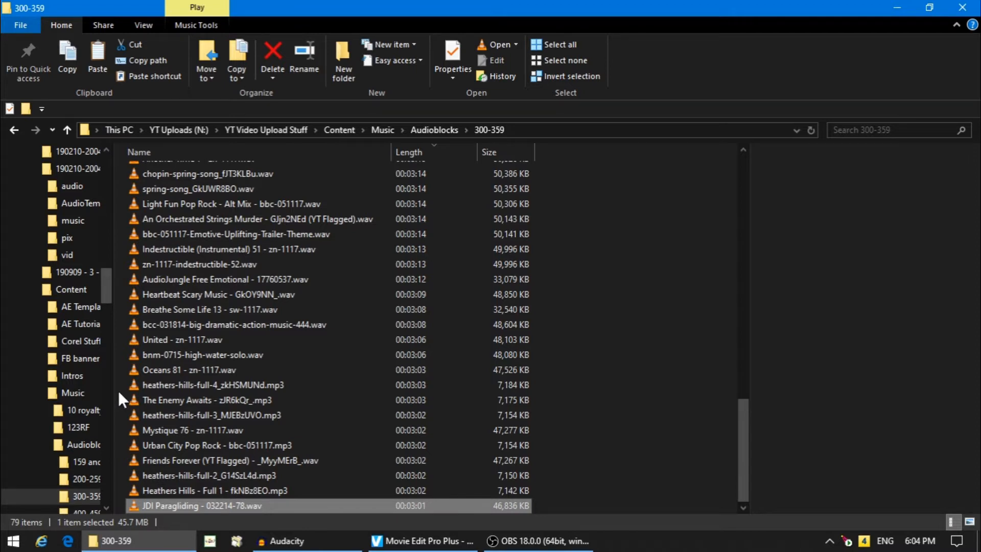
Preview Electro Party Night - G1Xu78rO (YT flagged).wav from the Audioblocks folder 600 and up, and close the player.
key(BackSpace)
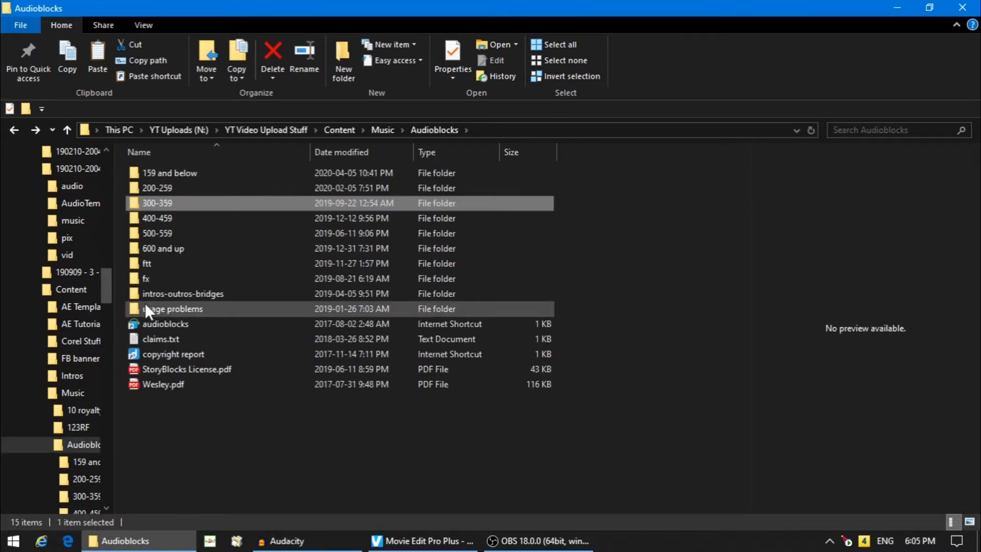
double_click(135, 248)
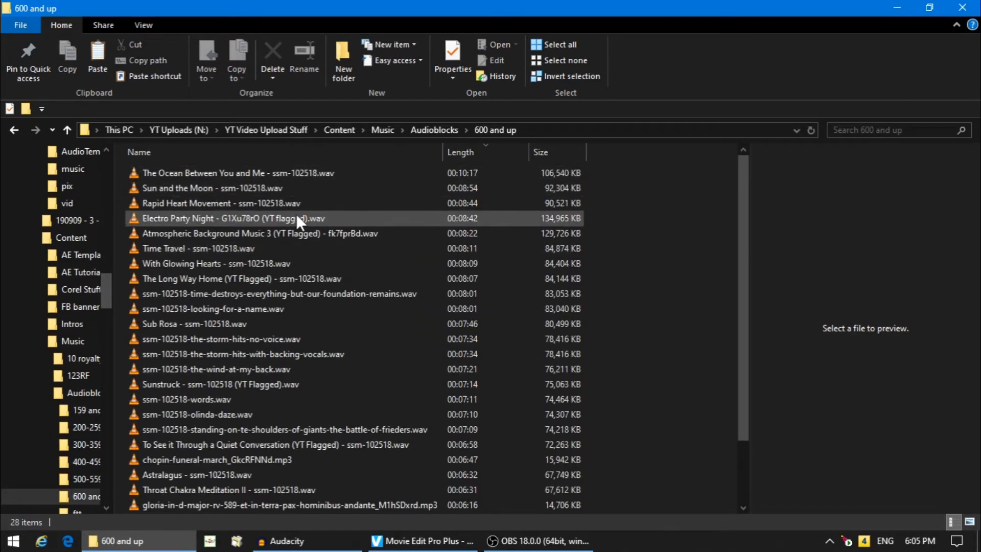
click(277, 218)
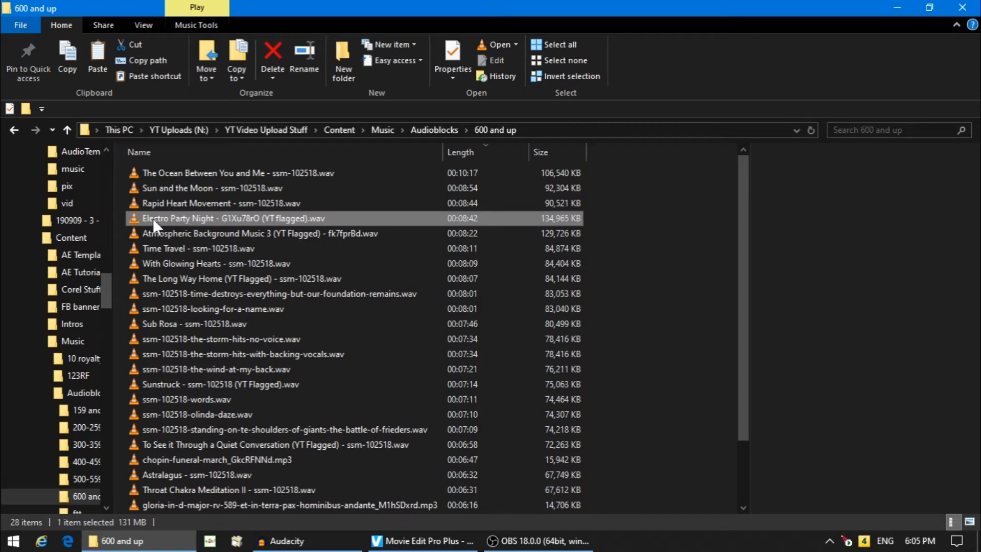
double_click(133, 215)
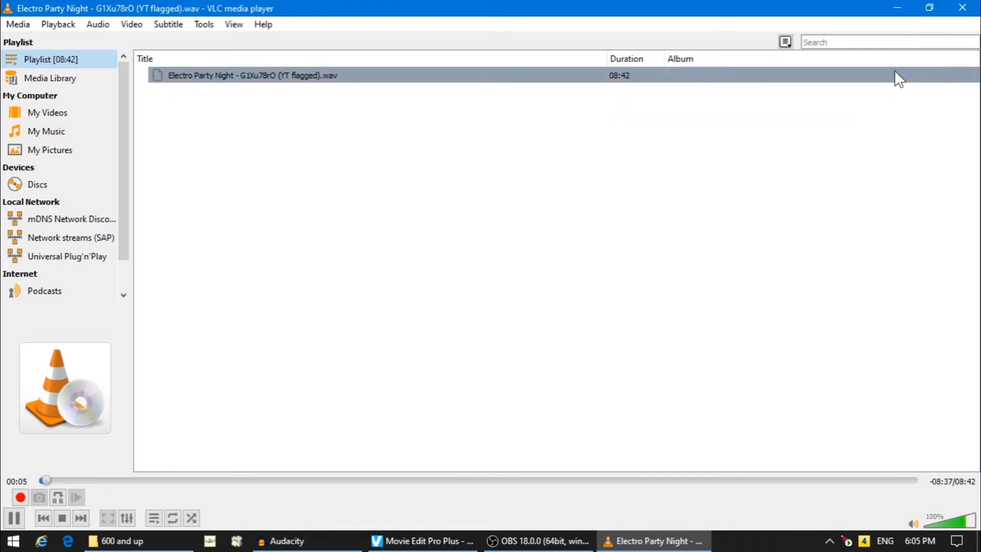
click(963, 7)
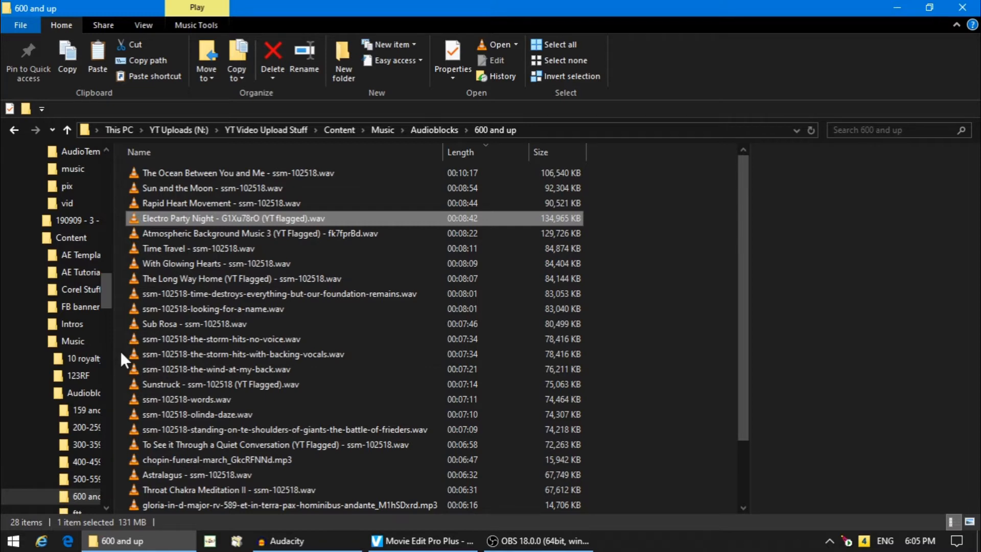
key(alt+Up)
key(alt+Up)
key(alt+Up)
key(alt+Up)
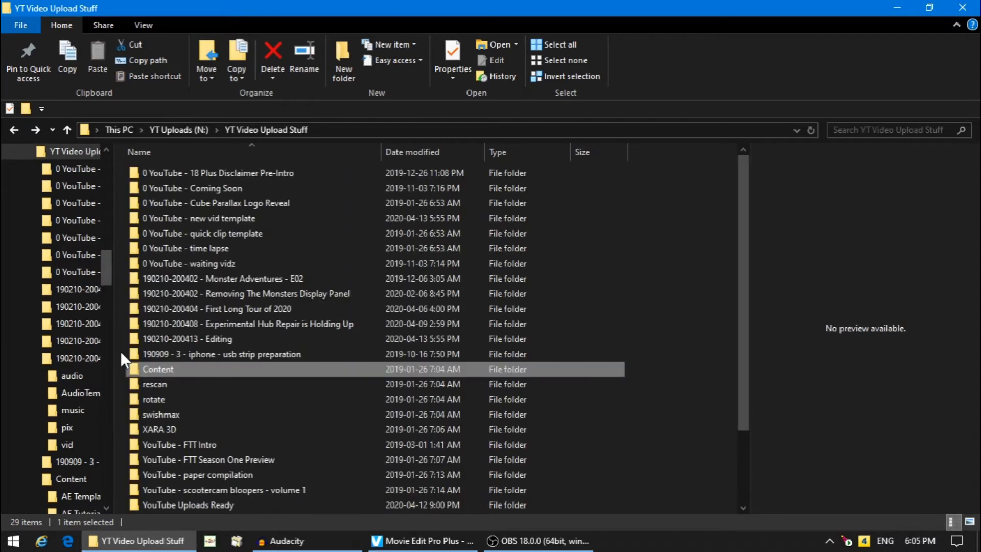
key(alt+Up)
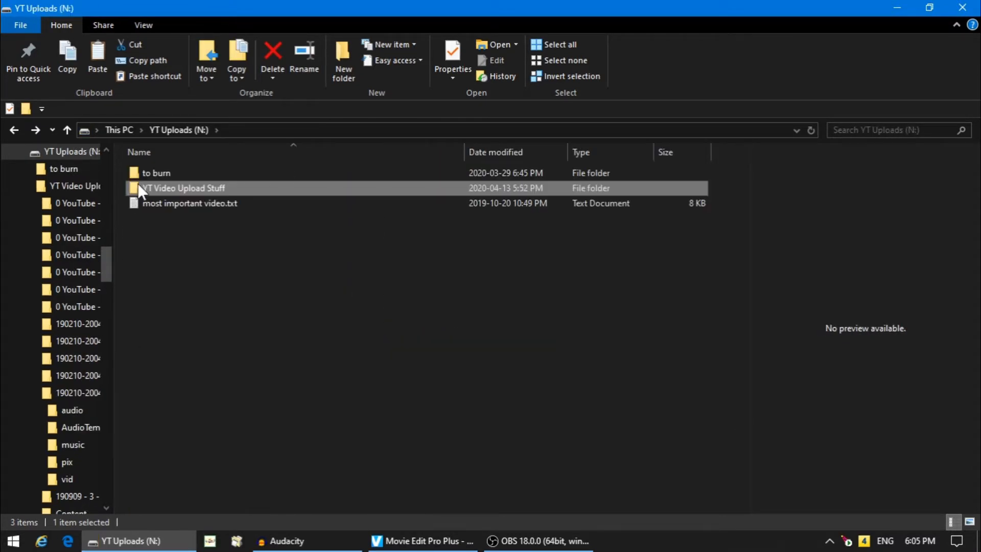
double_click(137, 183)
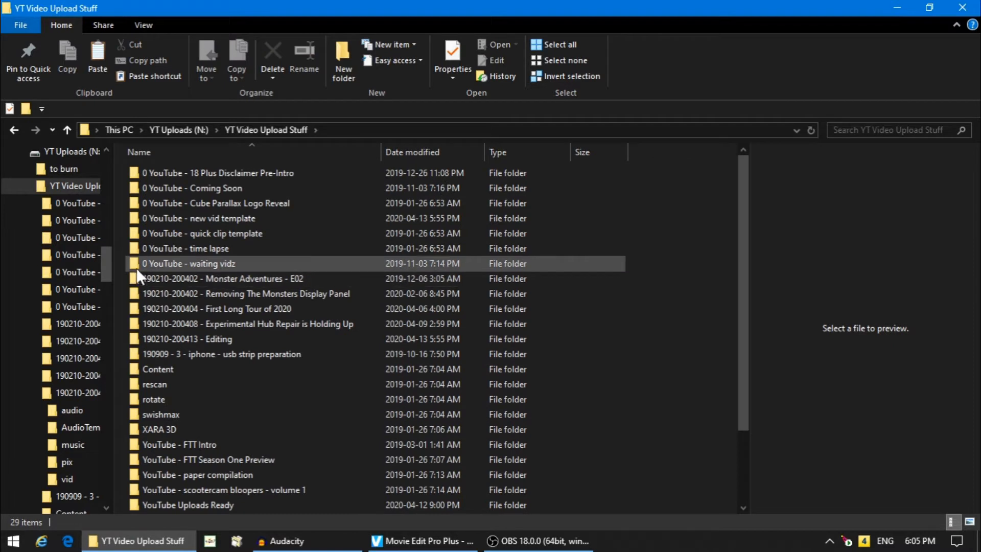
double_click(137, 338)
double_click(136, 200)
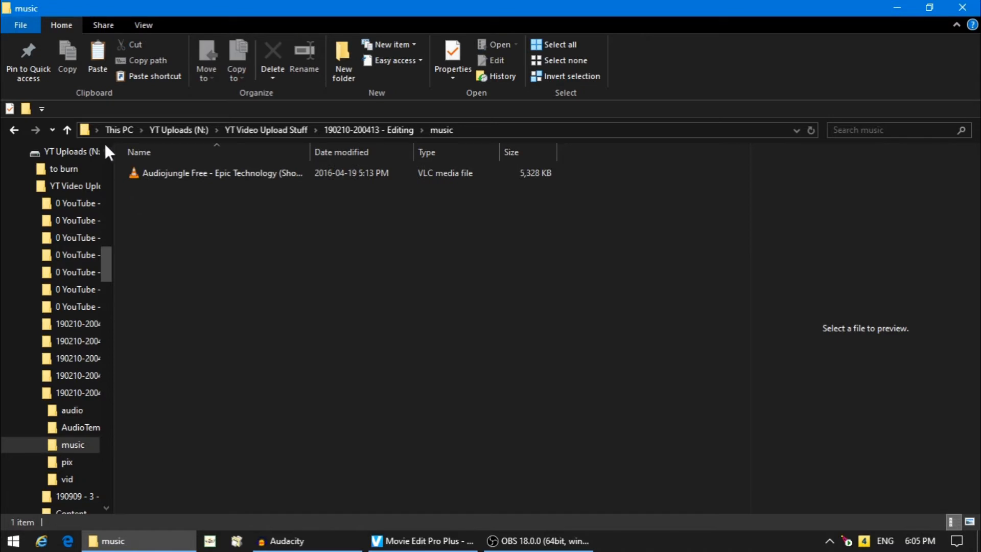
click(98, 47)
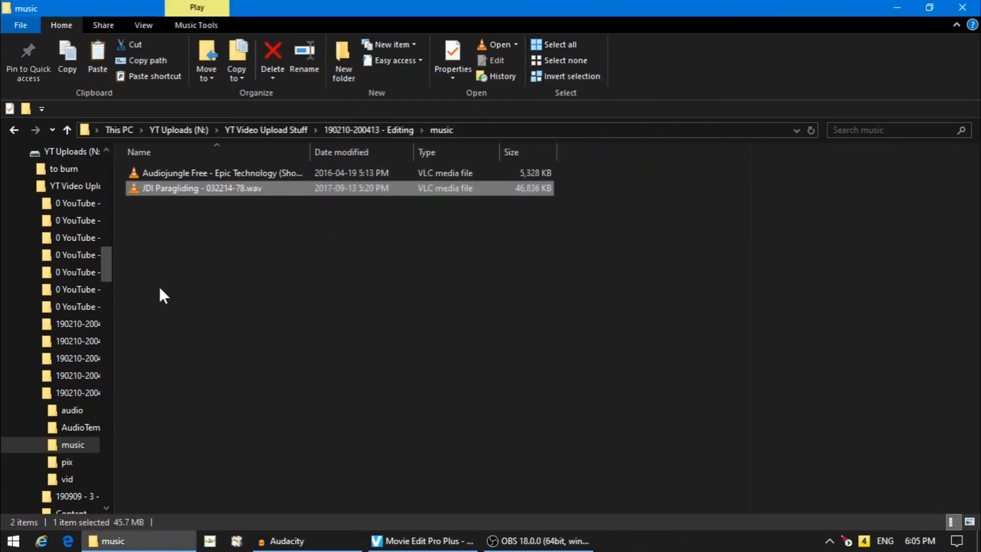
key(alt+Up)
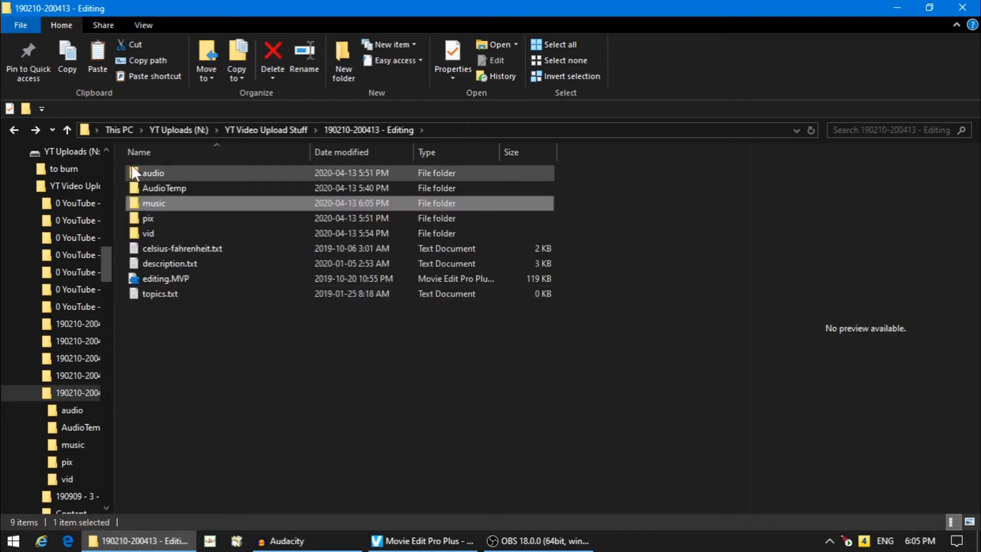
double_click(134, 177)
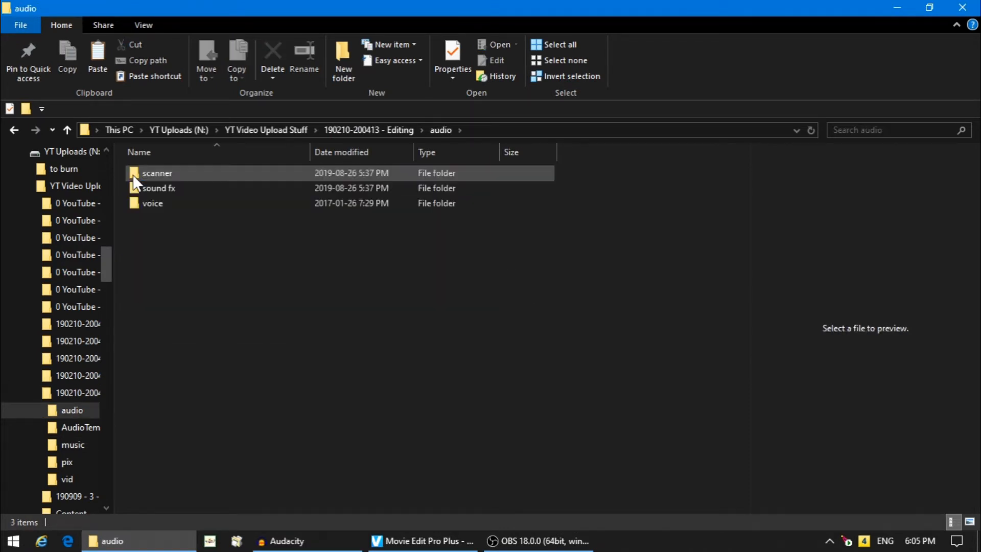
double_click(134, 177)
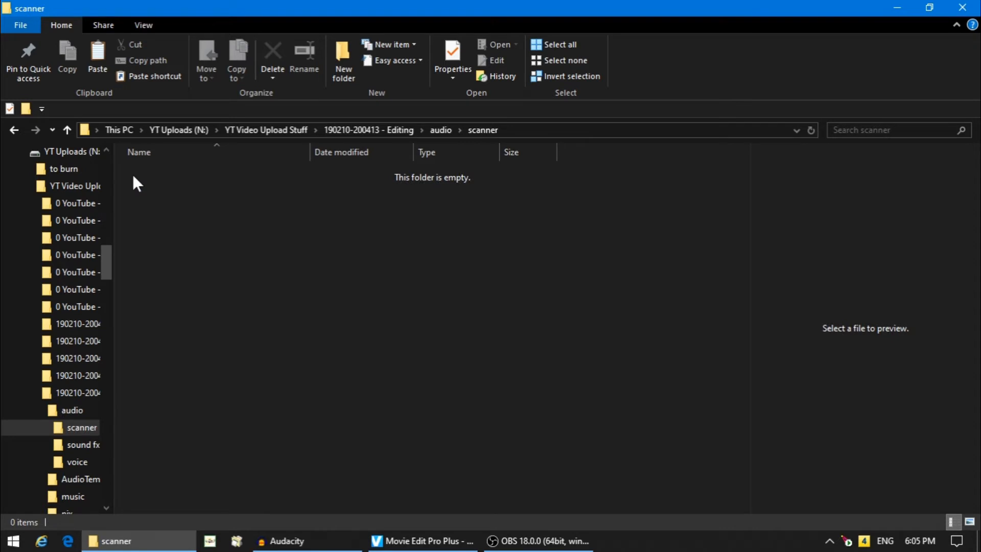
key(alt+Left)
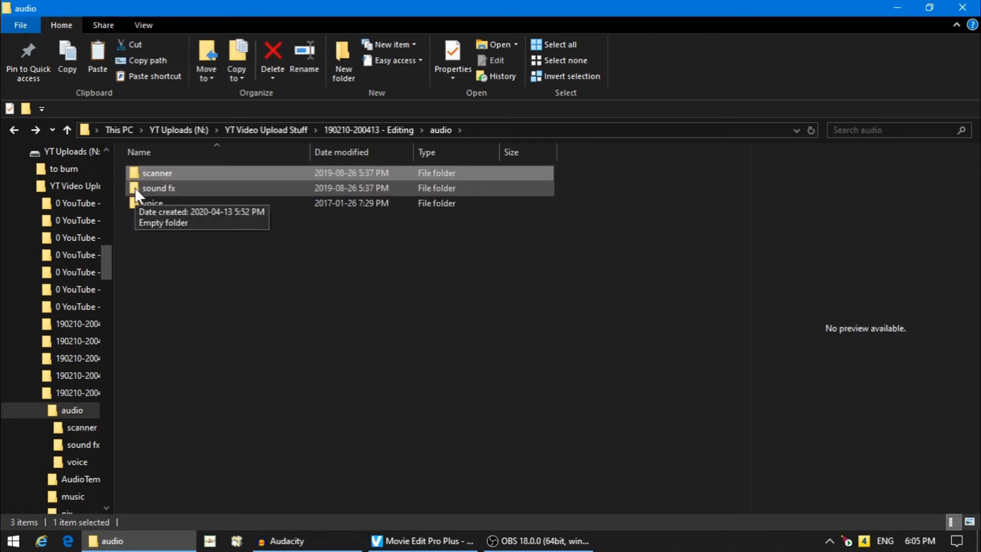
mouse_move(133, 200)
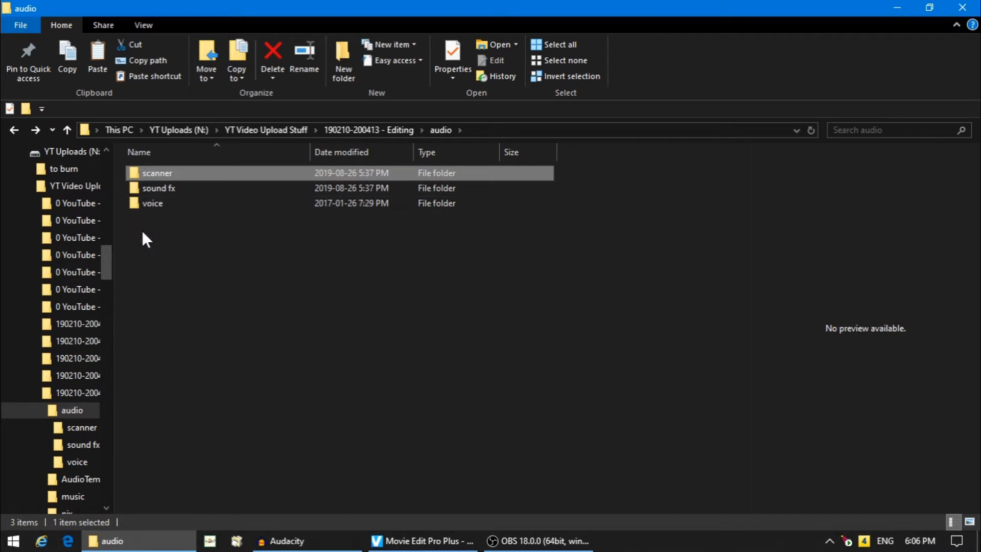
key(alt+Left)
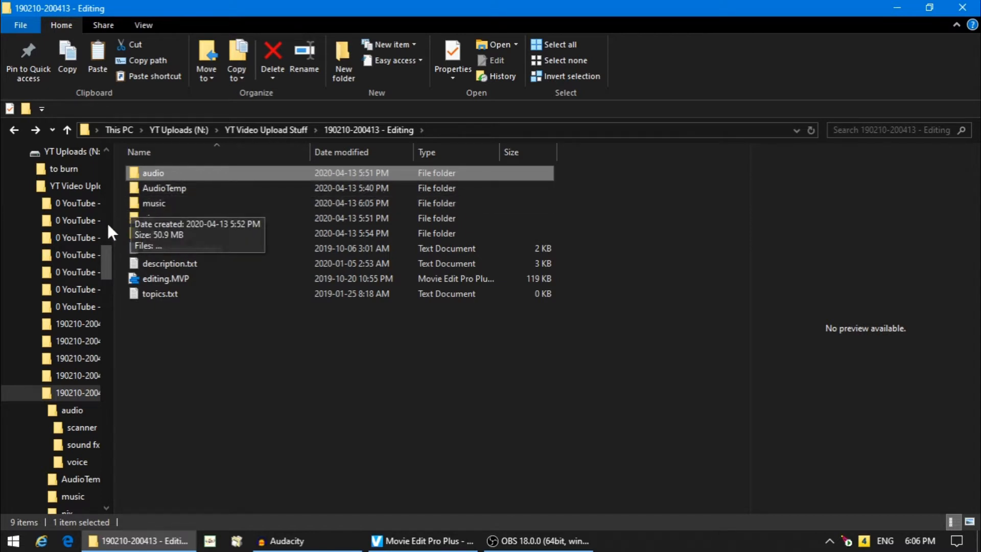
Look through the project's pix and vid folders and preview the contents of celsius-fahrenheit.txt.
double_click(134, 218)
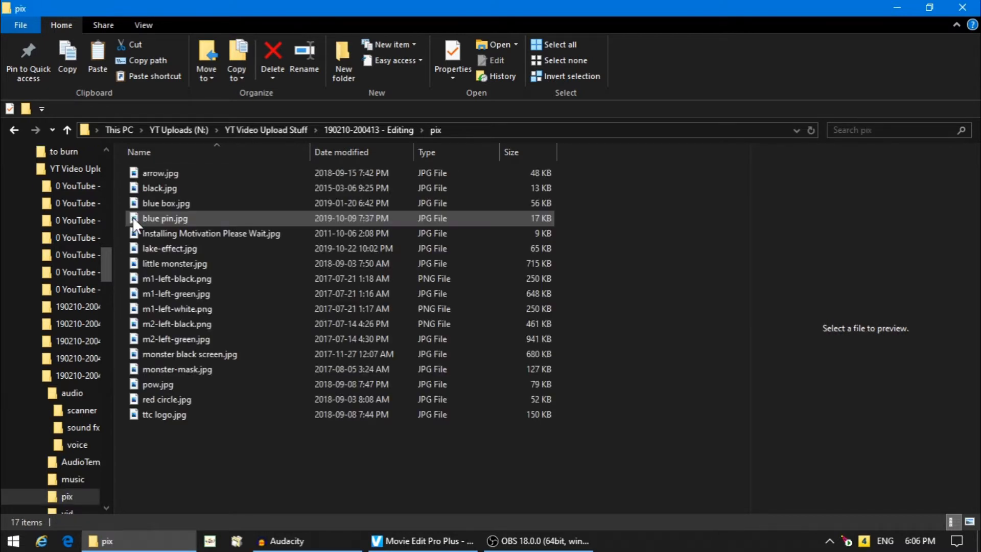
key(BackSpace)
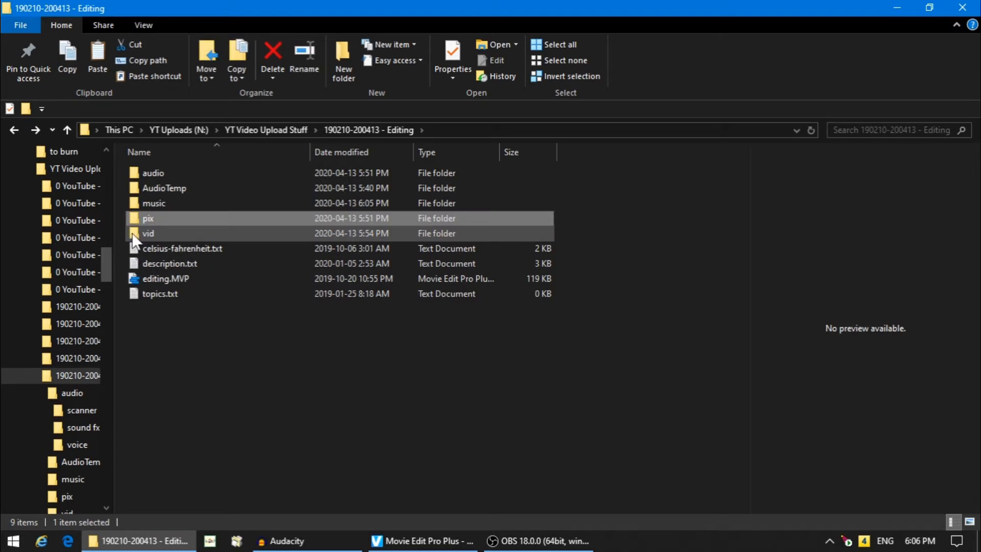
double_click(134, 233)
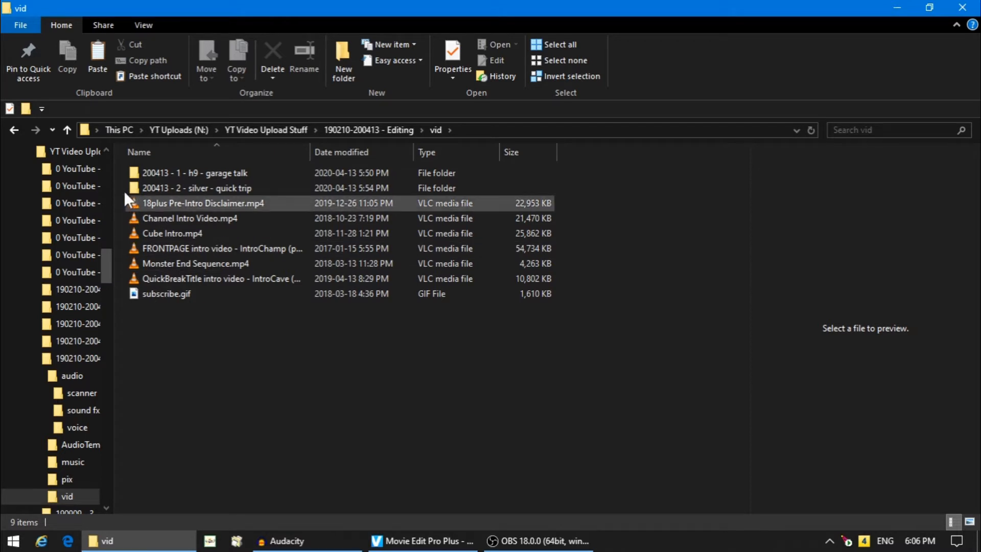
key(alt+Up)
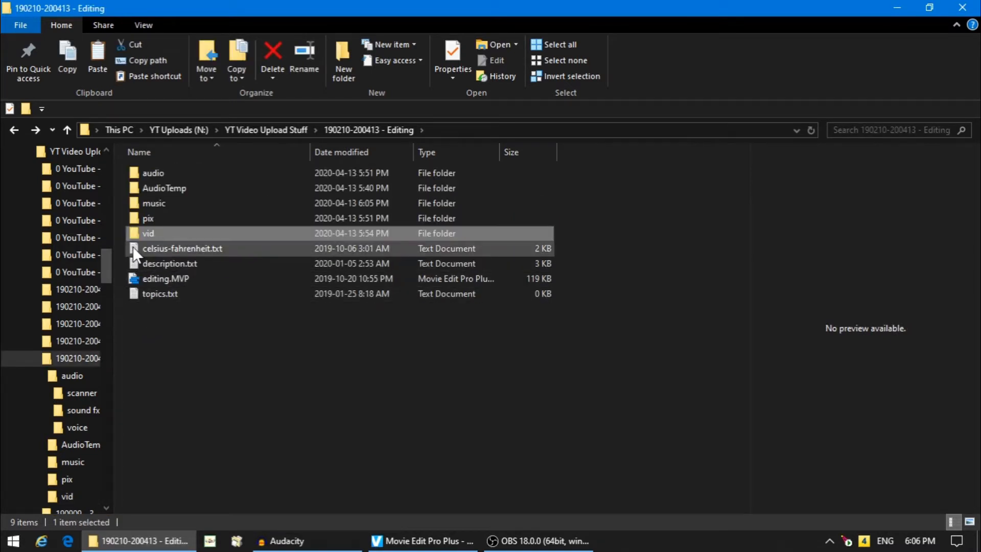
click(133, 246)
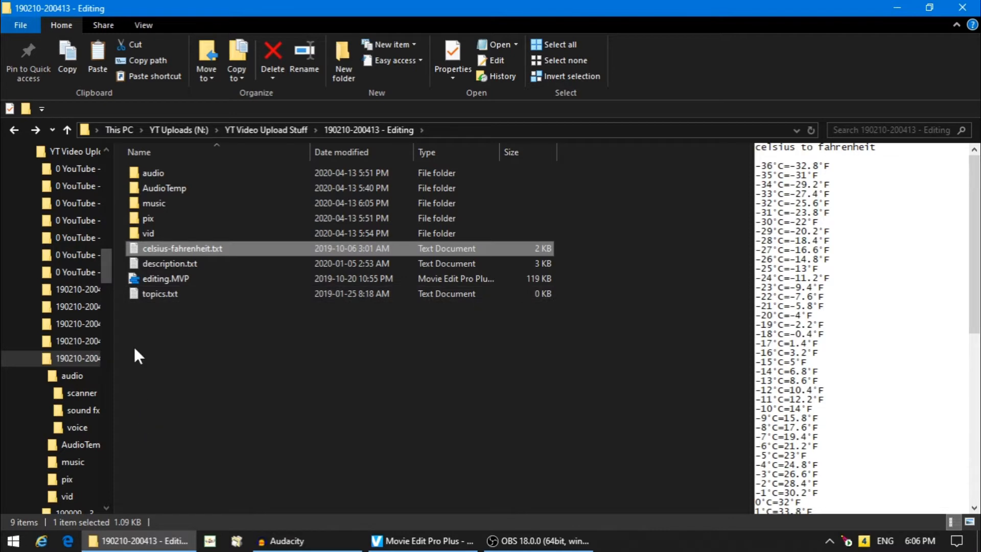
Switch to Movie Edit Pro and place JDI Paragliding - 032214-78.wav from the project's music folder on track 3 at 00:00:30:00.
click(422, 540)
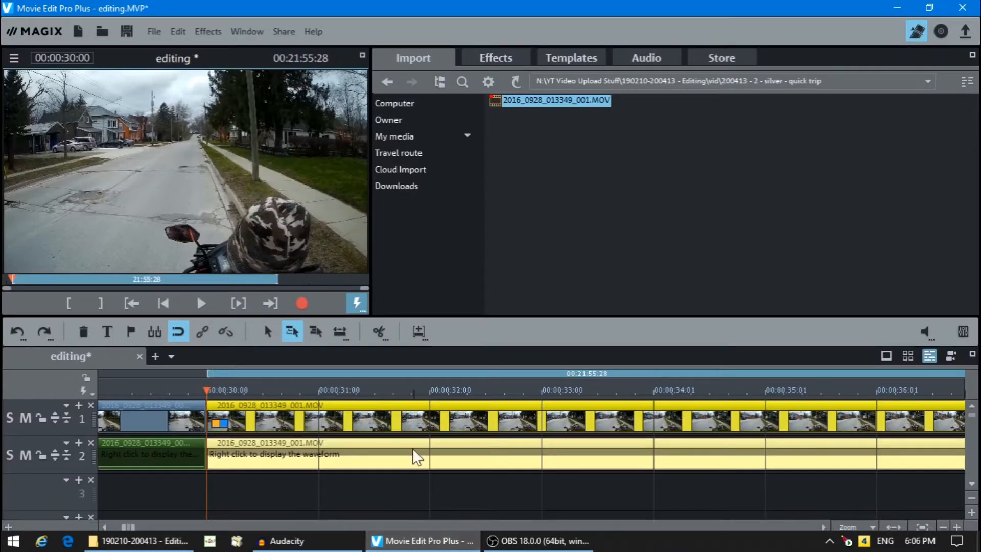
click(516, 82)
click(516, 82)
double_click(494, 121)
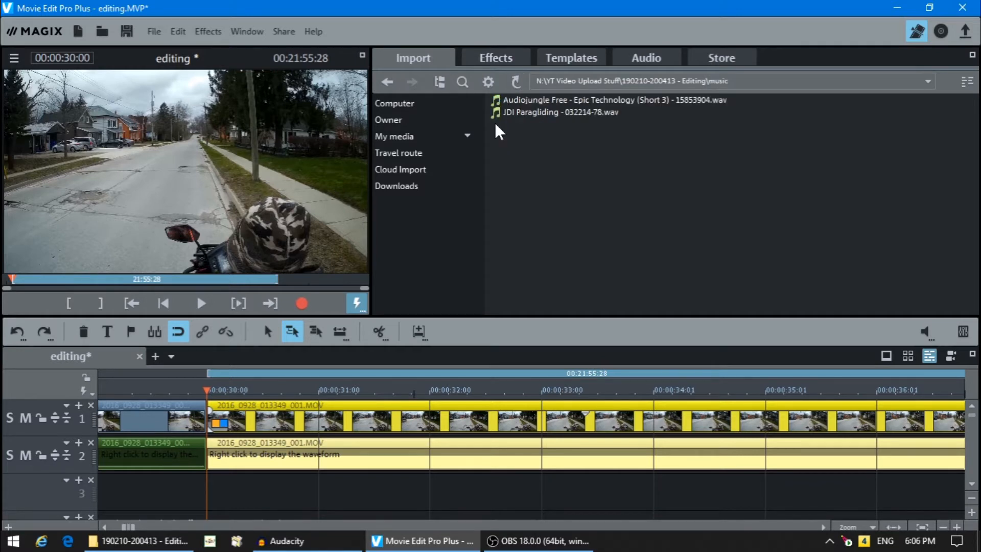
mouse_move(498, 107)
drag(499, 110, 247, 484)
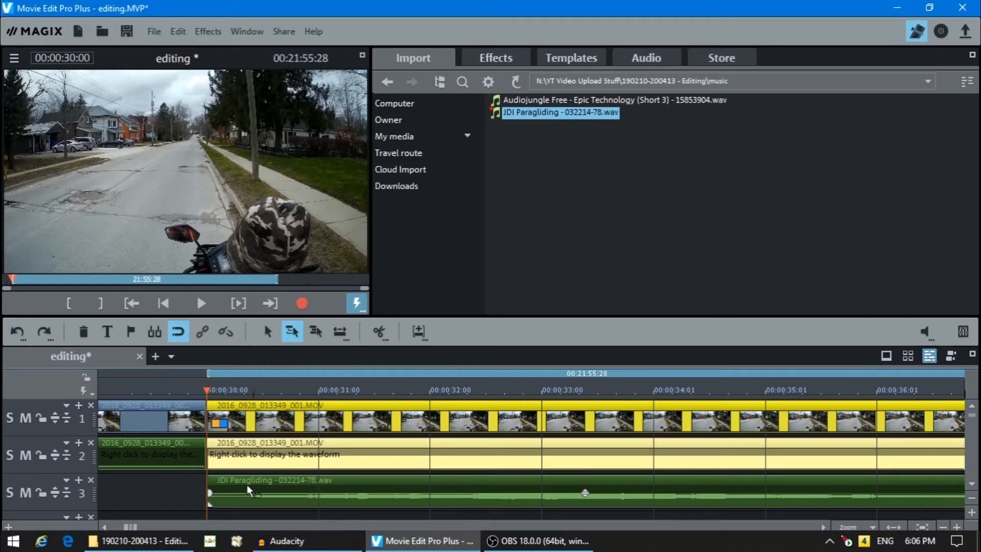
Set the volume of the ride clip's audio on track 2 to -20 dB and play the mix with the music.
click(200, 305)
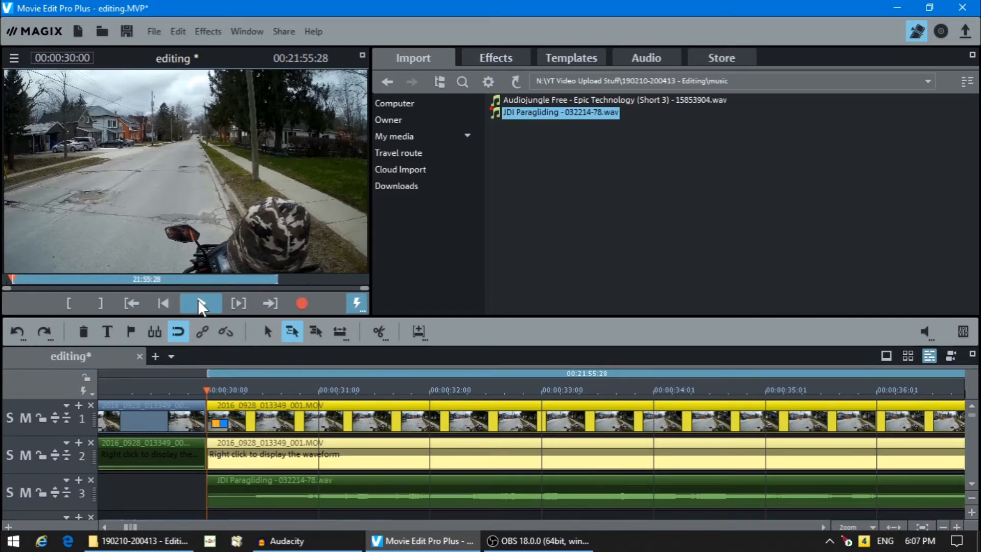
right_click(520, 467)
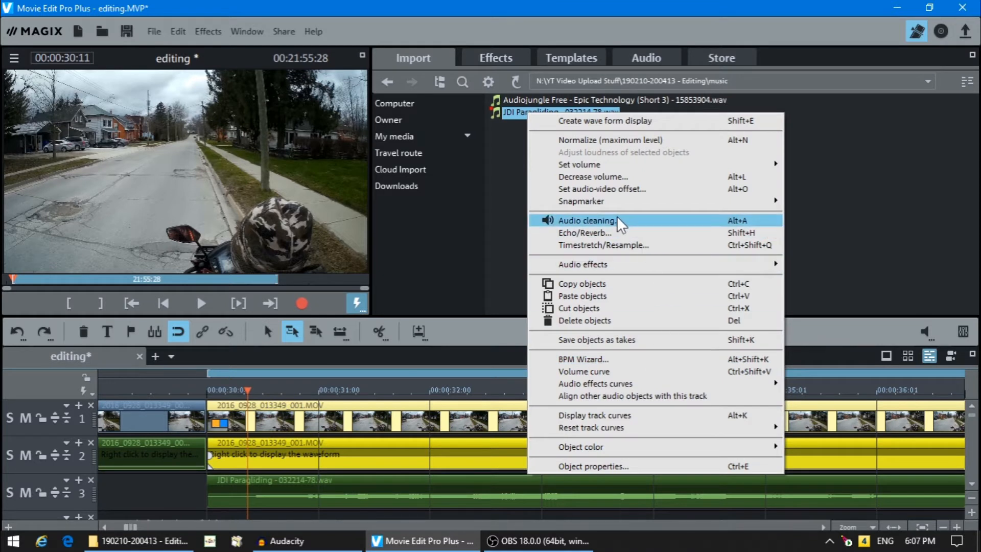
mouse_move(778, 165)
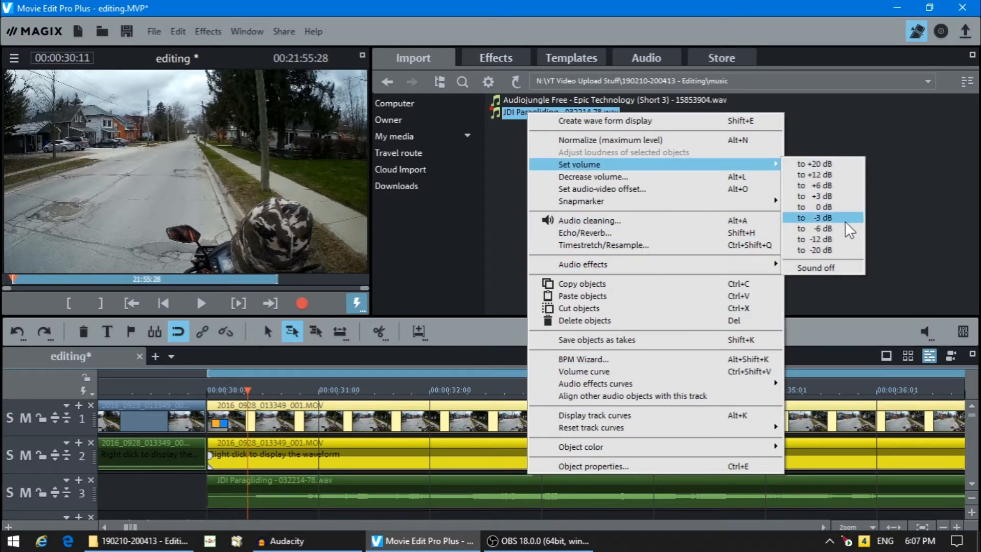
click(815, 250)
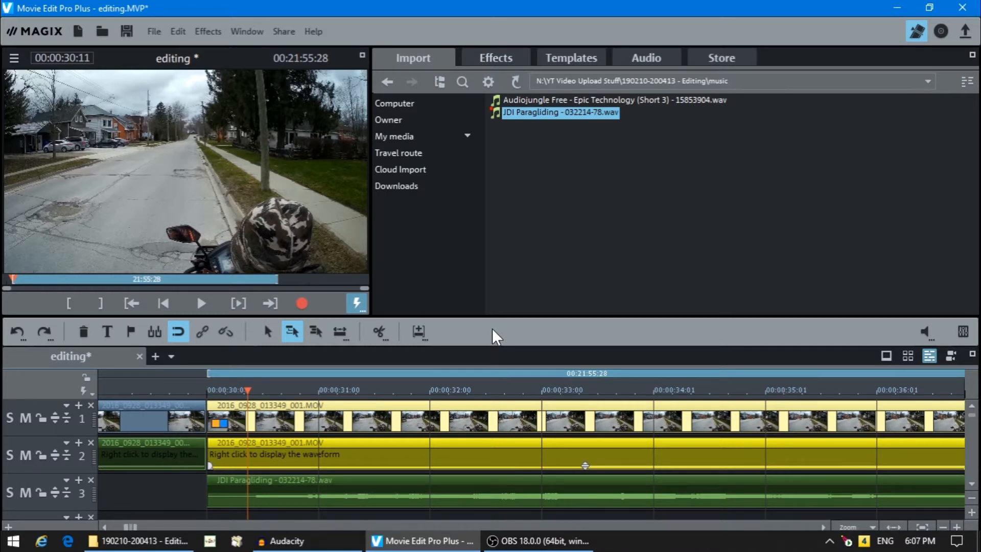
click(201, 303)
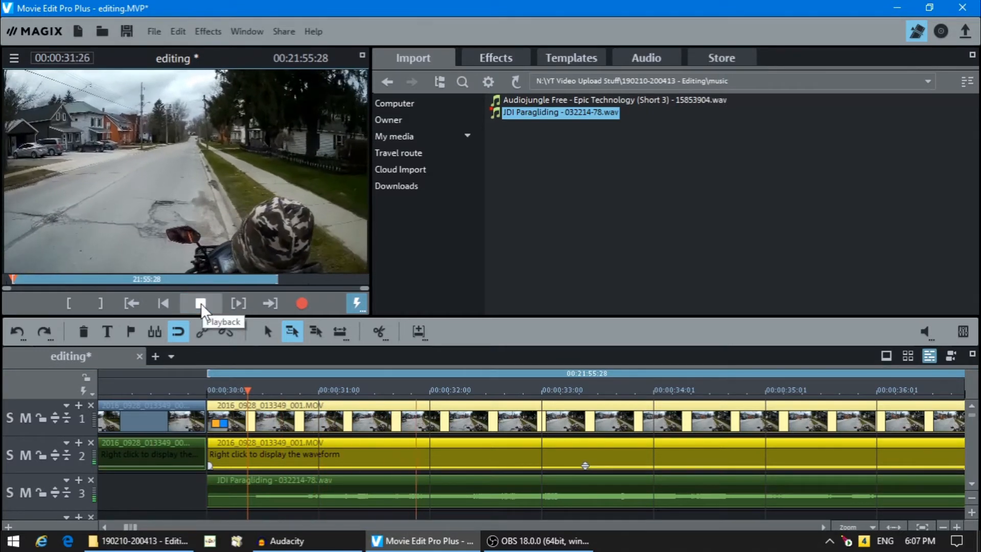
click(201, 302)
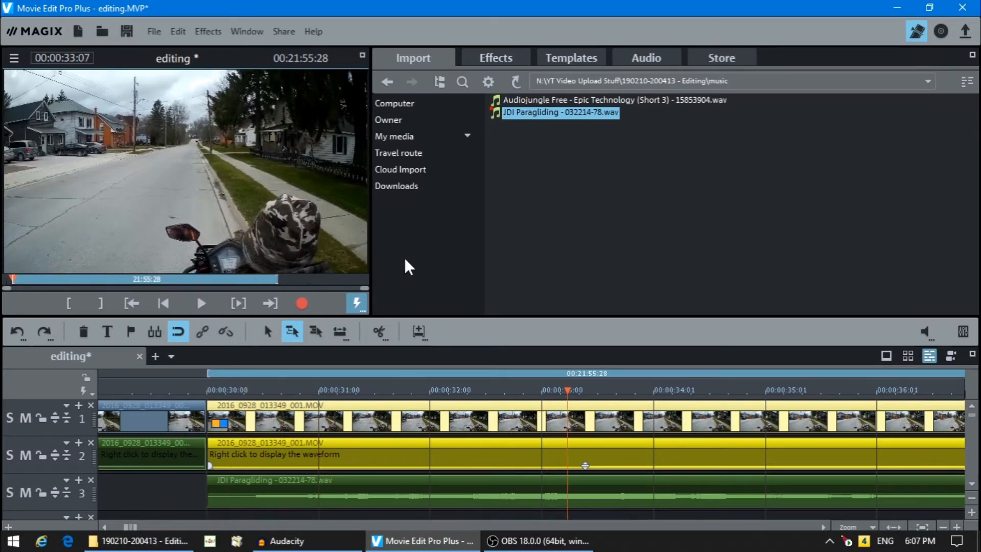
Go to the end of the music track, preview its fading section from 00:03:18:18, and place the playhead at 00:03:20:01.
key(w)
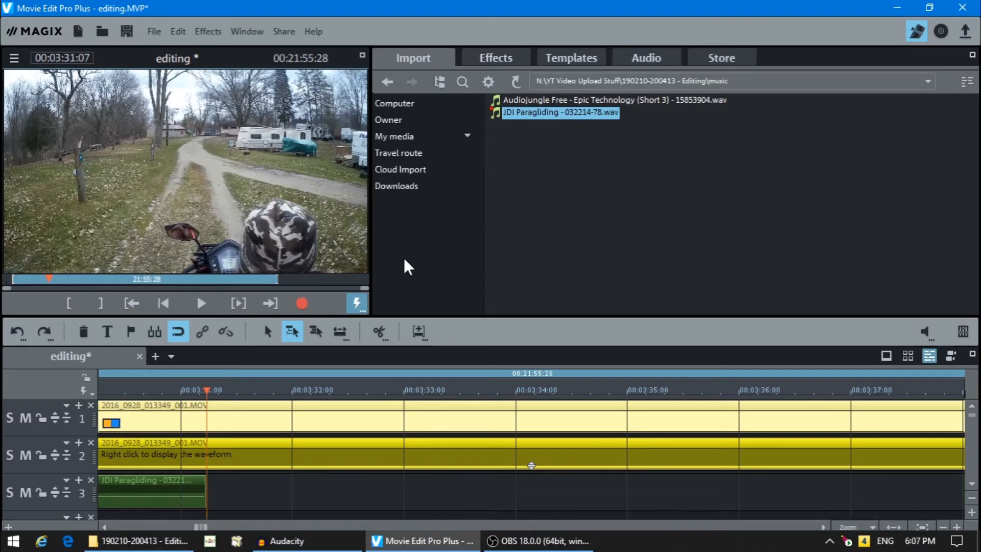
click(104, 527)
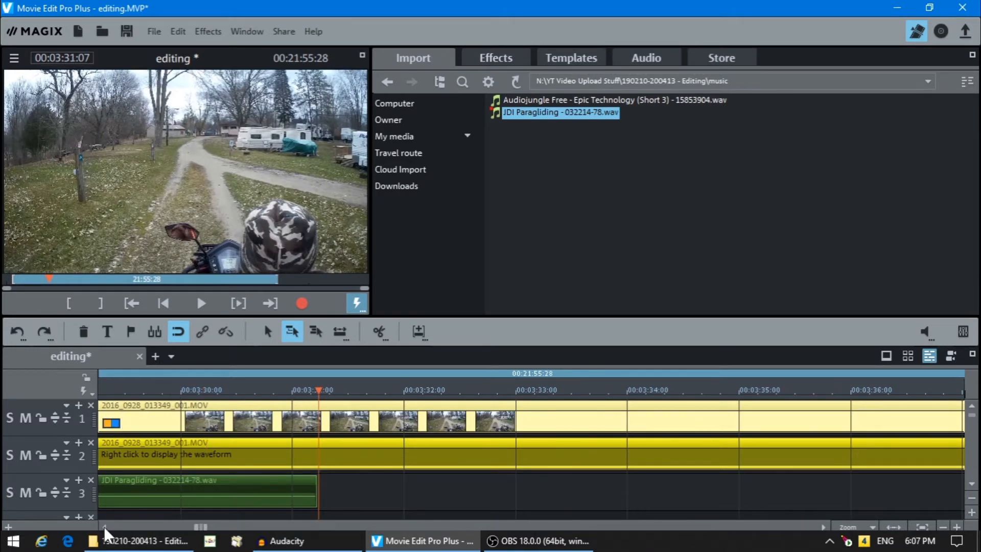
click(104, 527)
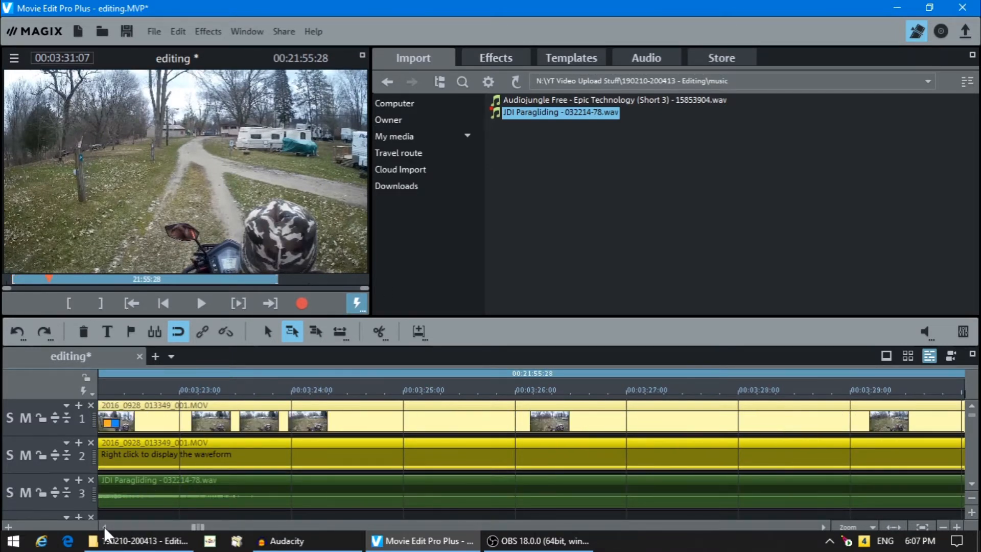
click(103, 526)
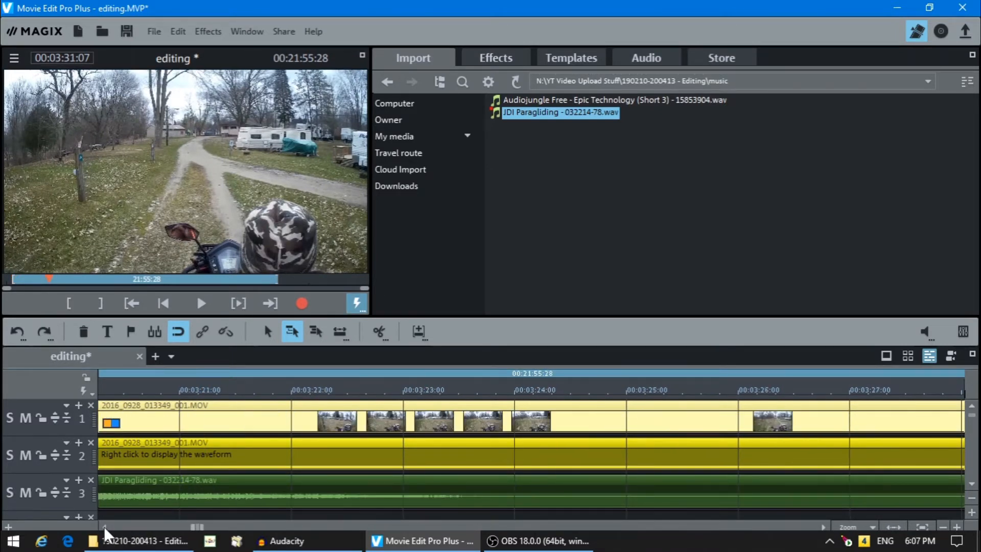
click(138, 389)
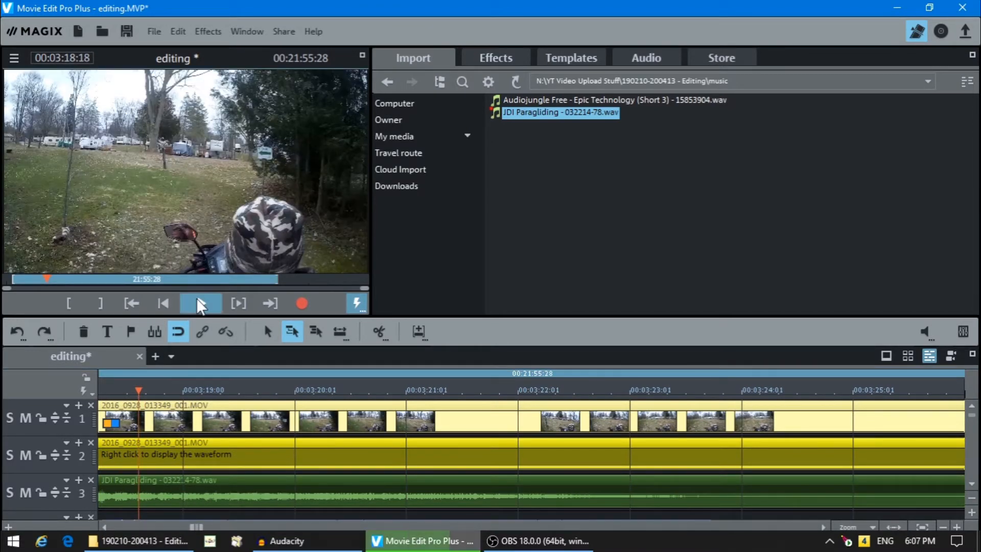
click(201, 305)
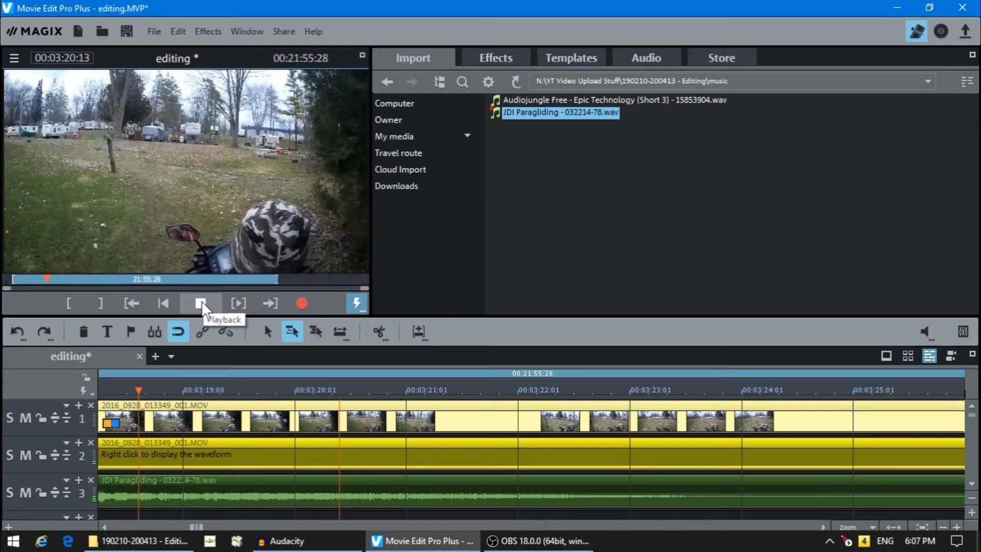
click(201, 302)
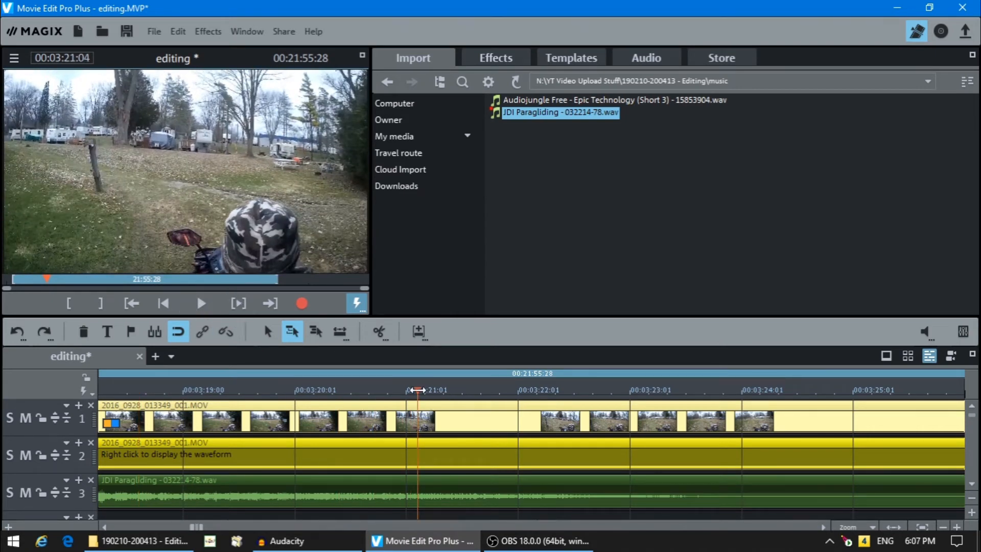
drag(418, 390, 295, 389)
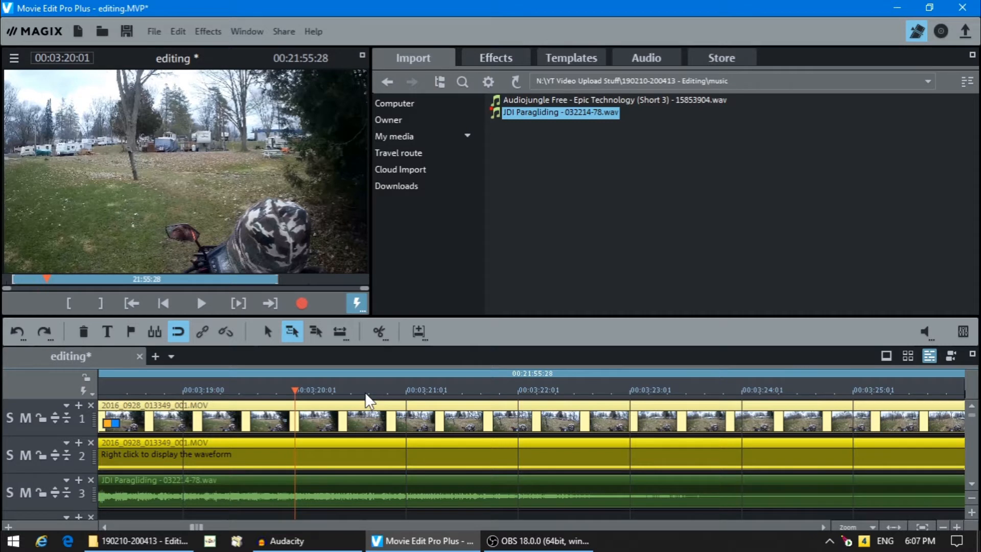
Apply the Speed effect to the ride clip on track 1, trying factors 10, 9 and 8 before setting the factor to 7.
click(352, 414)
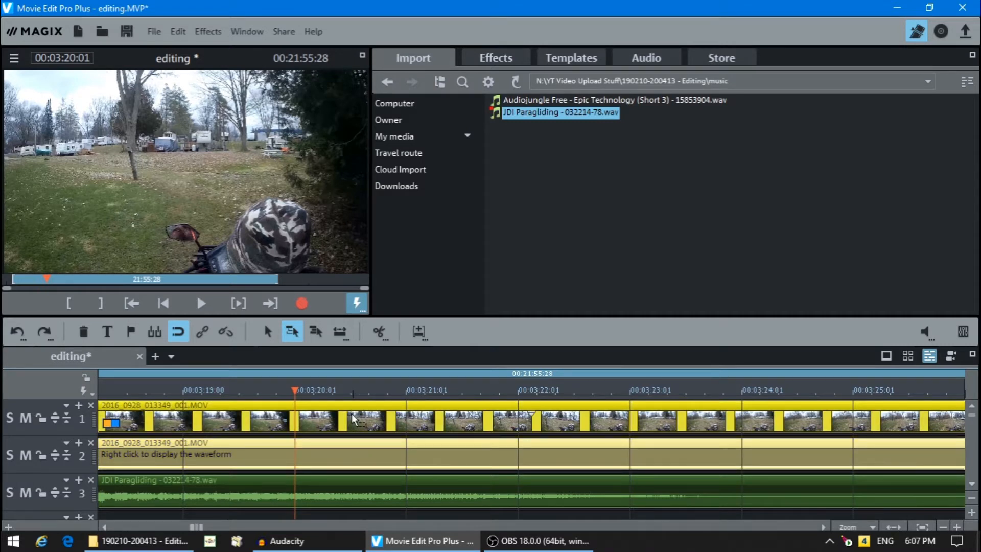
click(504, 57)
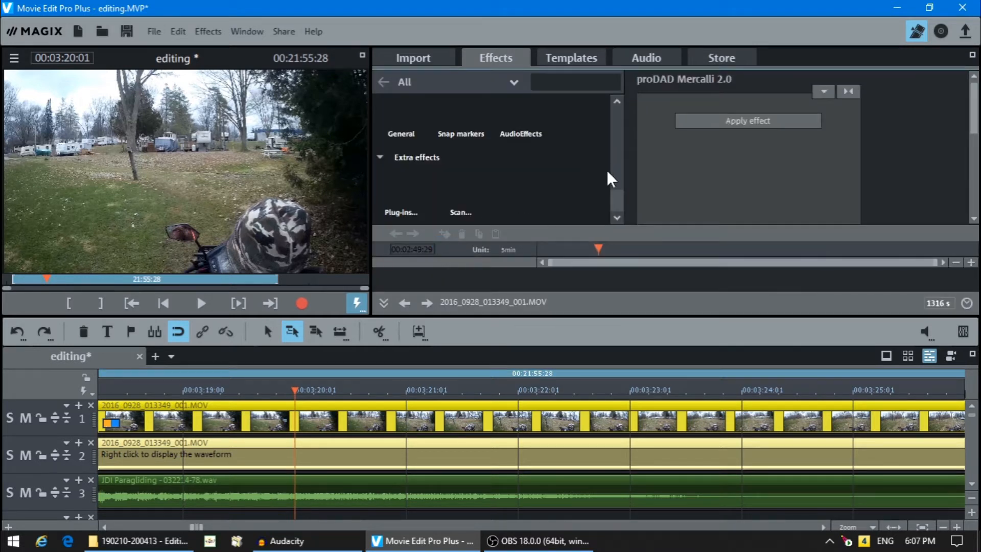
drag(615, 202, 606, 151)
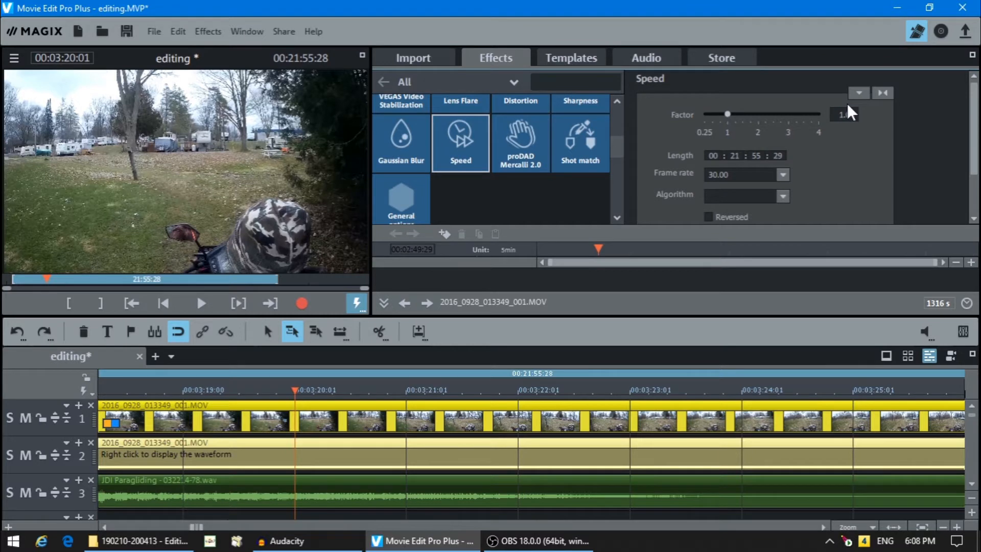
click(832, 112)
text(10)
key(Return)
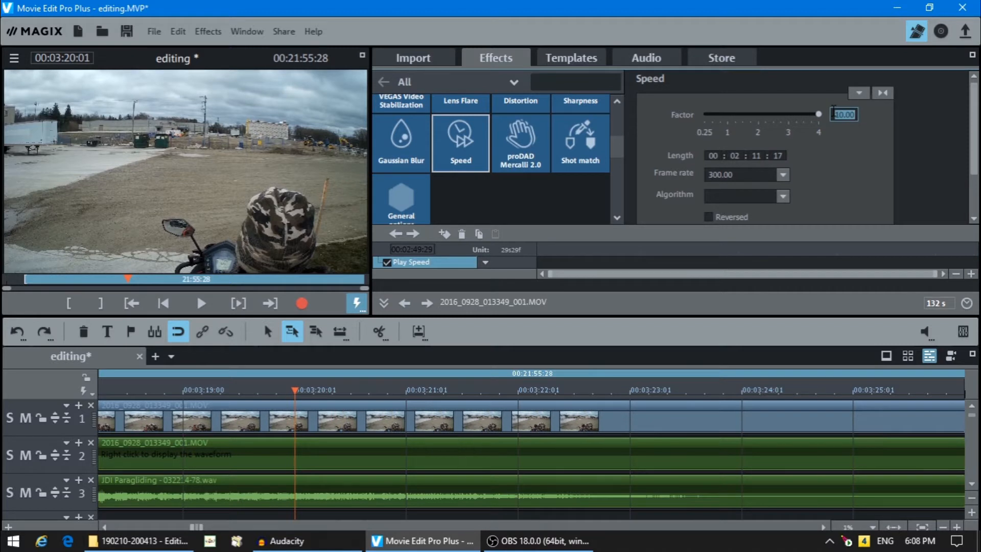
text(9)
key(Return)
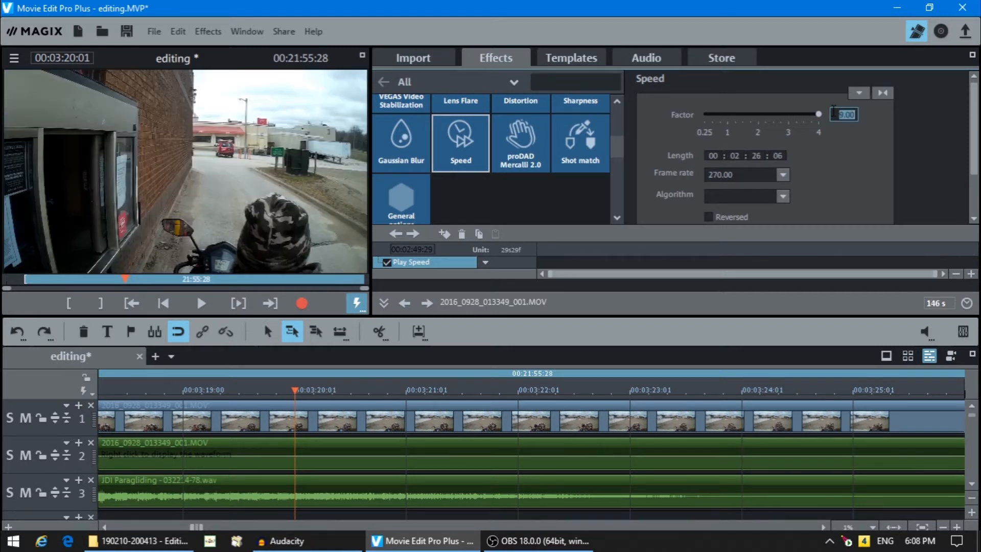
text(8)
key(Return)
double_click(833, 111)
text(7)
key(Return)
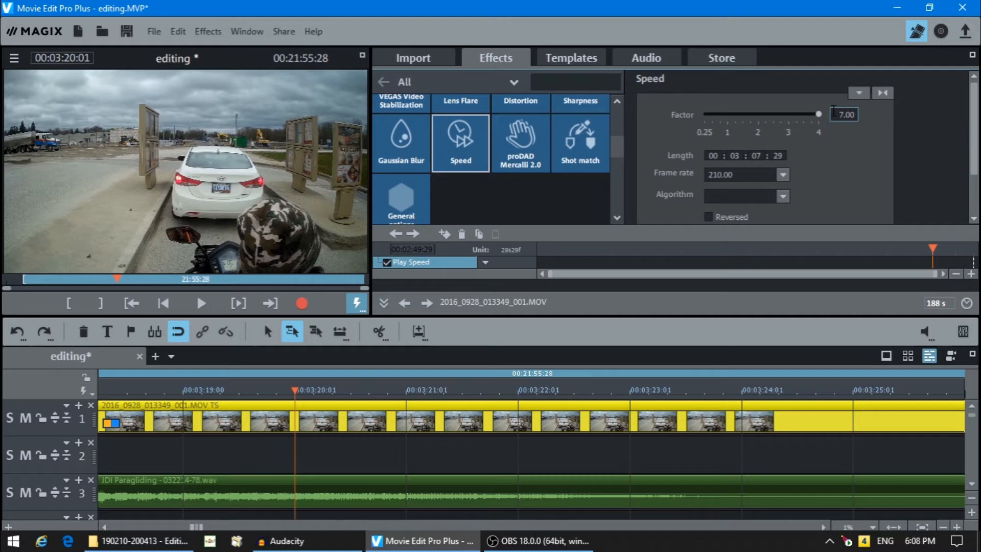
Try Speed factors 7.5, 7.8 and 7.7 on the ride clip on track 1 to match the clip's end to the playhead.
double_click(834, 114)
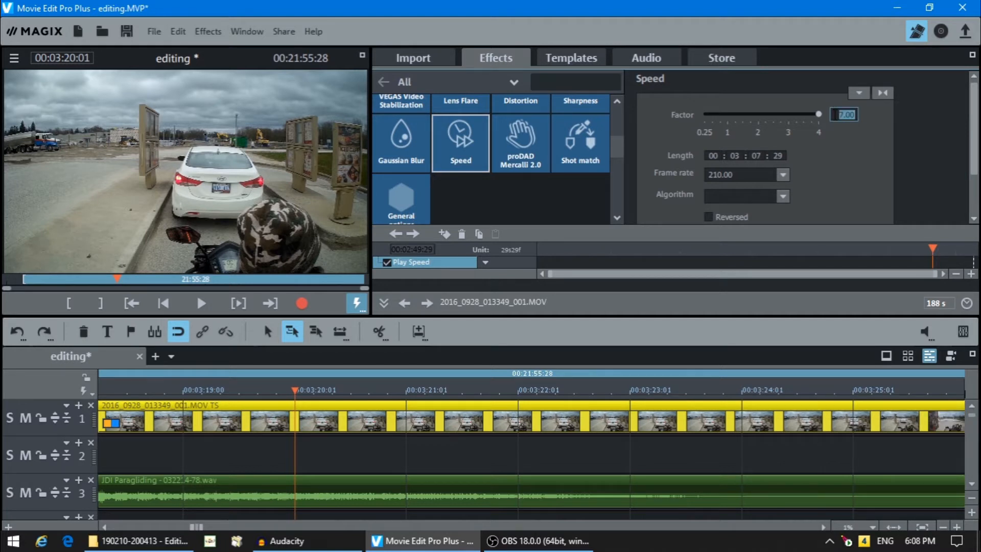
text(7)
key(Return)
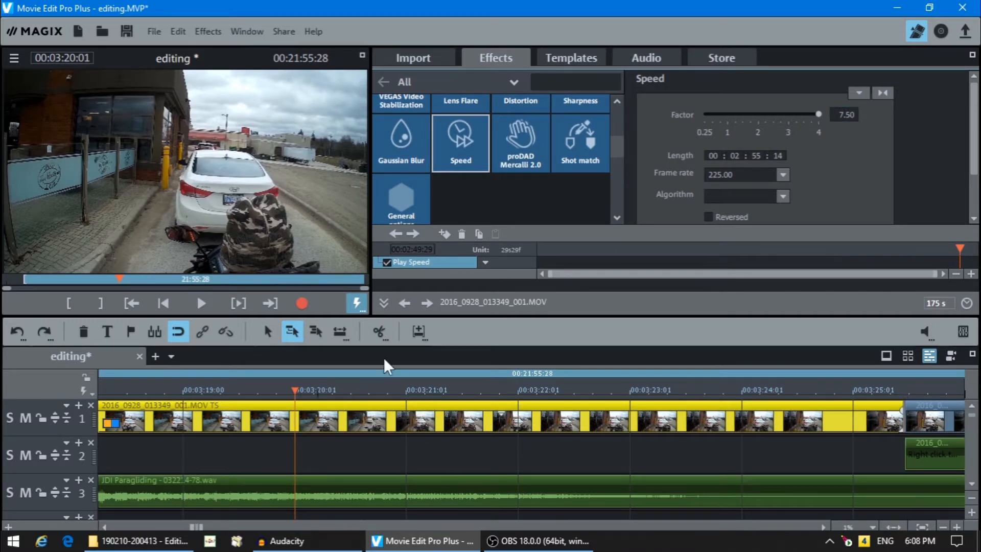
double_click(833, 114)
text(7.8)
key(Return)
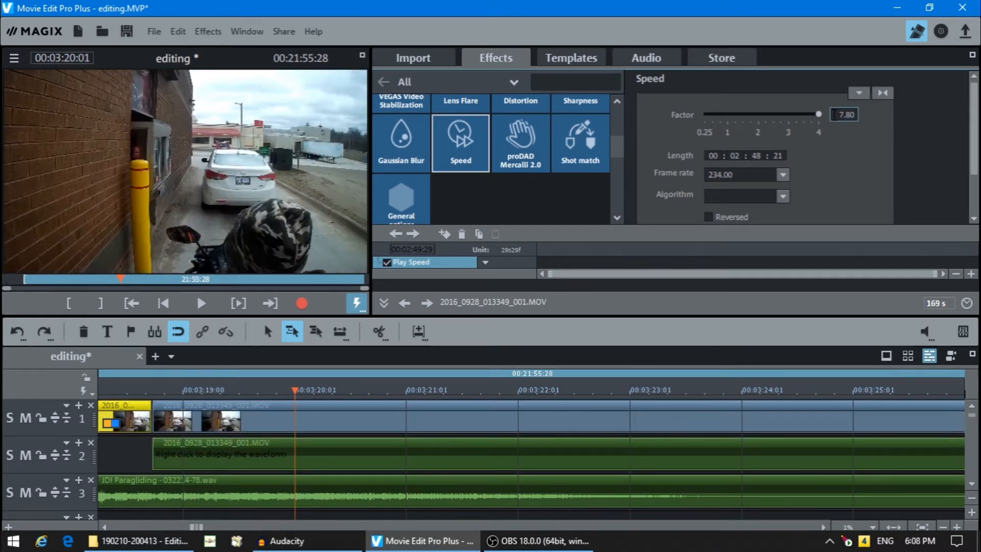
double_click(833, 115)
text(7.7)
key(Return)
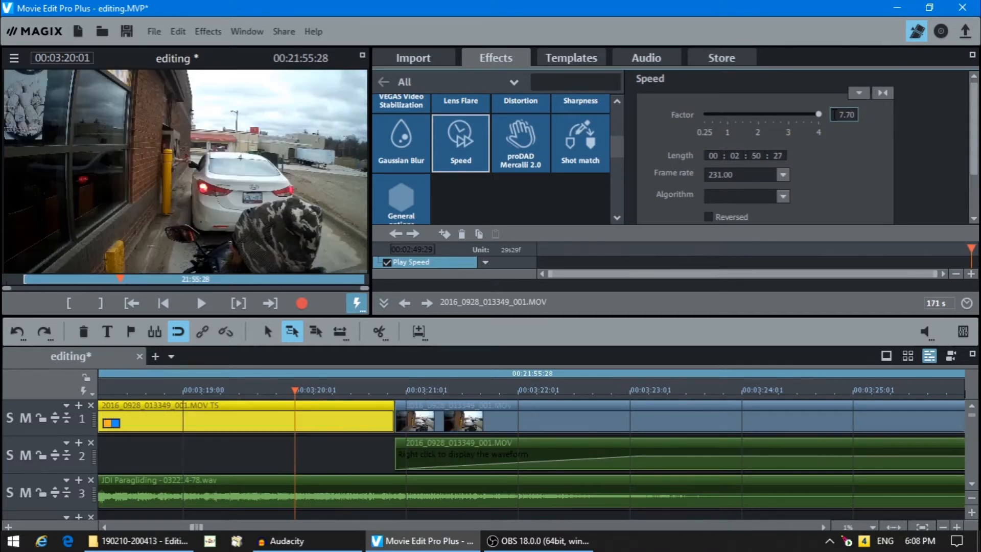
Fine-tune the ride clip's Speed factor, trying 7.75 and settling on 7.74 so the clip ends at the playhead.
double_click(835, 115)
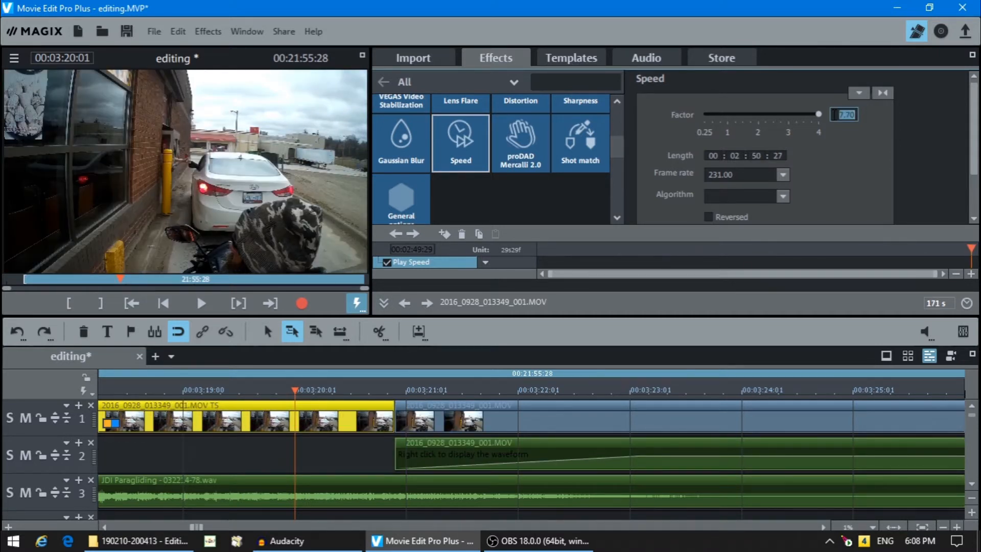
text(7.75)
key(Return)
text(7.74)
key(Return)
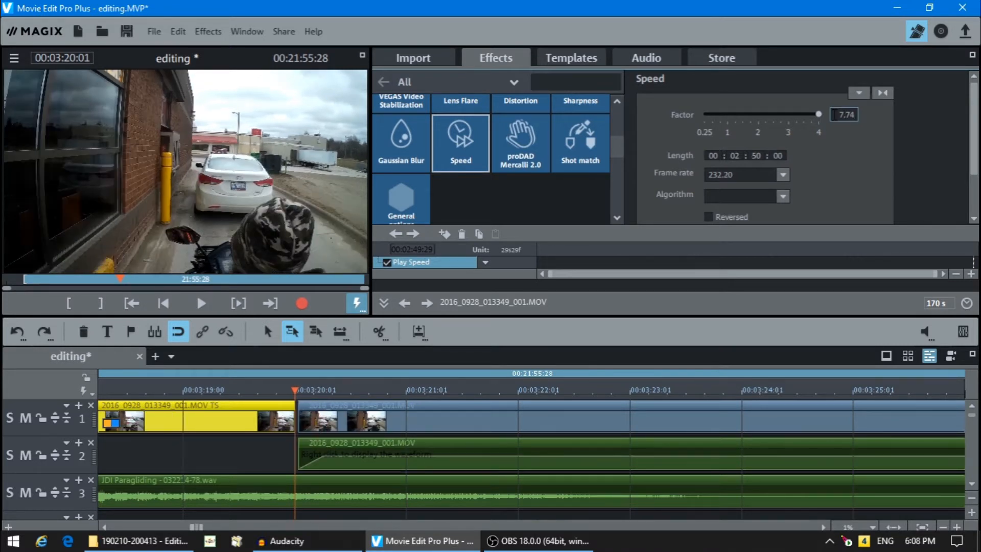
Check the recording in OBS, return to Movie Edit Pro, and play the sped-up clip with its music from 00:00:30:00.
click(320, 454)
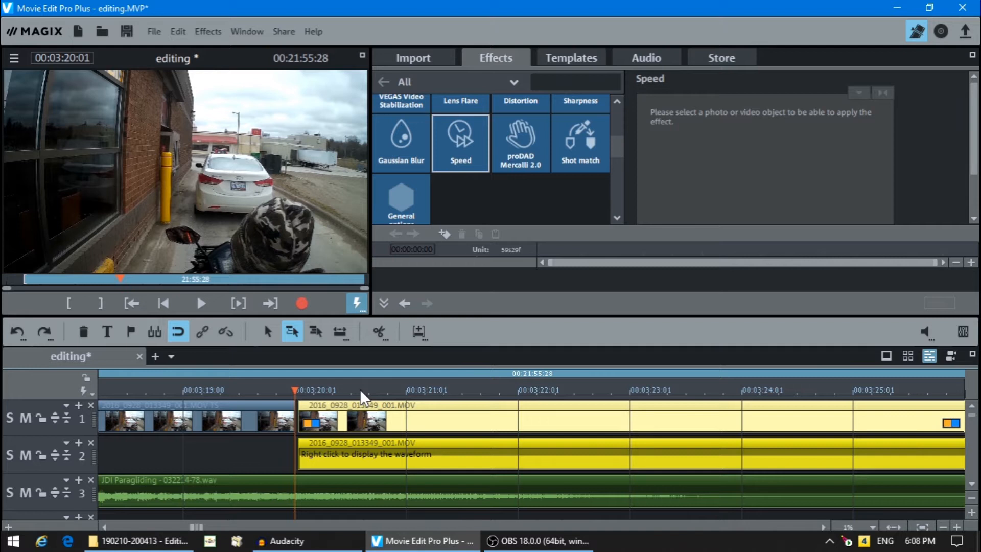
key(Home)
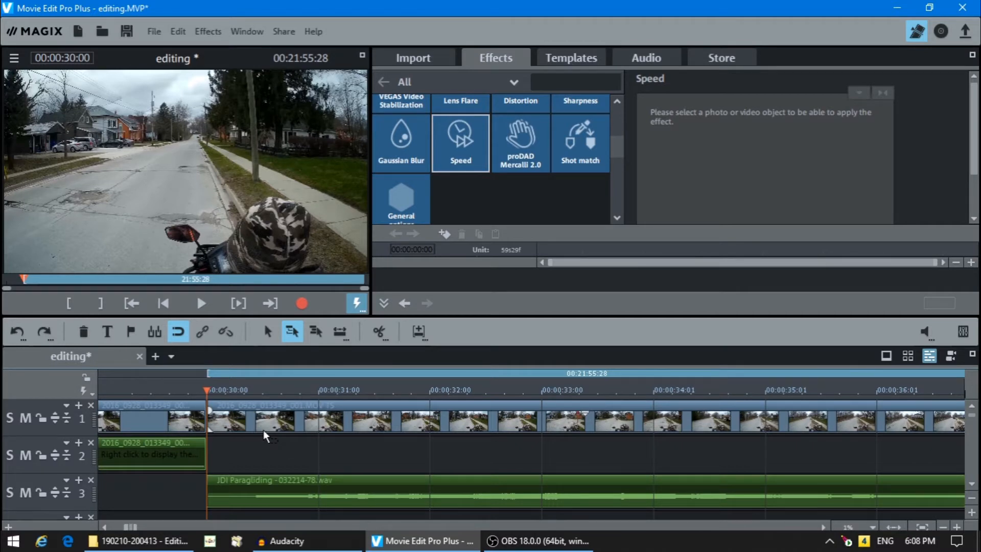
click(515, 542)
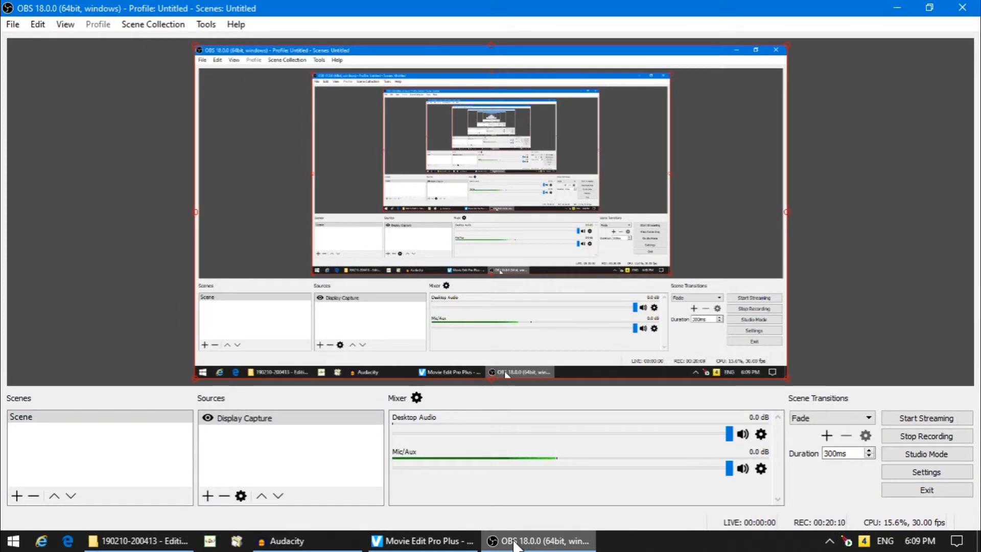
click(418, 543)
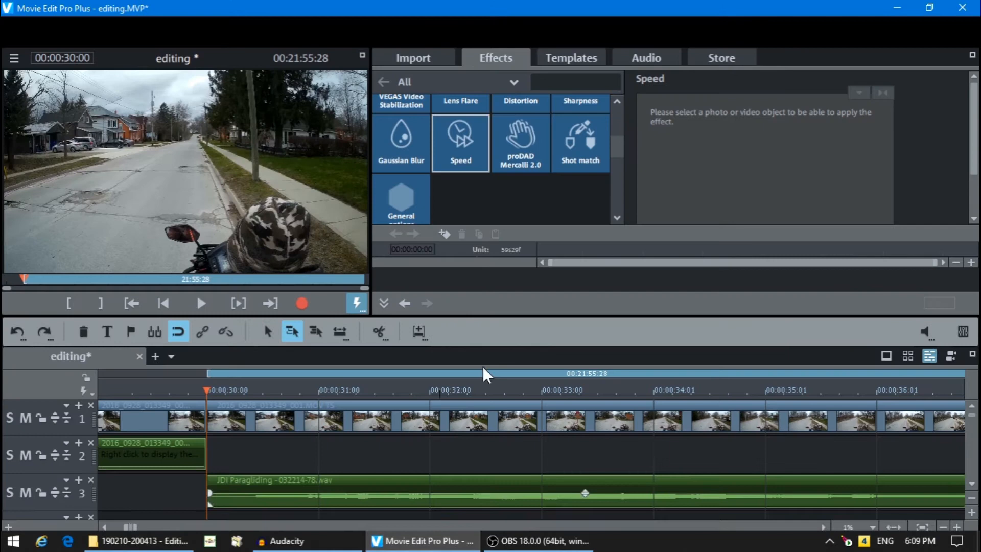
click(201, 304)
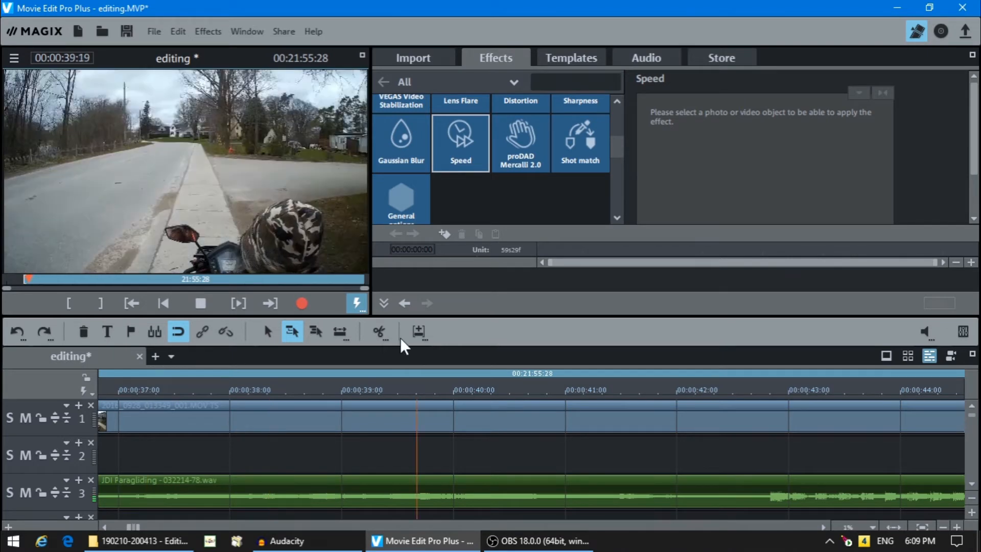
click(202, 303)
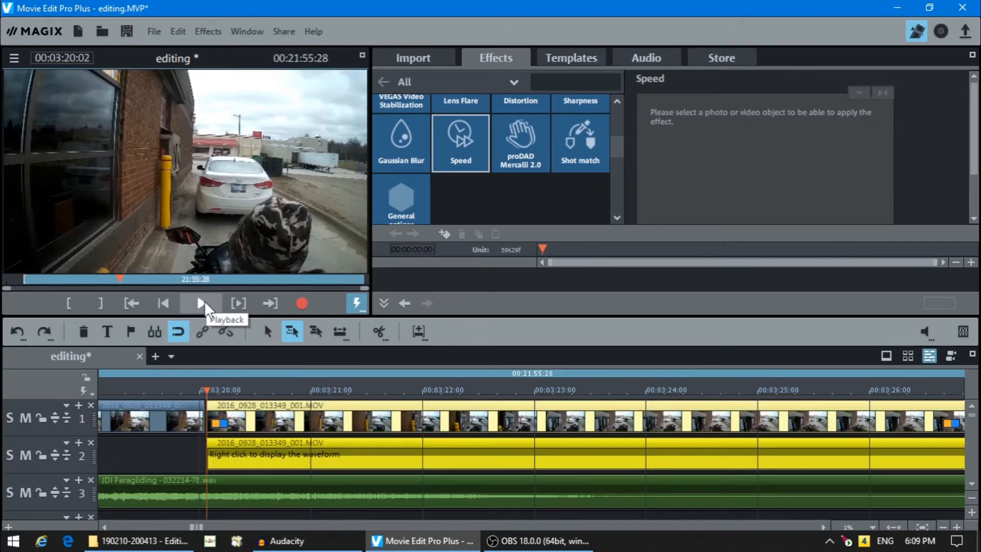
Place the playhead at 00:03:17:05, save the project, and play the transition from the sped-up clip into the normal-speed clip.
click(106, 525)
click(105, 524)
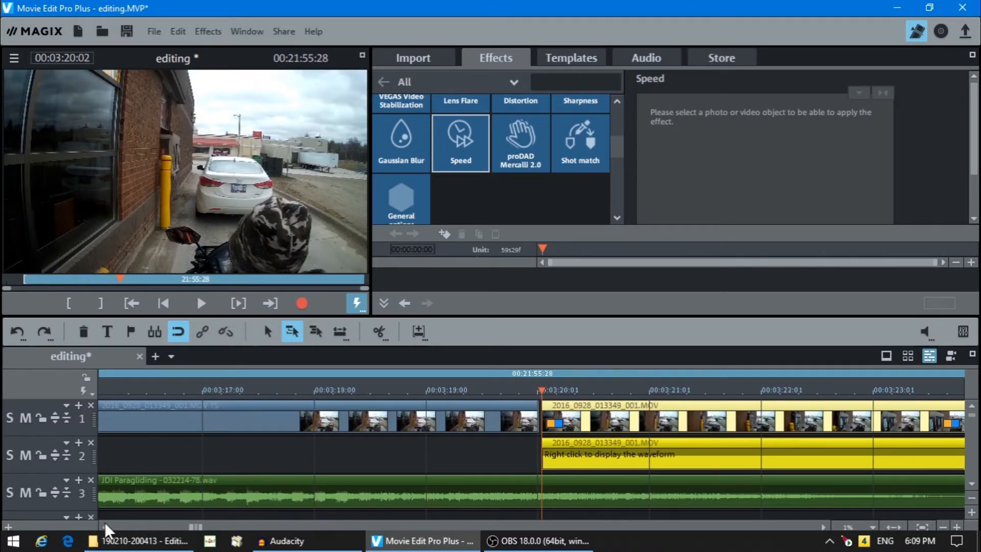
click(220, 390)
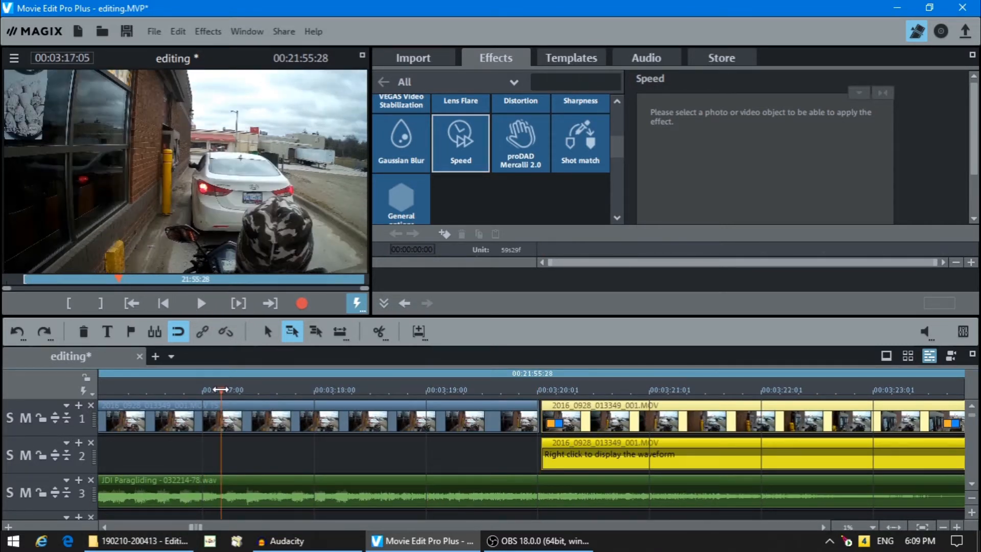
click(127, 31)
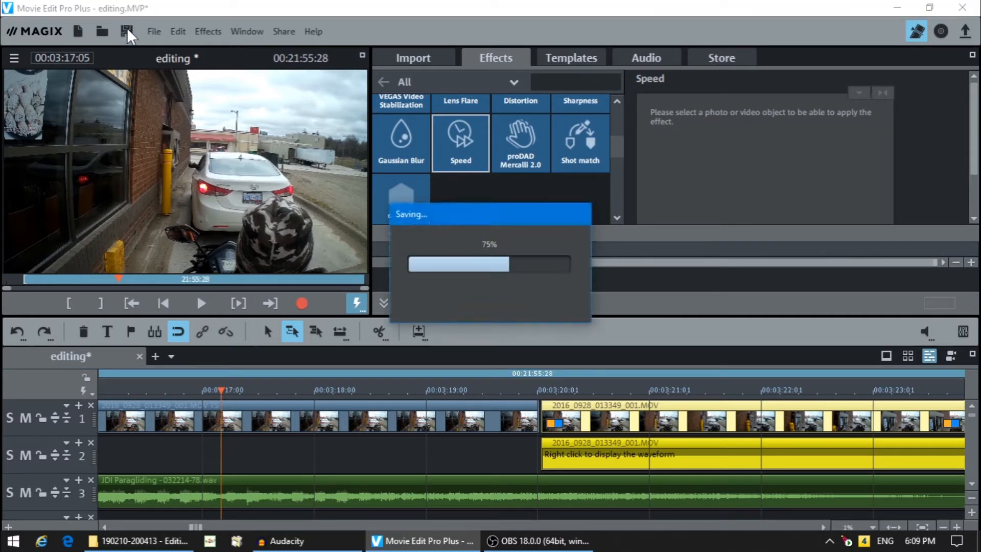
click(203, 304)
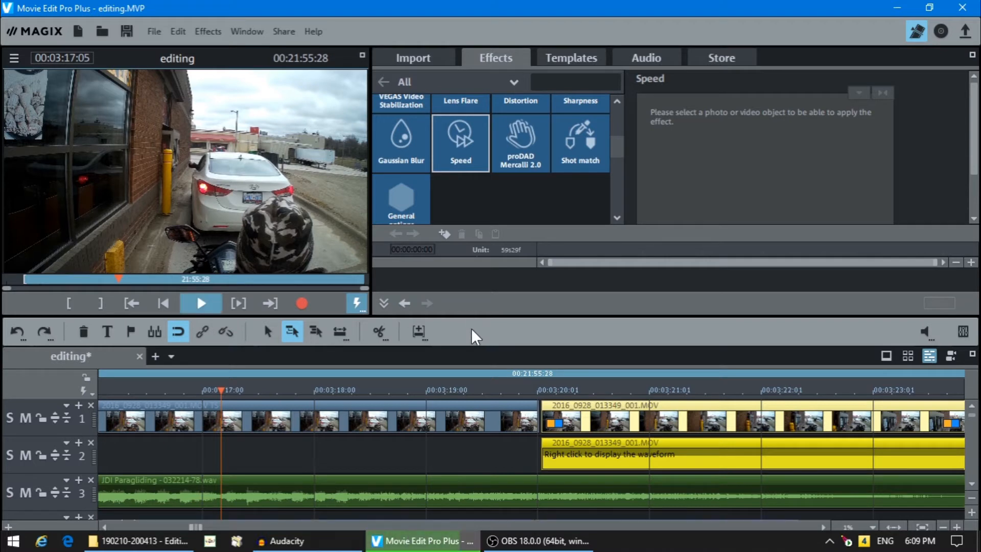
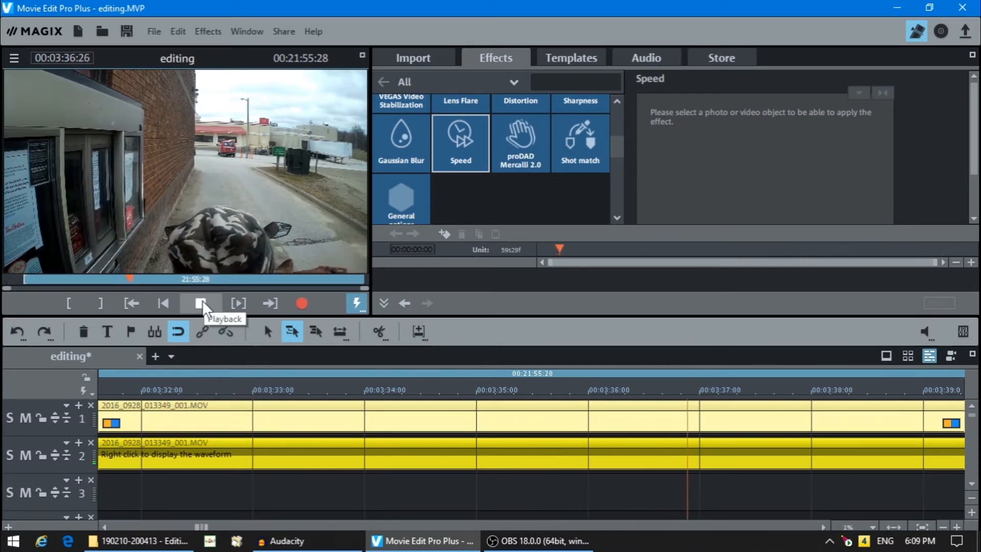
click(202, 303)
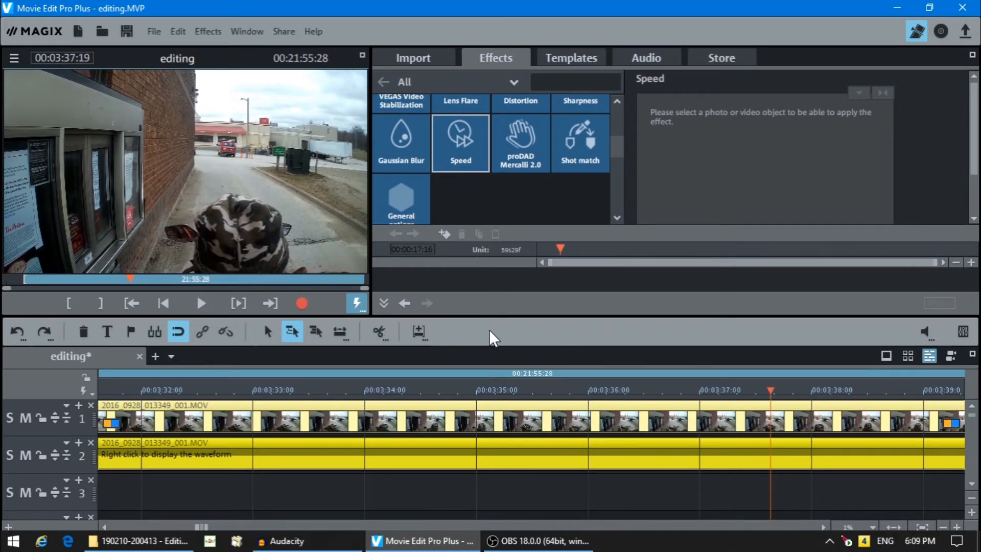
Place the ABeeZee font title template on track 3 at 00:03:36:00.
drag(771, 391, 587, 367)
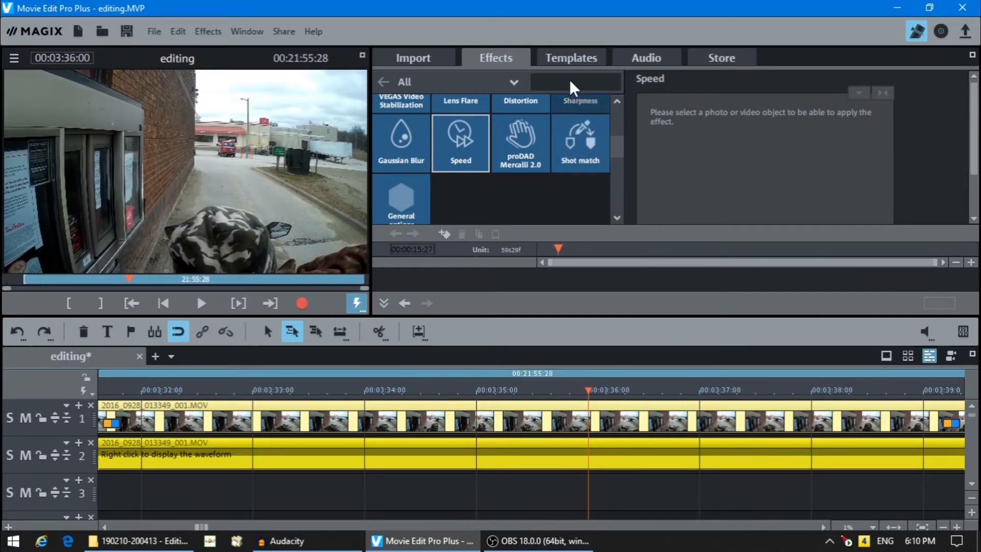
click(569, 53)
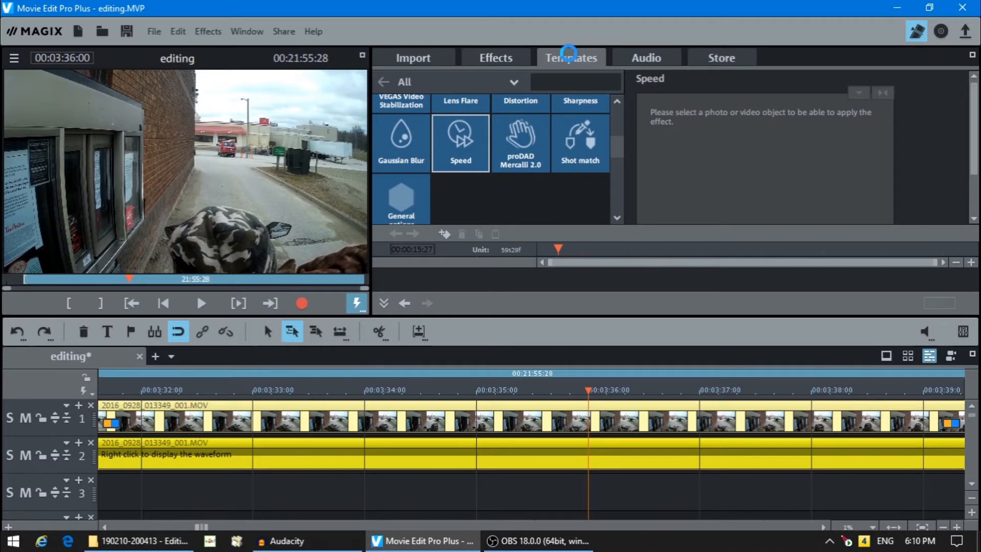
mouse_move(716, 147)
drag(715, 147, 637, 479)
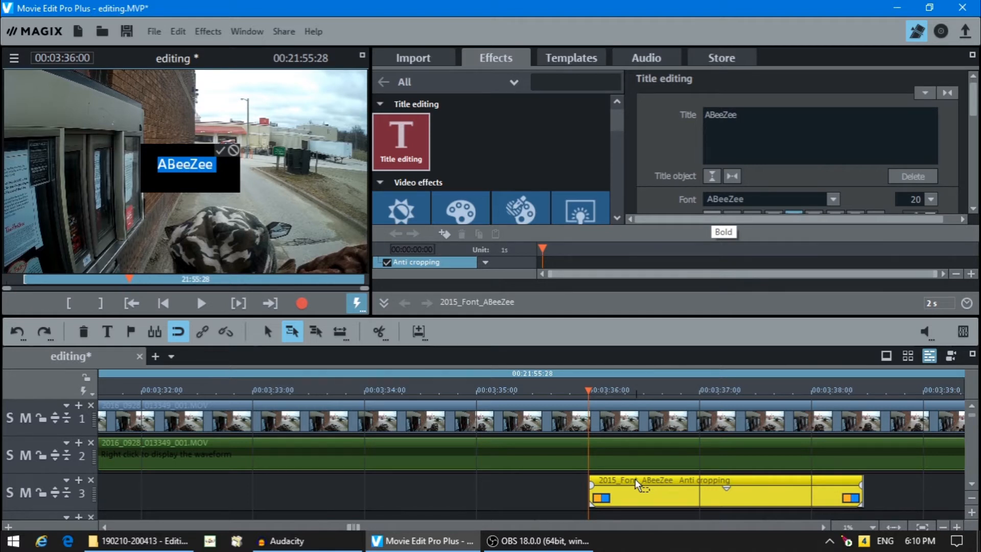
Replace the title's placeholder text with "See how I created this from start to finish in the next video" on two lines.
text(See ho)
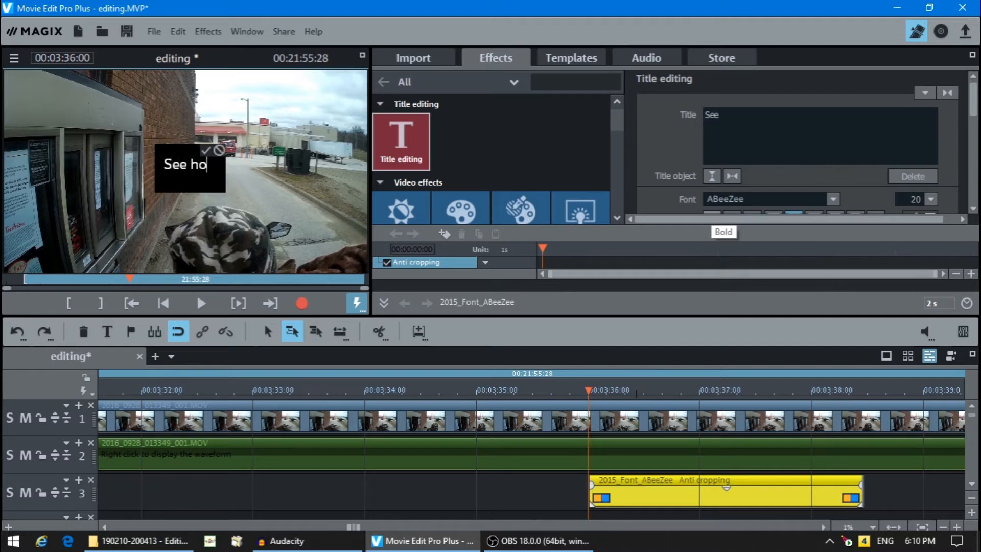
text(w I c)
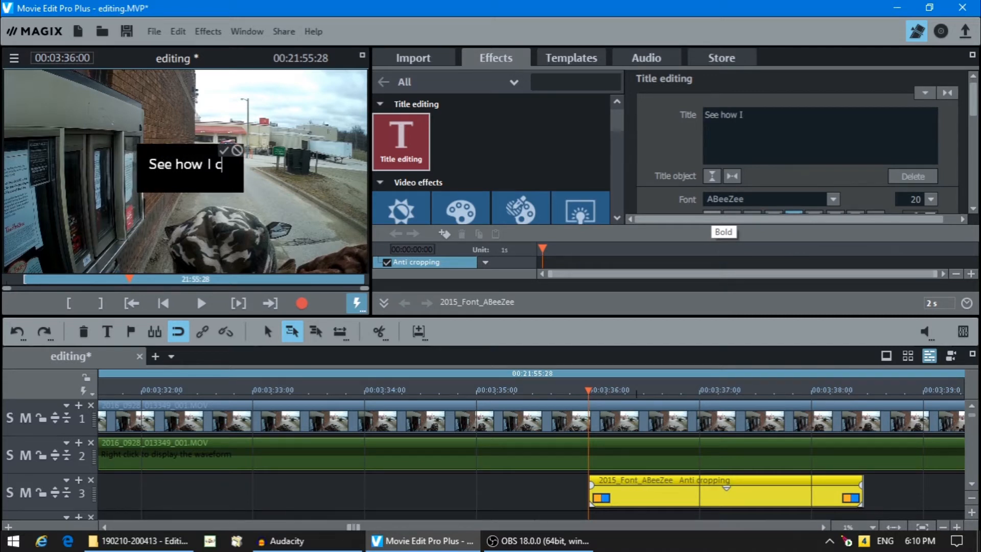
text(reated this)
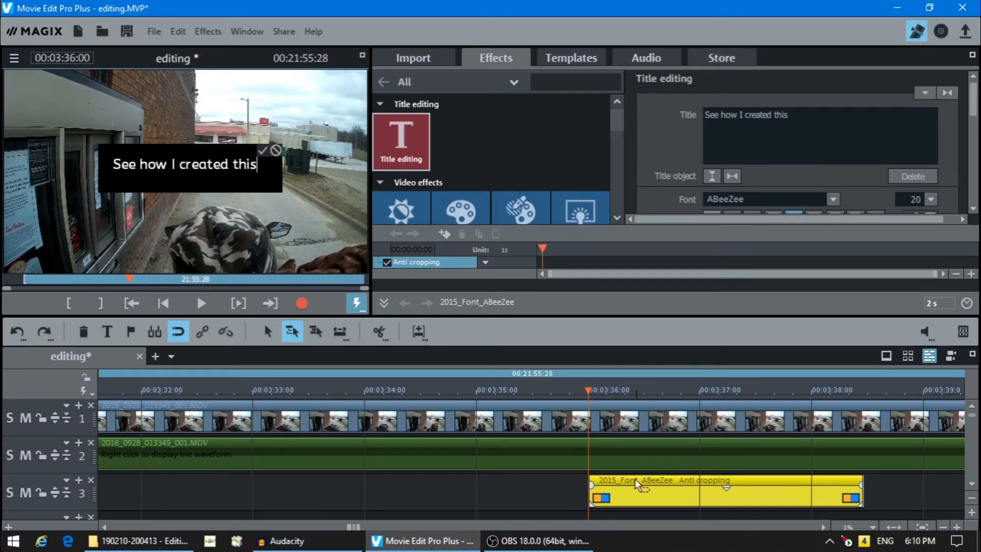
text( from )
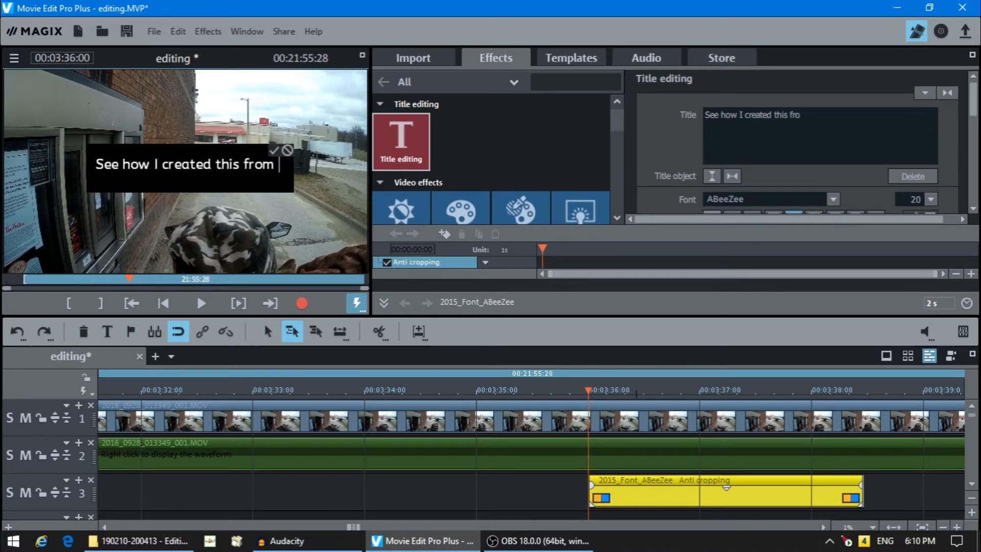
text(start)
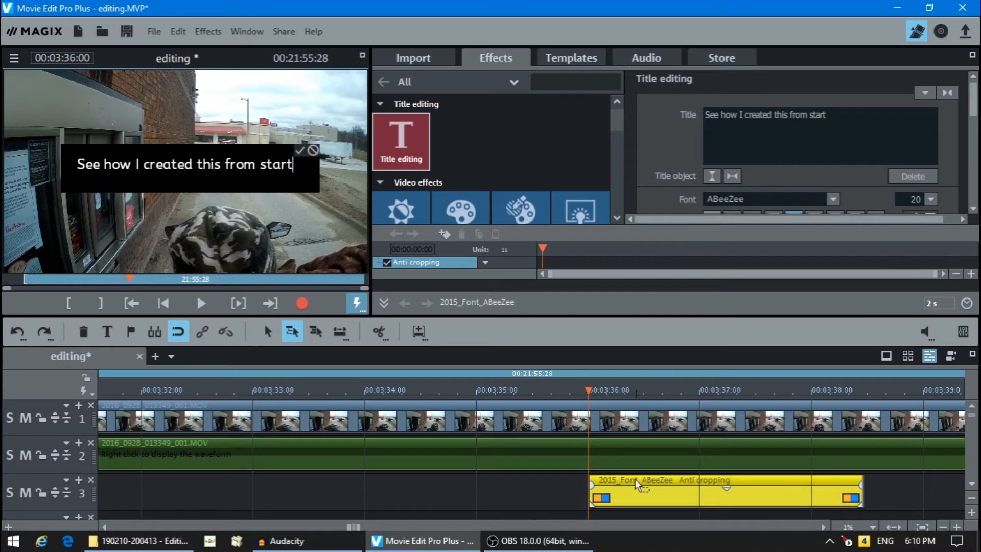
key(Return)
text(to f)
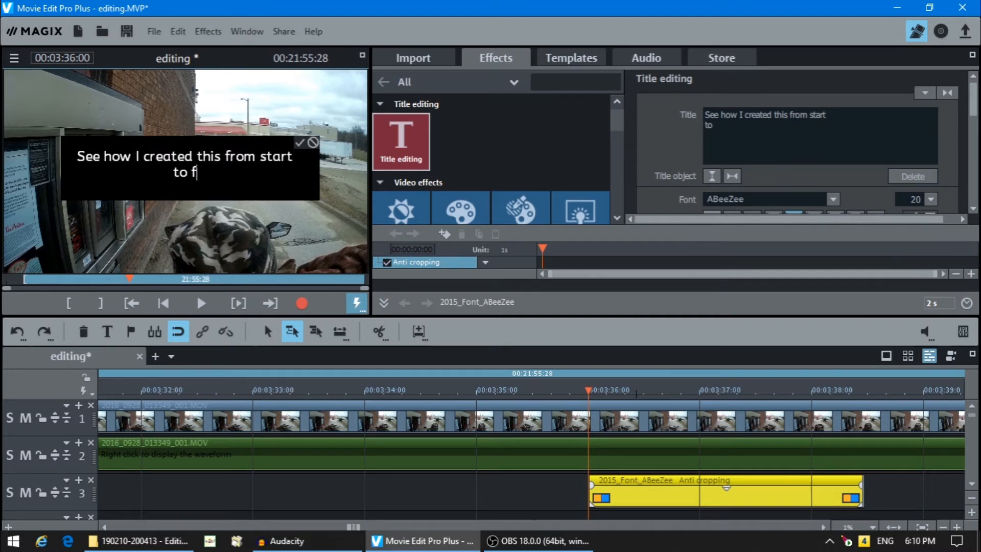
text(inish in the)
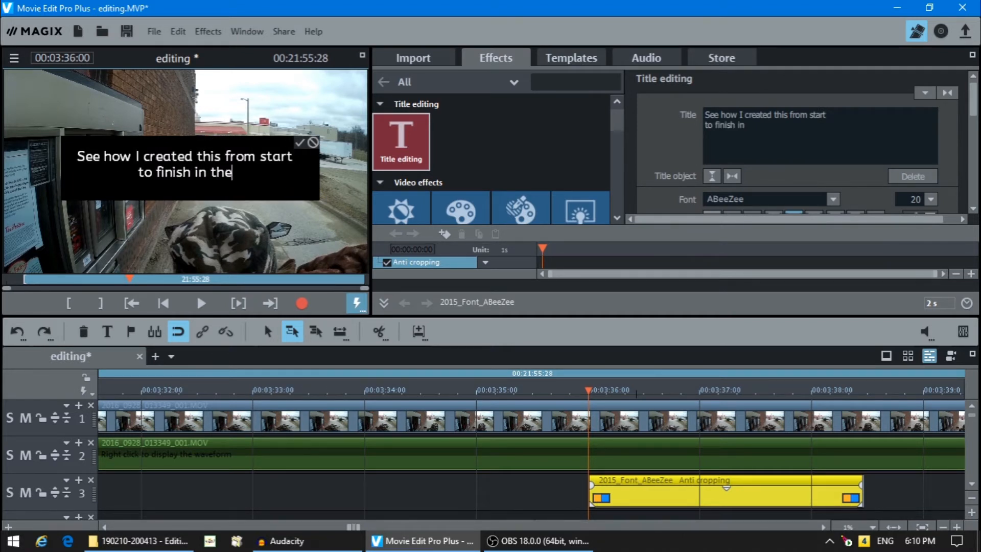
text( next video)
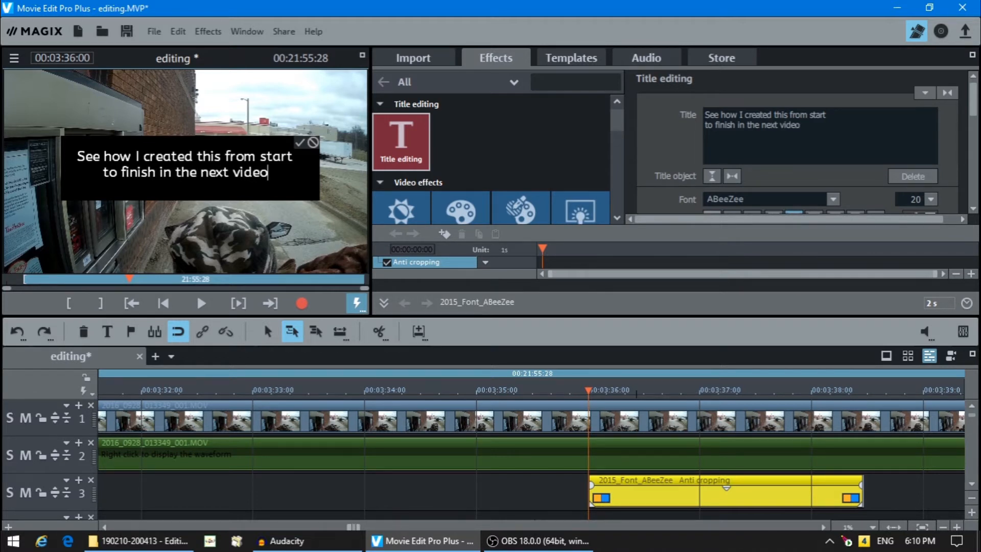
Finish the title text so it reads "See how I created this from start to finish in the next video..." and apply it.
text(...)
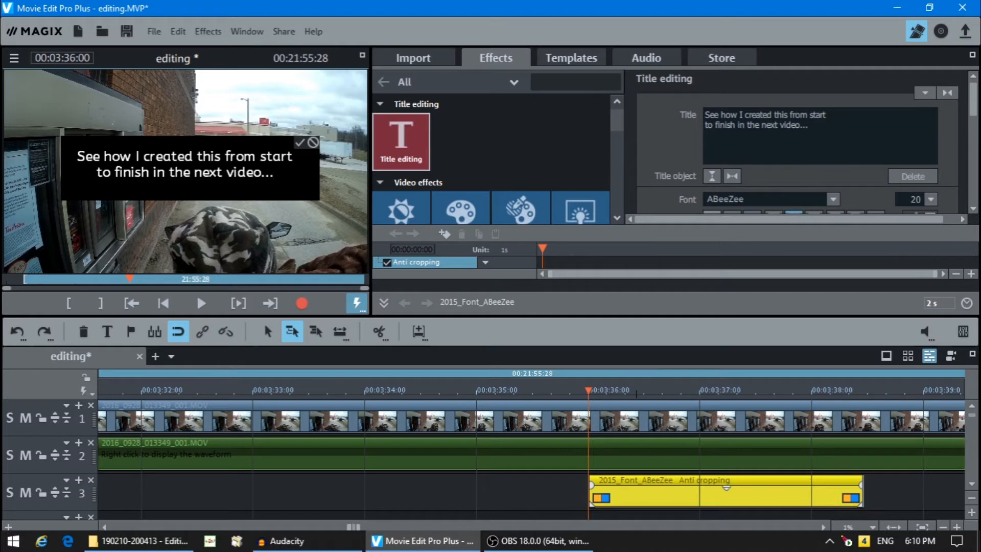
click(300, 141)
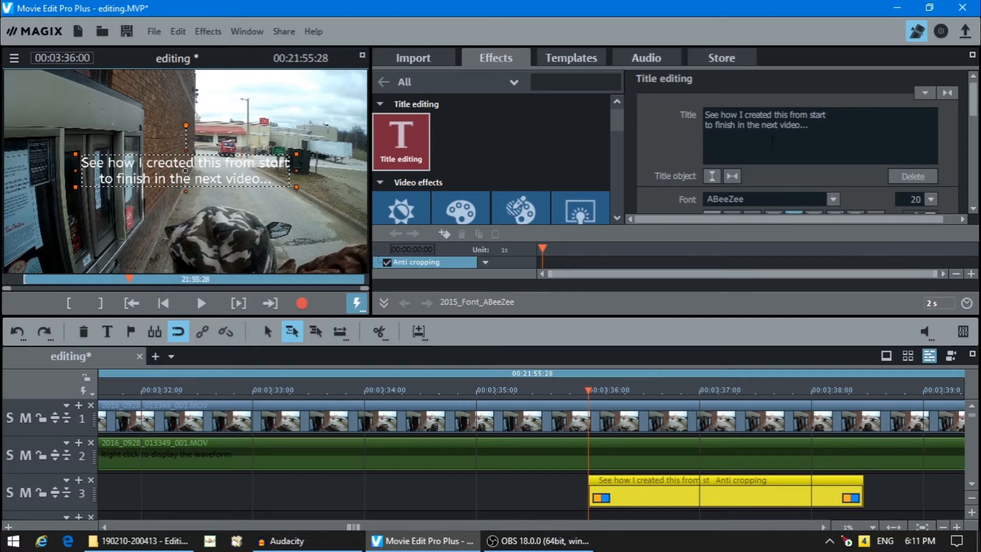
Make the title bold and give it a filled black border with a width of 2.0.
drag(974, 110, 973, 129)
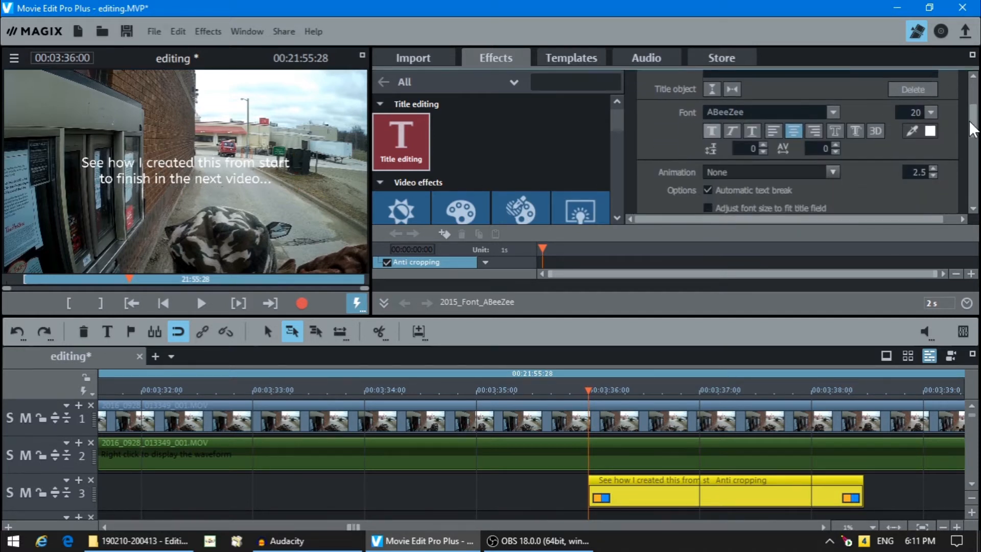
scroll(845, 132, down, 1)
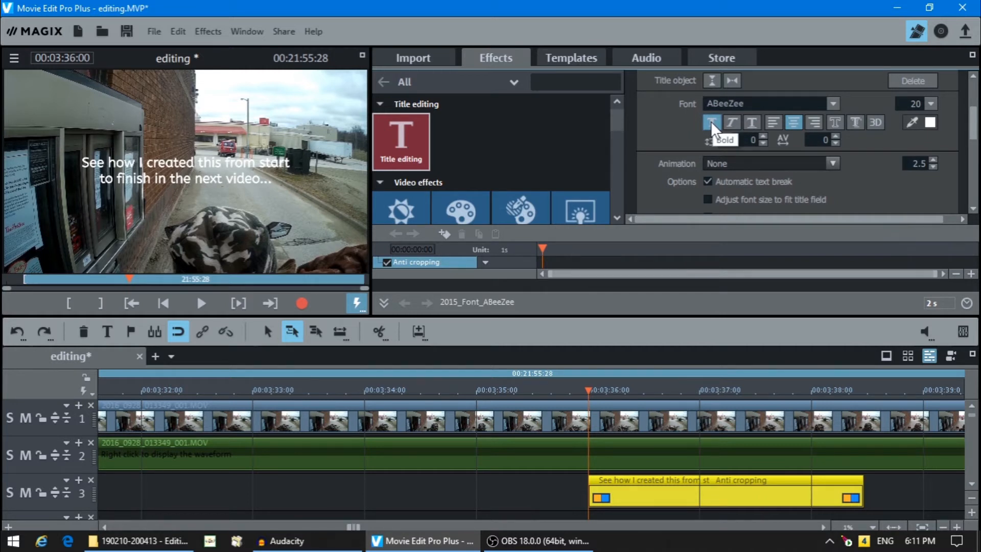
click(835, 122)
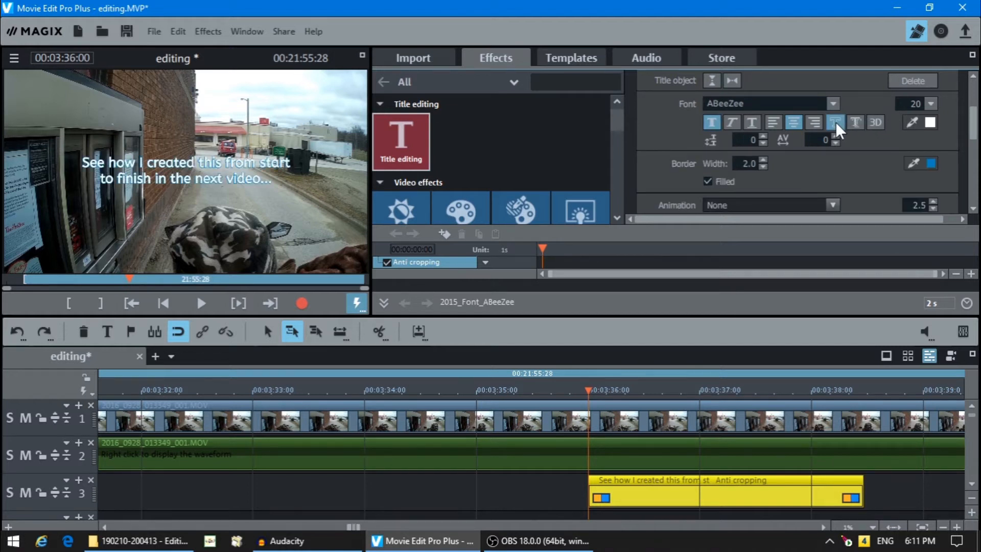
click(930, 163)
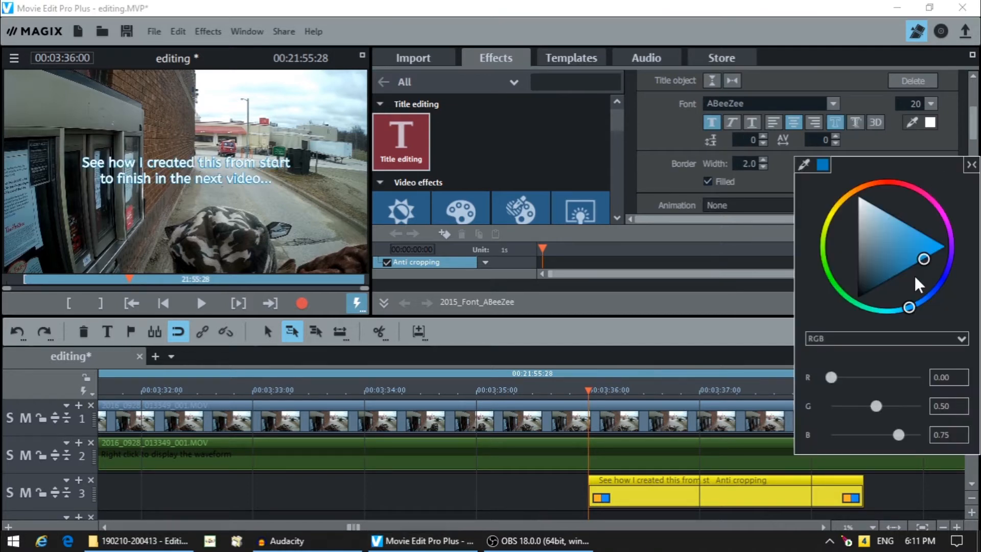
drag(922, 258, 849, 319)
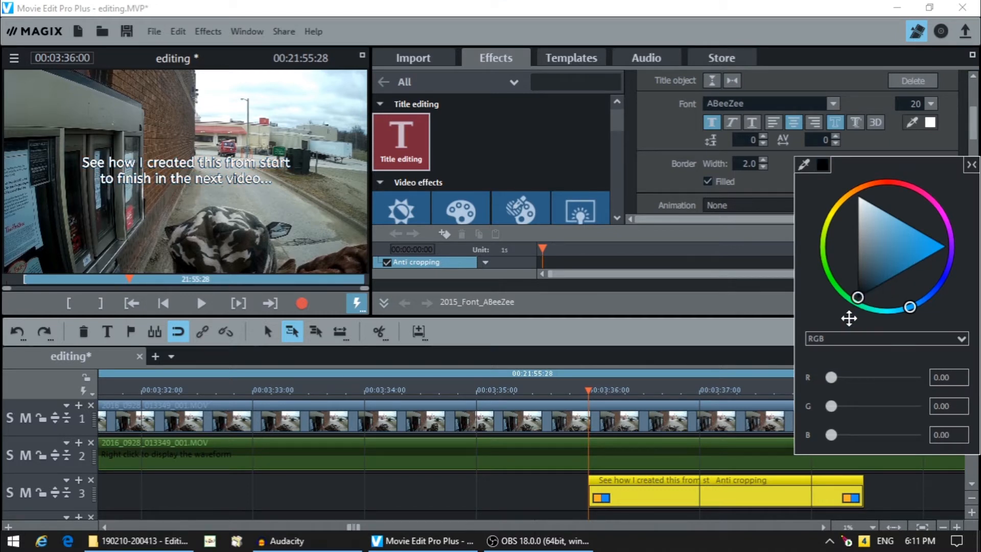
click(651, 172)
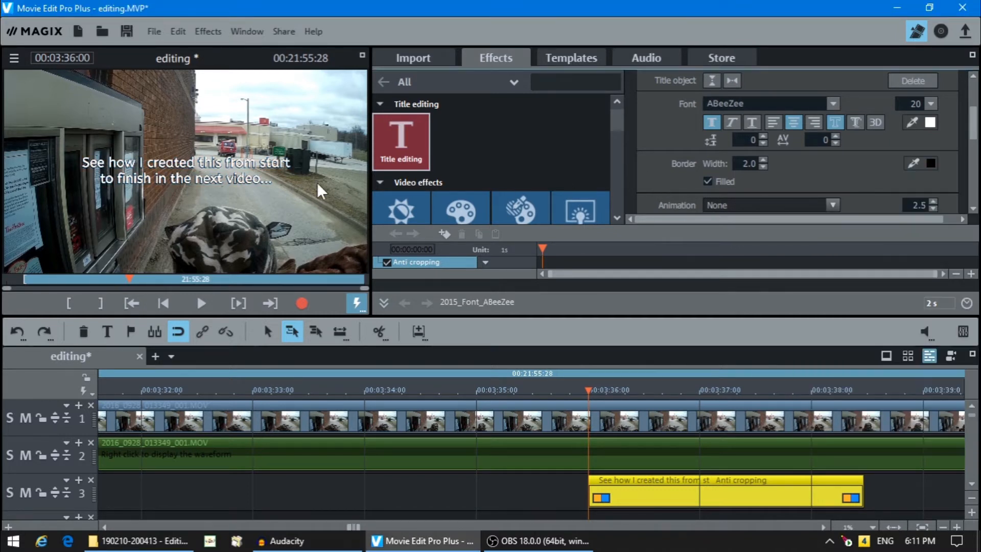
Increase the title's font size to 27.
click(928, 103)
drag(933, 221, 931, 214)
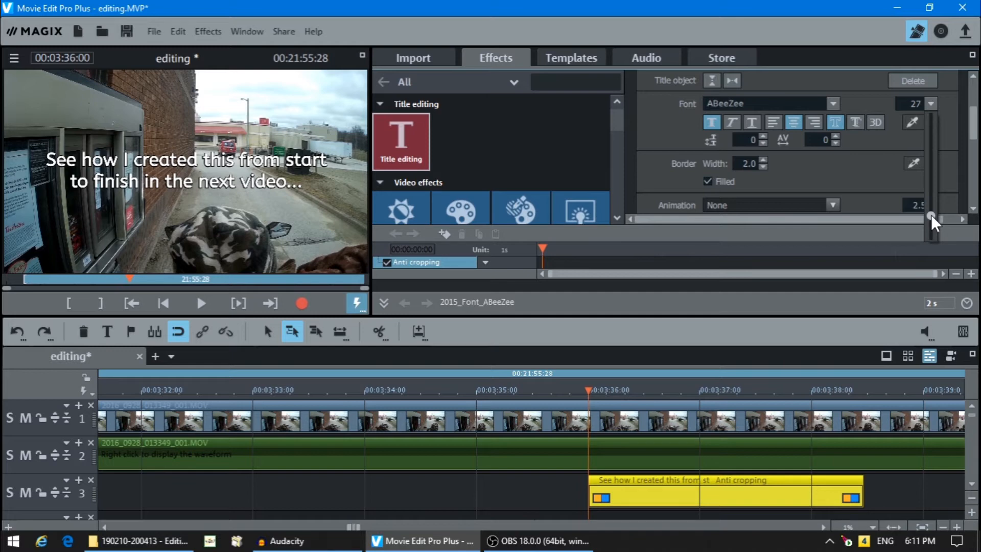
click(952, 236)
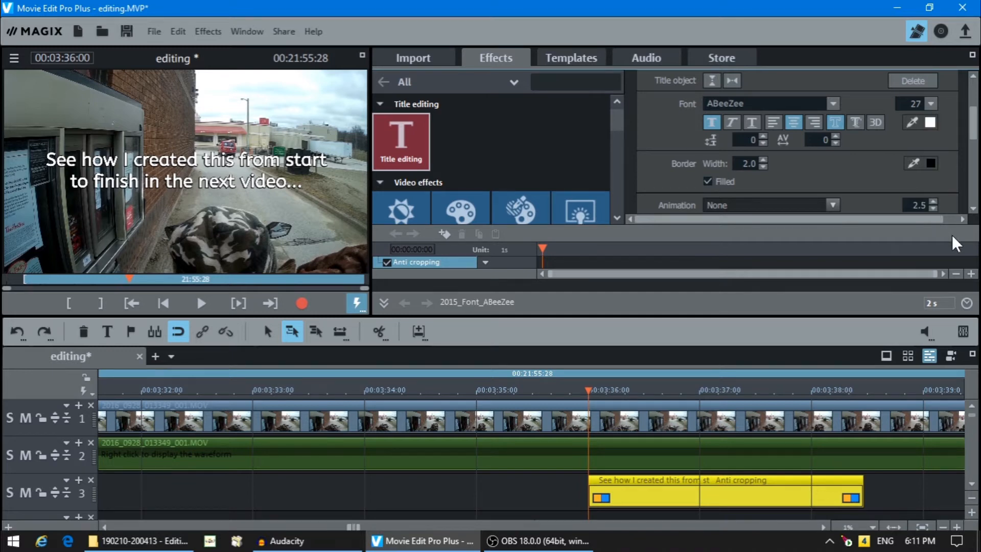
Extend the title clip to 6 seconds with fades of about half a second at both ends, and preview it.
click(823, 524)
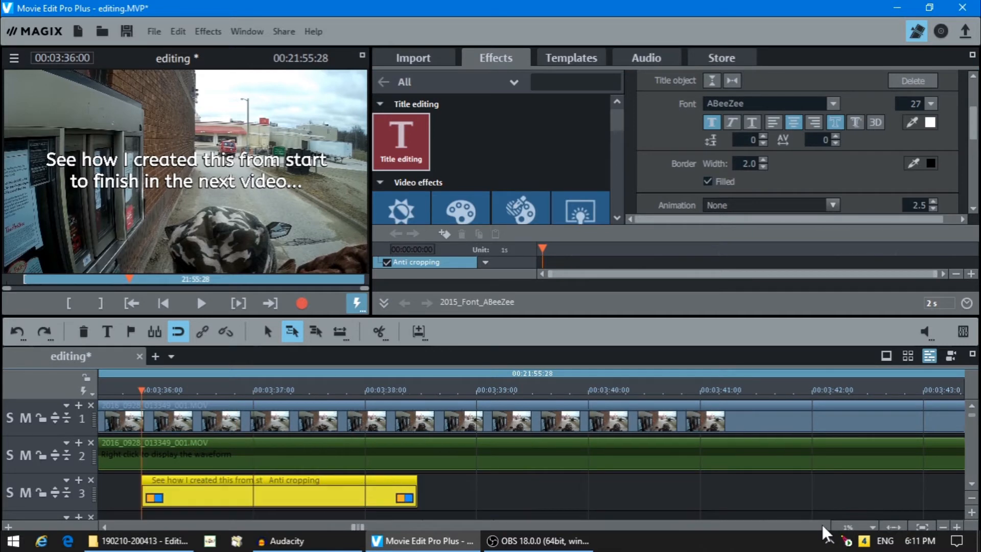
drag(416, 493, 700, 493)
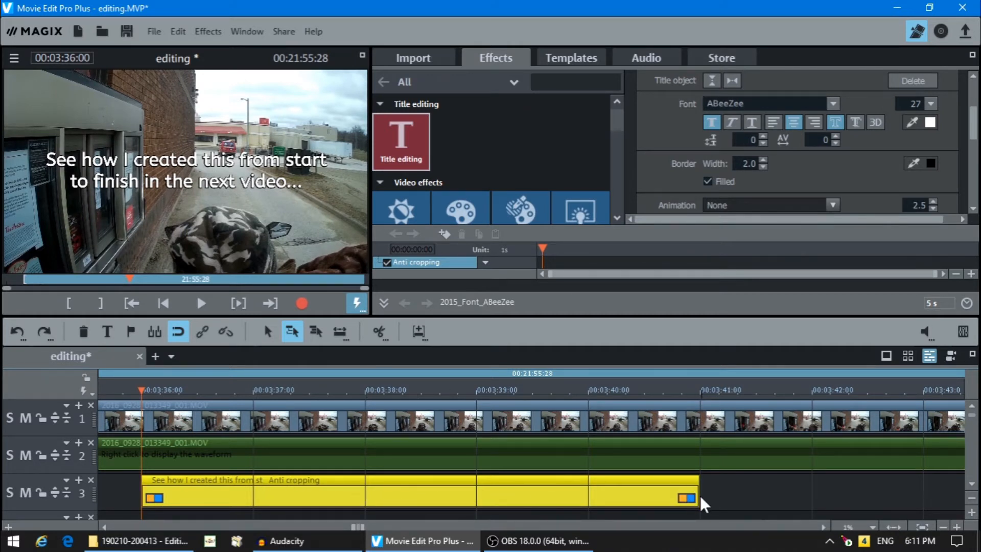
drag(698, 497, 752, 490)
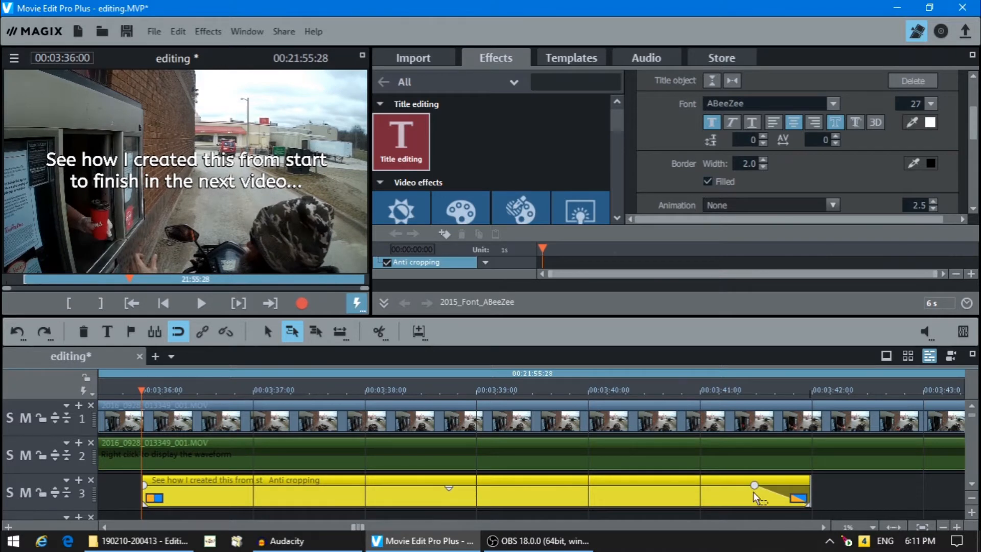
drag(141, 483, 203, 485)
click(206, 305)
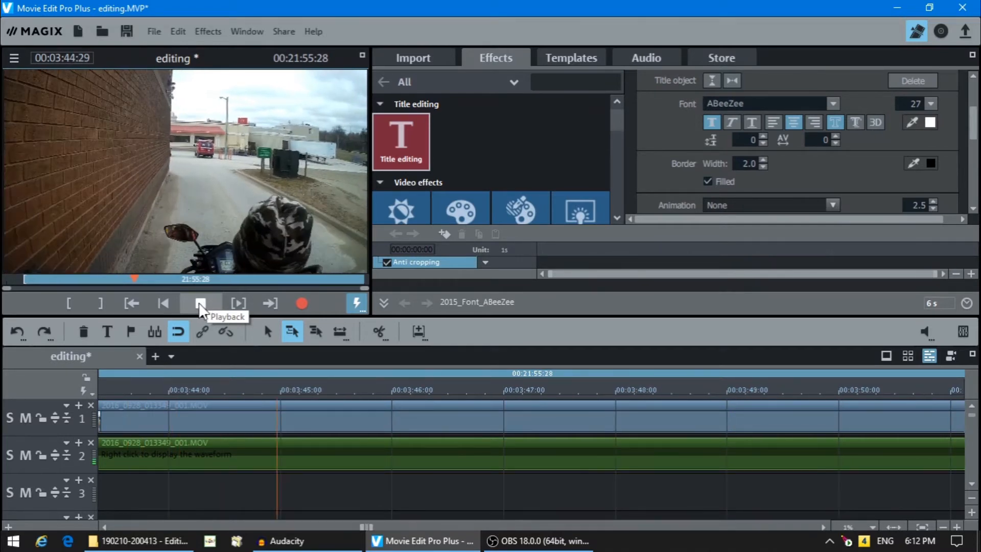
click(201, 305)
Place ttc logo.jpg from the pix folder on track 3 at 00:03:46:00.
drag(377, 391, 391, 391)
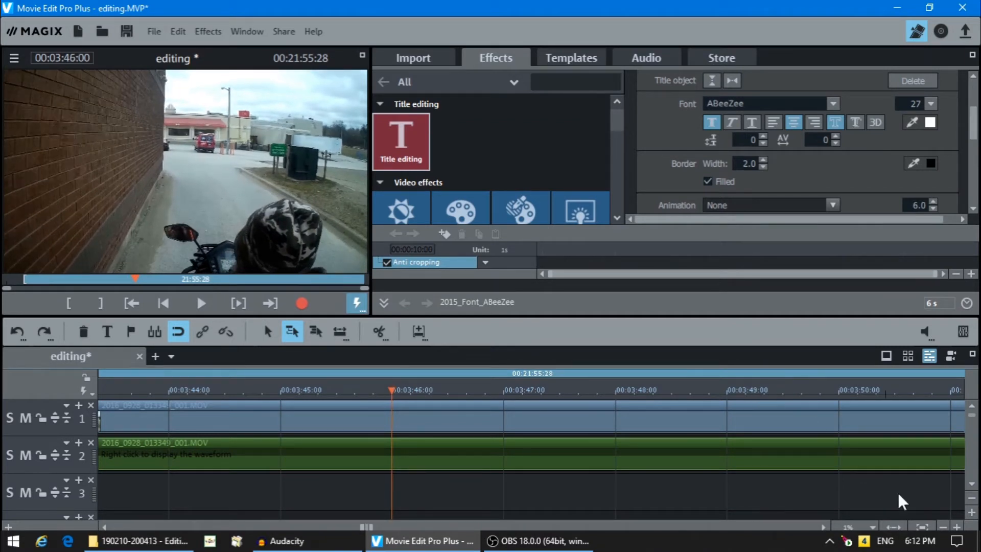
click(401, 55)
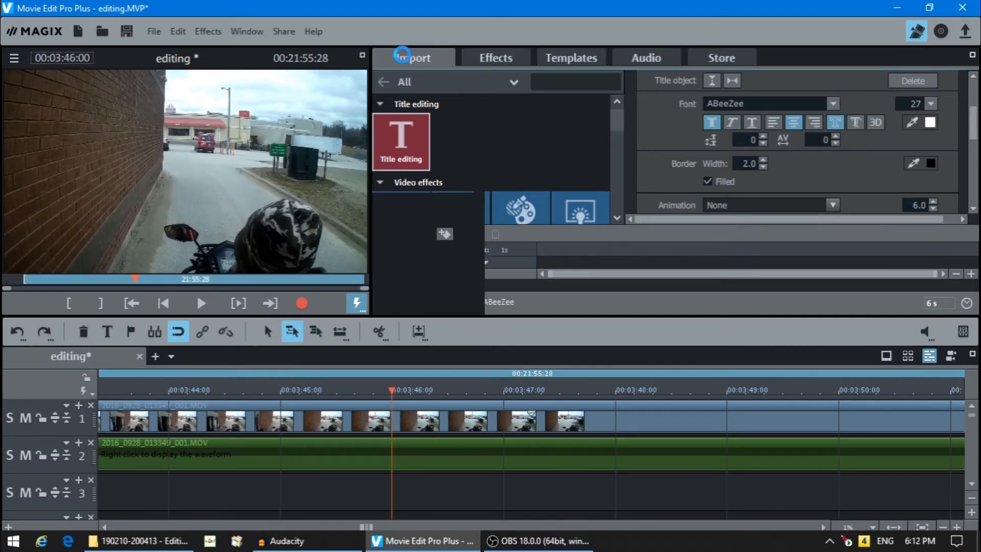
click(513, 81)
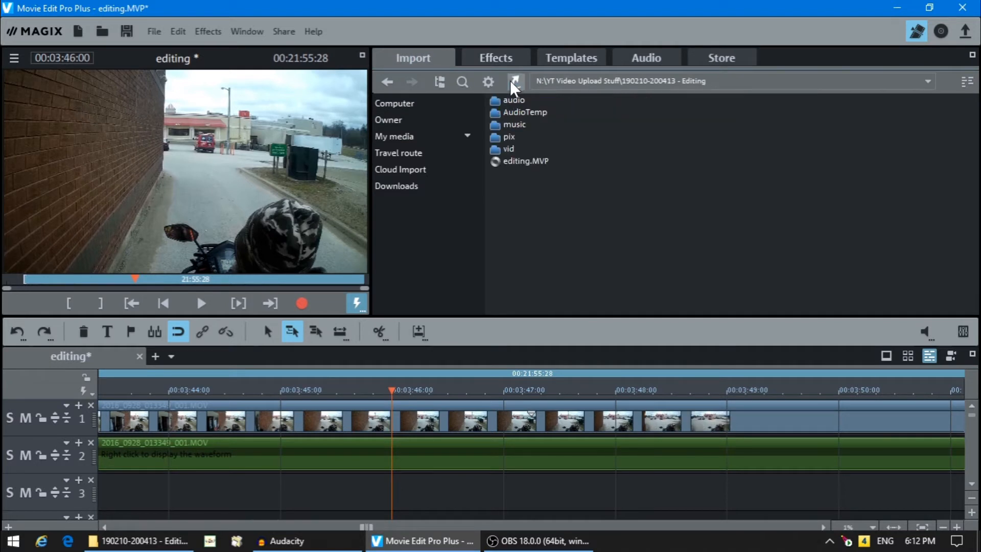
double_click(495, 135)
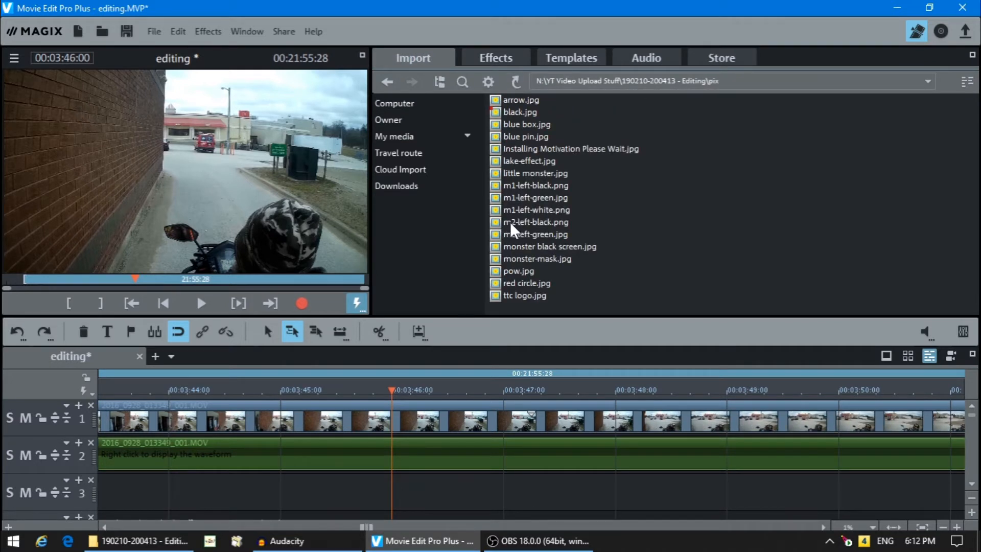
mouse_move(502, 299)
drag(494, 293, 439, 497)
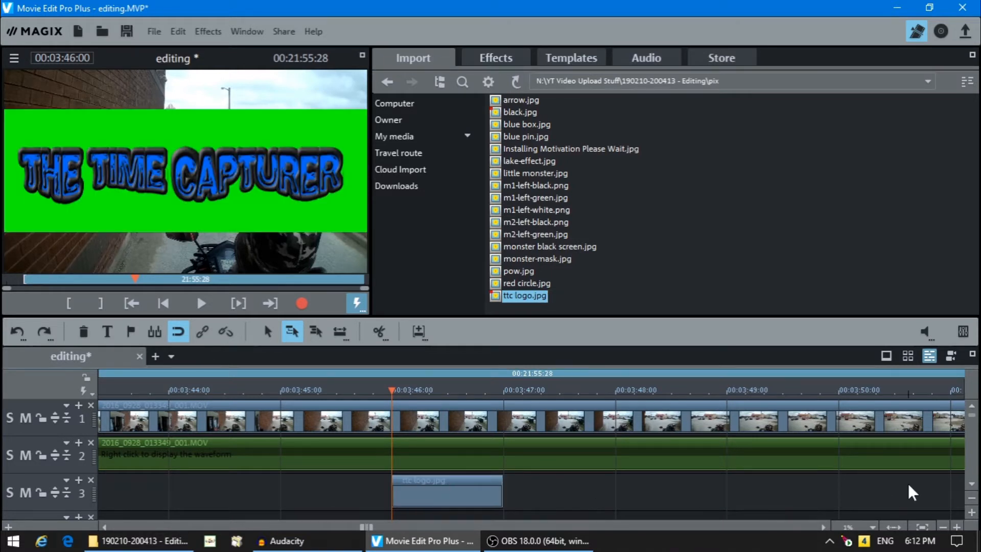
Add pow.jpg to track 4 at 00:03:46:00, directly below the ttc logo clip.
click(971, 484)
click(494, 272)
drag(494, 272, 432, 485)
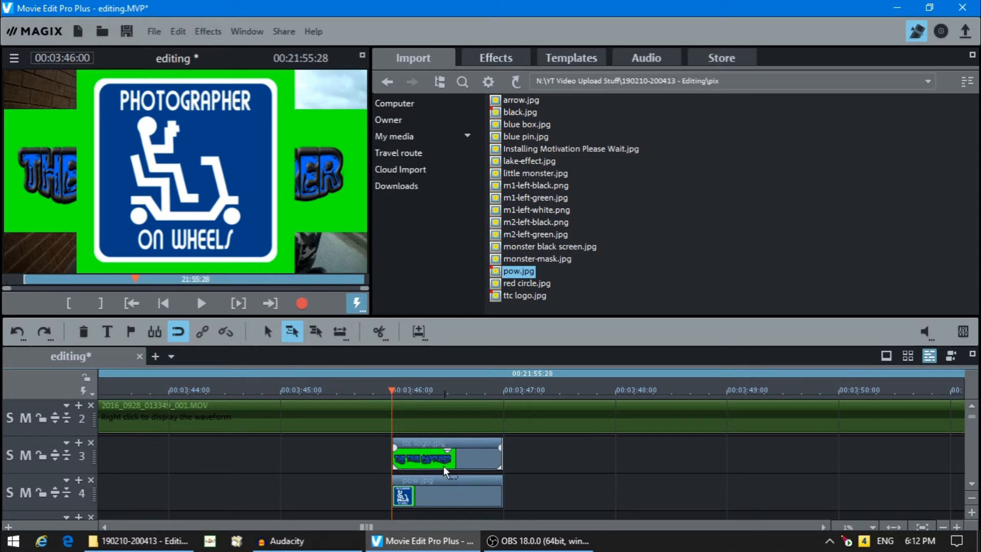
Hide the green background of both the ttc logo.jpg and pow.jpg clips with the Chroma key effect.
click(433, 455)
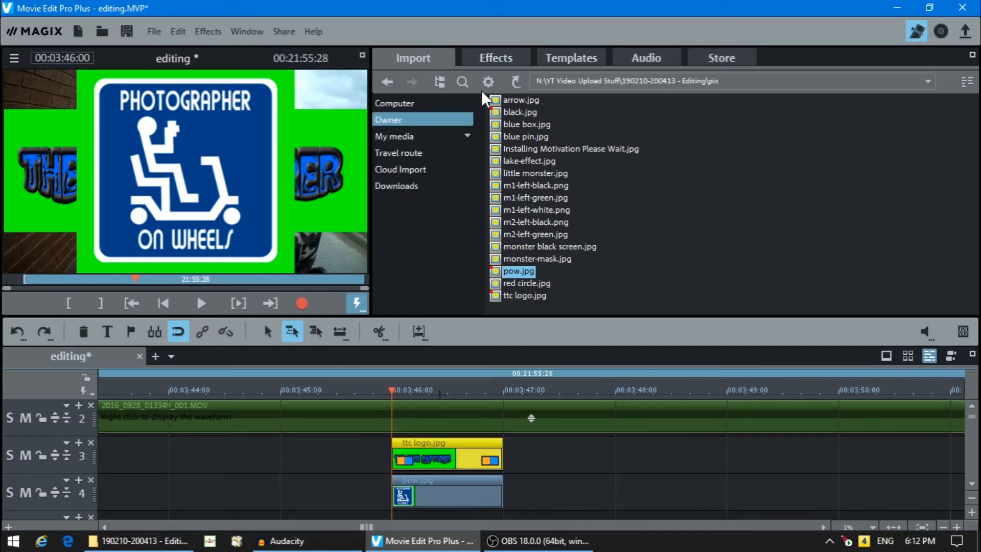
click(490, 58)
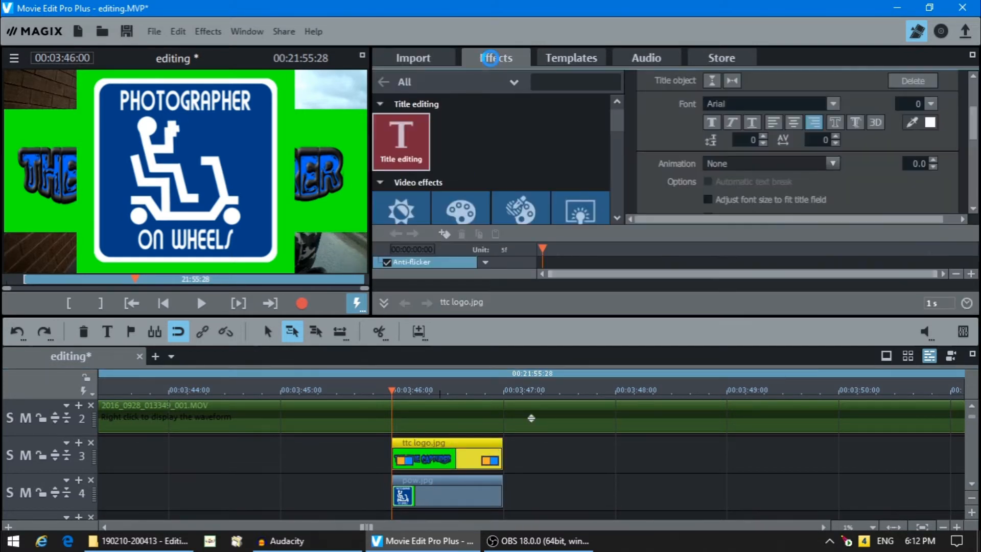
drag(620, 120, 621, 133)
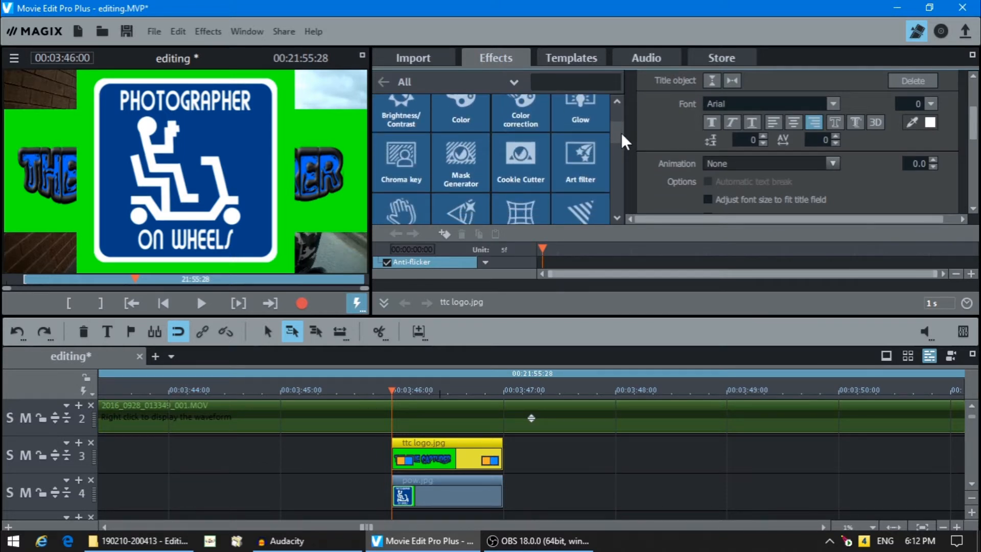
click(385, 165)
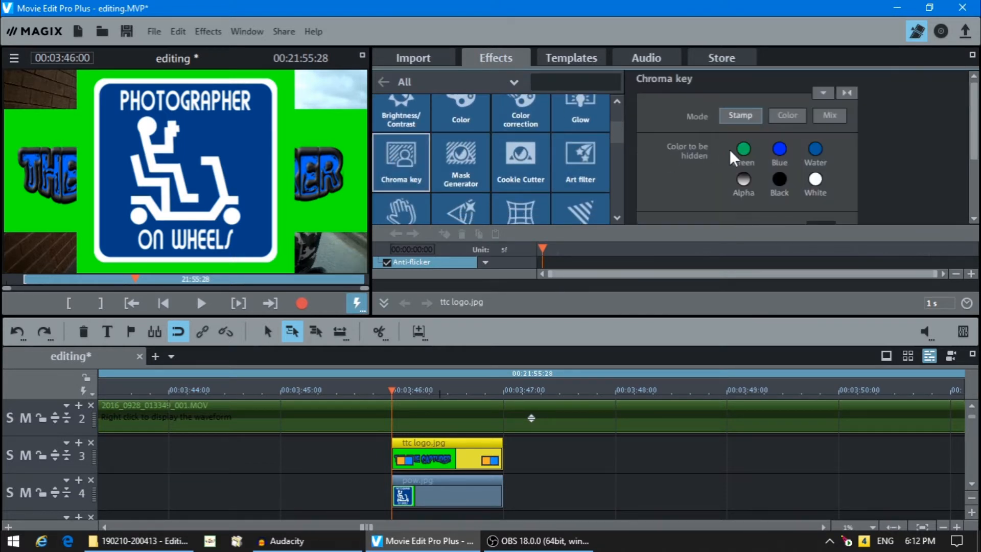
click(740, 146)
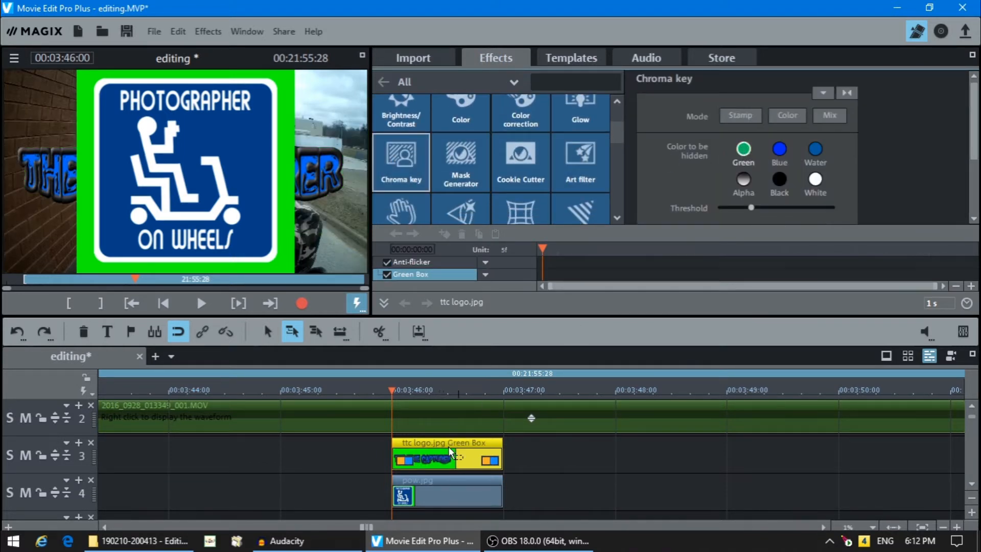
click(439, 491)
click(743, 149)
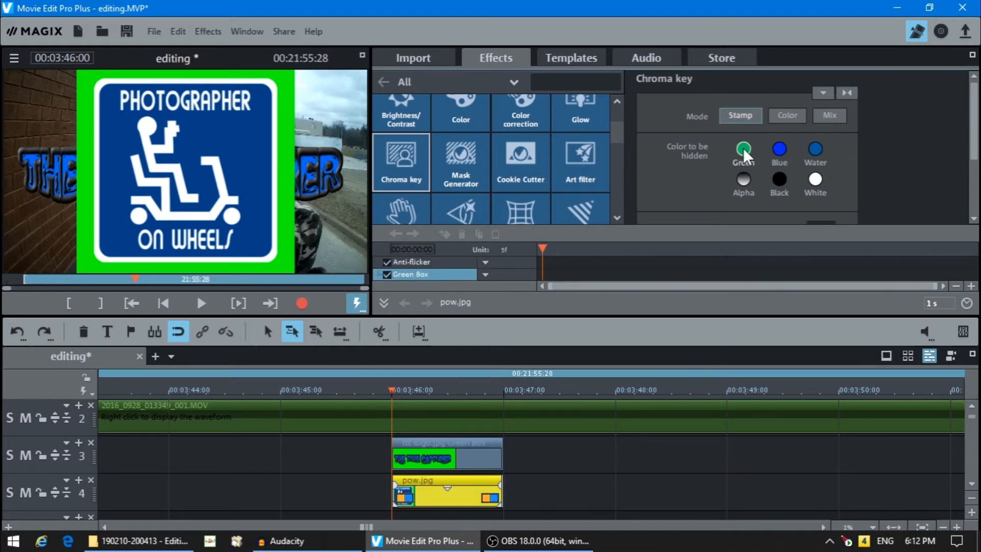
Shrink the pow.jpg image proportionally to about 379 × 356 pixels with the Size/Position effect.
drag(620, 127, 619, 154)
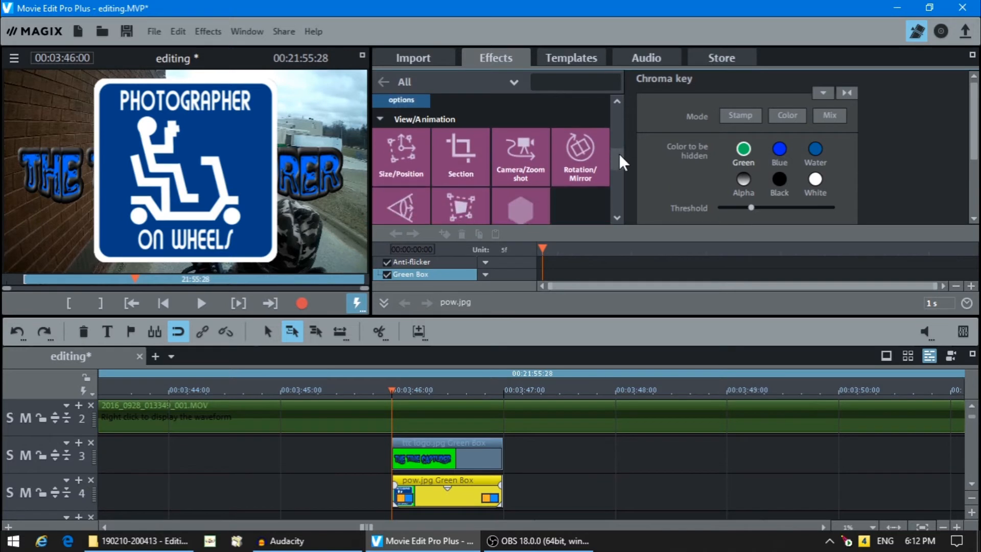
click(403, 161)
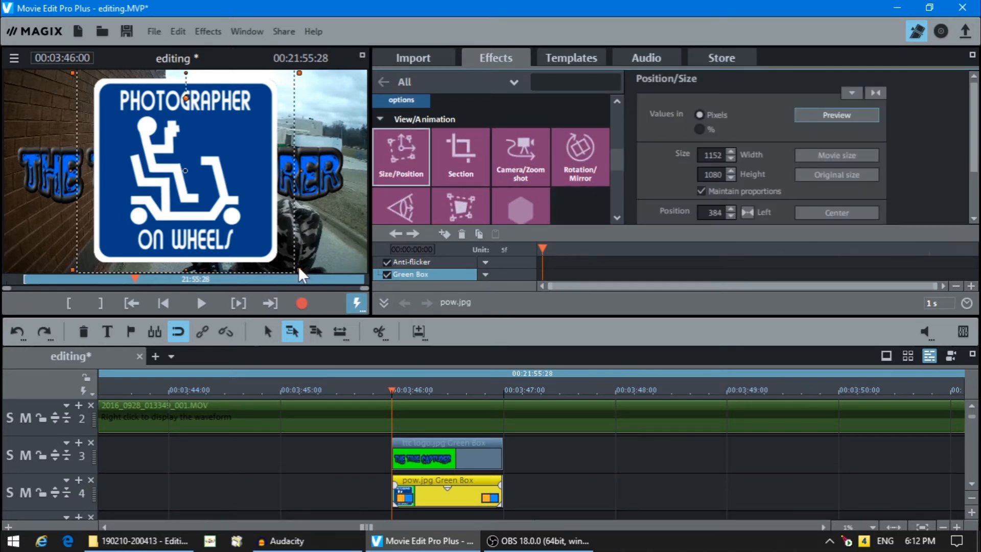
drag(299, 271, 180, 131)
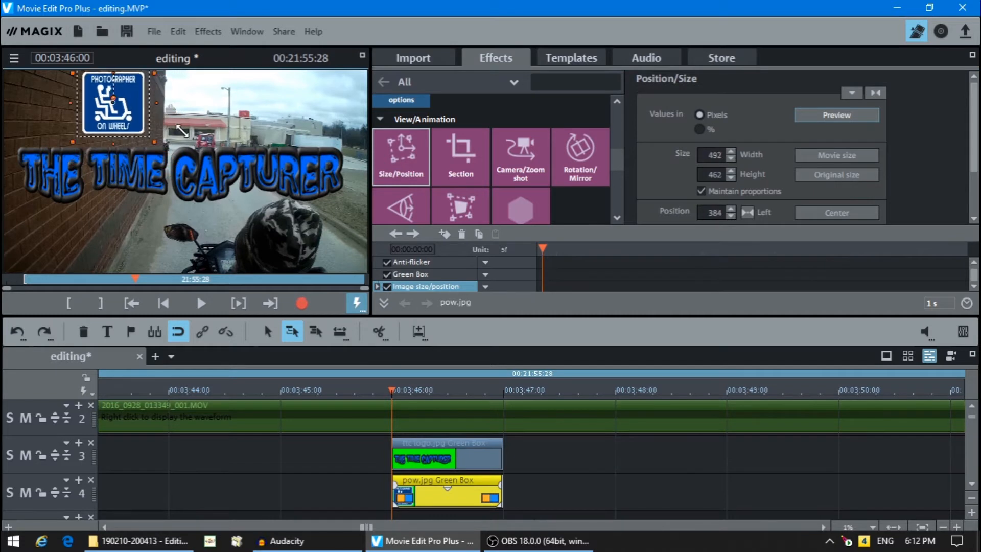
Scale the ttc logo image to about 1148 × 387 pixels and centre it horizontally in the upper video frame, at left position 386.
click(218, 167)
drag(360, 231, 252, 191)
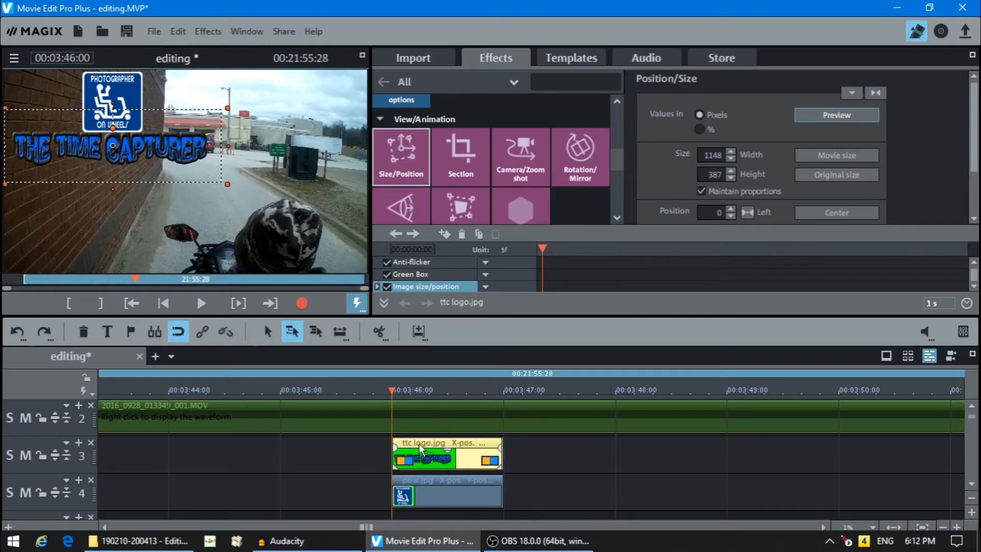
drag(169, 159, 241, 124)
click(746, 210)
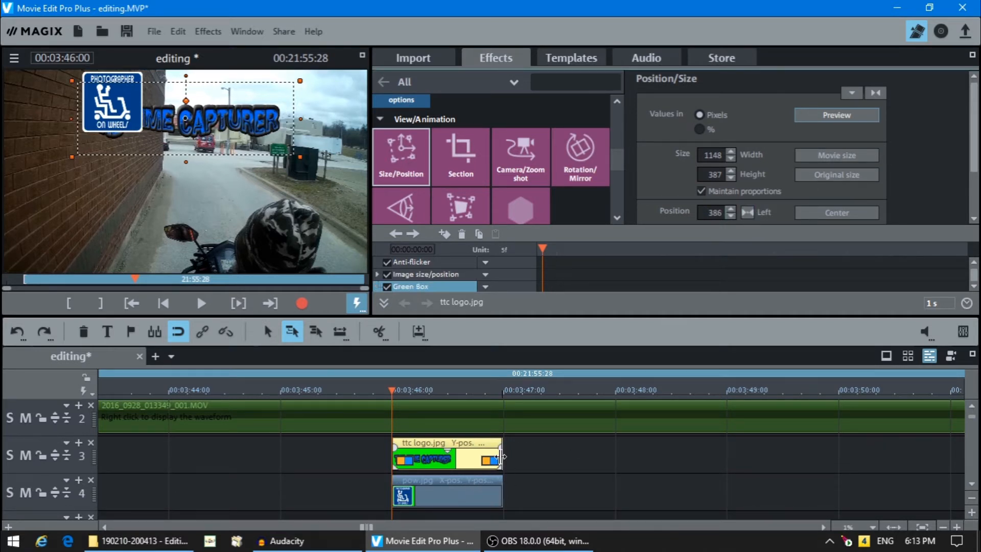
Extend both logo clips to 5 seconds each, moving the pow.jpg clip onto track 3 to start at 00:03:52:00.
drag(501, 456, 949, 444)
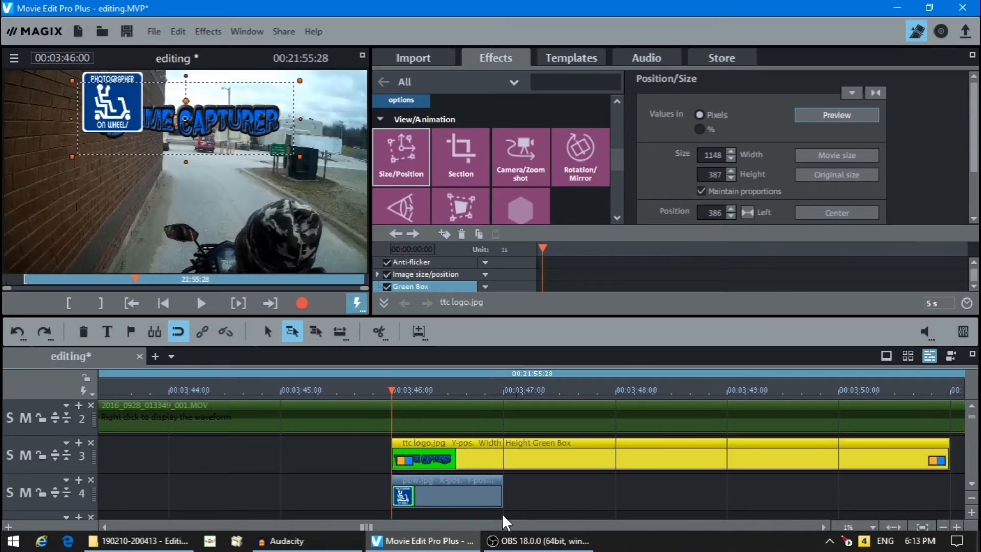
drag(440, 489, 676, 452)
scroll(664, 472, down, 5)
scroll(663, 470, up, 3)
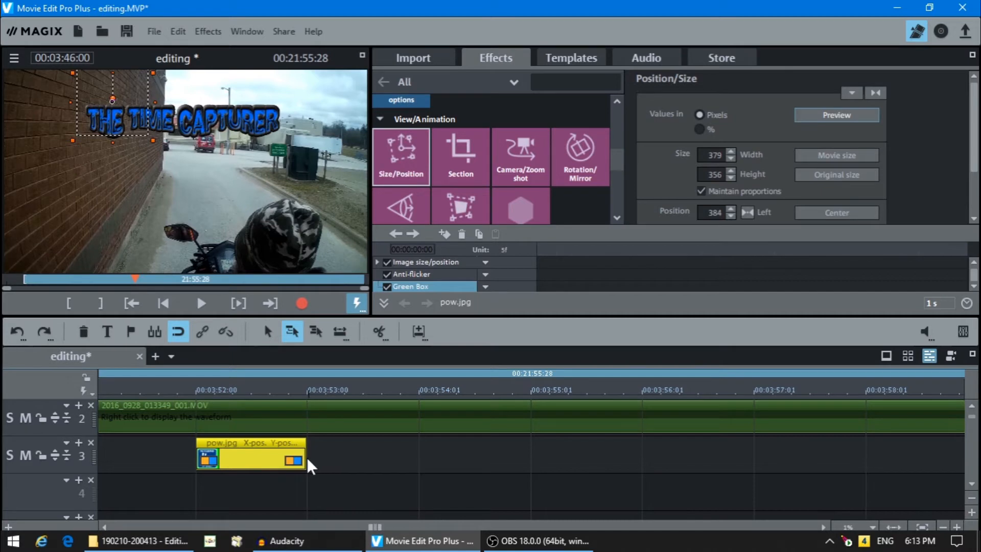
drag(308, 457, 755, 454)
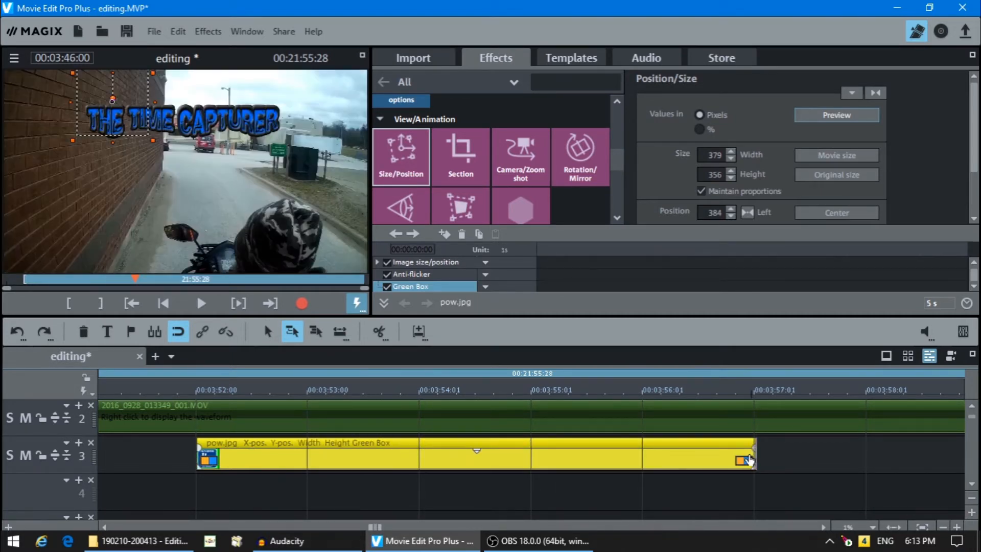
Move the pow.jpg logo slightly lower in the frame and centre it horizontally, at left position 771.
click(496, 390)
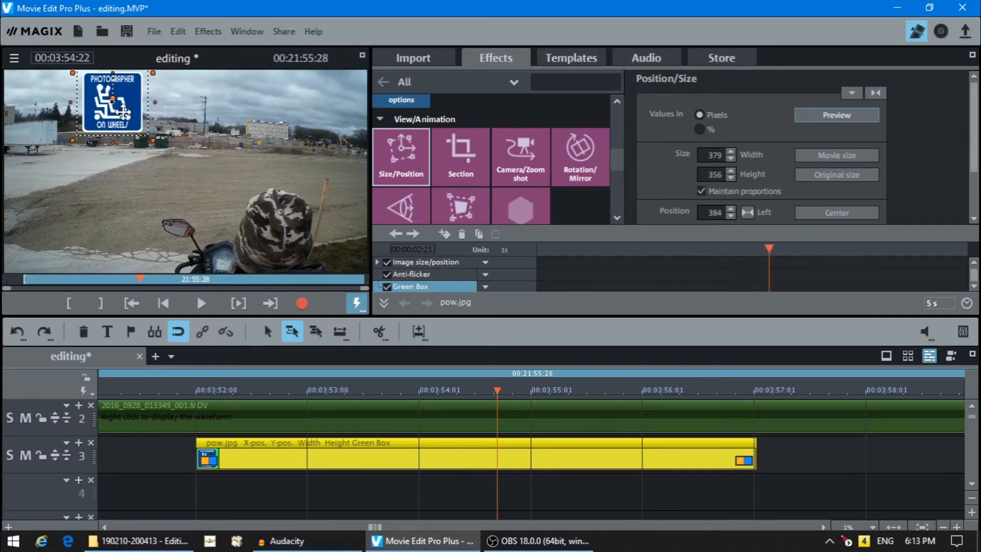
drag(123, 112, 124, 135)
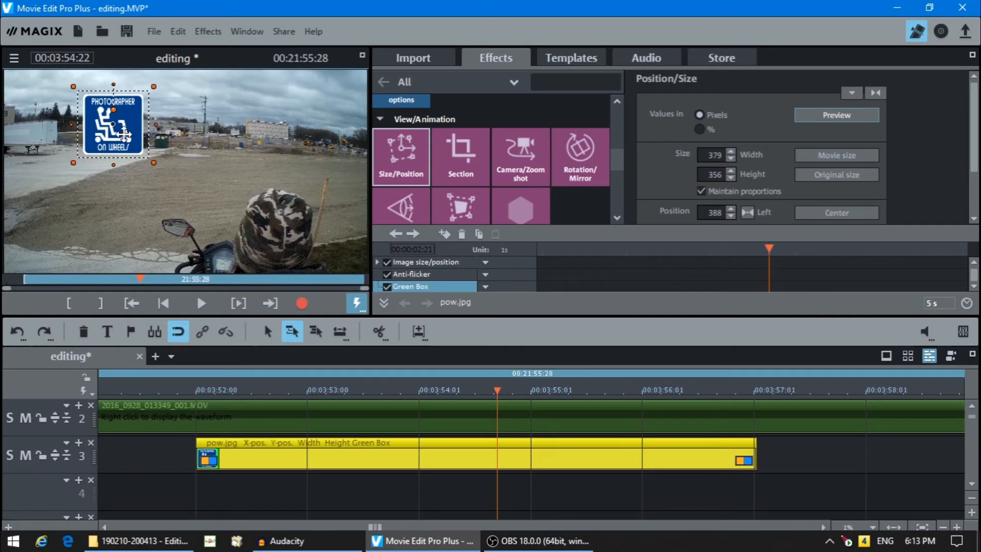
click(744, 211)
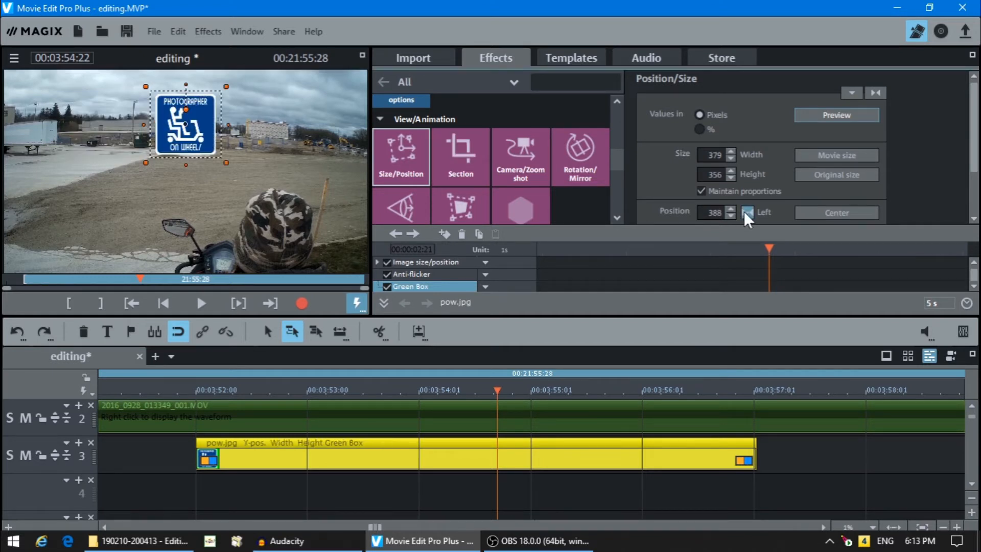
Add the 2015_Font_ABeeZee title template to track 3 at 00:03:58:01.
click(863, 389)
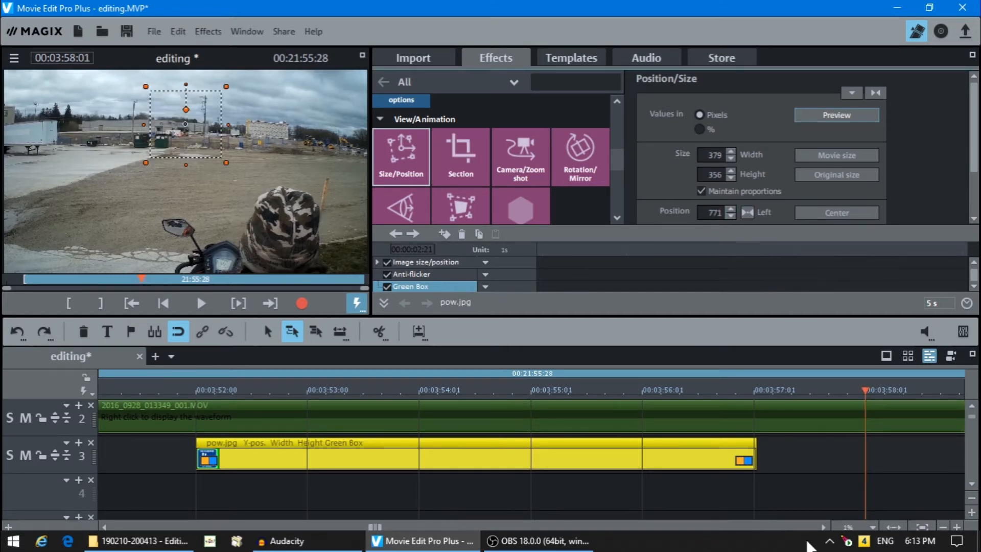
click(823, 525)
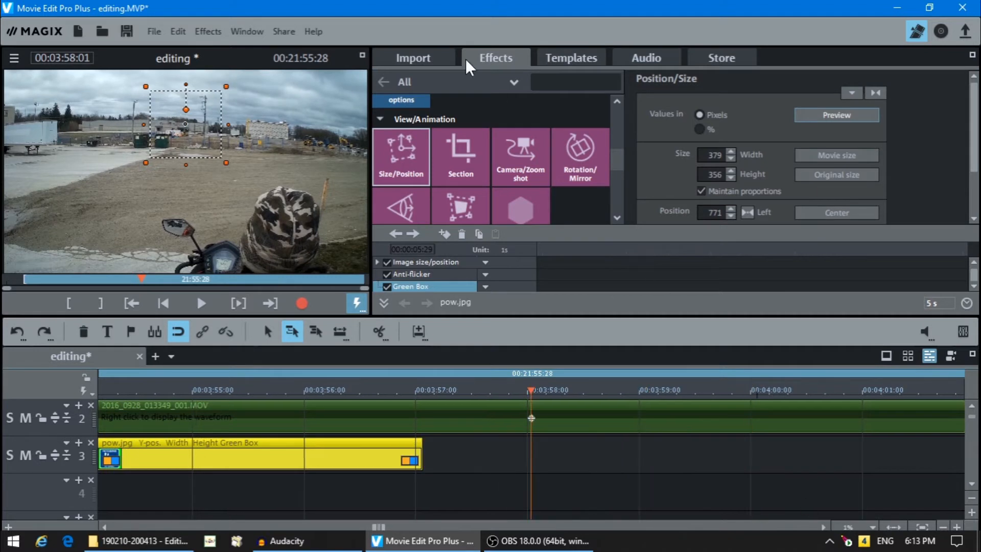
click(555, 57)
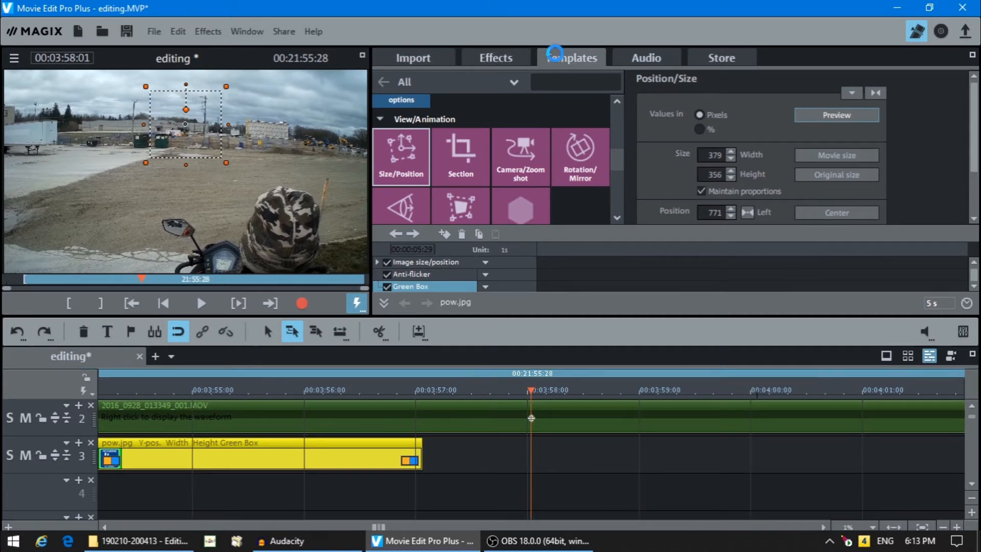
drag(697, 161, 578, 458)
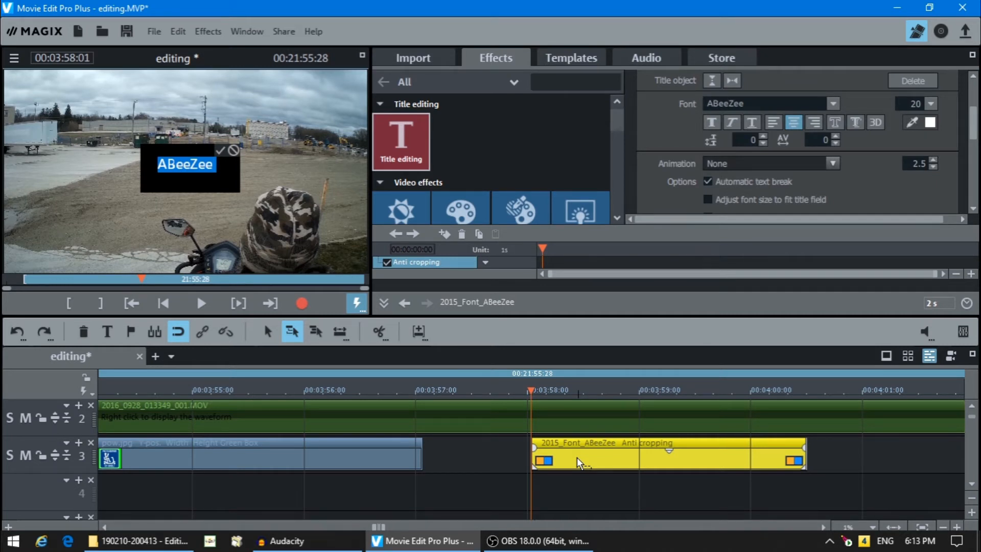
Set the new title's text to "In appreciation of all my subscribers..." with "Thank you" on a second line.
text(In appreciation of all my subscrib)
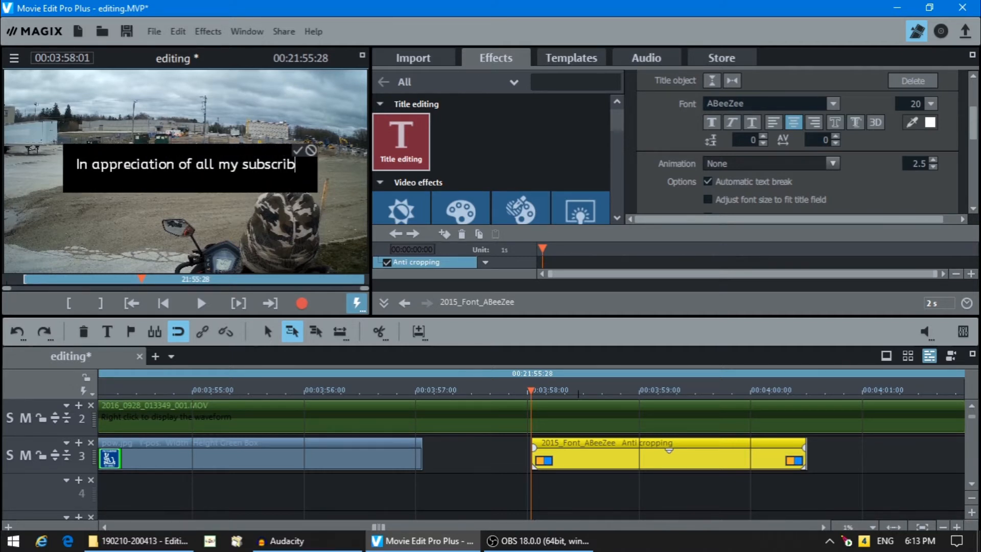
text(ers...)
key(Return)
text(thank you)
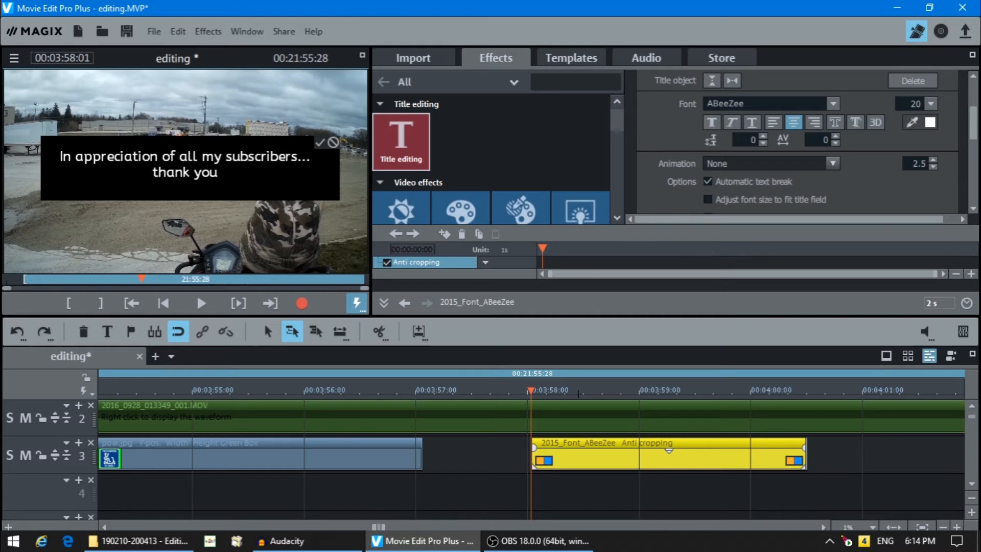
key(Delete)
text(T)
click(319, 143)
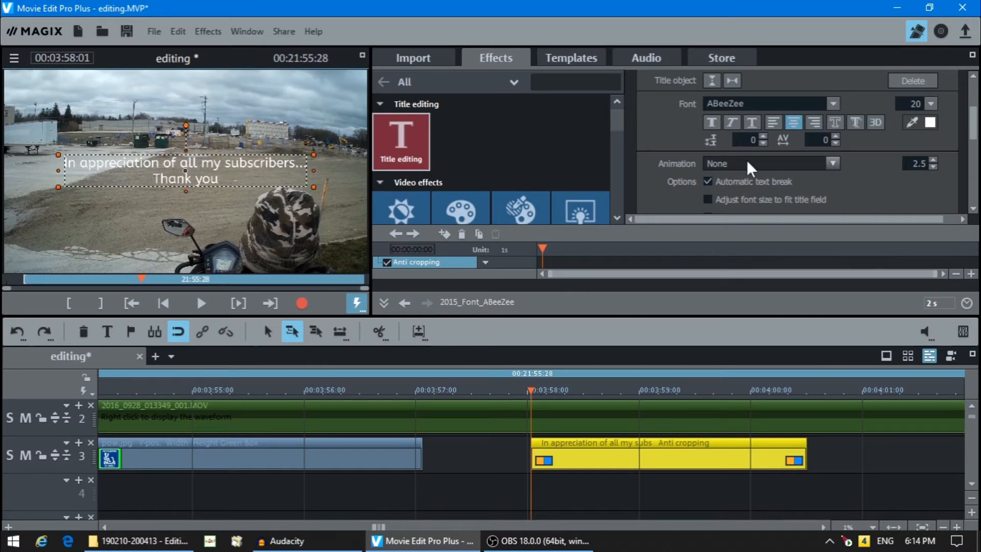
Make the thank-you title bold and give it a filled black border.
click(707, 118)
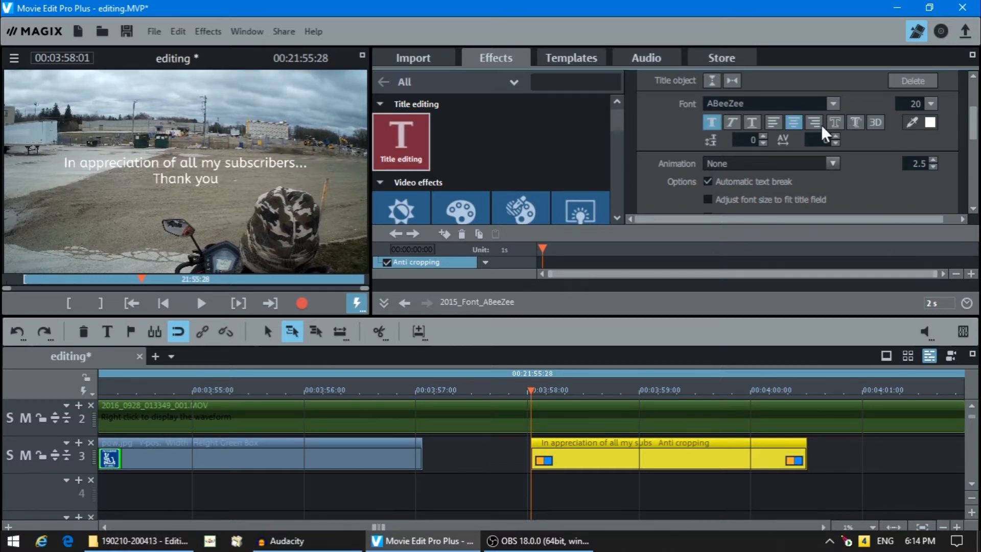
click(833, 123)
click(930, 164)
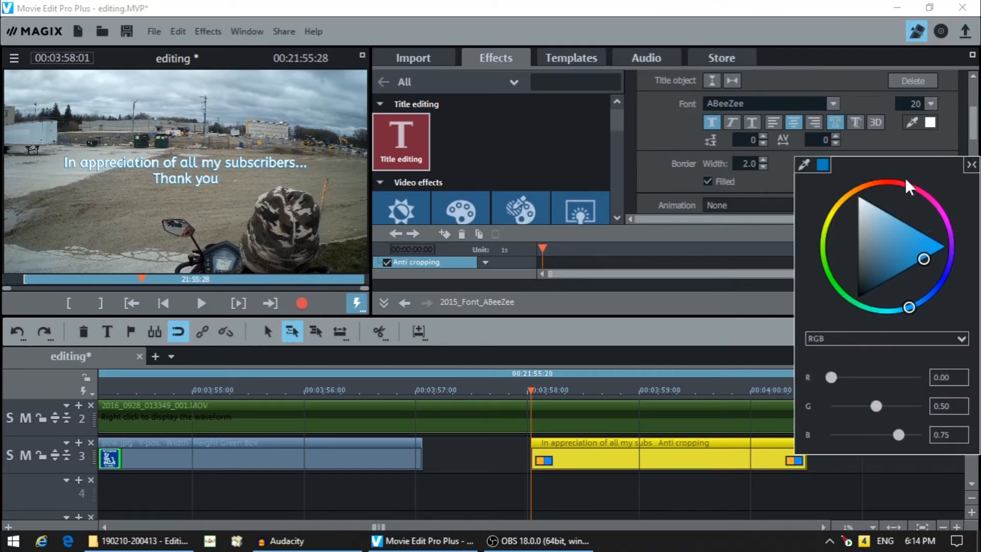
drag(924, 260, 849, 311)
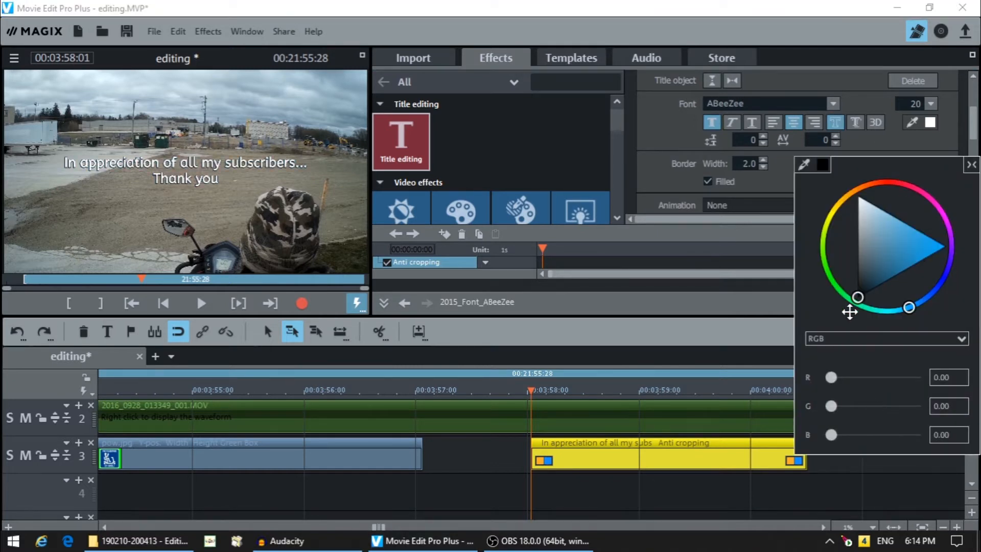
click(657, 180)
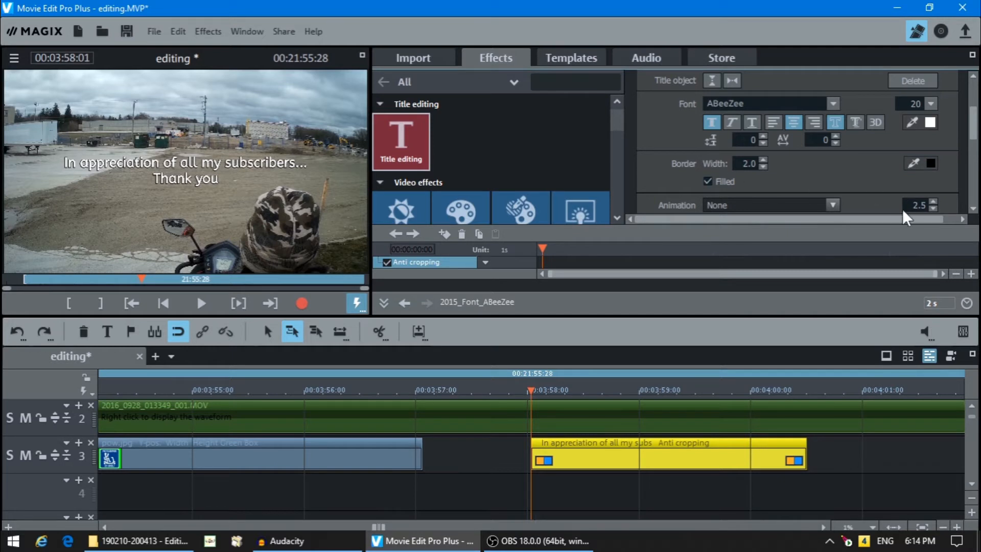
Enlarge the thank-you title's font size to 26.
click(931, 104)
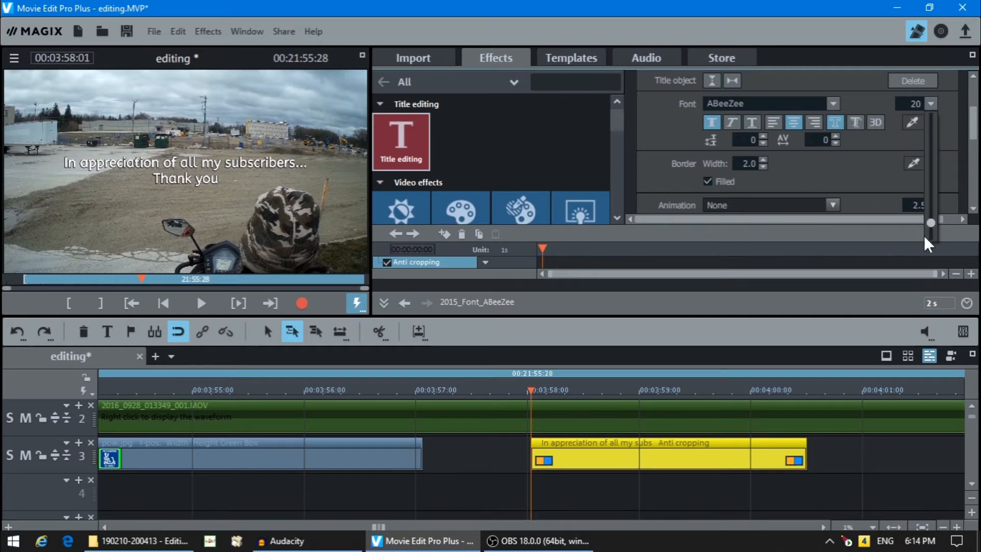
drag(930, 221, 930, 220)
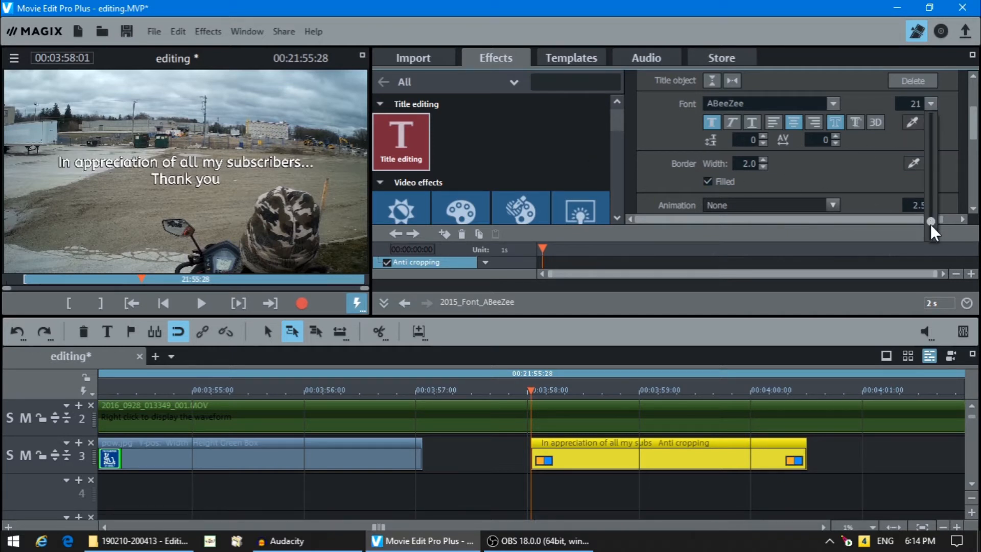
mouse_move(928, 225)
mouse_down()
mouse_move(927, 201)
mouse_move(928, 214)
mouse_up()
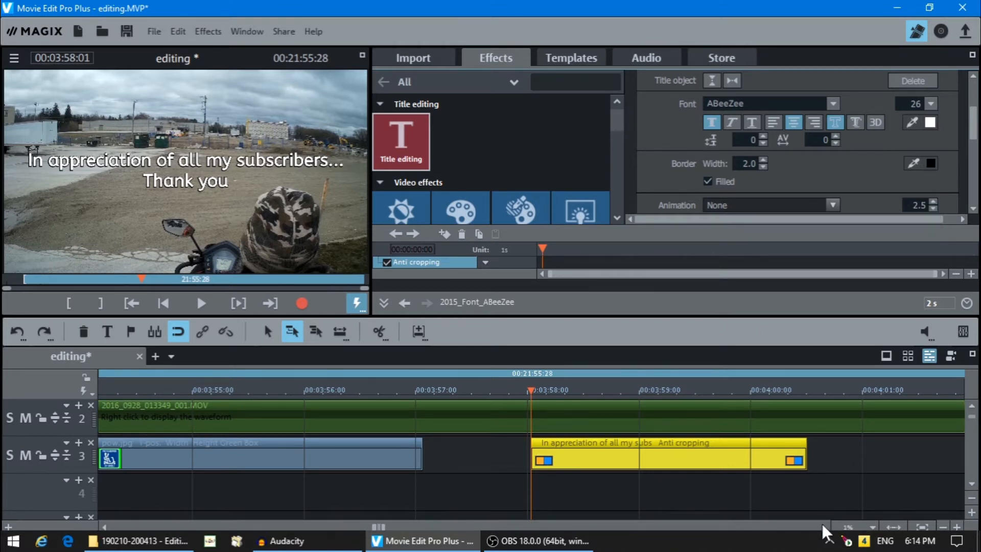
Set the thank-you title's duration to 6 seconds, ending at 00:04:04:00, and fade it out from about 00:04:01:00.
scroll(823, 523, down, 3)
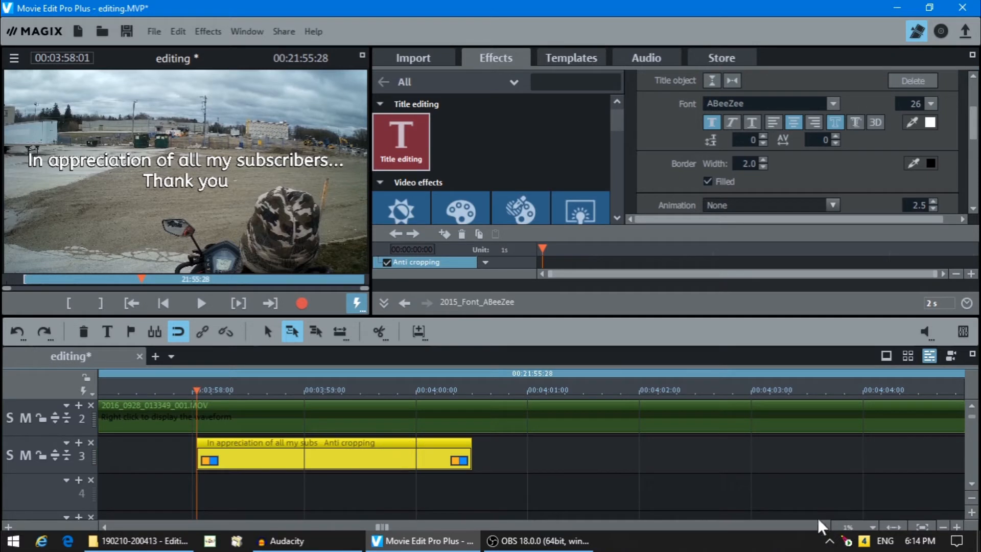
drag(471, 452, 540, 450)
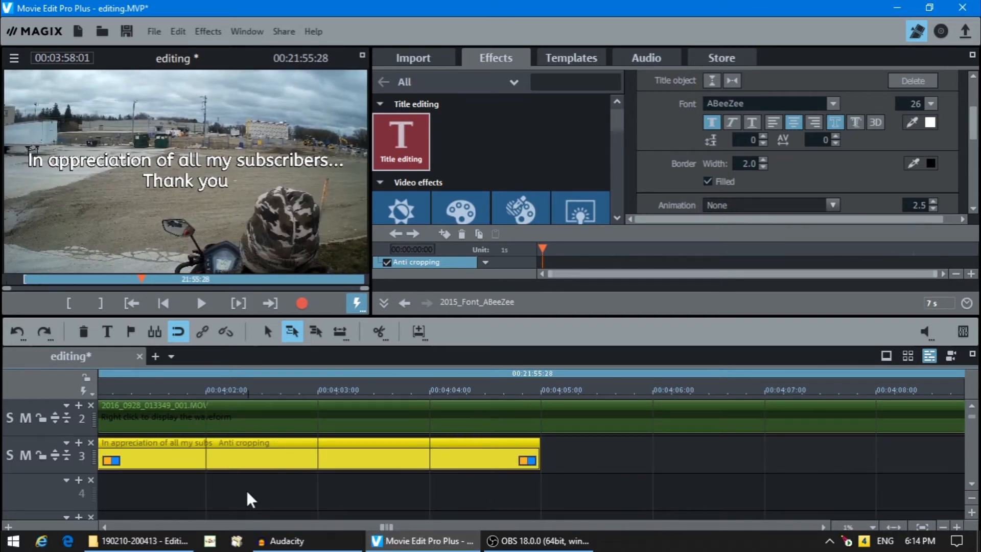
scroll(246, 481, left, 2)
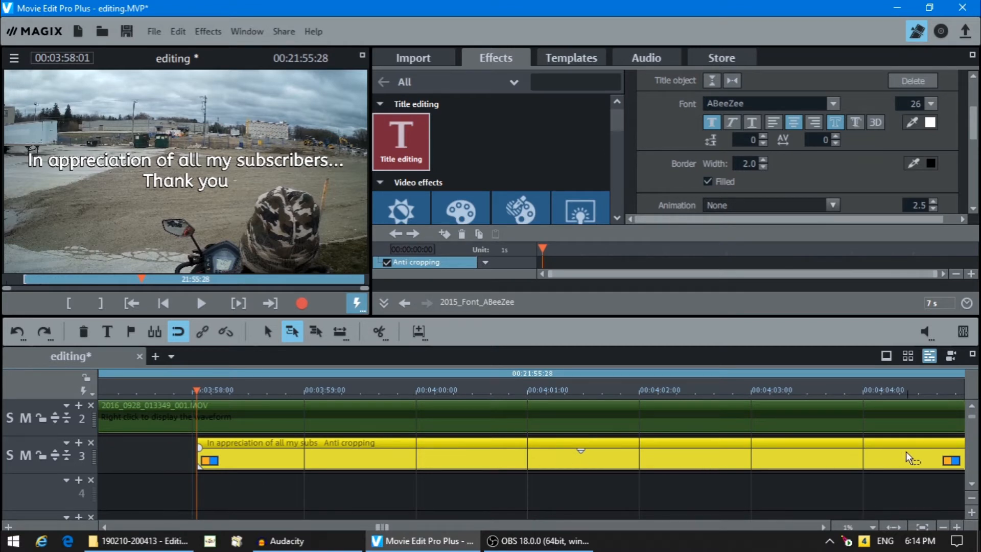
click(945, 388)
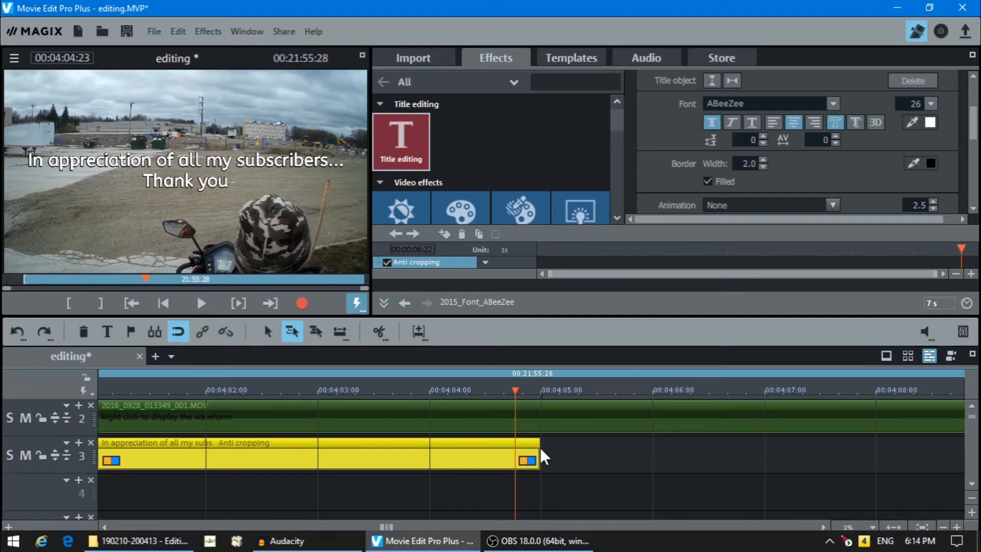
drag(514, 389, 133, 402)
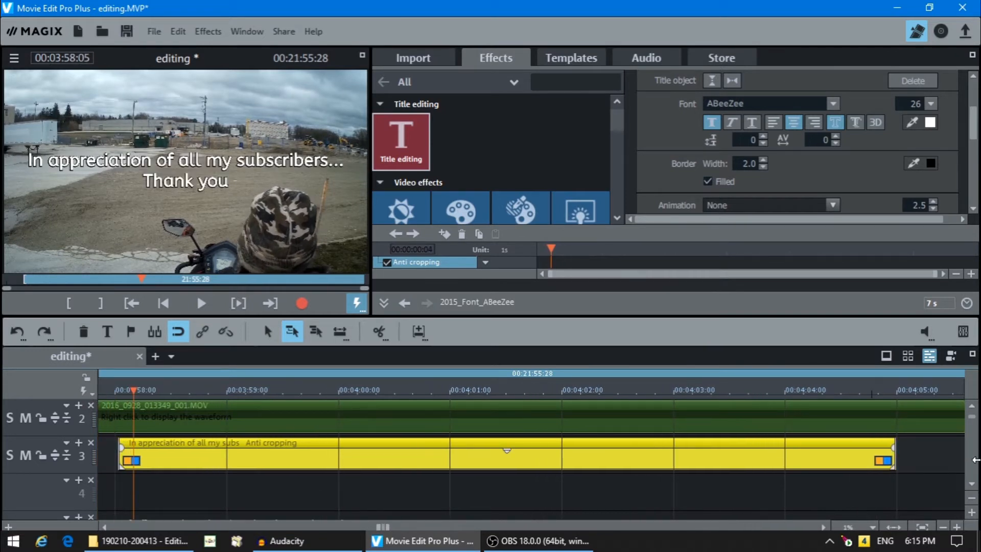
drag(894, 460, 782, 458)
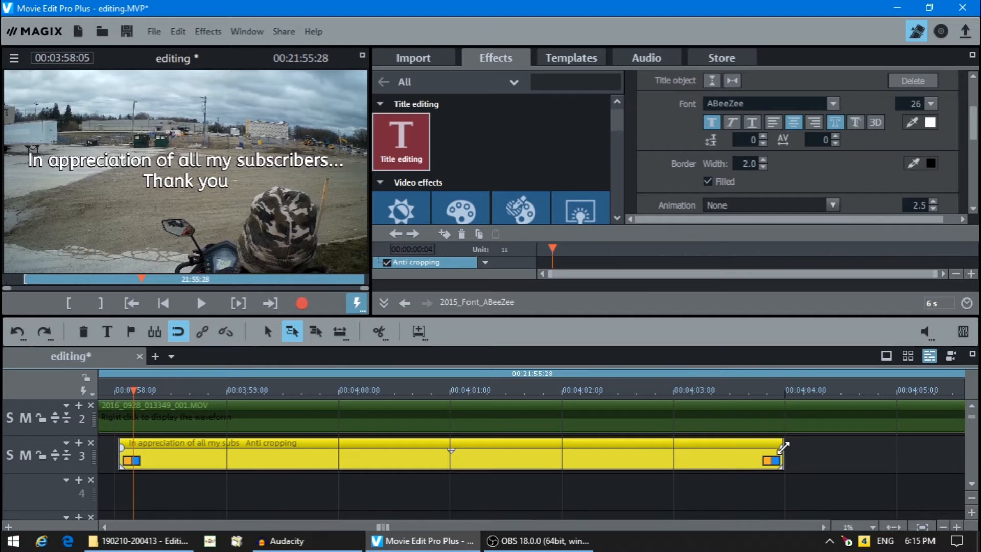
drag(782, 448, 450, 451)
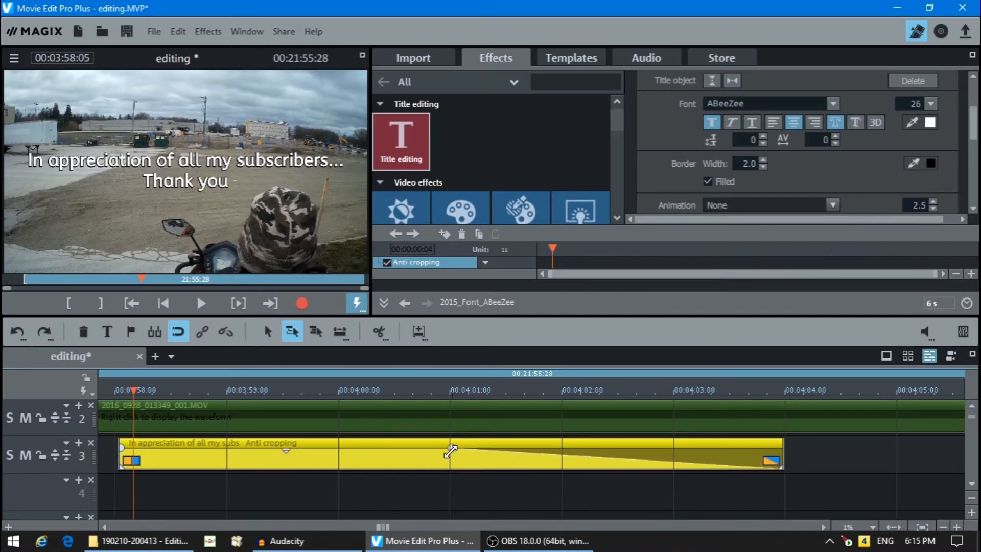
Split the 2016_0928_013349_001.MOV clip at 00:04:08:00 and delete everything after the cut.
click(971, 405)
click(810, 423)
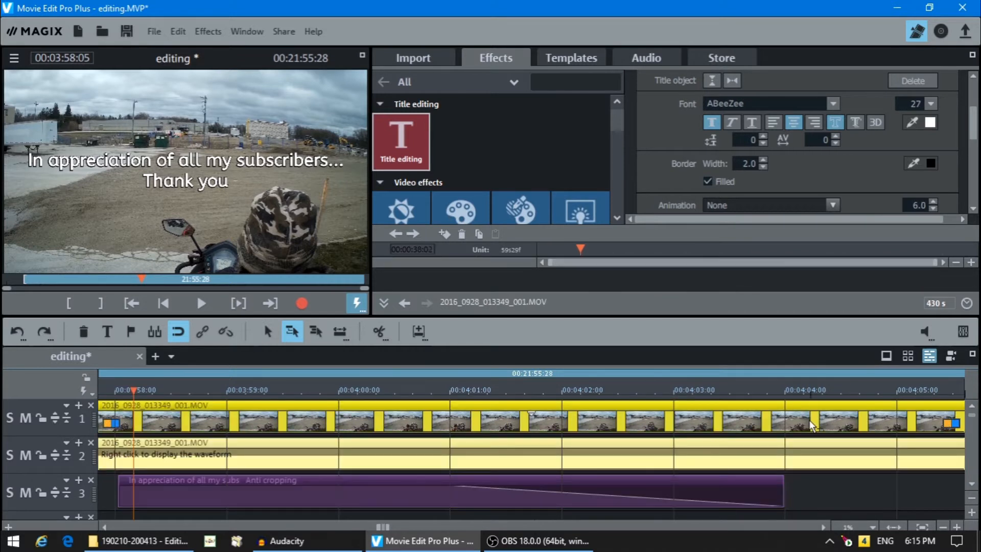
click(823, 526)
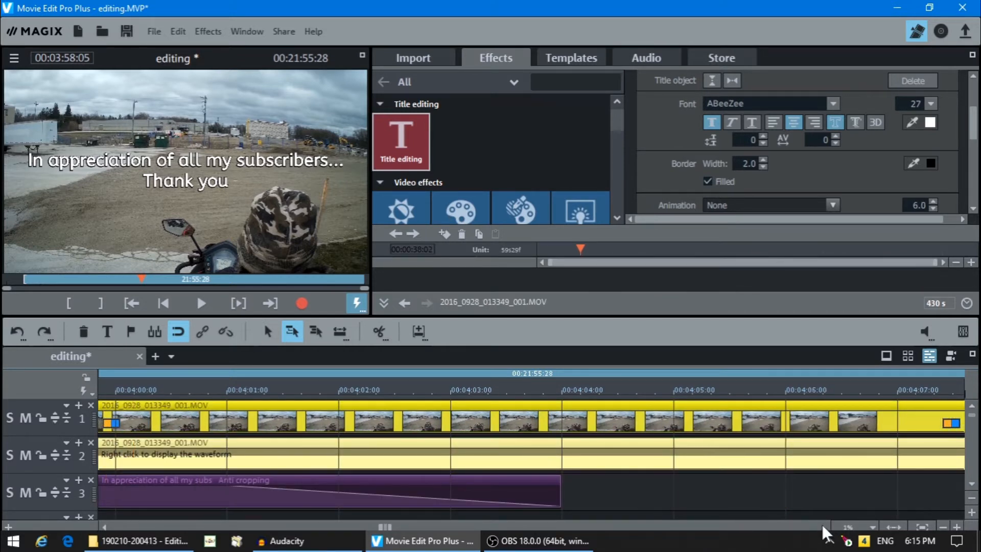
click(450, 389)
drag(450, 388, 784, 389)
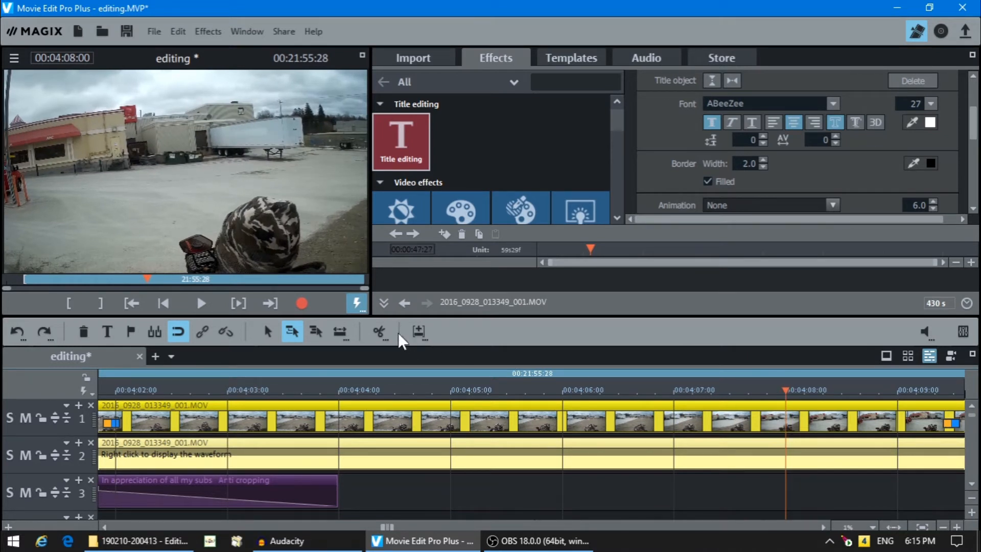
click(379, 331)
click(83, 332)
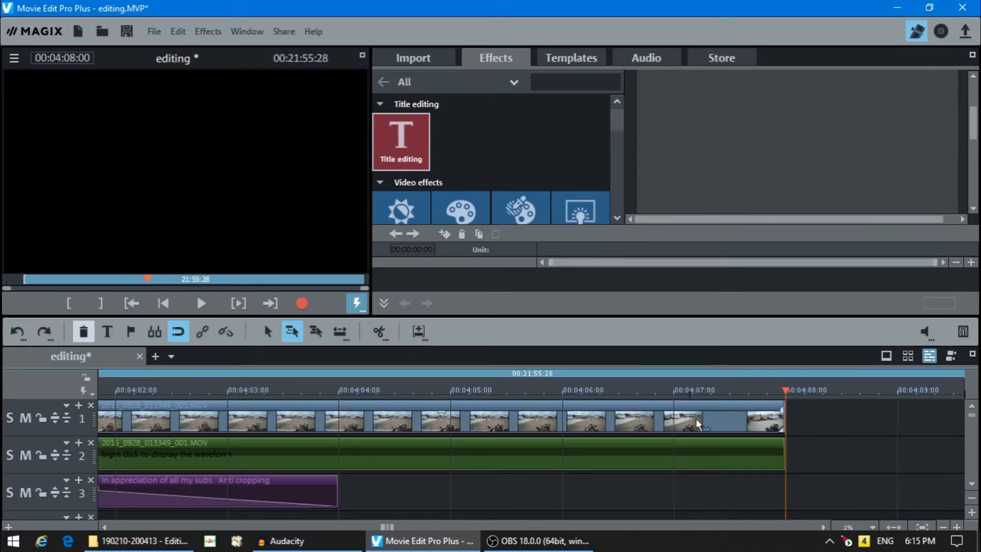
Fade out the last 2 seconds of the trimmed motorcycle clip and place black.jpg directly after it on track 1.
click(782, 409)
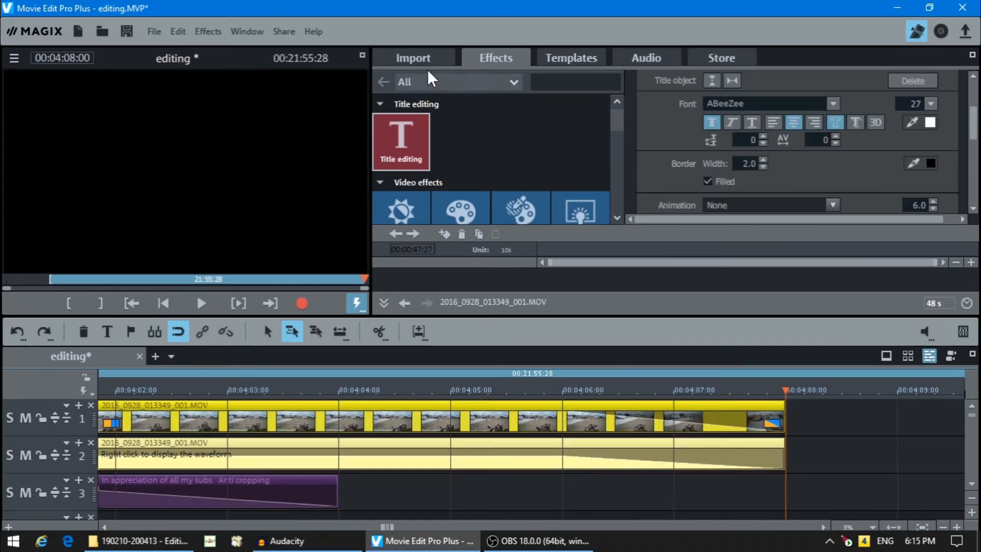
click(415, 58)
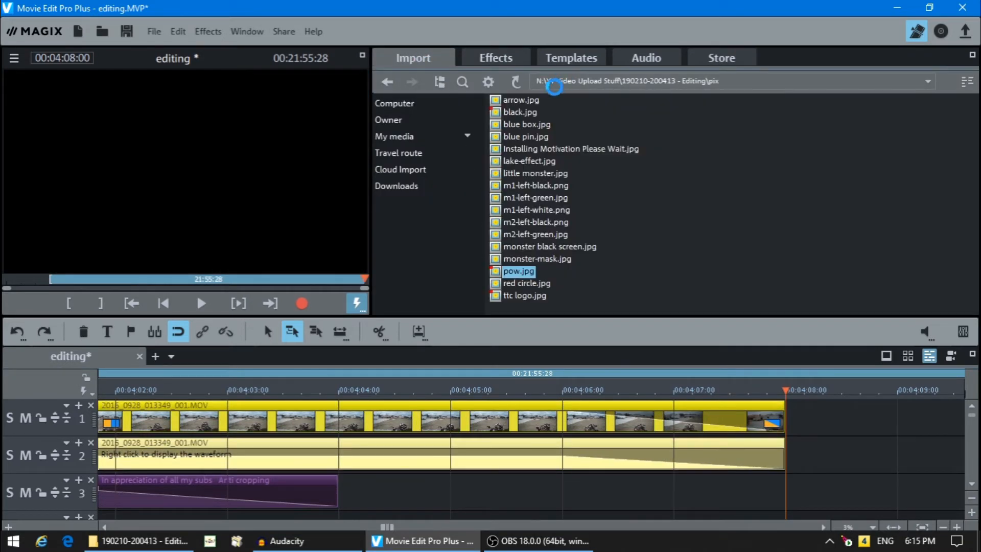
double_click(495, 111)
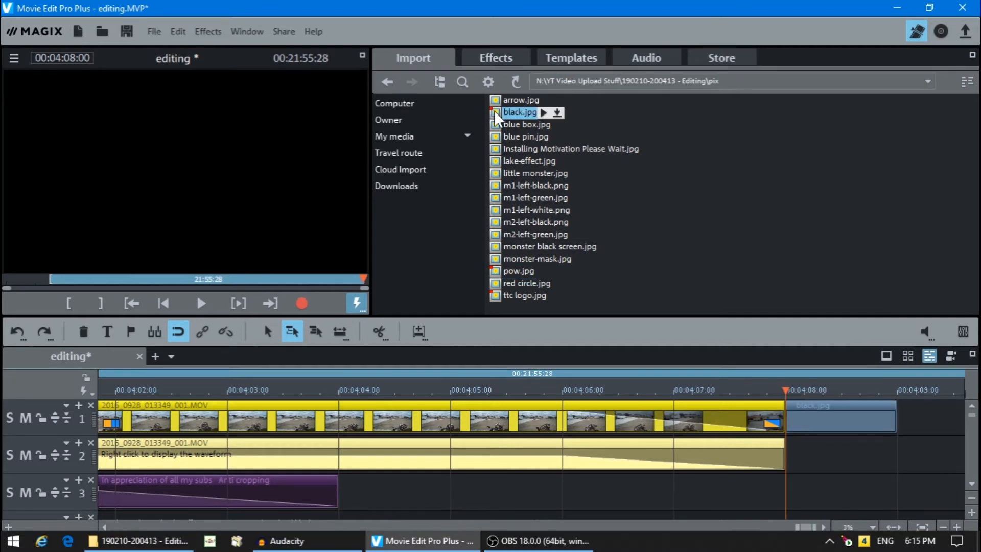
Save the project and return the playhead to the start of the 2016_0928_013349_001.MOV clip at 00:03:20:02.
key(q)
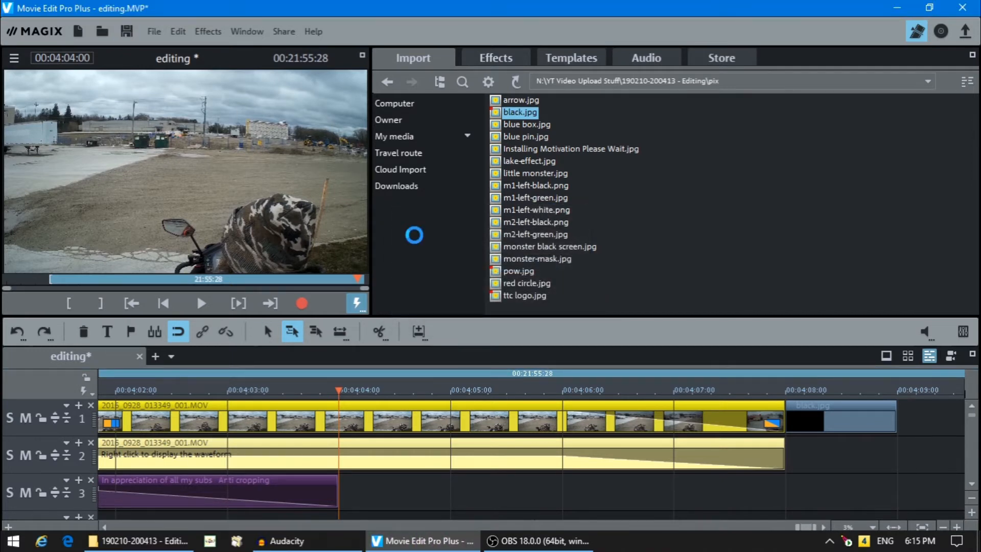
key(q)
key(q)
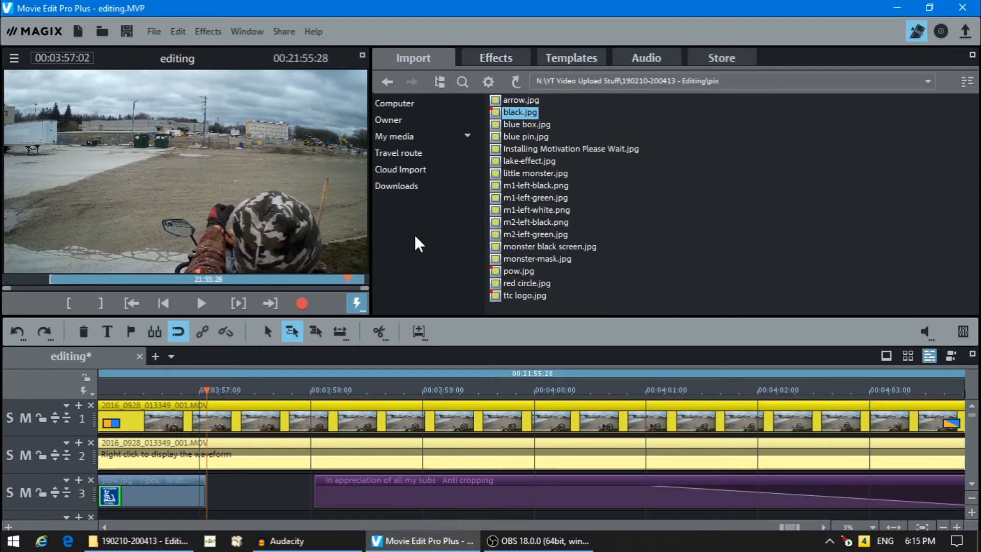
key(q)
key(q)
key(q)
key(q)
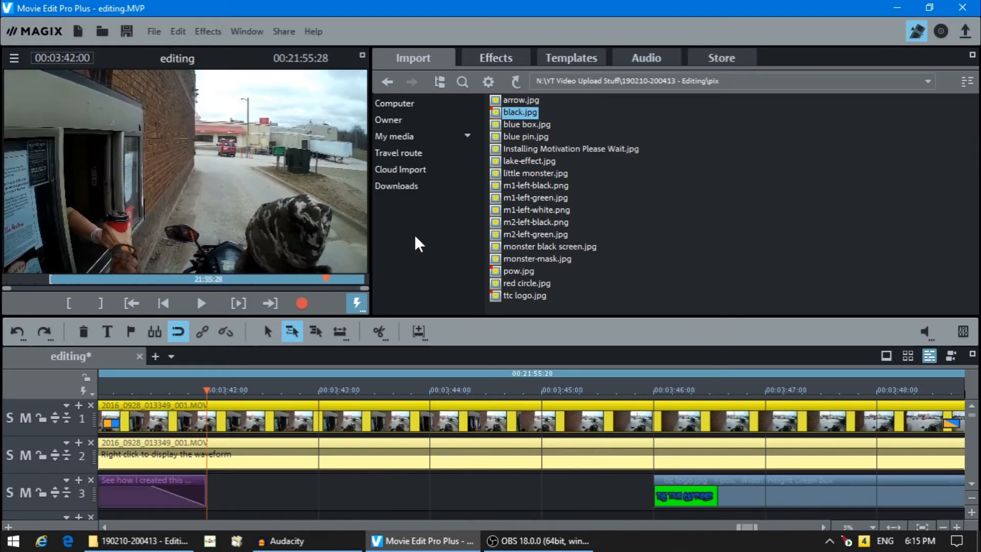
key(q)
key(q)
key(q)
key(q)
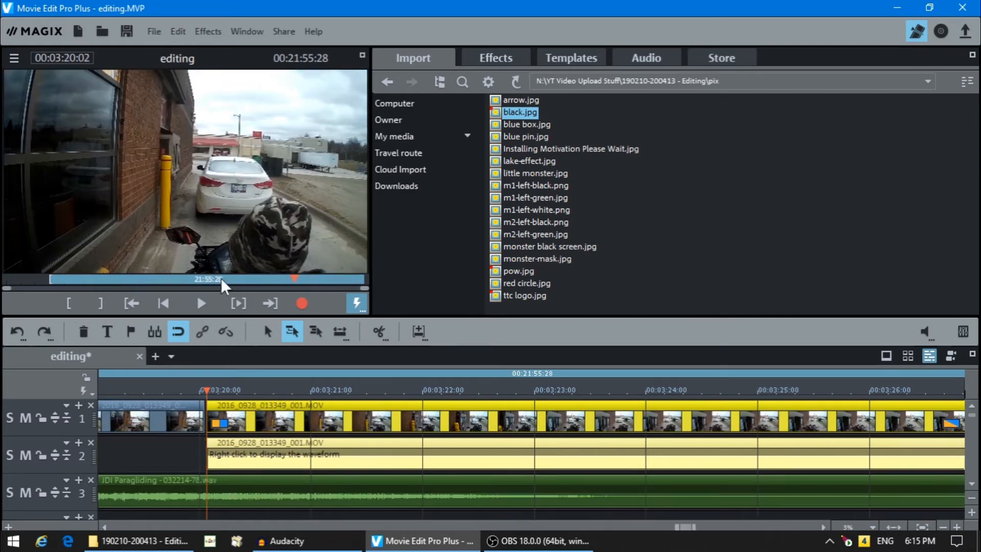
Play the closing 2016_0928_013349_001.MOV clip and change its track 2 audio volume to a preset decibel level.
click(201, 302)
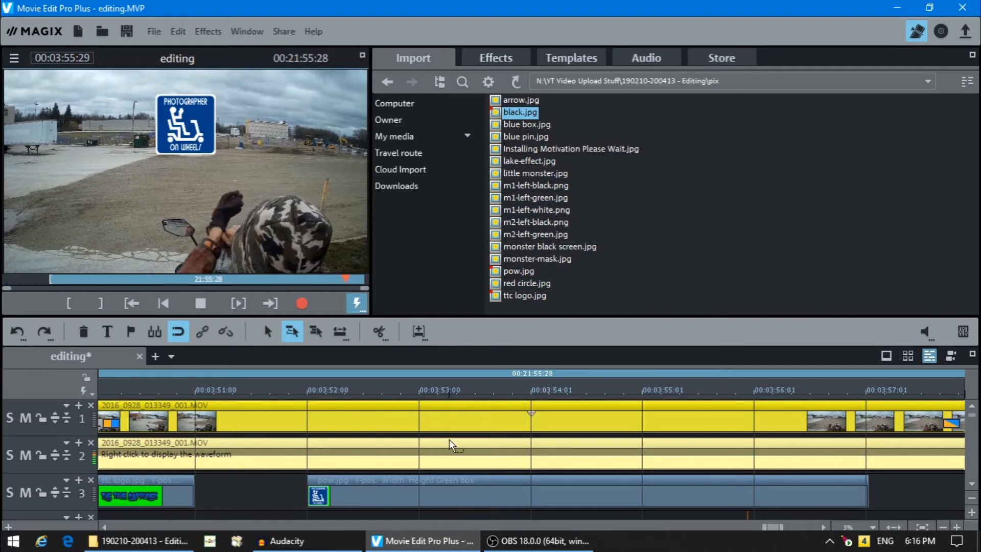
click(456, 460)
right_click(456, 459)
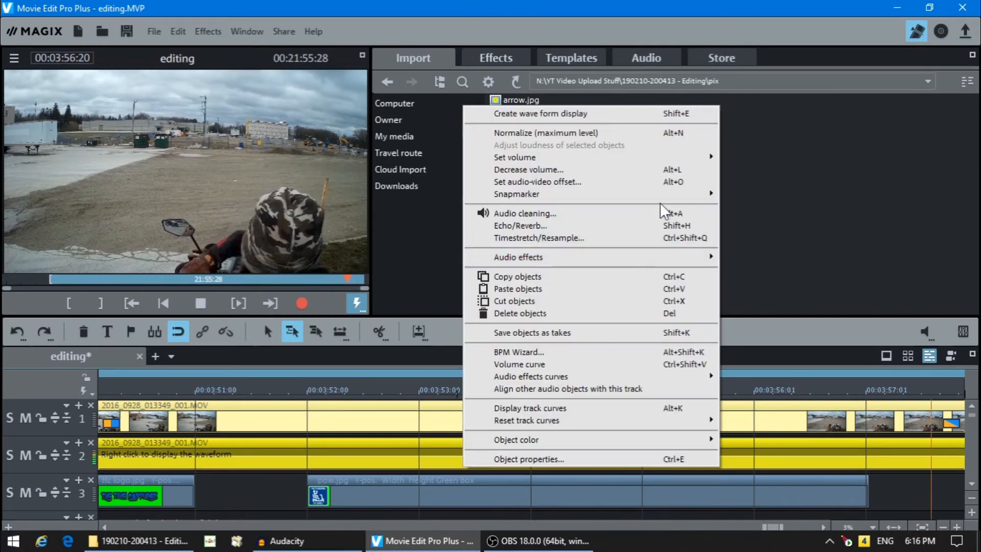
mouse_move(712, 157)
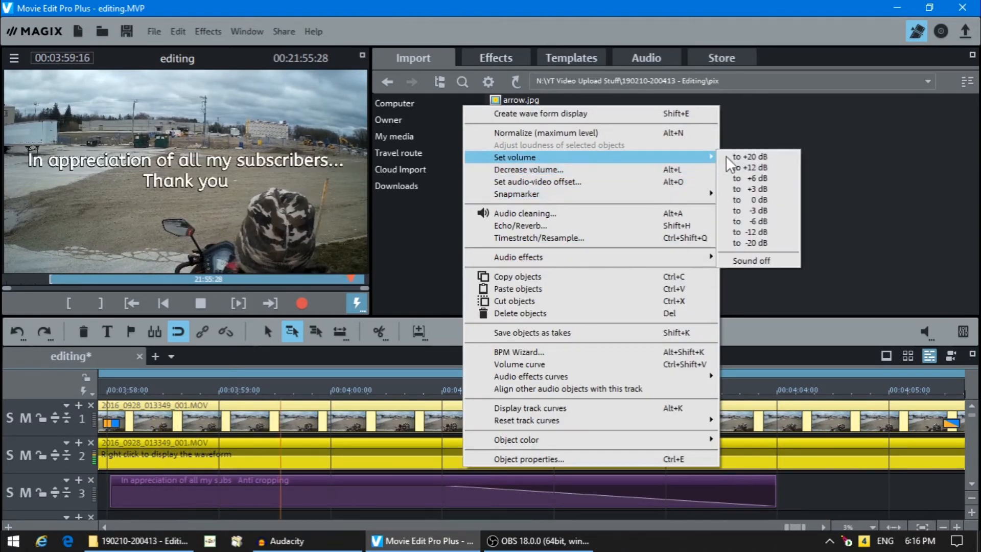
click(742, 183)
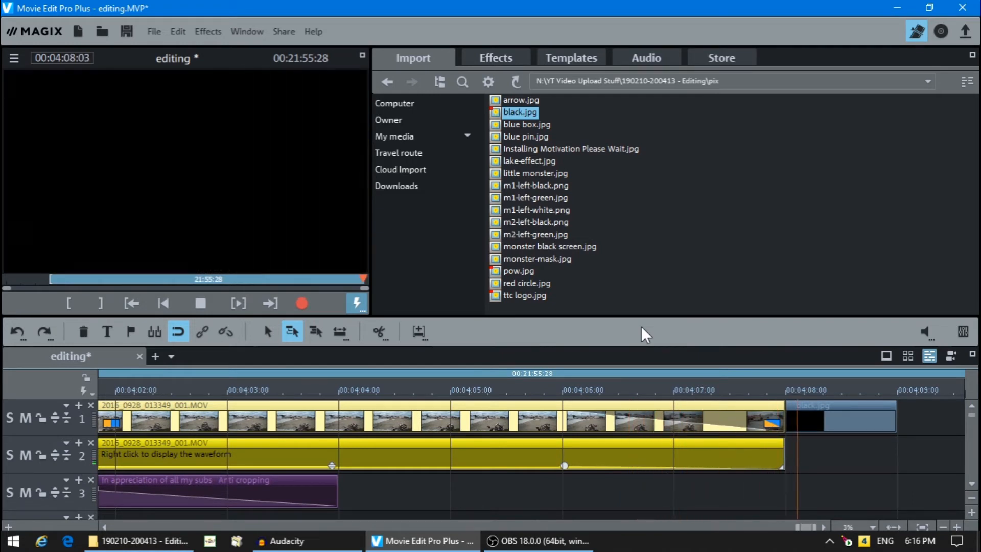
Play back the opening of the closing motorcycle clip from 00:03:20:02 to check its audio volume.
click(198, 301)
click(199, 303)
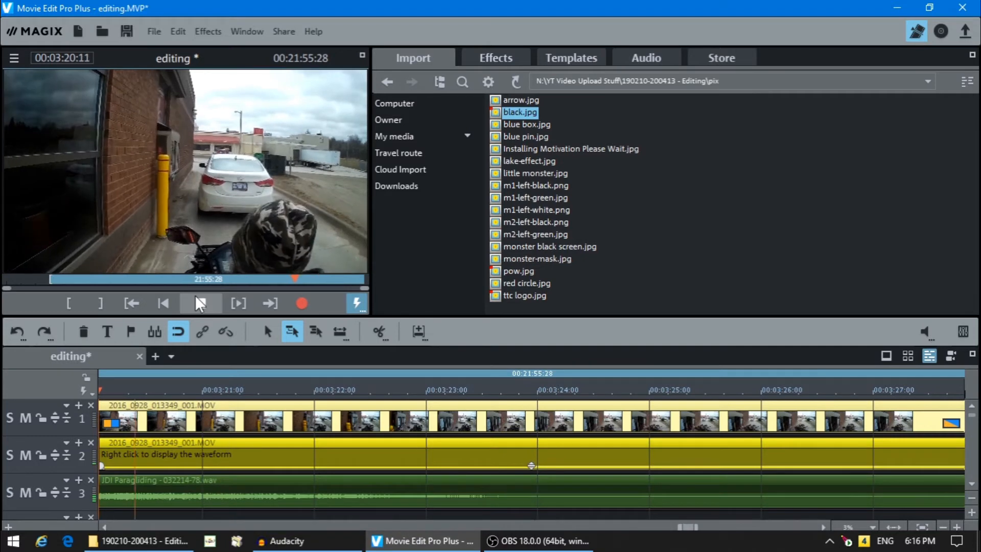
click(199, 304)
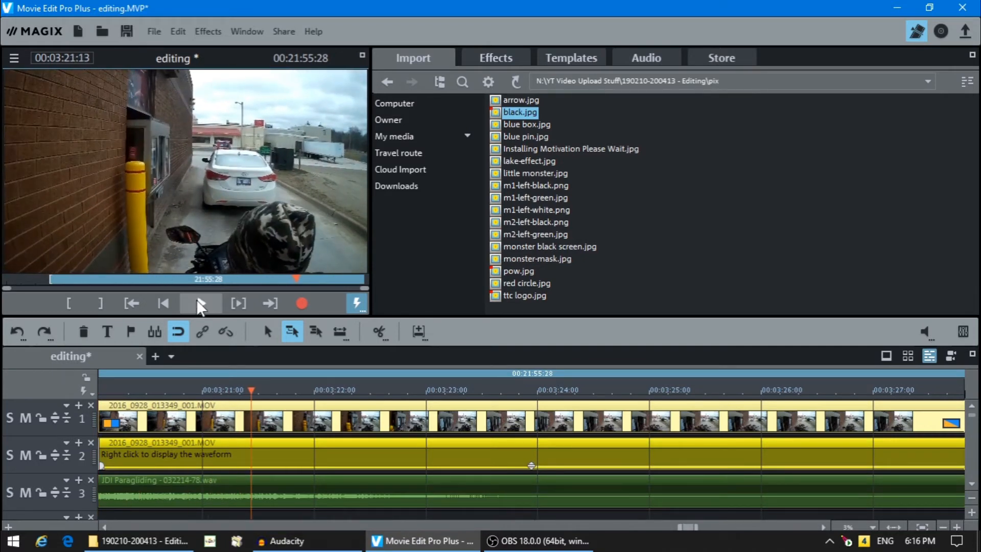
click(199, 304)
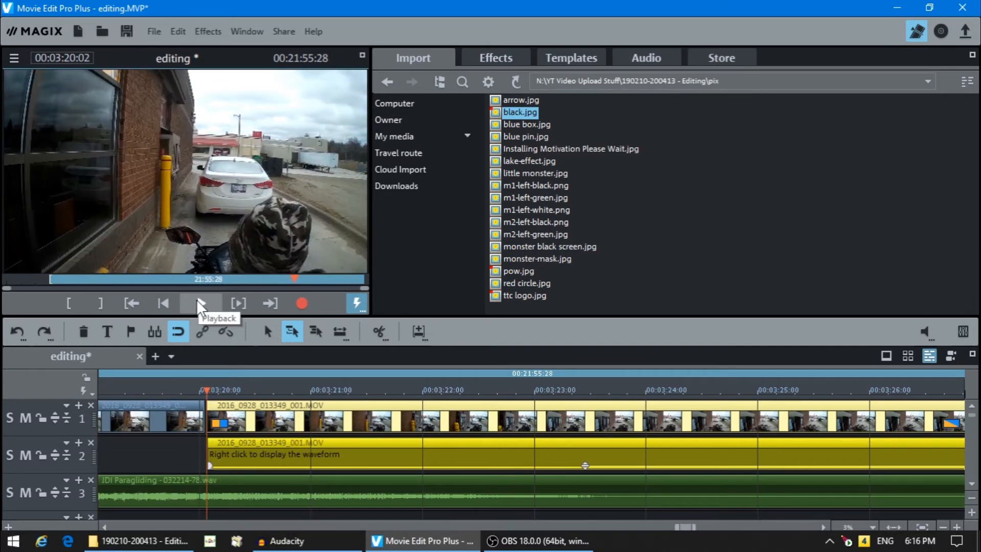
Apply the proDAD Mercalli 2.0 stabilization effect to the 2016_0928_013349_001.MOV clip starting at 00:00:30:00.
key(Home)
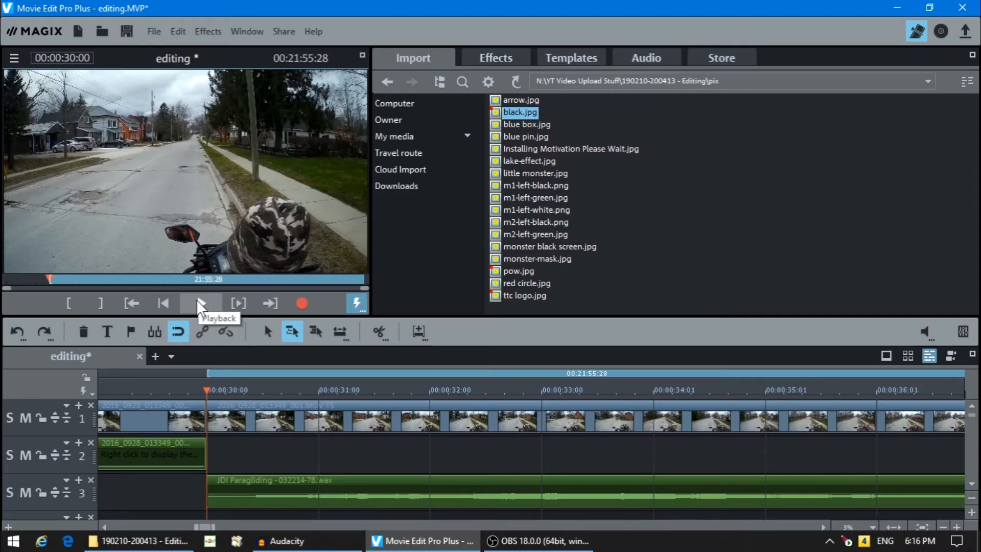
click(275, 420)
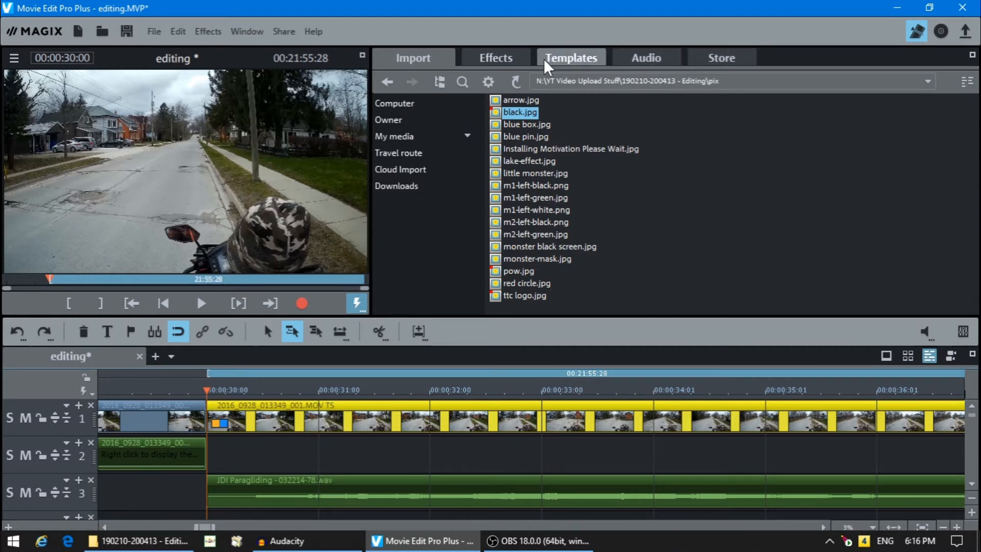
click(487, 58)
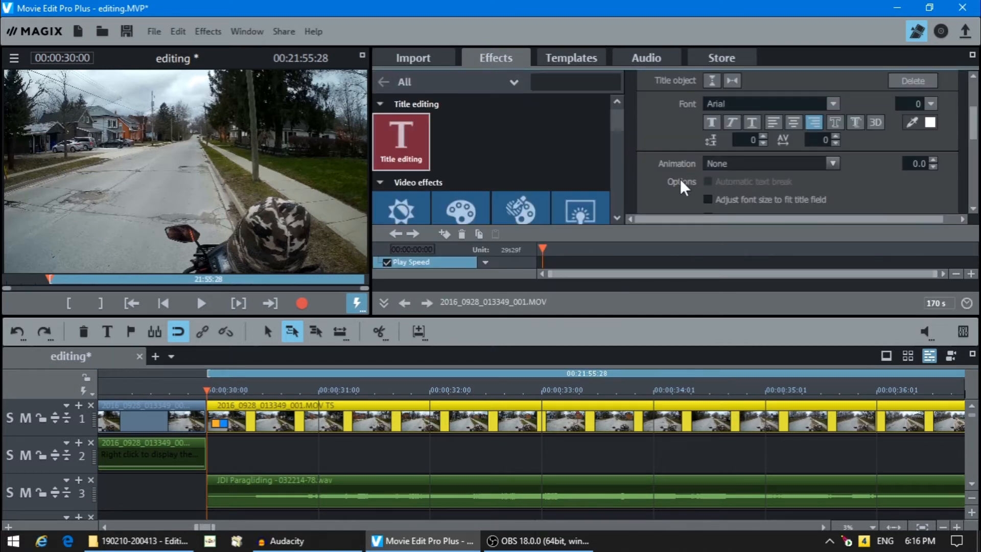
drag(614, 119, 615, 149)
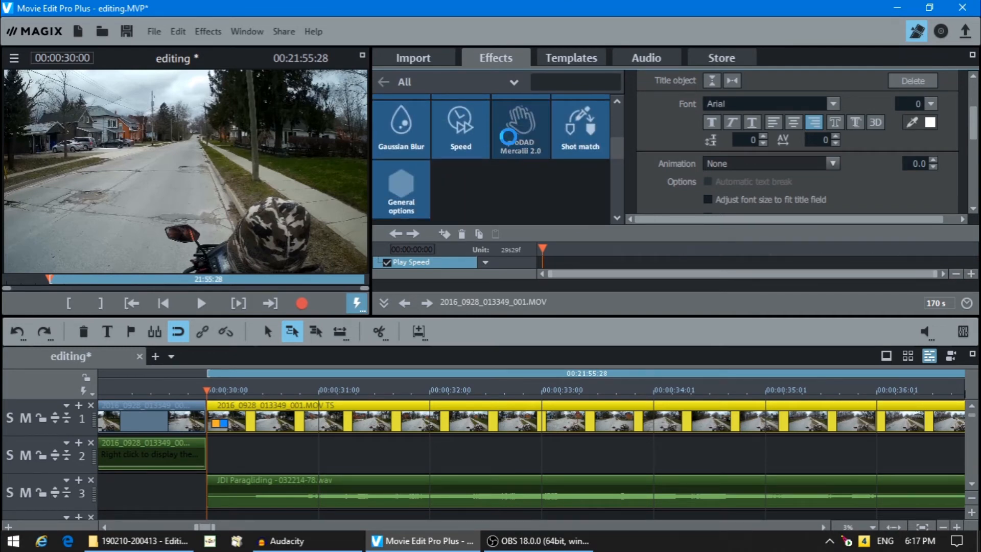
click(508, 137)
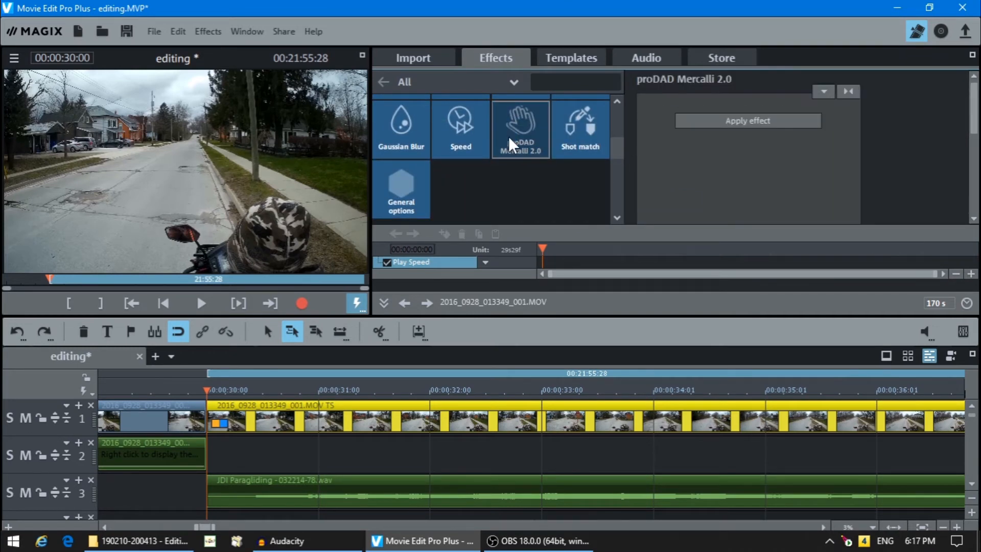
click(740, 122)
click(738, 118)
Enable horizontal and vertical tilt reduction for the Mercalli effect and set both values to 0.80.
drag(973, 102, 966, 149)
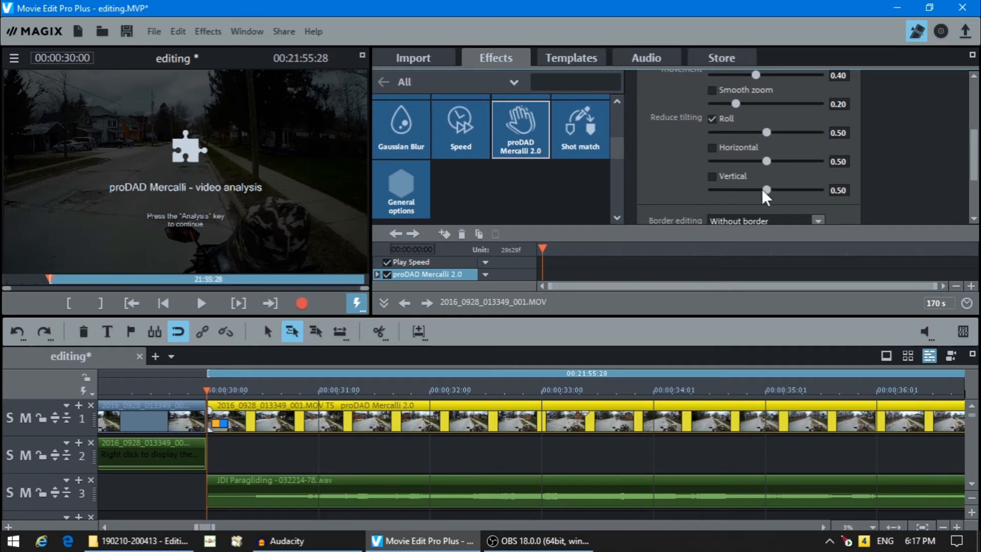
click(711, 147)
click(711, 176)
drag(837, 191, 842, 191)
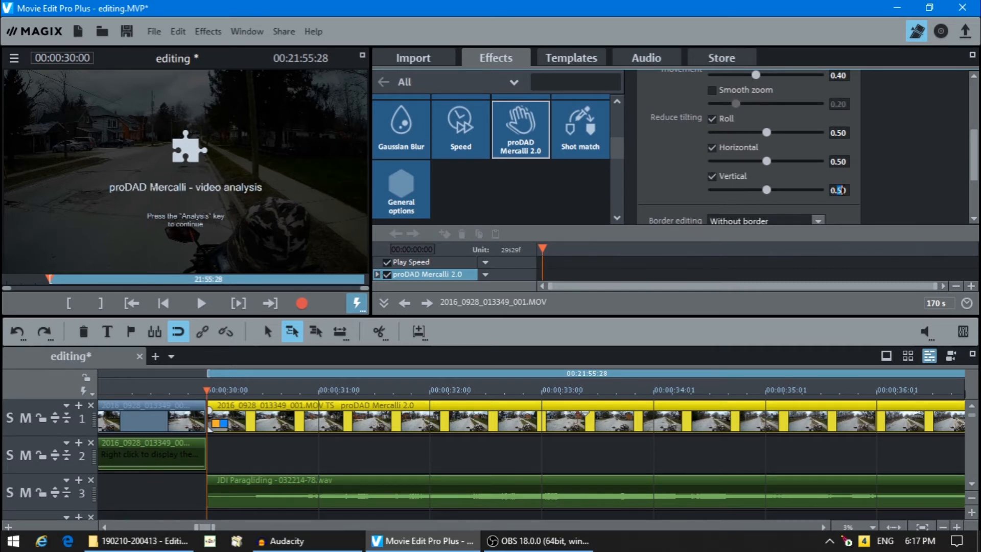
text(8)
key(Return)
click(837, 162)
drag(837, 161, 843, 161)
text(8)
key(Return)
Run the Mercalli video analysis on the clip with Smooth zoom enabled and save the project.
drag(974, 159, 972, 131)
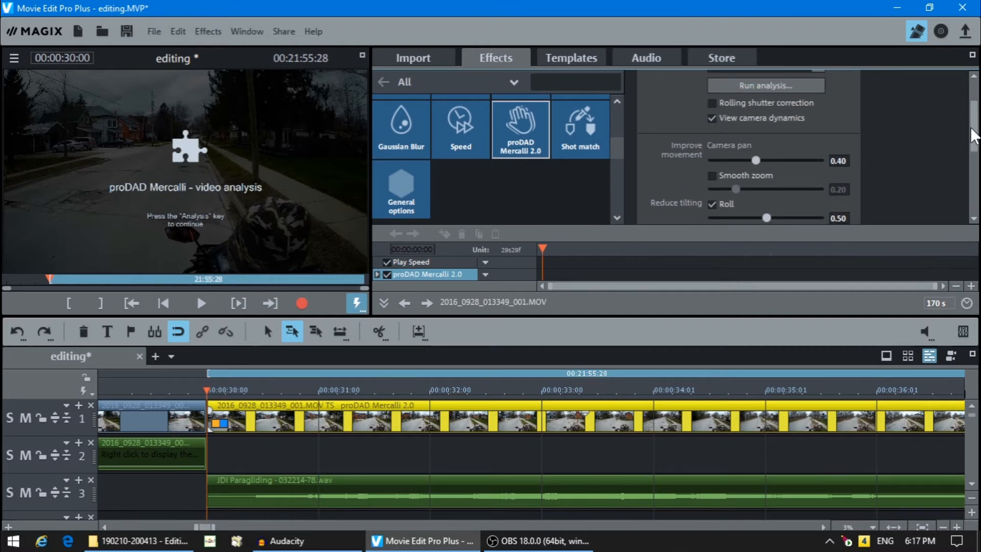
click(711, 177)
click(761, 87)
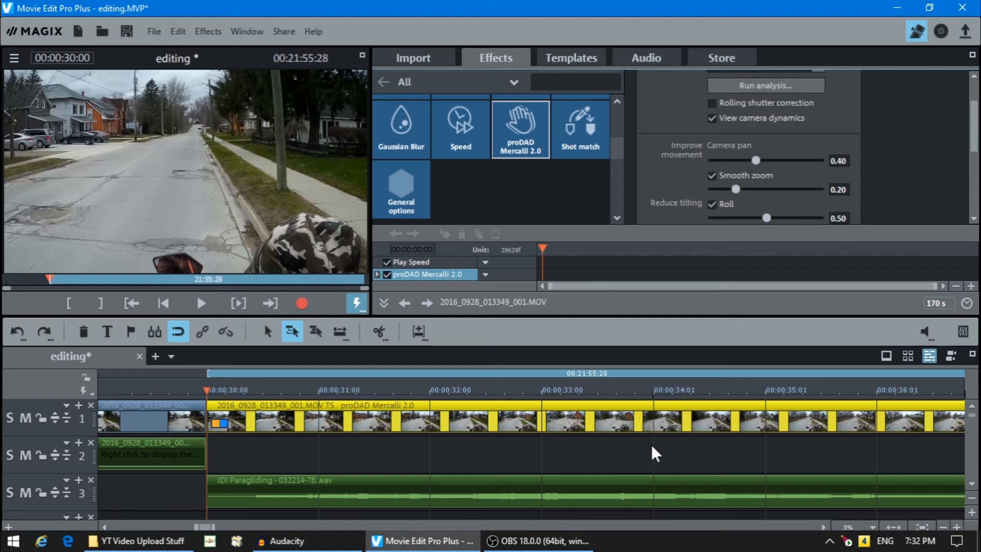
click(132, 36)
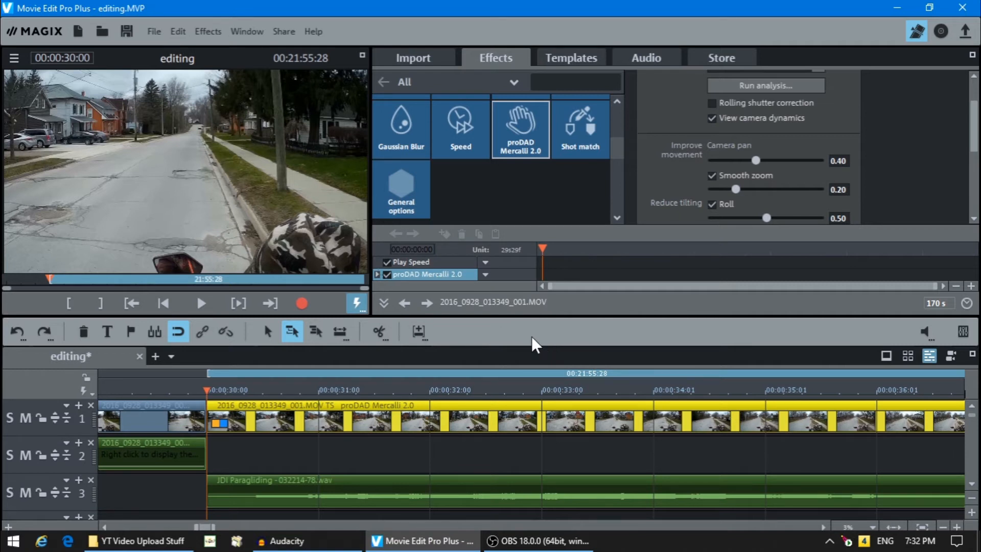
Export the whole movie as MPEG-4 file editing.mp4 at 1920x1080 and 29.97 fps, with the anti-interlace filter applied.
key(Home)
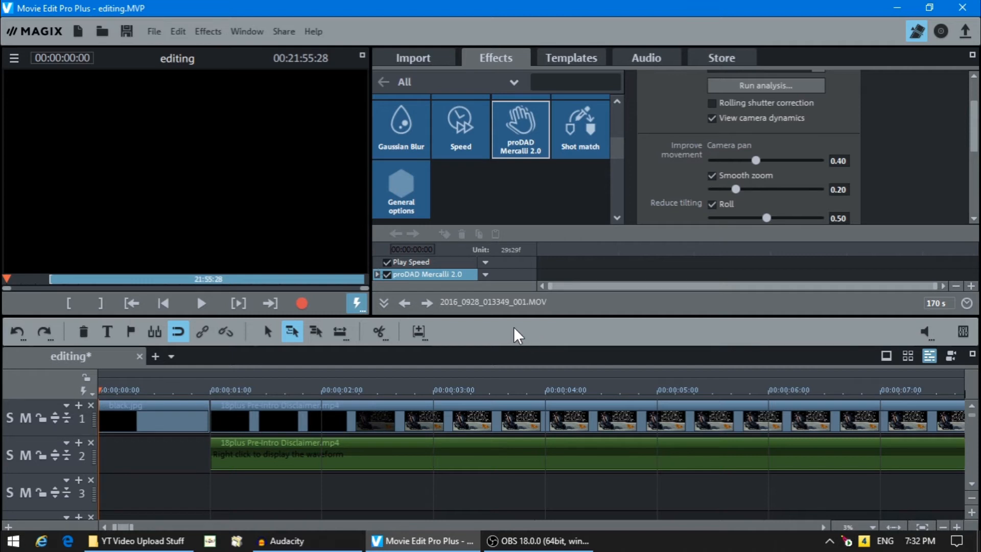
click(151, 29)
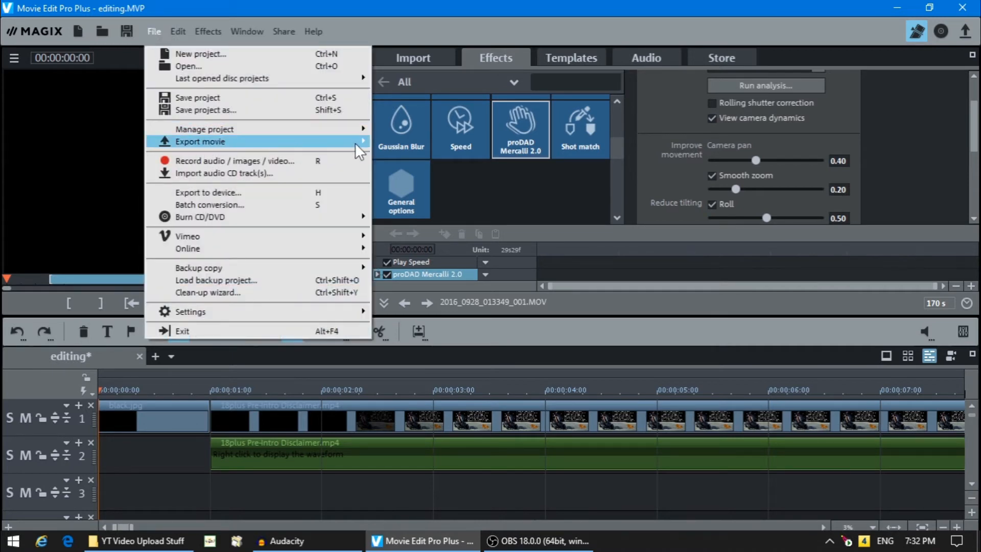
mouse_move(358, 143)
click(457, 240)
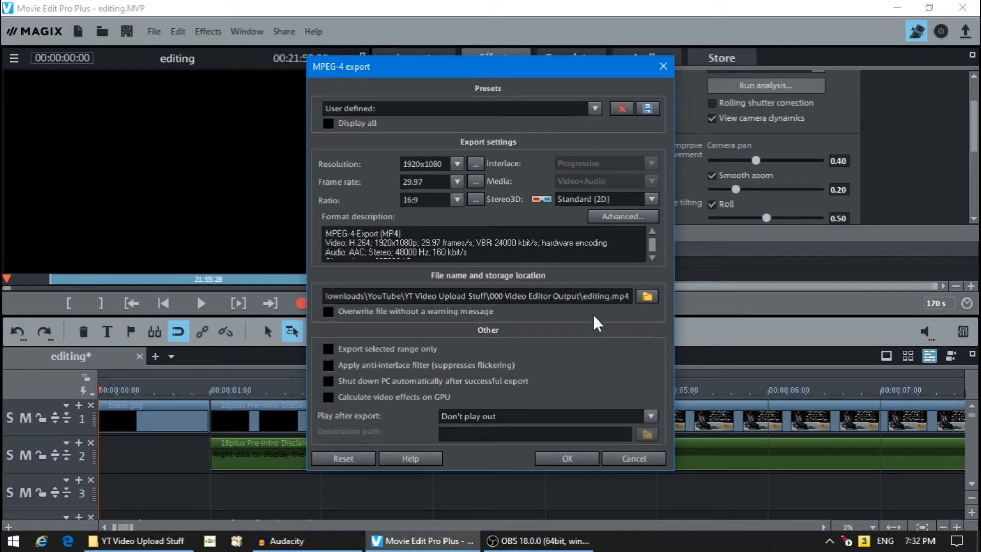
drag(584, 298, 630, 299)
click(328, 365)
click(556, 456)
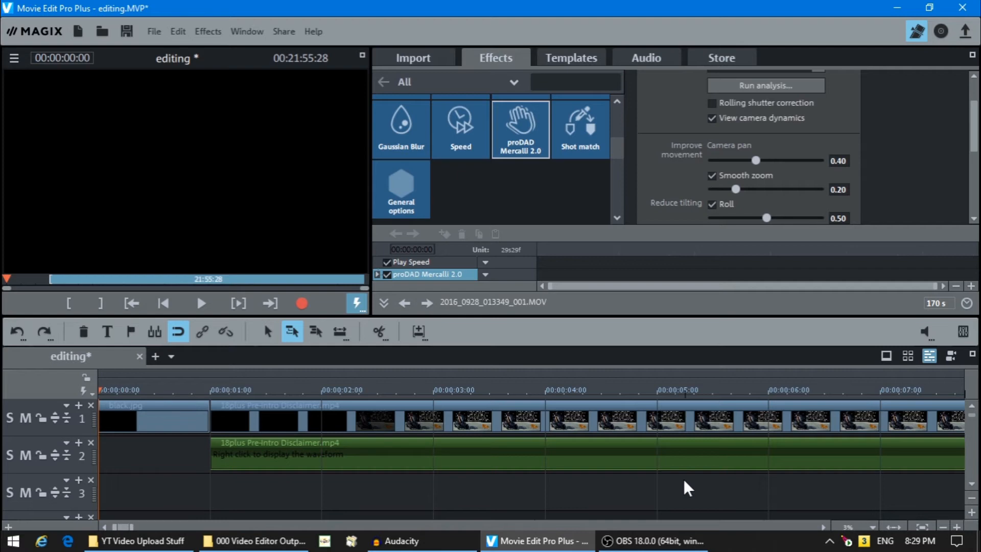
Play the exported editing.mp4 from the 000 Video Editor Output folder in VLC and return to Movie Edit Pro Plus.
click(267, 544)
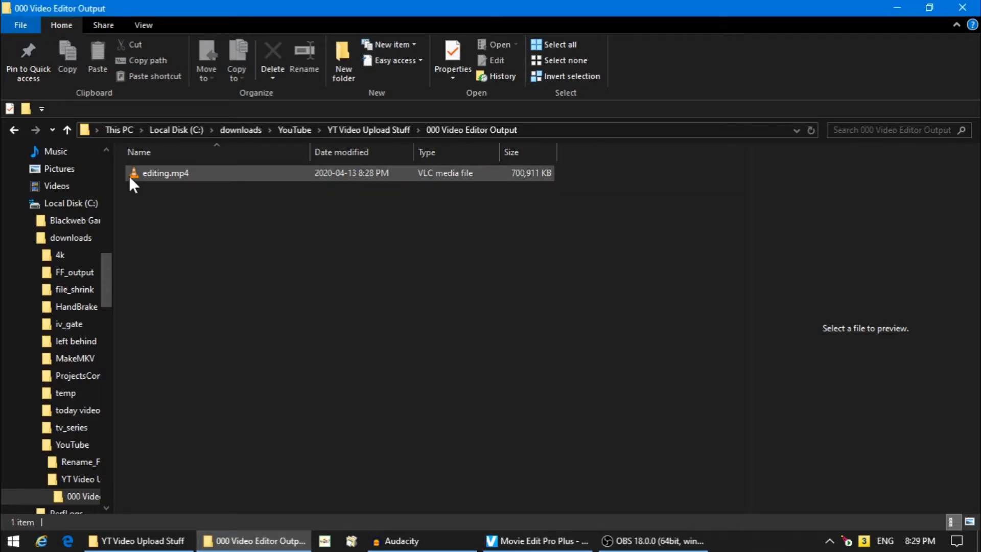
mouse_move(133, 172)
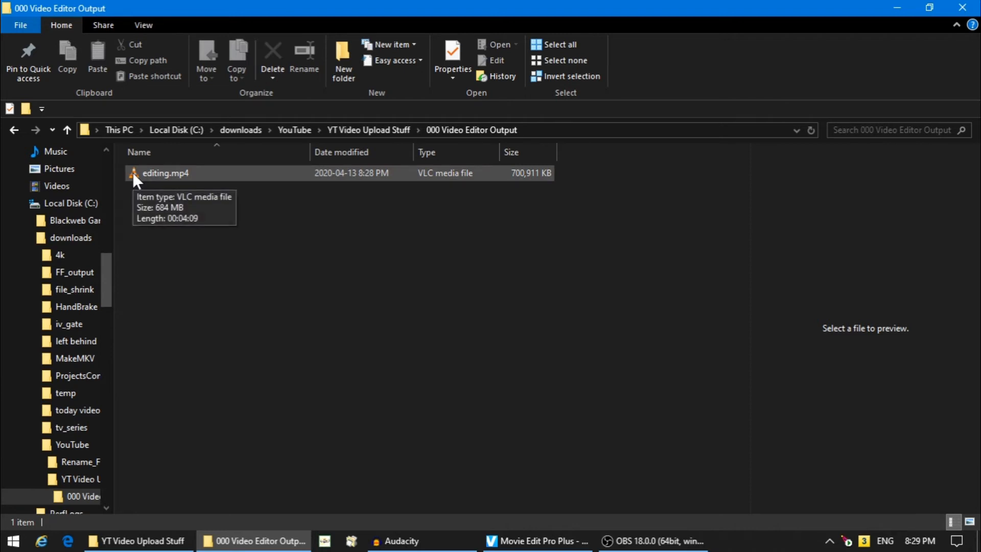
click(133, 173)
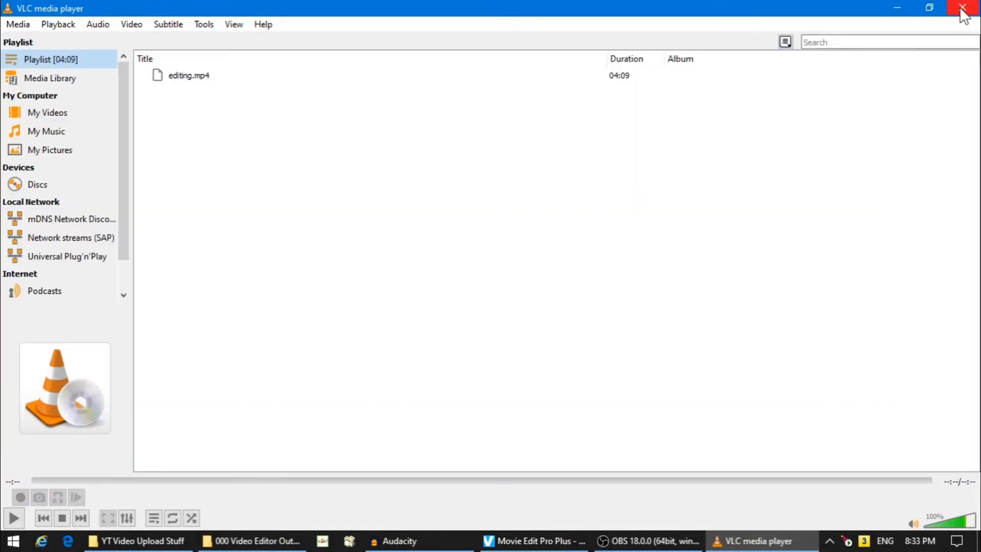
click(963, 7)
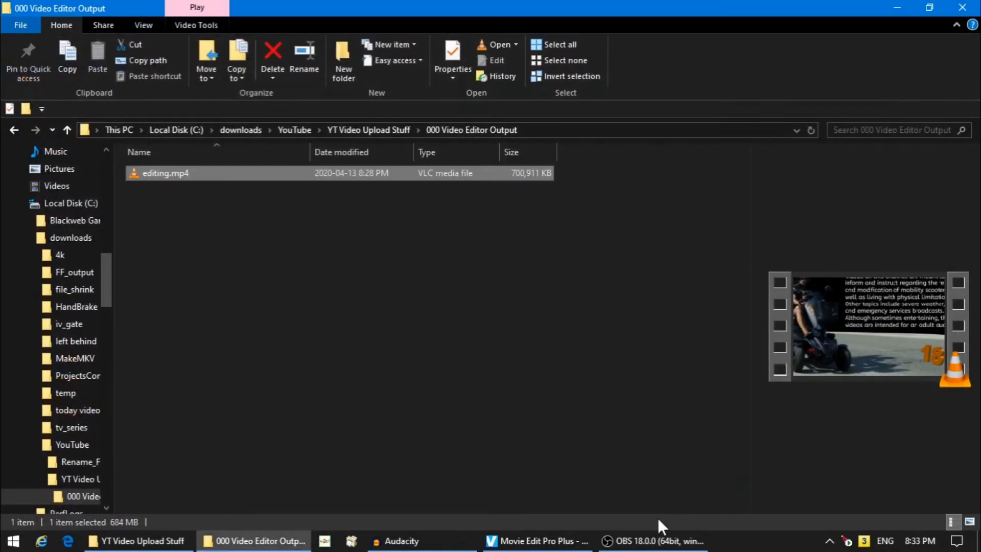
click(537, 540)
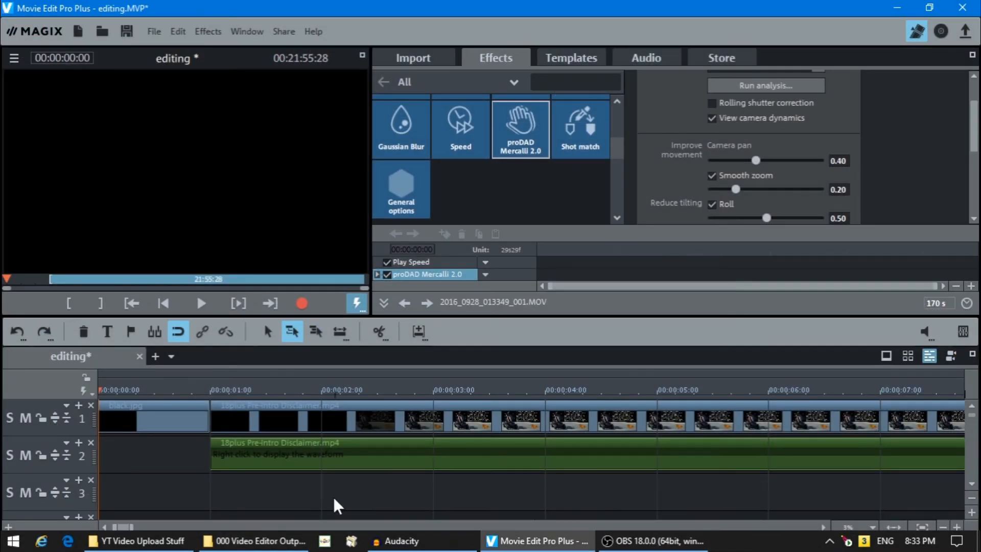
Reopen editing.mp4 in VLC, pause at about 03:28, and take a snapshot of the drive-through window frame.
click(243, 545)
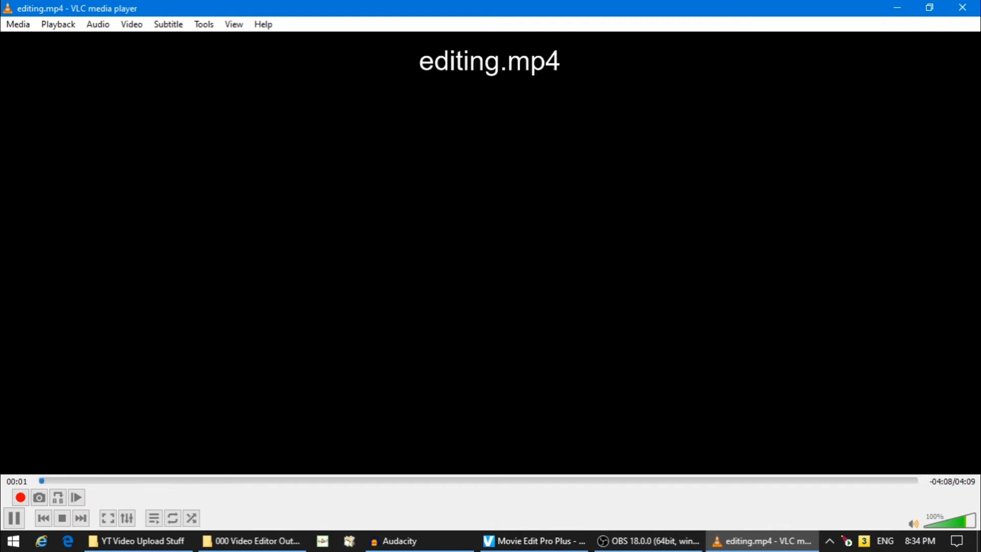
click(14, 517)
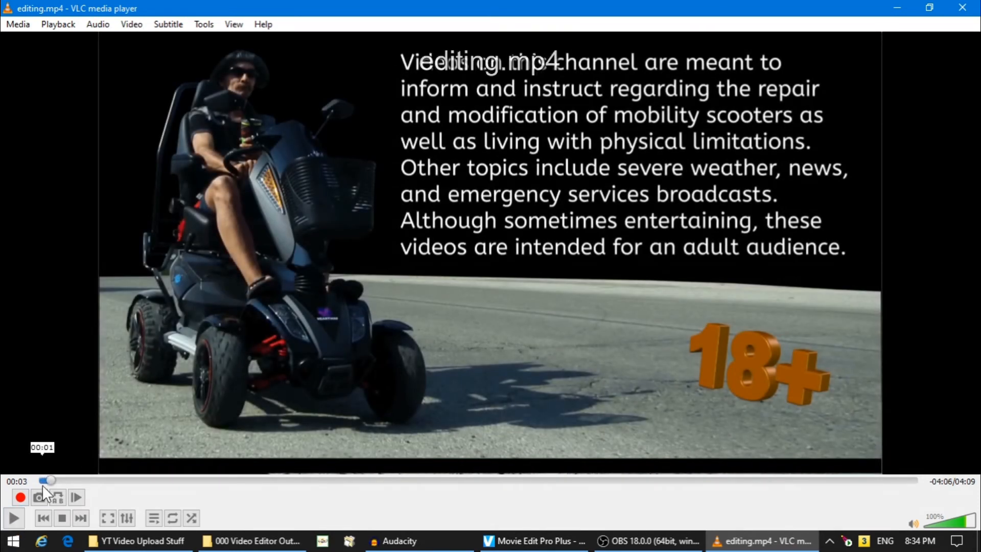
click(147, 480)
drag(148, 480, 753, 550)
drag(753, 454, 779, 456)
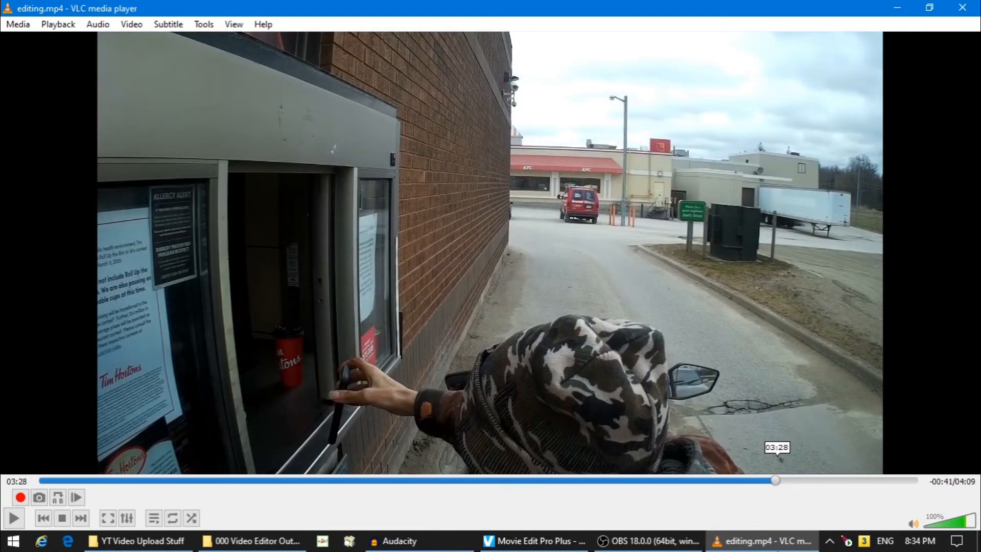
mouse_move(780, 458)
mouse_down()
mouse_move(824, 458)
mouse_move(780, 458)
mouse_up()
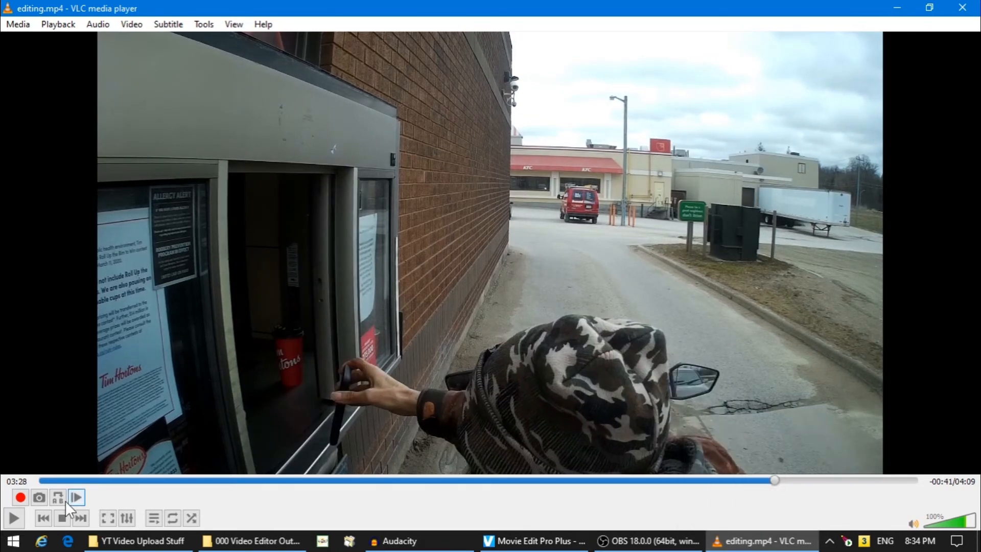
click(37, 501)
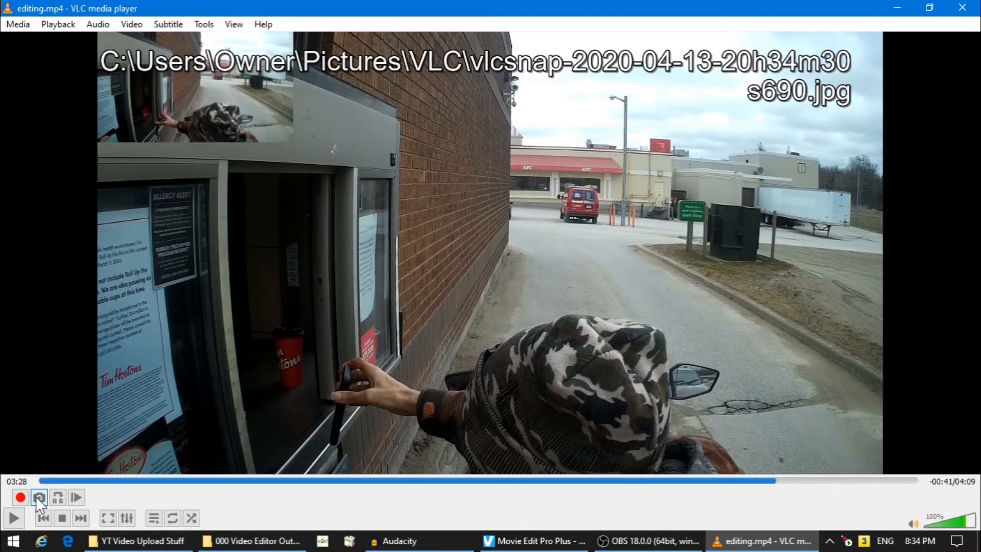
click(955, 8)
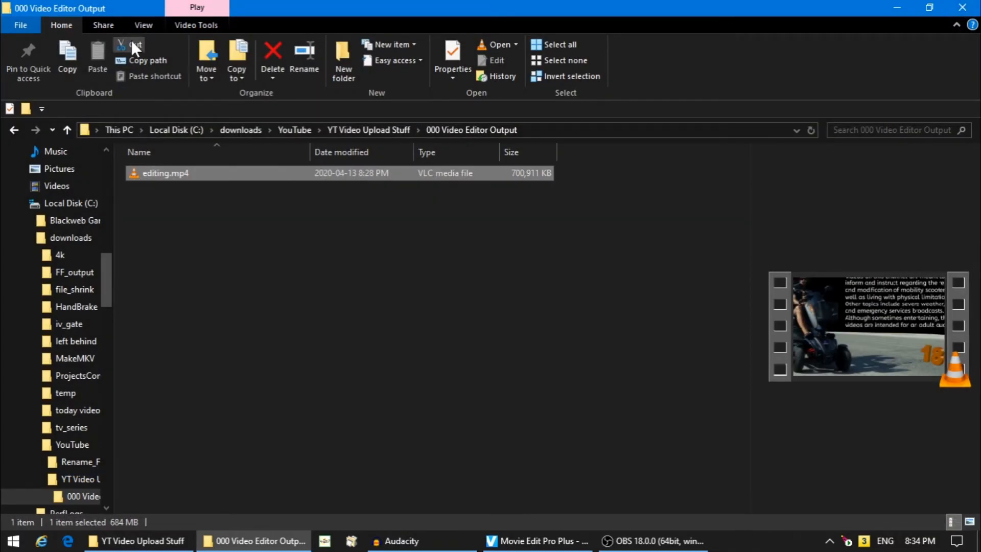
Move the cut editing.mp4 into the YouTube Uploads Ready folder inside YT Video Upload Stuff on drive N.
click(126, 546)
key(alt+Up)
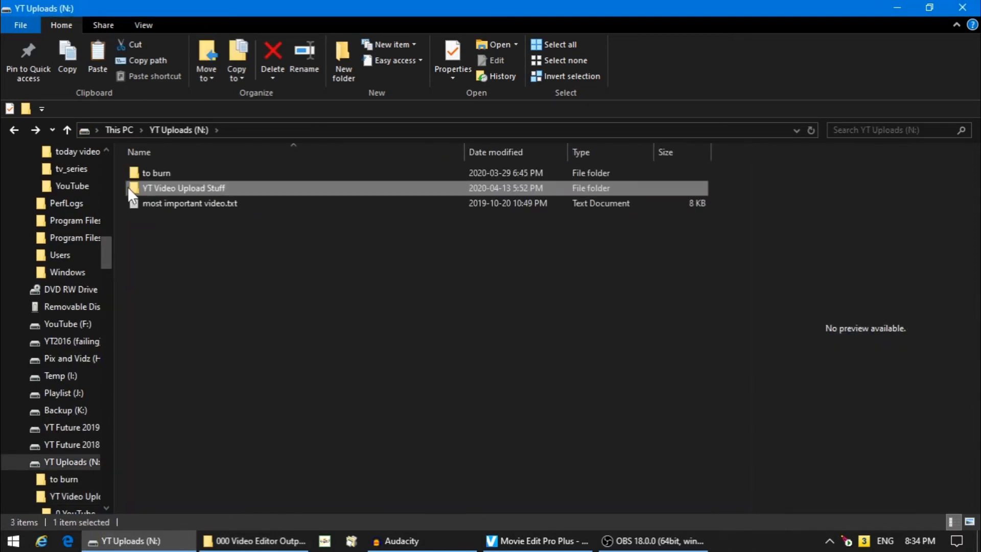
double_click(134, 187)
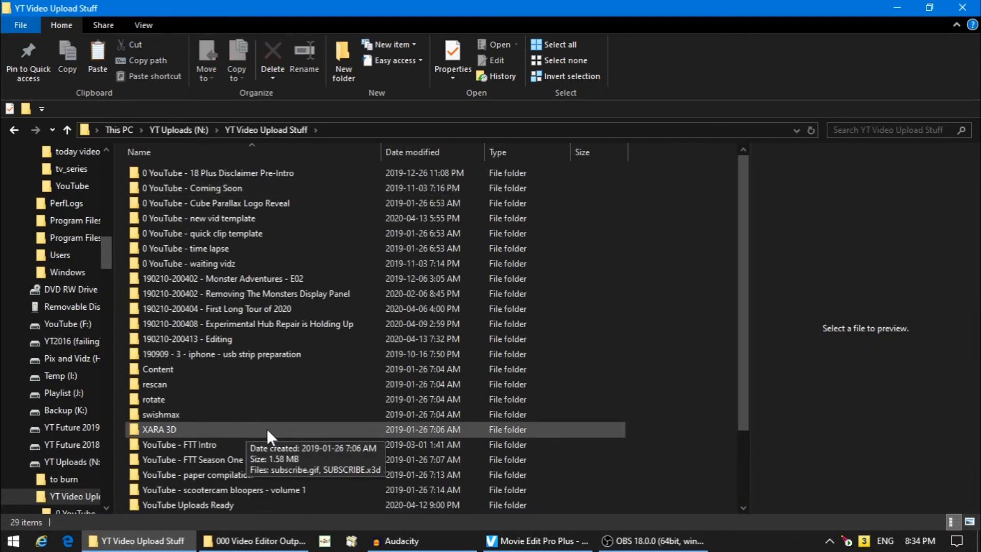
scroll(222, 446, down, 2)
double_click(134, 416)
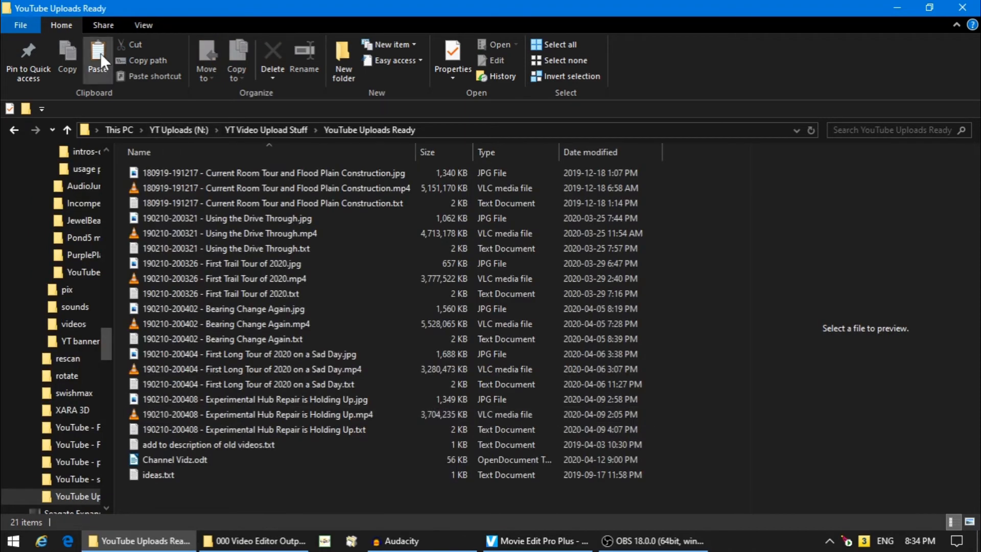
key(ctrl+v)
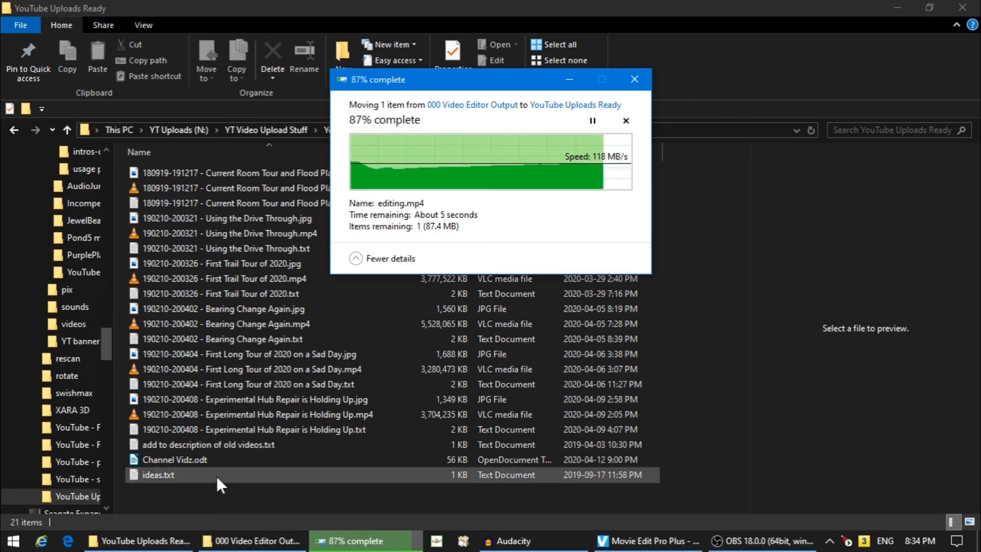
Launch Xara Photo & Graphic Designer and dismiss the upgrade offer.
click(23, 539)
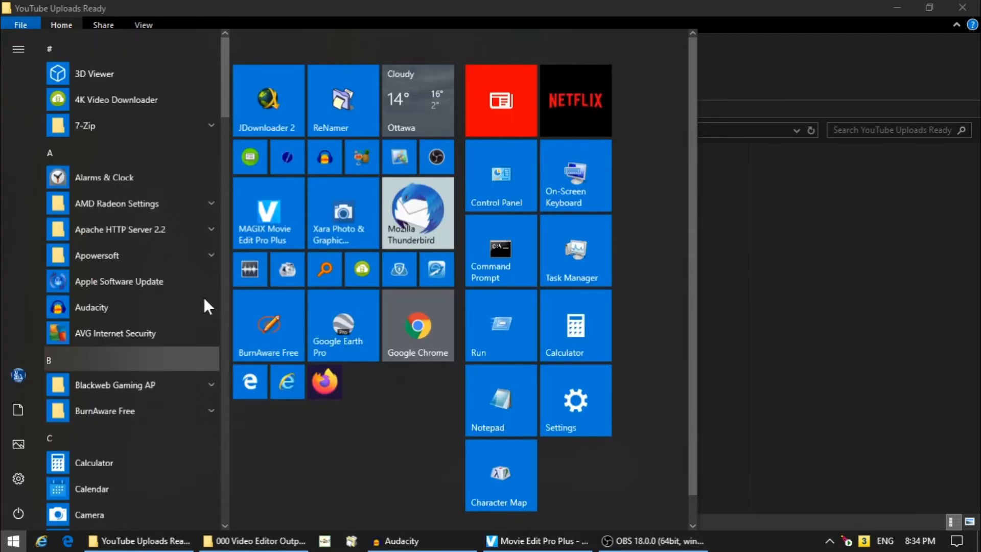
click(342, 207)
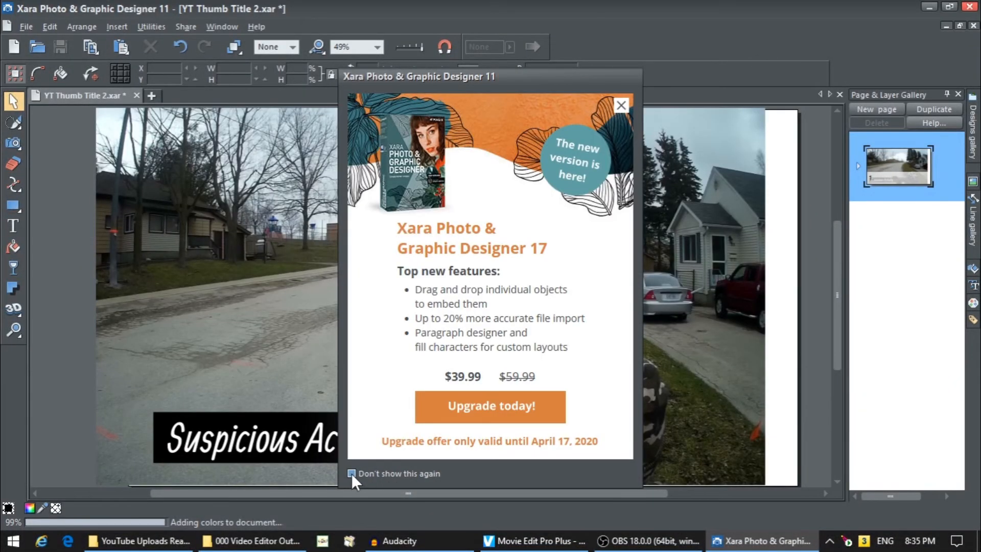
click(620, 102)
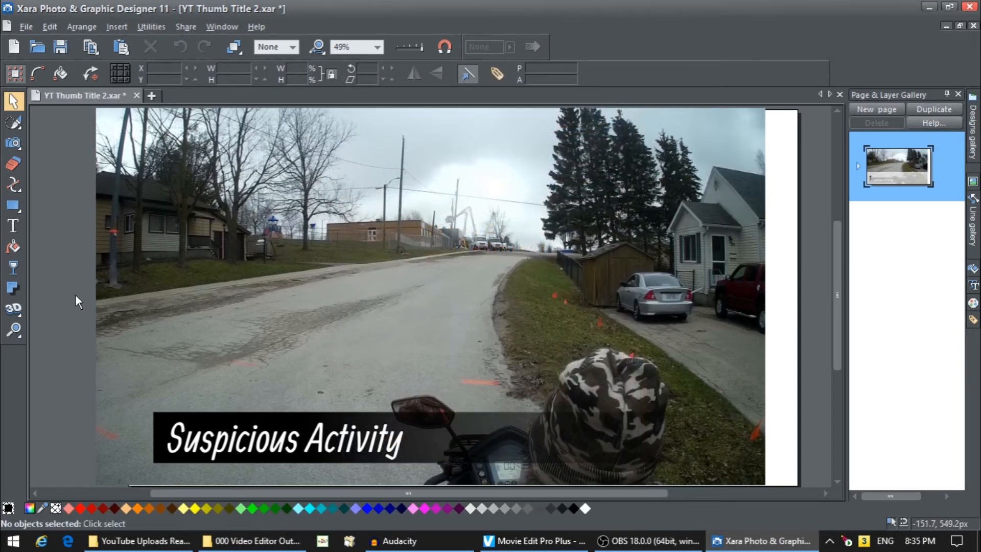
click(26, 27)
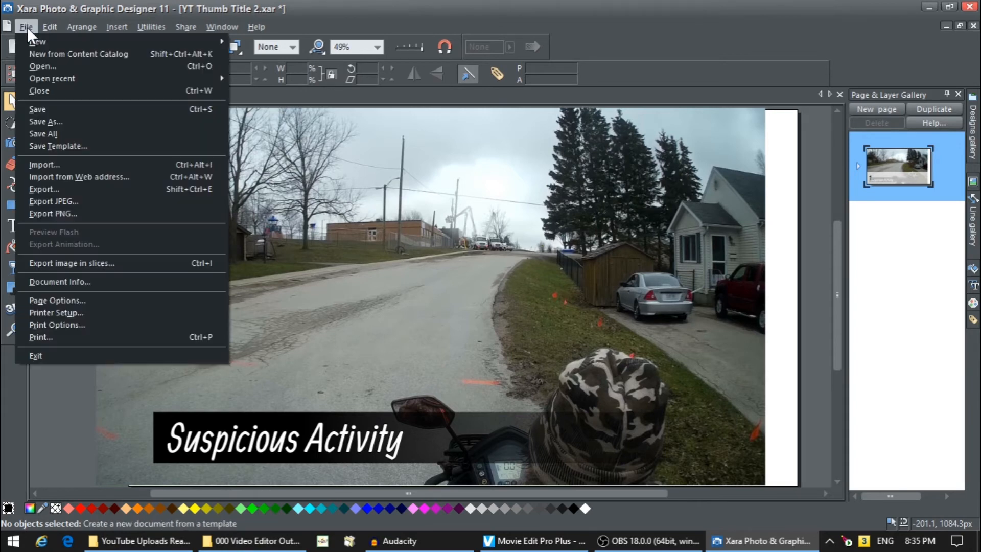
click(40, 160)
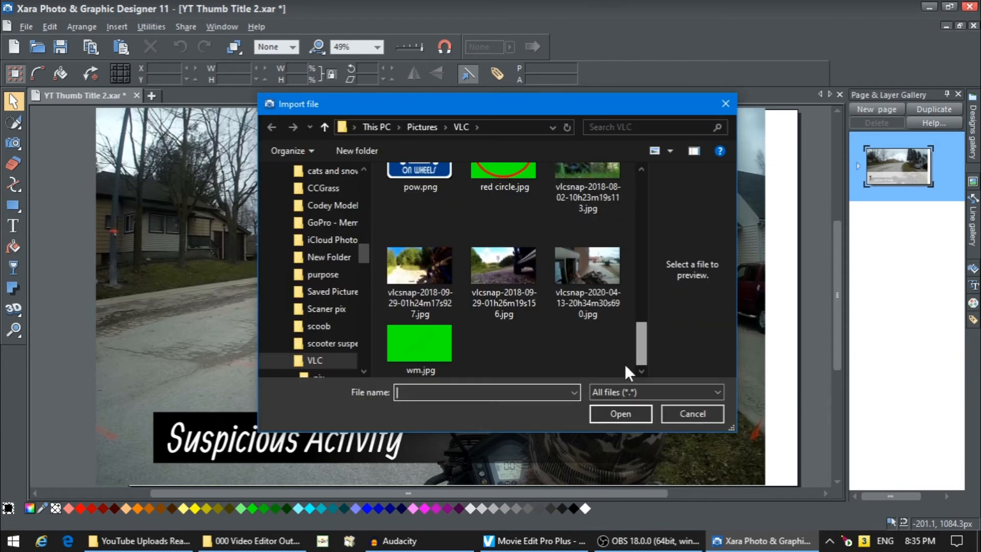
click(587, 278)
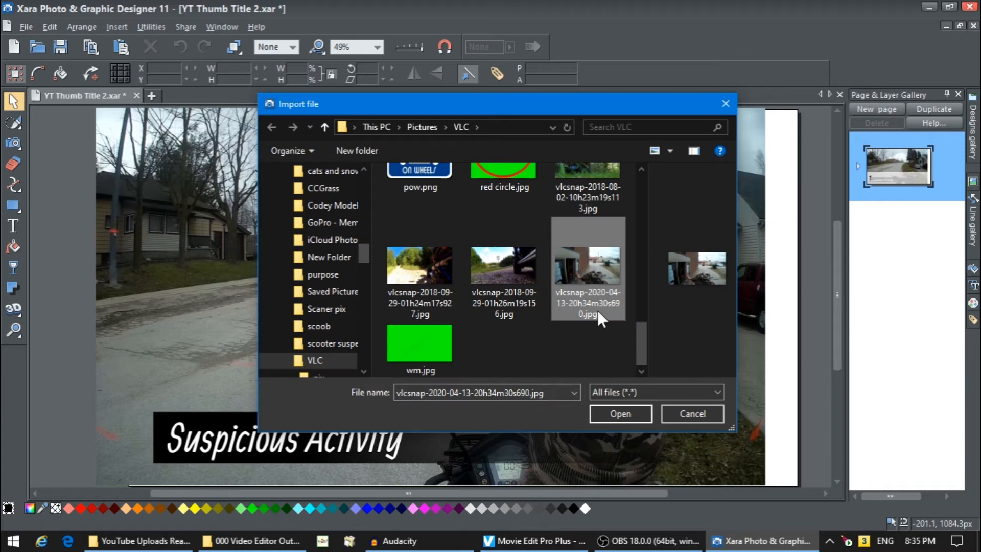
click(611, 412)
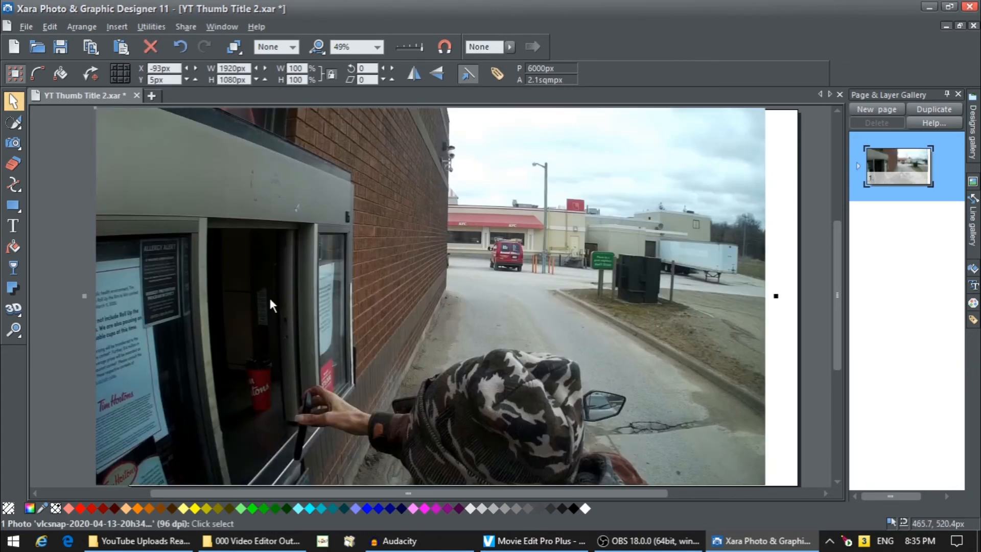
Put the imported drive-through photo behind all other objects and delete the old street photo.
click(78, 26)
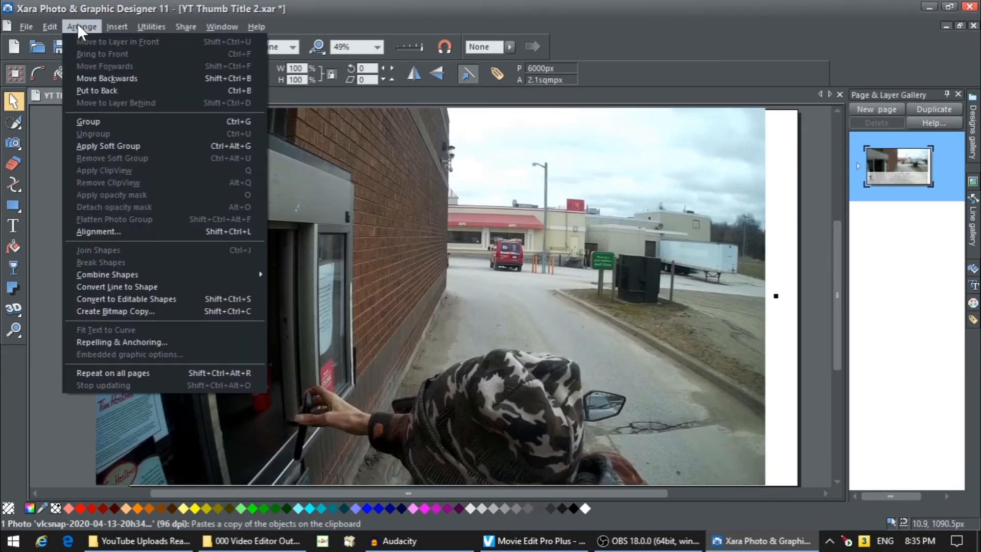
click(93, 90)
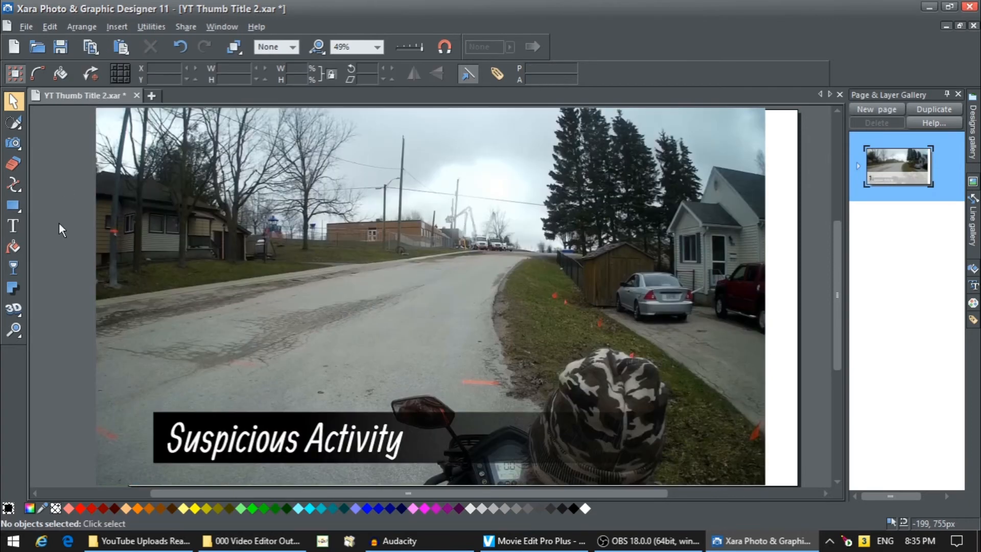
click(267, 221)
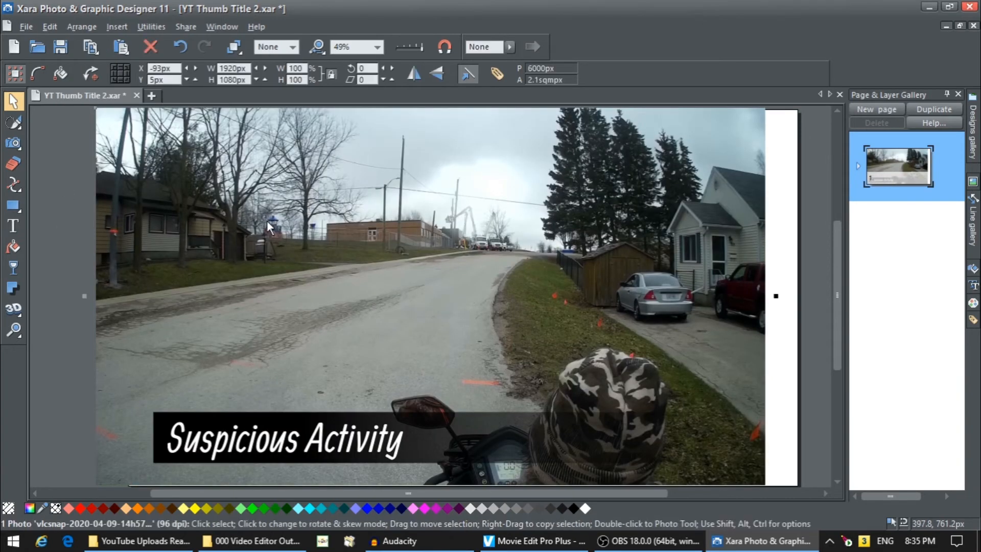
click(147, 44)
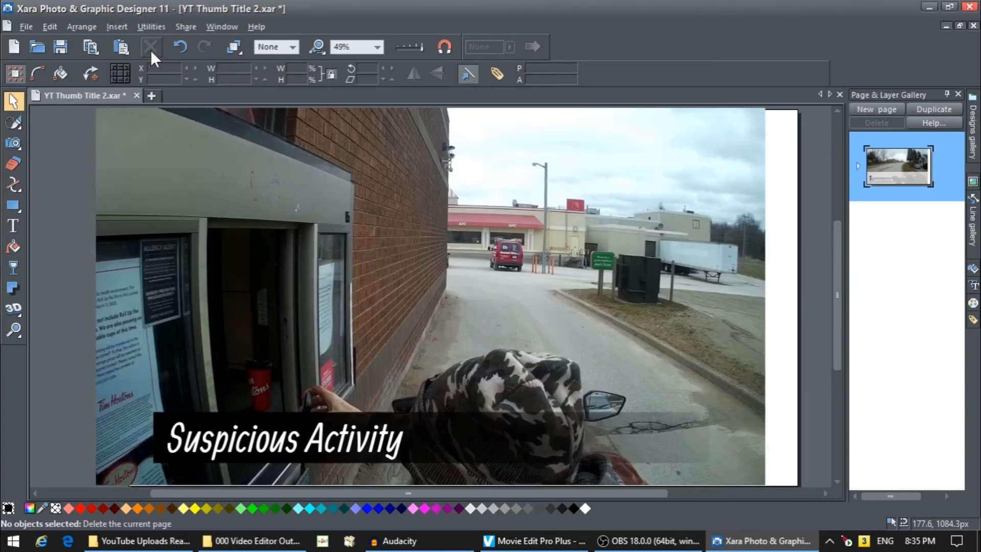
Replace the "Suspicious Activity" title text with "Edit Example".
click(14, 225)
drag(403, 443, 161, 434)
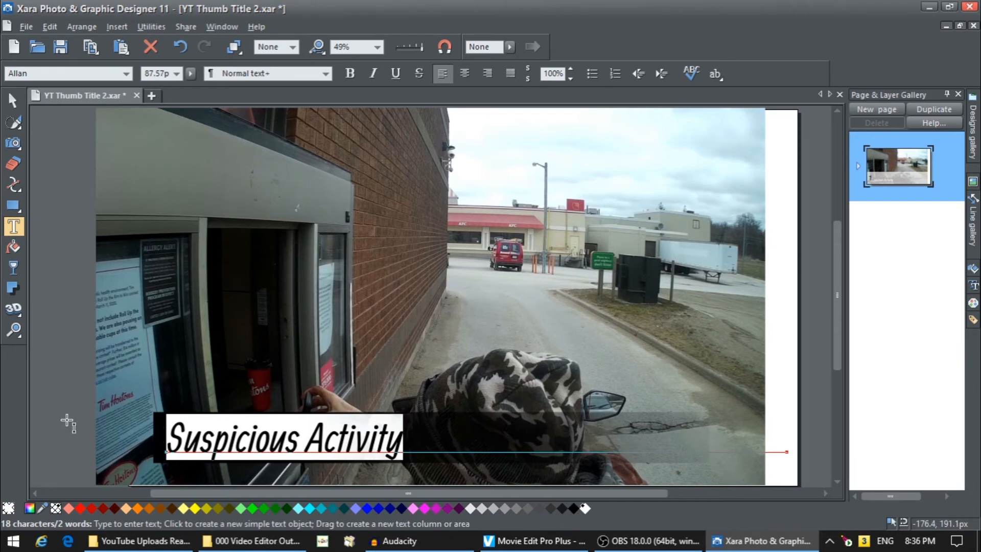
text(Edi)
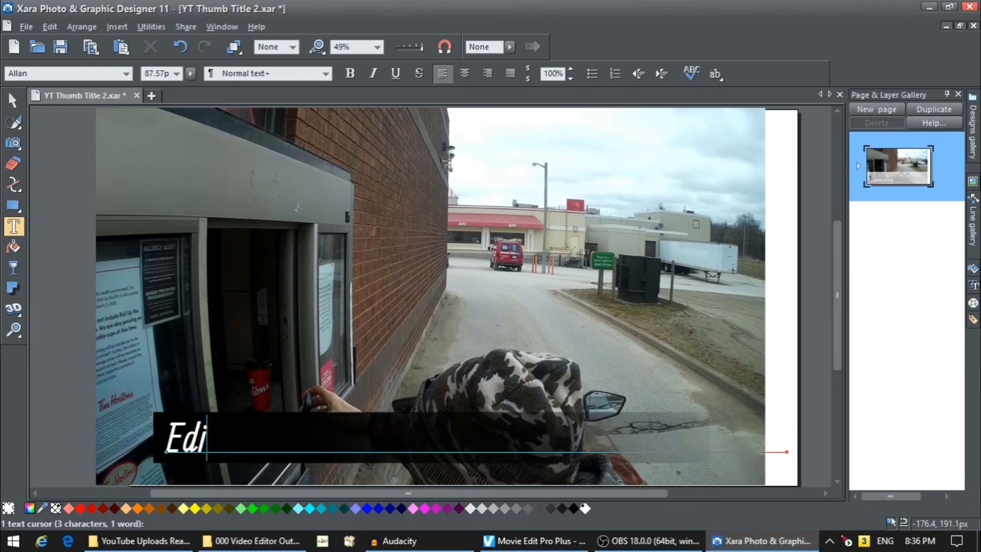
text(t Exa)
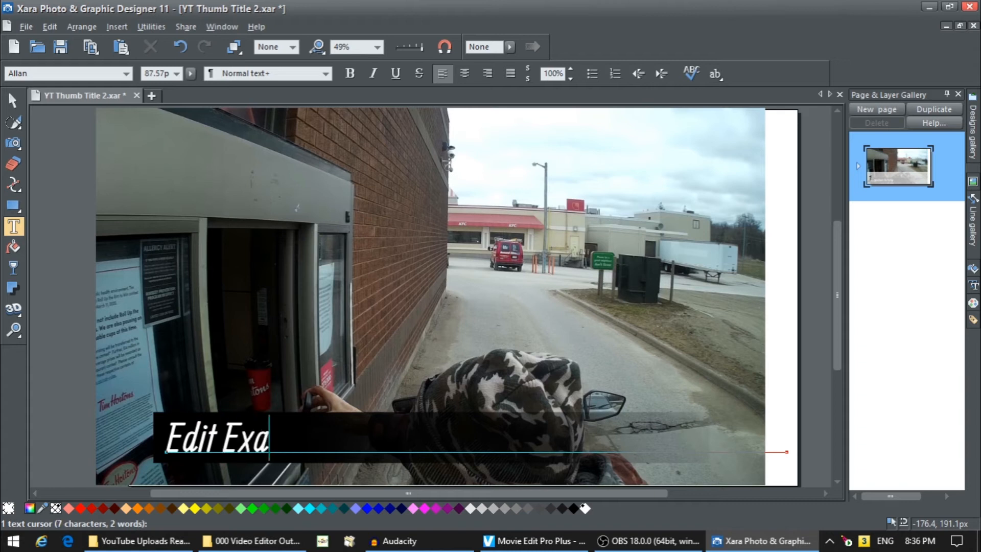
text(mple)
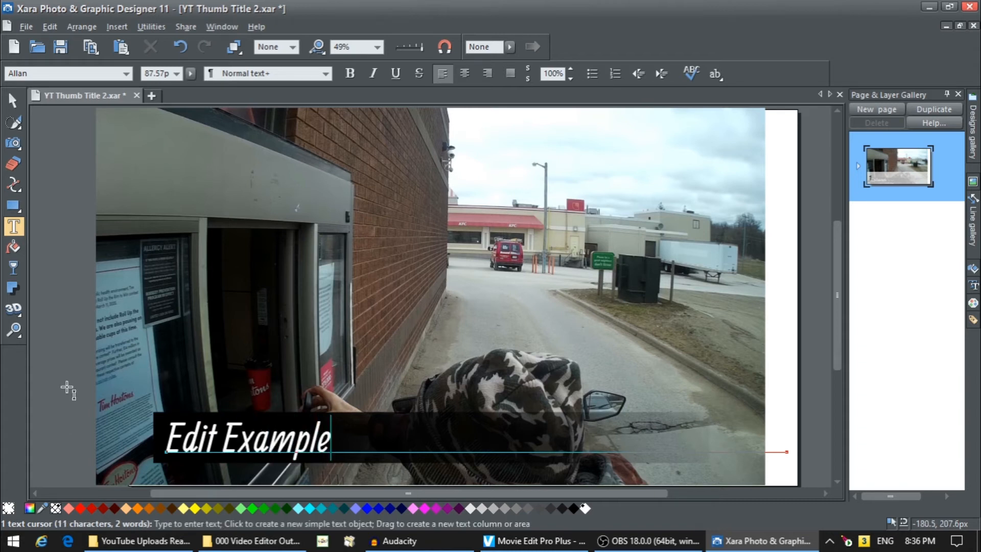
key(Escape)
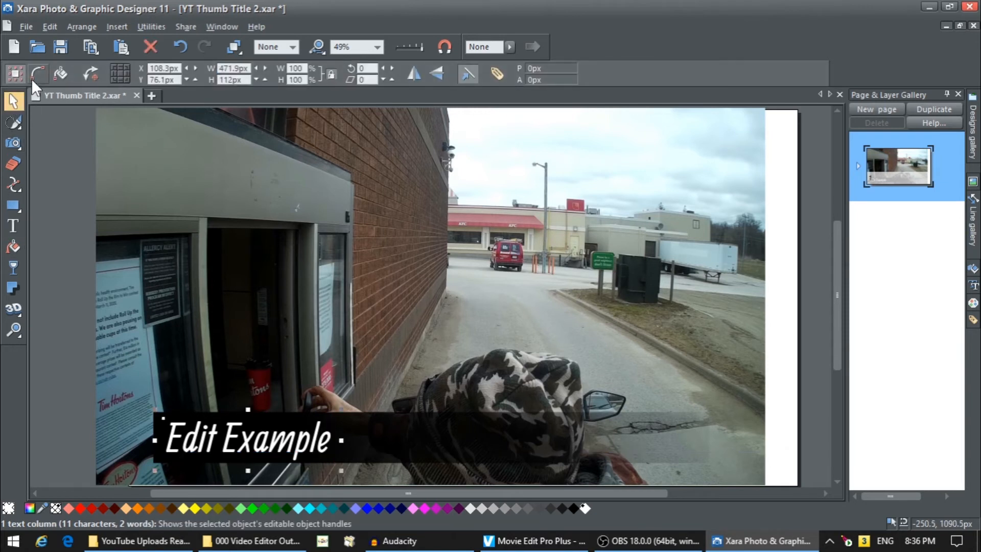
Export all objects in the document as JPEG file thumb in the VLC pictures folder with true color depth, and close the program.
click(49, 27)
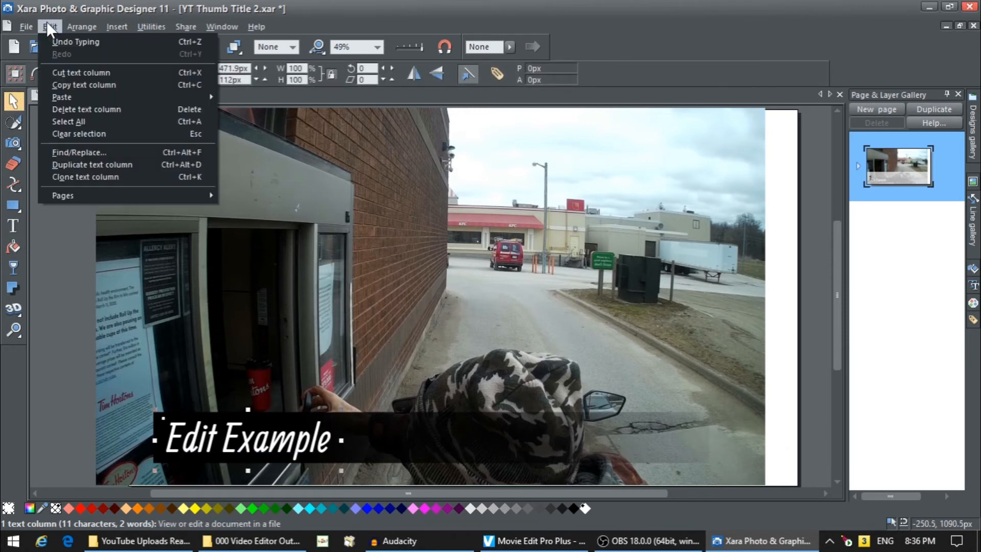
click(76, 123)
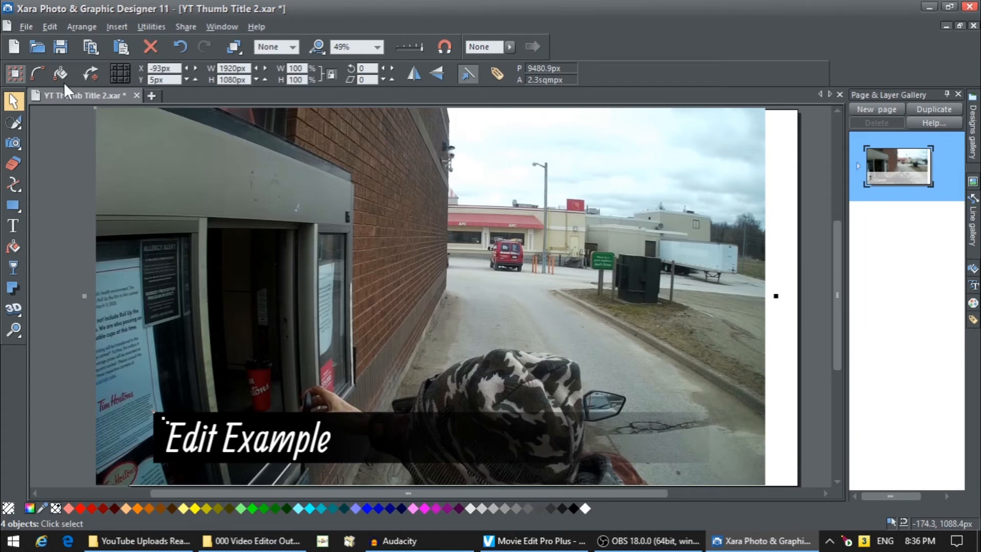
click(24, 26)
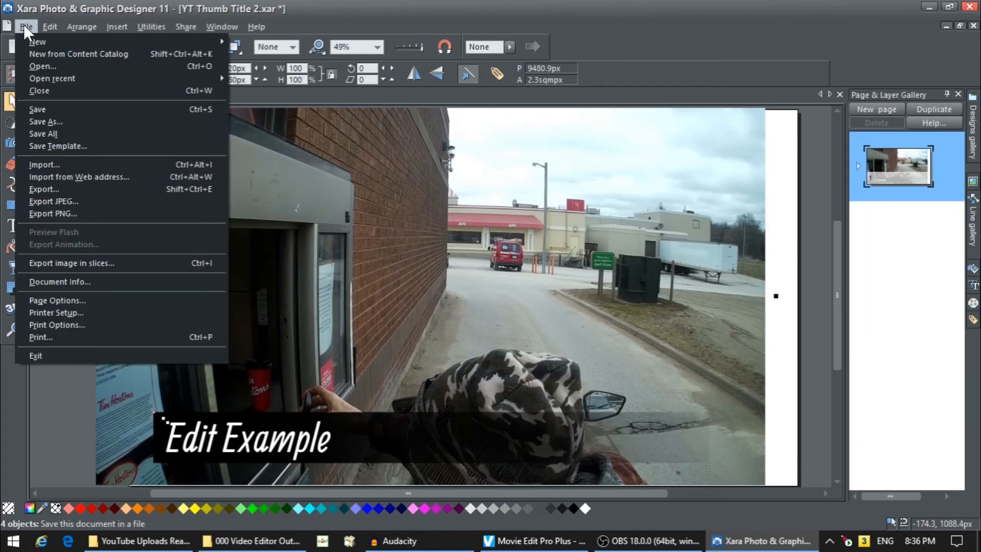
click(47, 188)
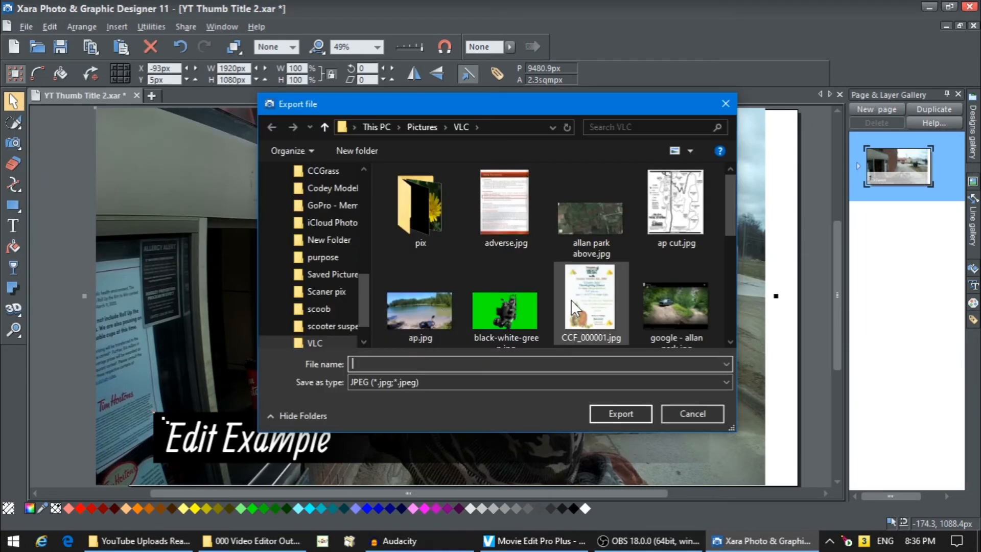
text(thumb)
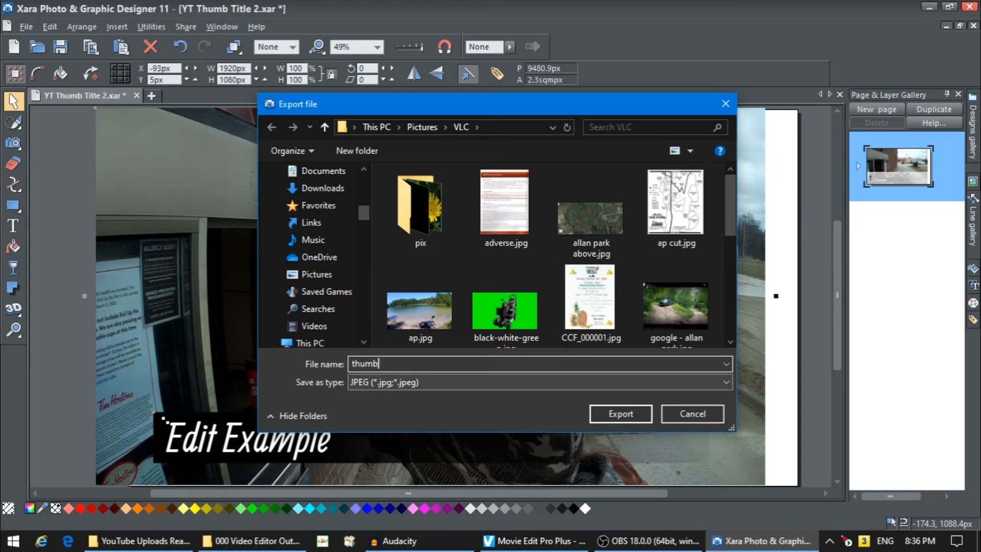
click(620, 415)
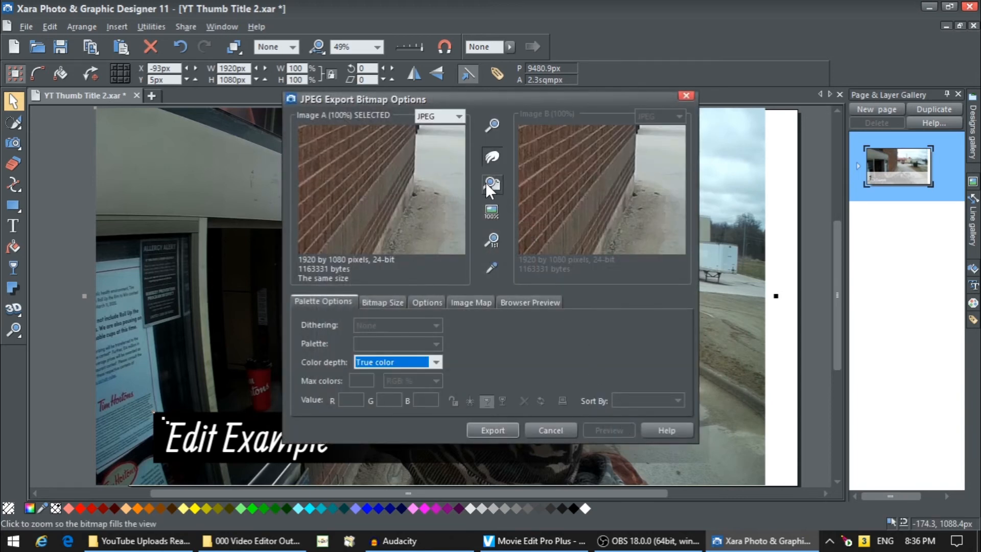
click(484, 183)
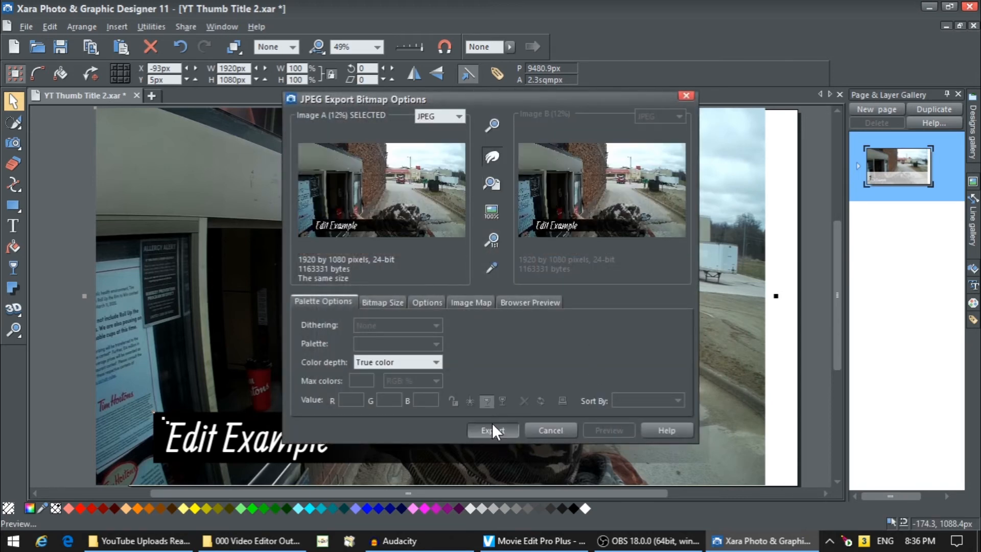
click(493, 429)
click(968, 6)
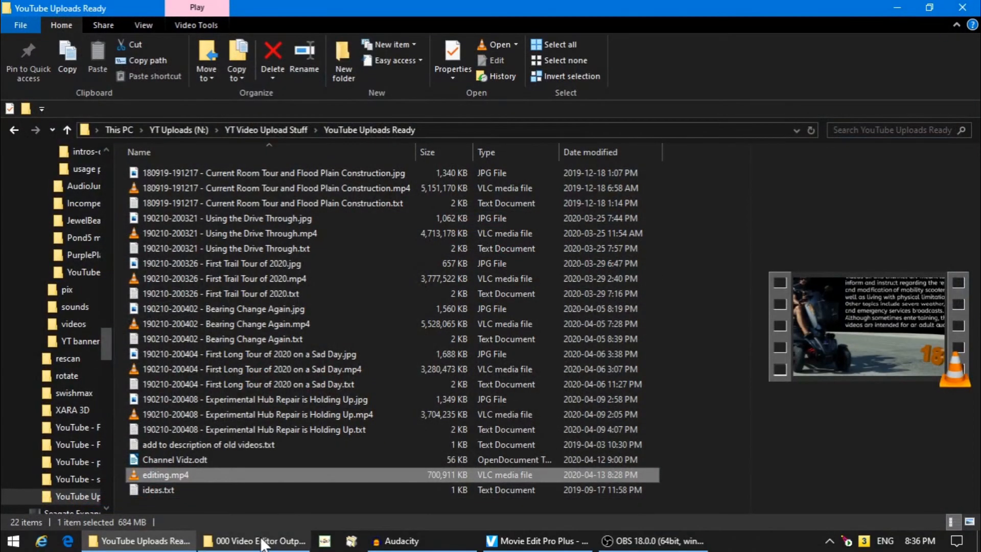
click(261, 541)
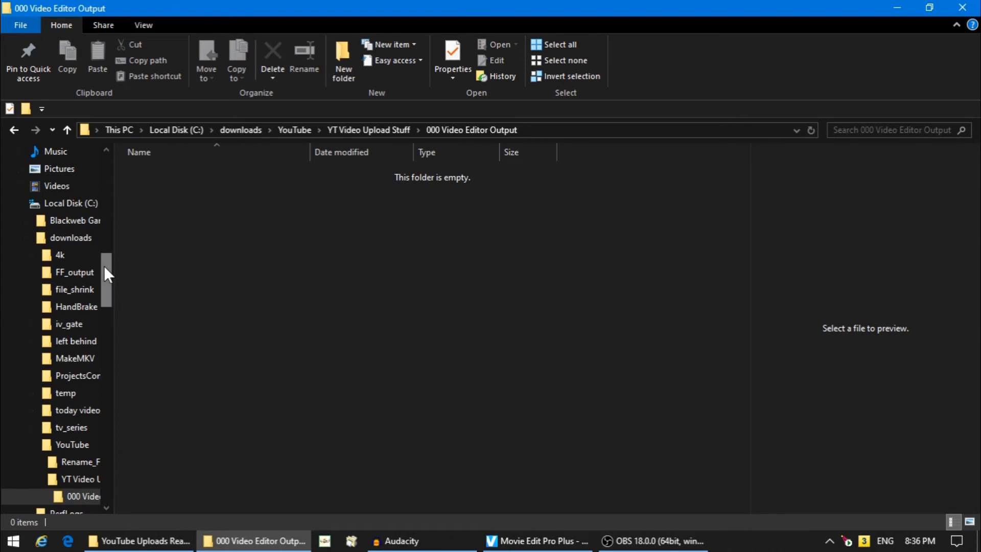
scroll(103, 265, up, 1)
click(59, 186)
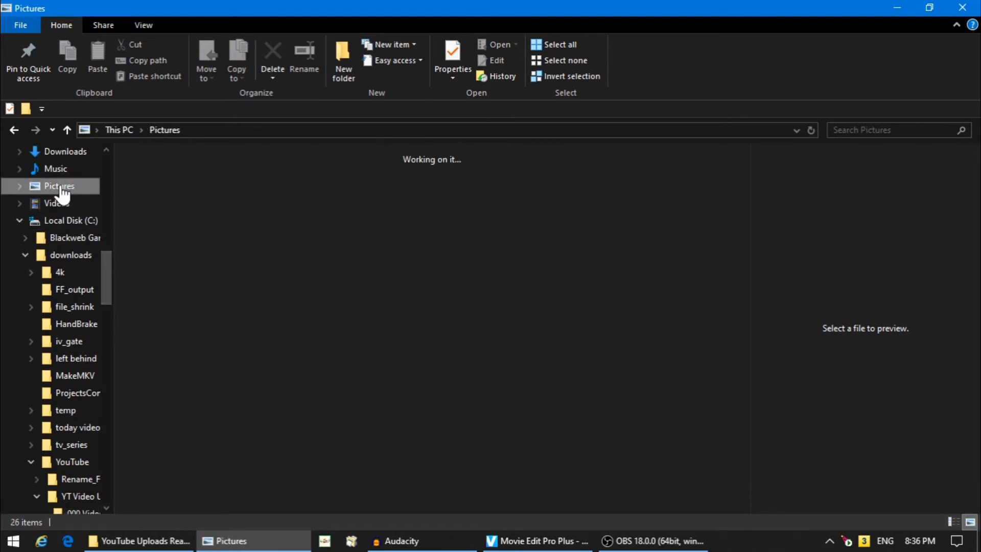
click(620, 287)
double_click(620, 287)
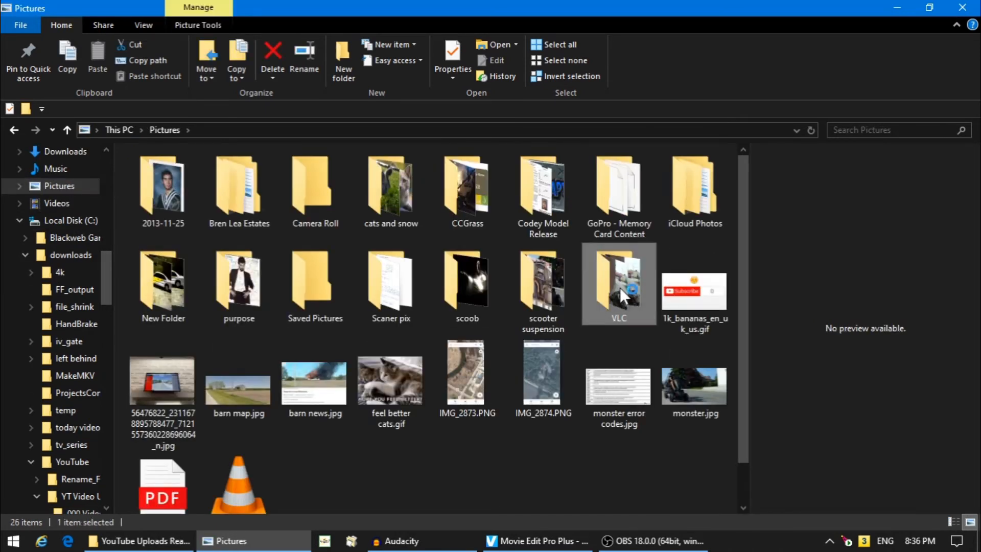
click(609, 463)
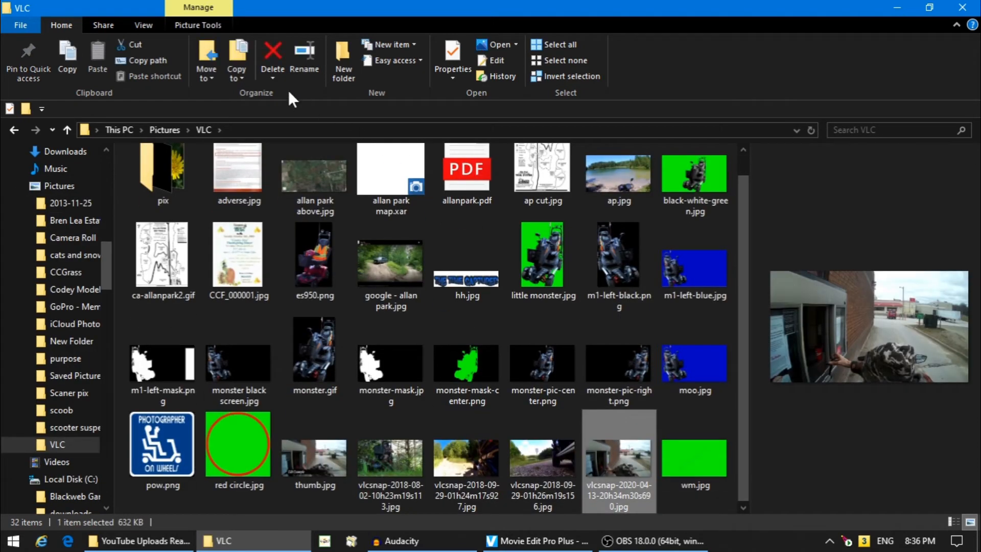
click(271, 48)
click(562, 314)
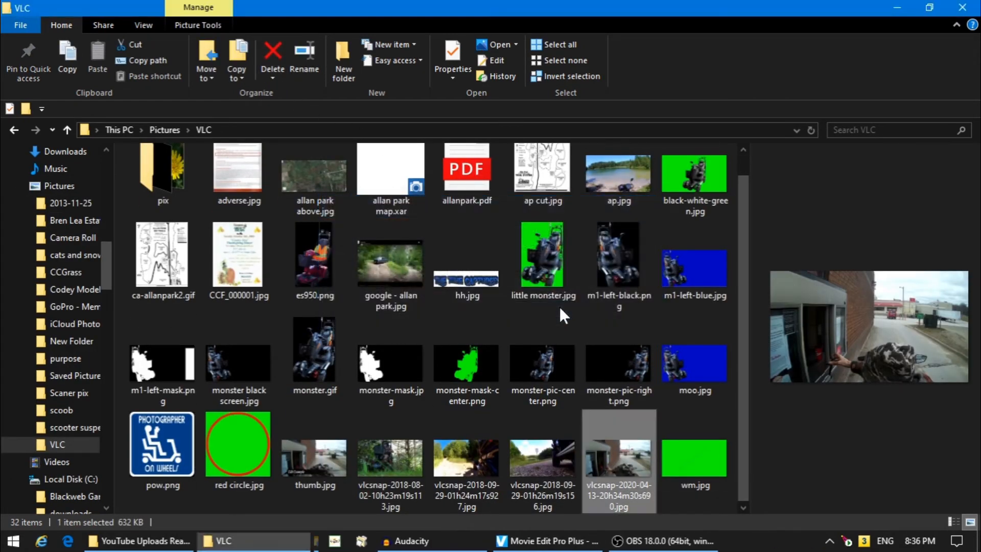
Move thumb.jpg from the VLC pictures folder into the YouTube Uploads Ready folder.
click(309, 459)
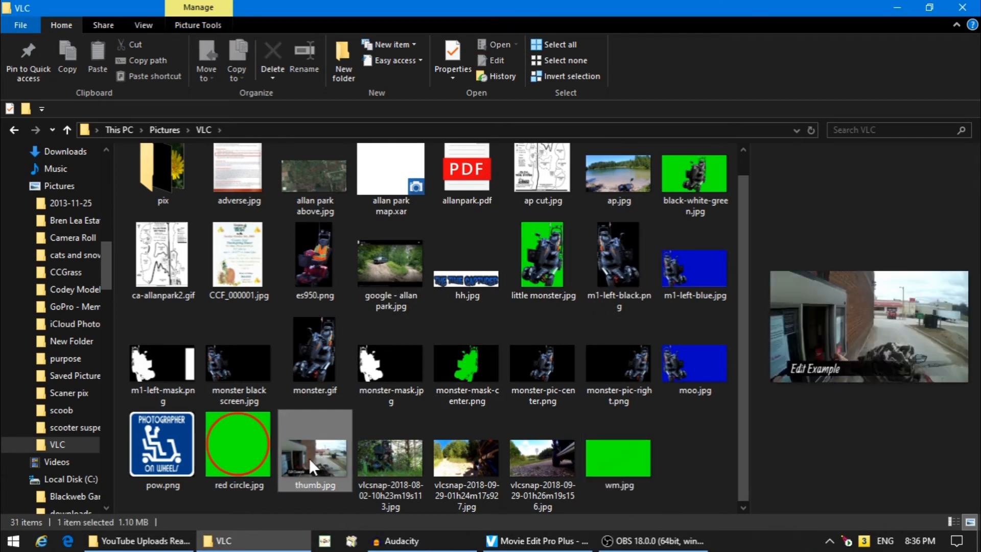
click(137, 45)
click(141, 541)
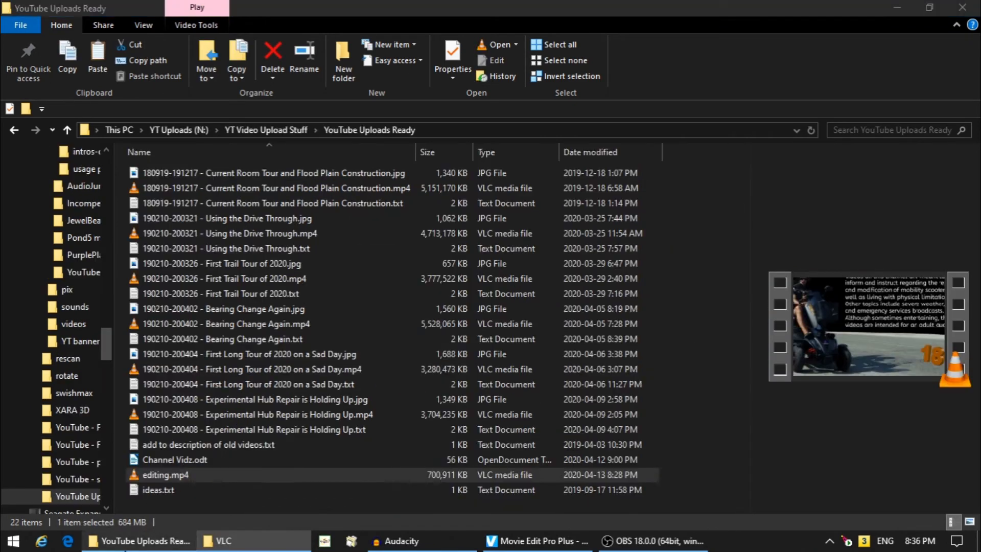
click(103, 53)
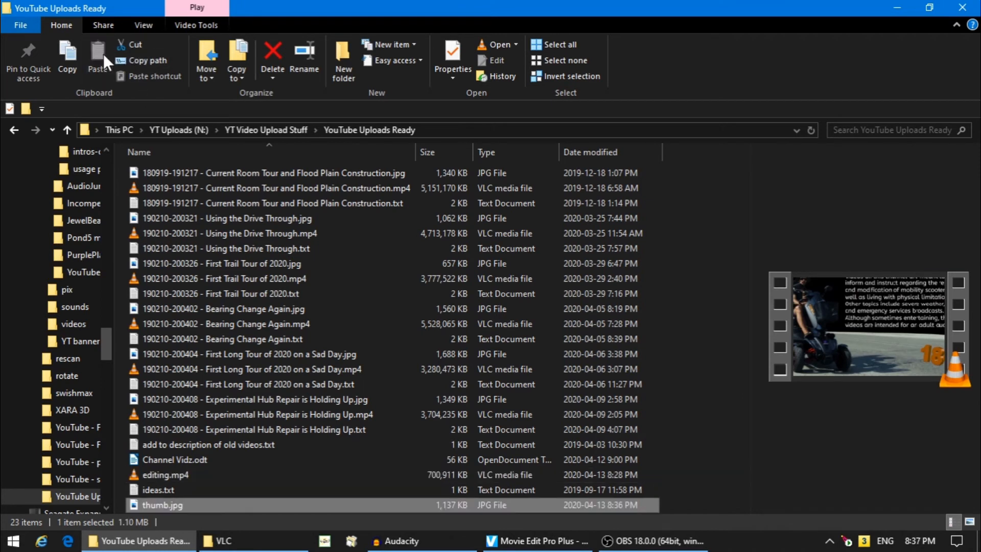
click(61, 52)
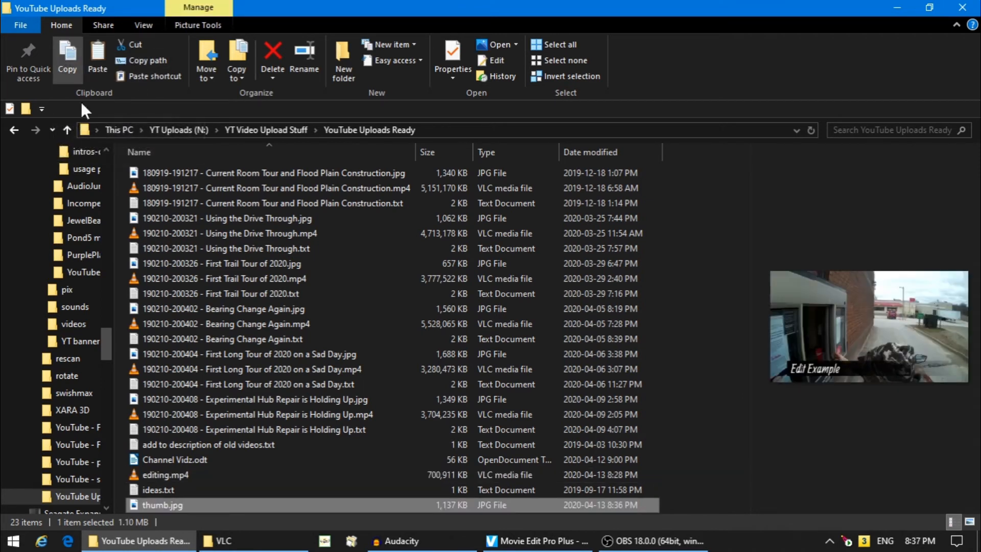
key(BackSpace)
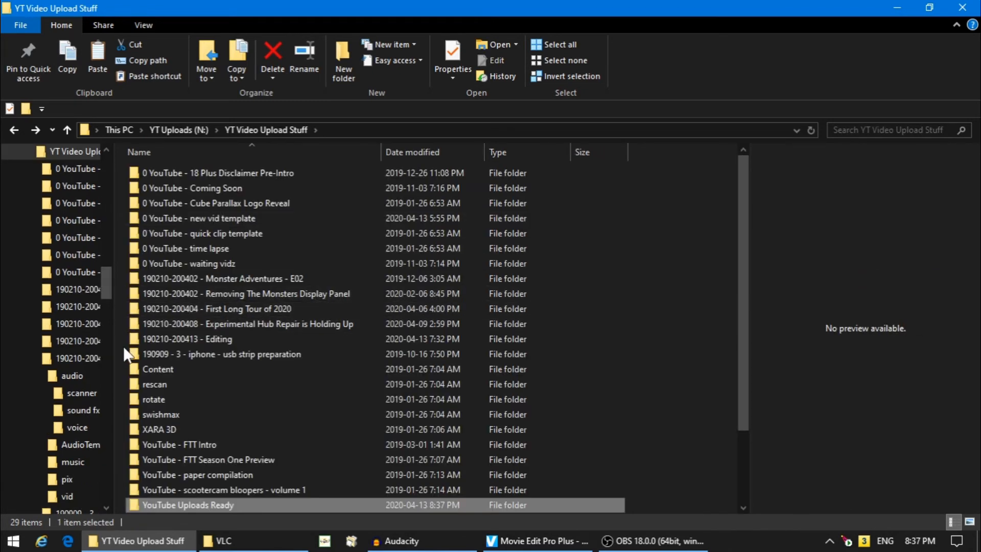
click(133, 342)
double_click(133, 343)
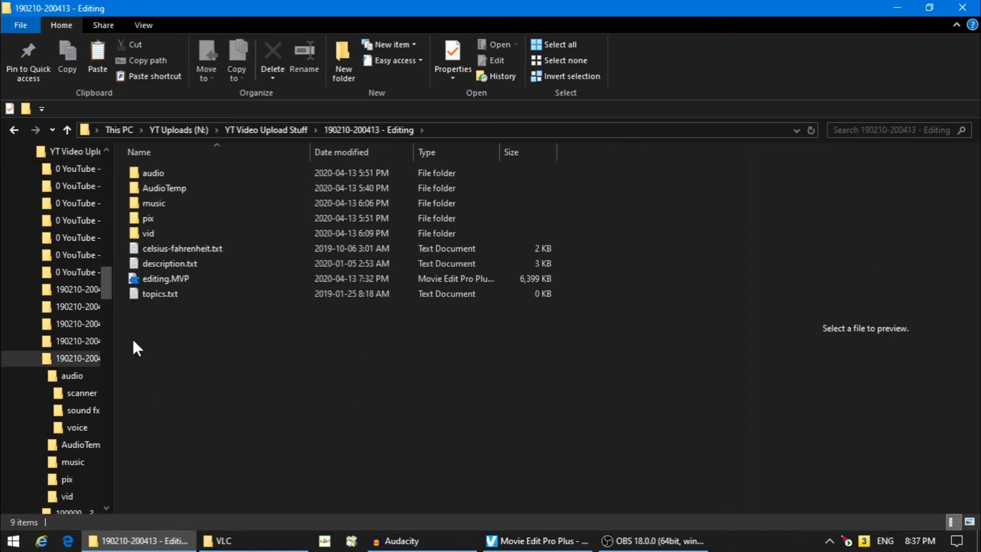
click(97, 48)
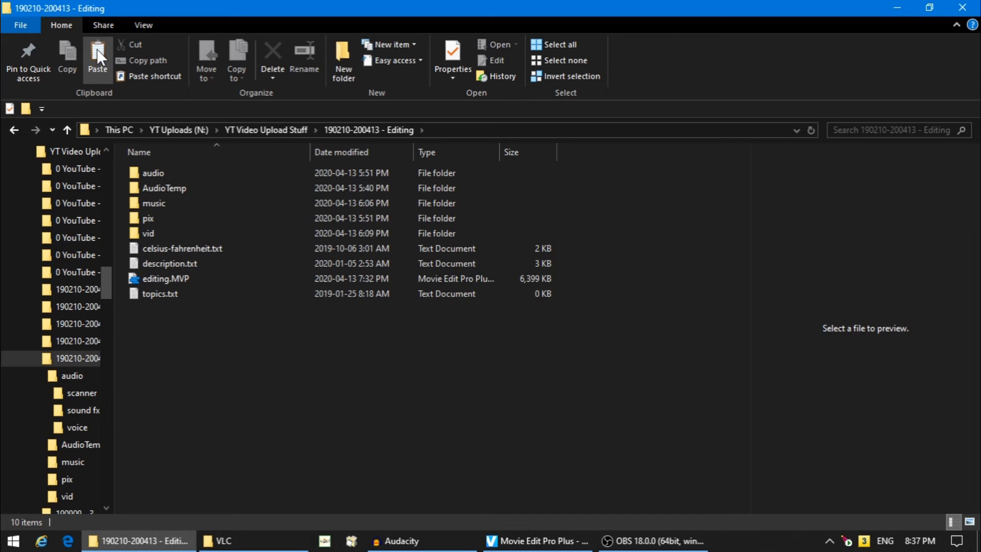
click(137, 247)
click(271, 47)
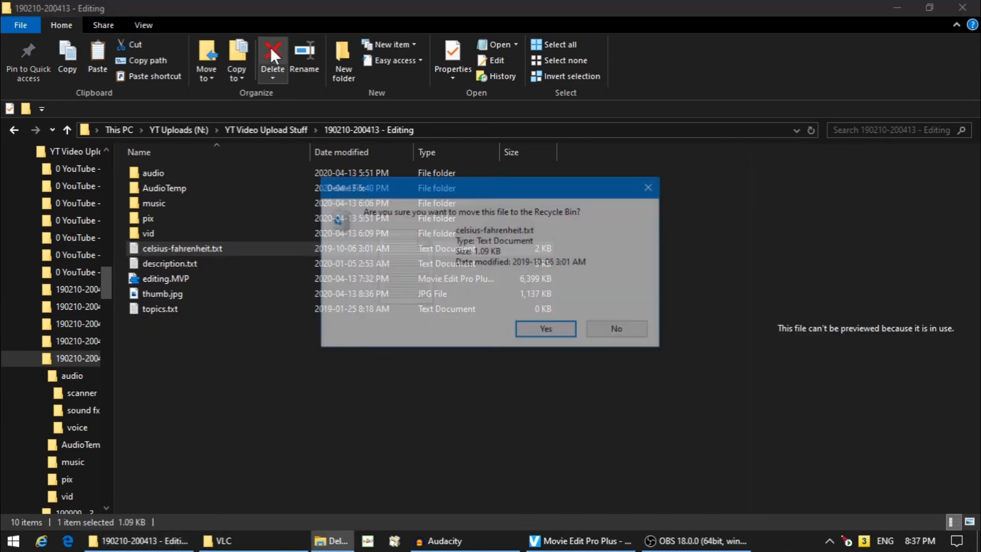
click(543, 327)
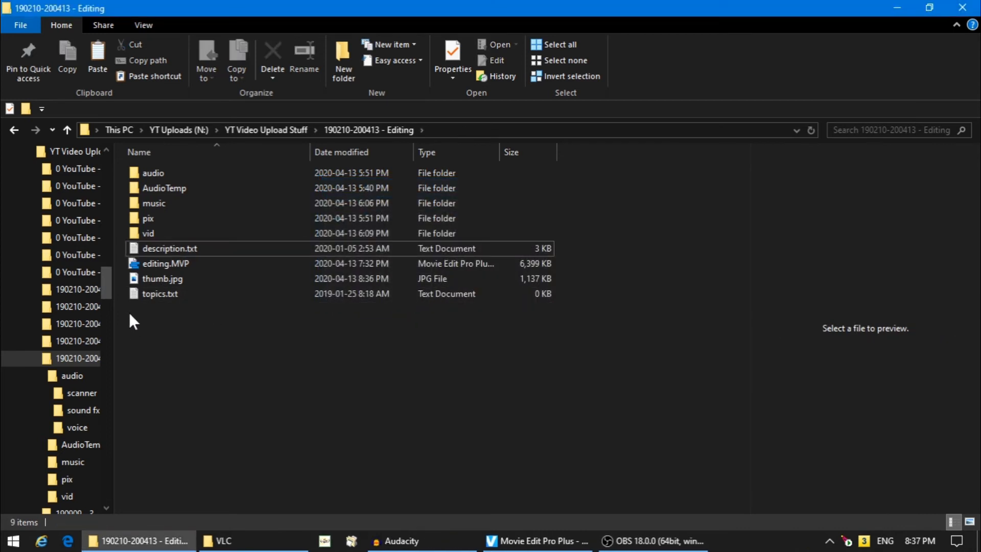
click(134, 293)
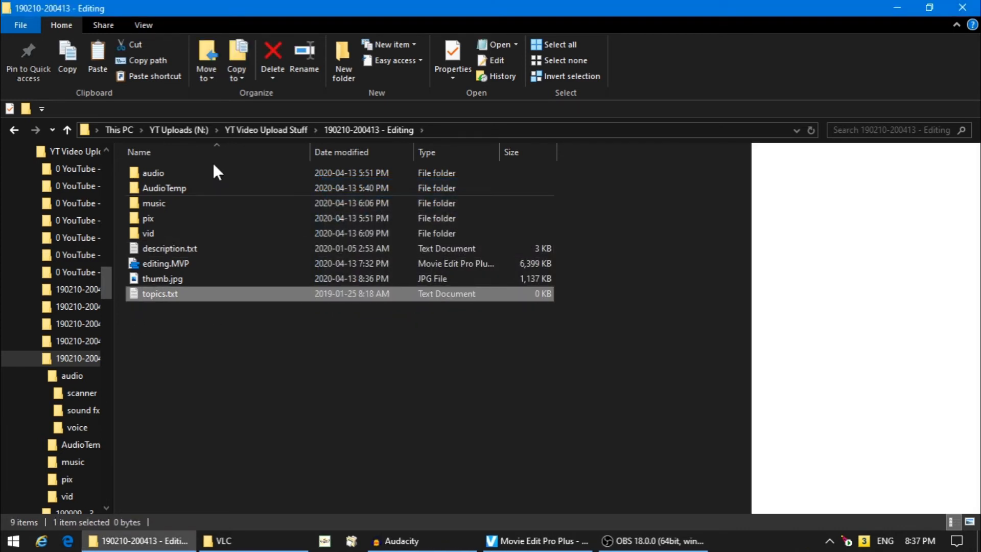
click(271, 51)
click(556, 336)
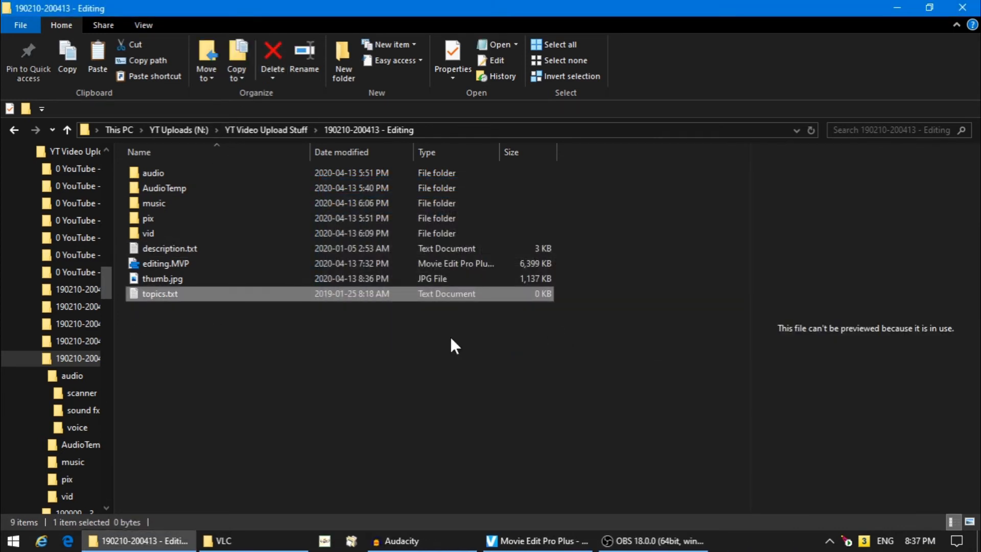
key(alt+Up)
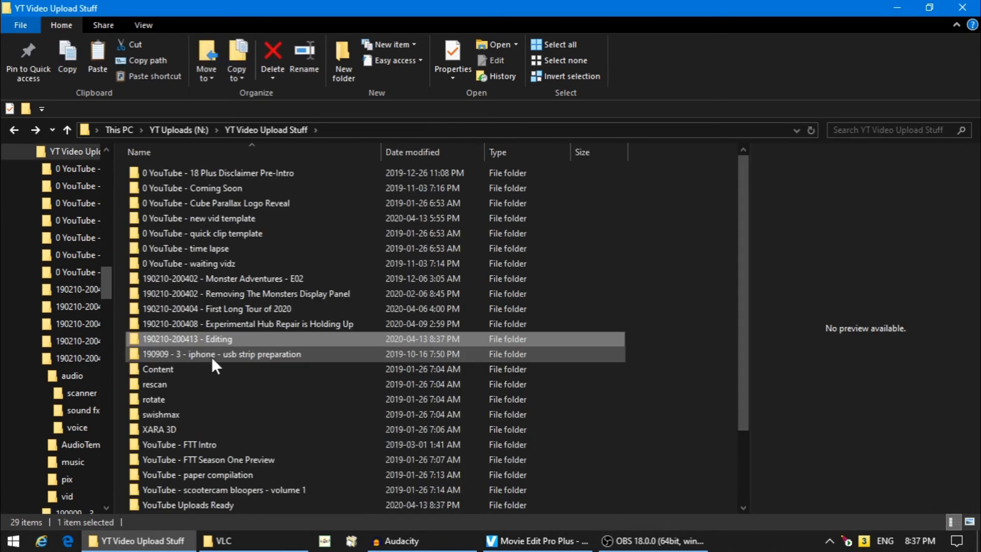
mouse_move(224, 340)
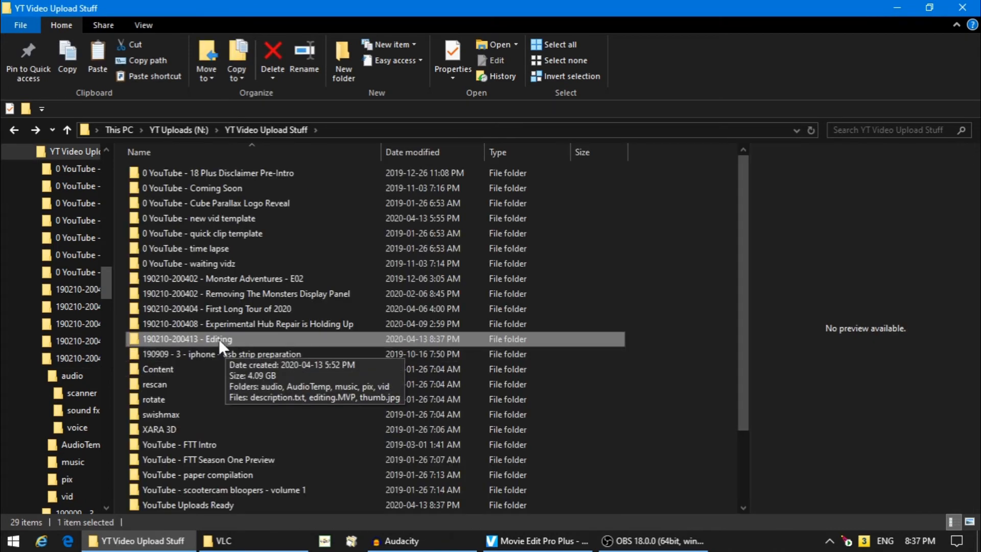
click(185, 339)
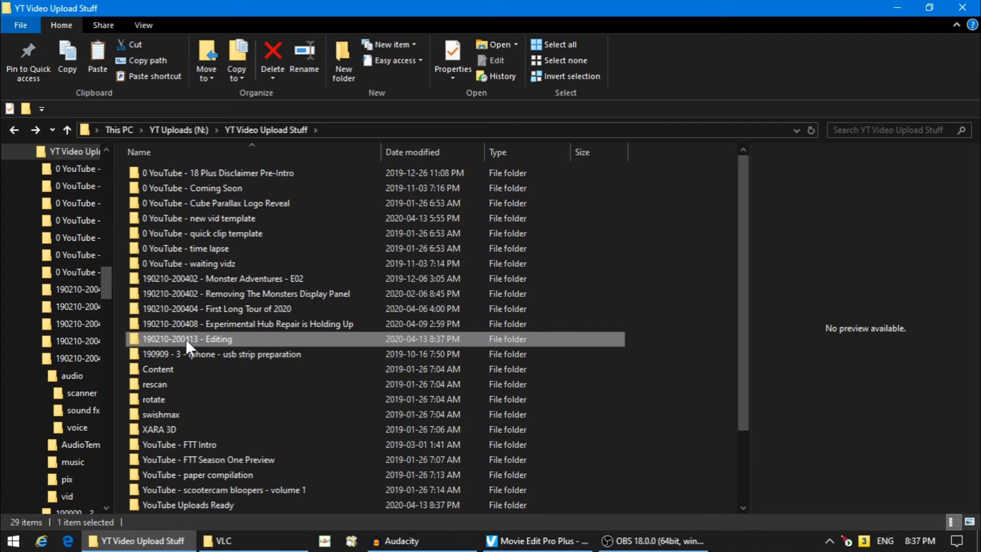
right_click(186, 339)
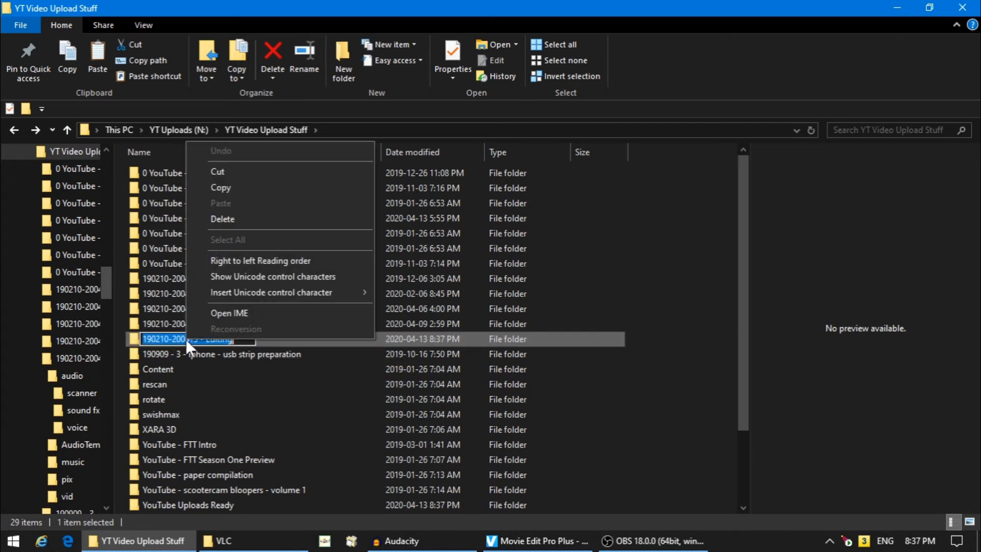
click(226, 188)
click(132, 337)
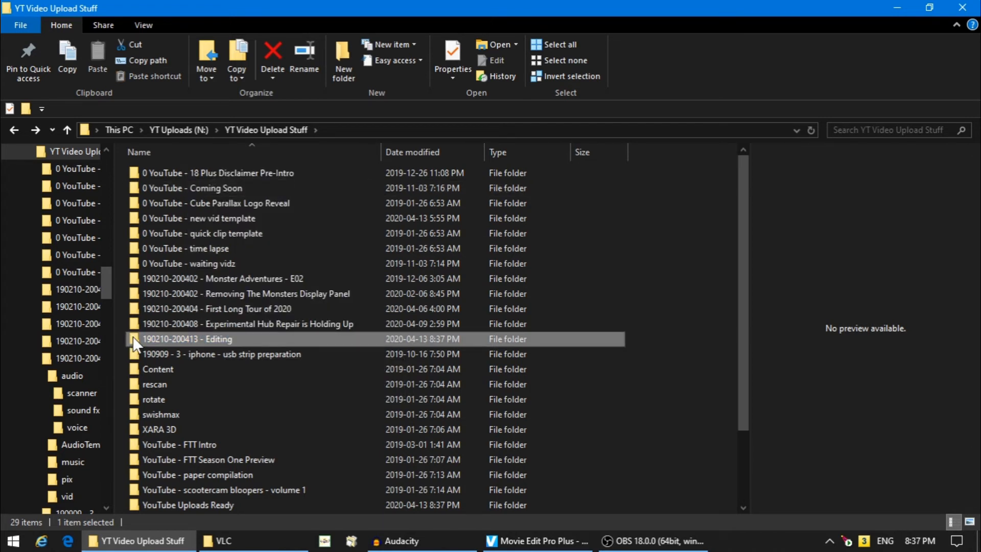
double_click(134, 338)
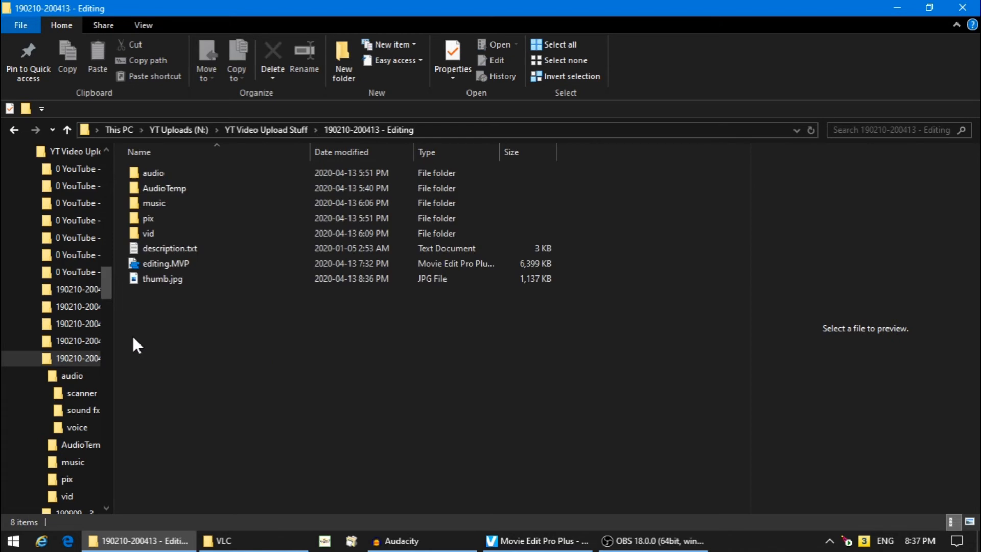
double_click(135, 247)
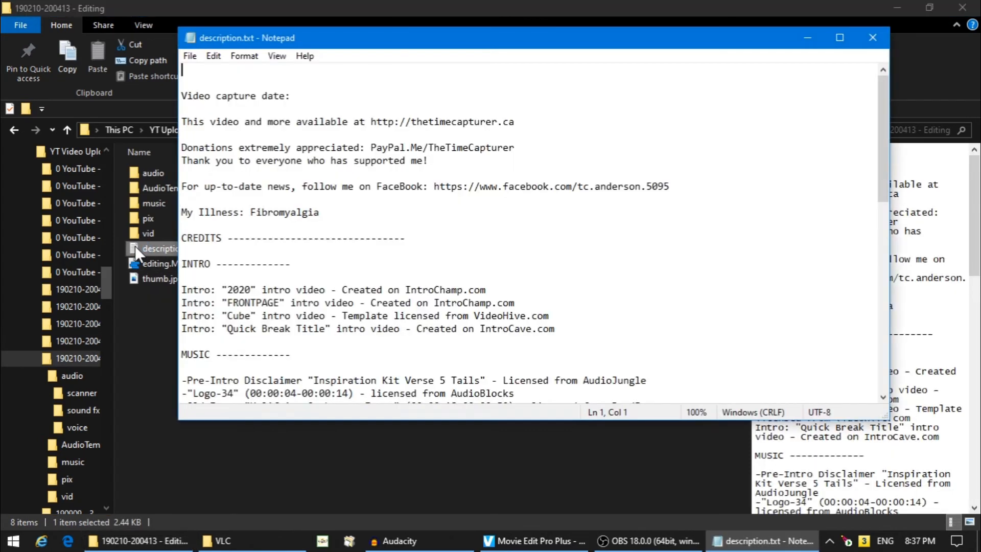
right_click(273, 65)
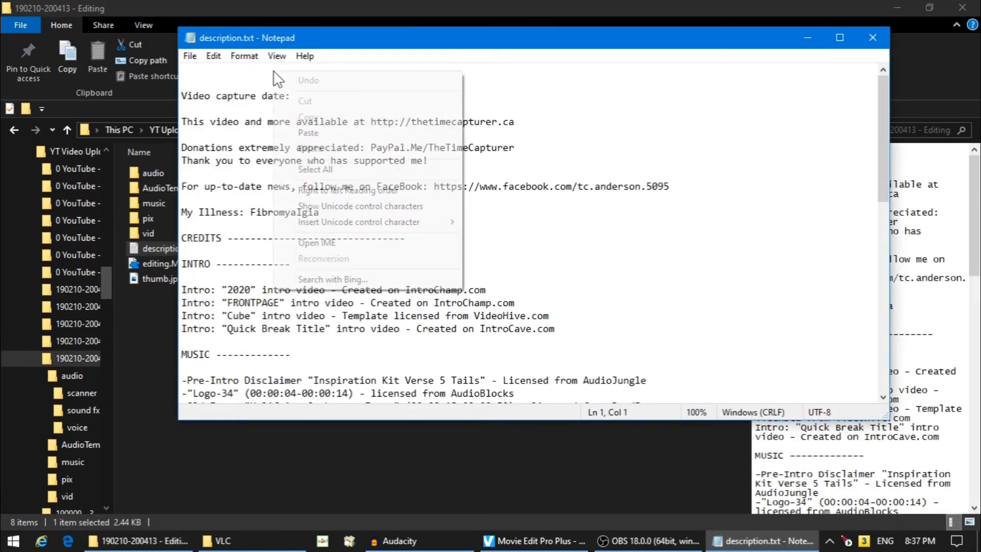
click(316, 133)
key(Return)
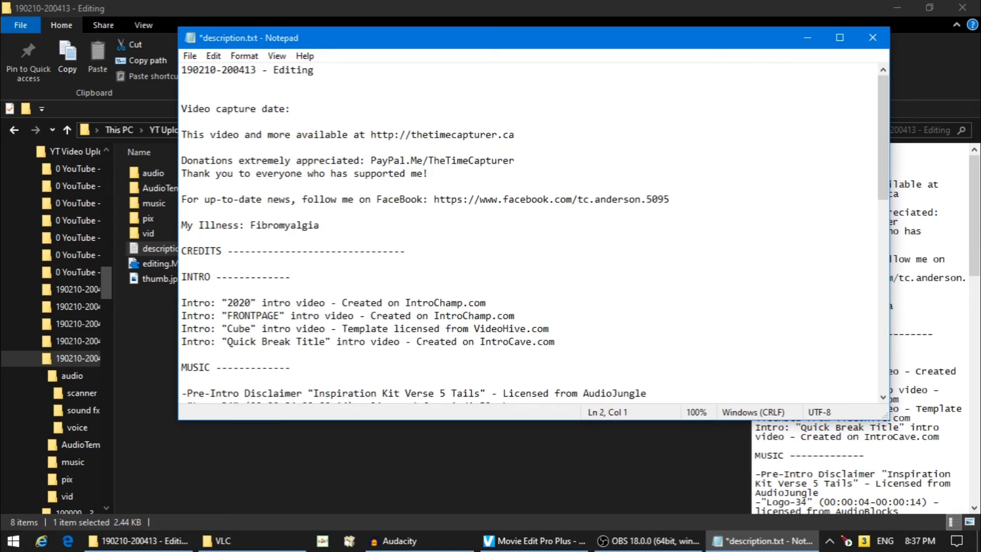
Add the date 2010-04-15 below the title line in description.txt, followed by blank lines.
text(2010-04-)
text(15)
key(Return)
key(Return)
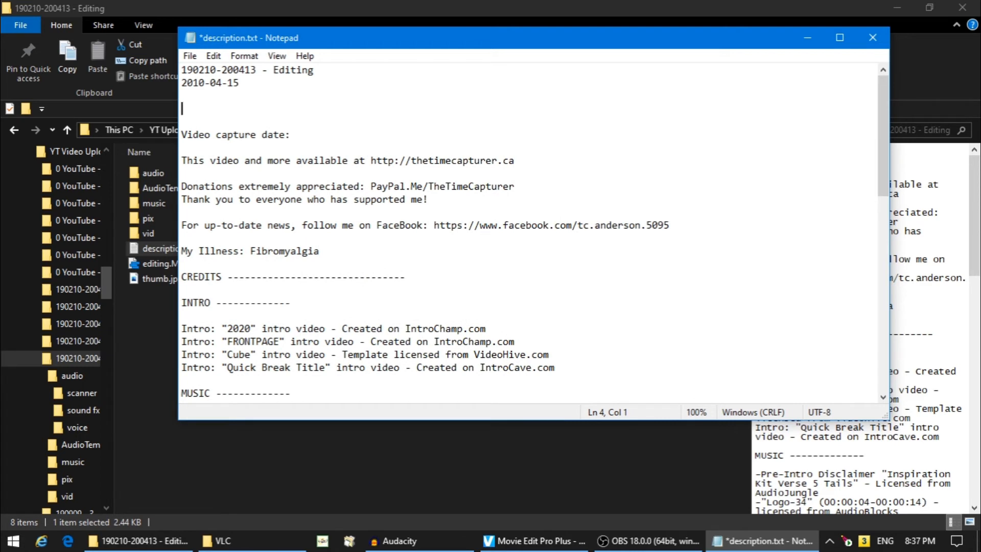
Fill in the video capture date as April 13, 2020.
key(Down)
key(Down)
click(318, 135)
text(April 13, 2019)
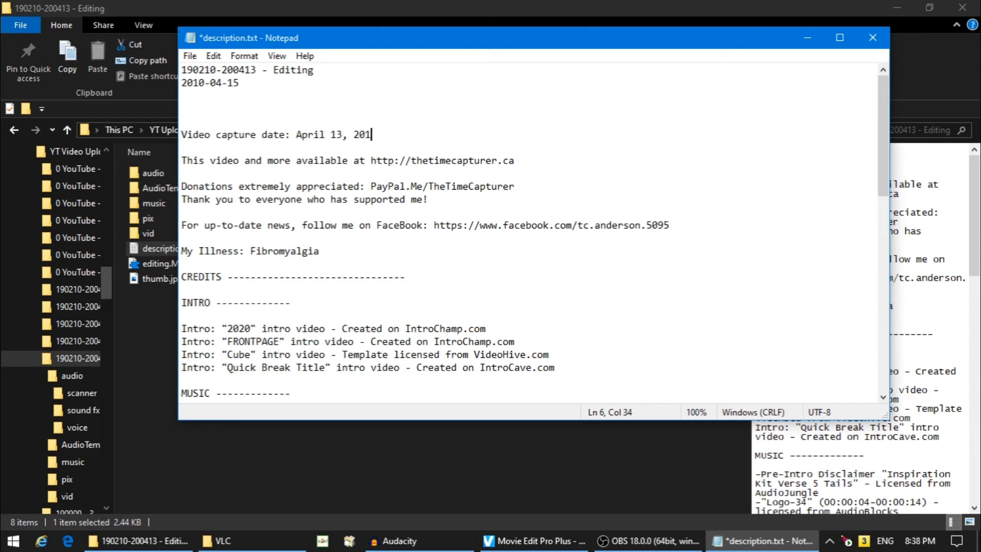
key(BackSpace)
key(BackSpace)
text(20)
Delete the "2020" intro video credit line from the INTRO section of the description.
key(Down)
key(Down)
key(Down)
key(Down)
key(Down)
key(Down)
key(Down)
key(Down)
key(Down)
key(Down)
key(Down)
key(Down)
key(Down)
key(Down)
key(Down)
key(Down)
key(Down)
key(Down)
key(Down)
key(Down)
key(Down)
key(Down)
key(Down)
key(Down)
key(Down)
key(Down)
key(Down)
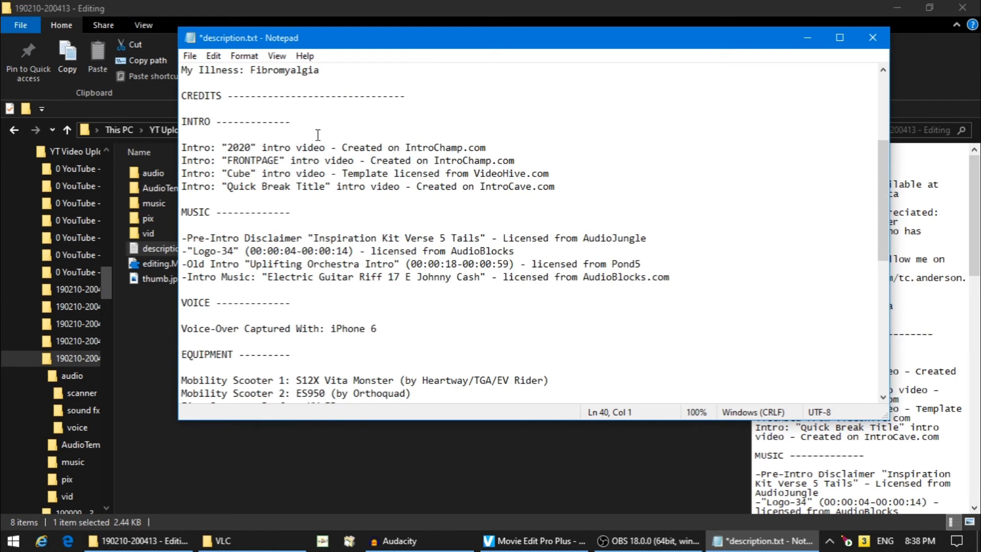
key(Up)
key(Up)
key(Up)
key(Up)
key(Up)
key(Up)
key(Up)
key(Up)
key(Up)
key(Up)
key(Up)
key(Up)
key(Up)
key(Up)
key(Up)
key(Up)
key(Up)
key(Up)
key(Delete)
key(Delete)
key(Delete)
key(Delete)
key(Delete)
key(Delete)
key(Delete)
key(Delete)
key(Delete)
key(Delete)
key(Delete)
key(Delete)
key(Delete)
key(Delete)
key(Delete)
key(Delete)
key(Delete)
key(Delete)
key(Delete)
key(Delete)
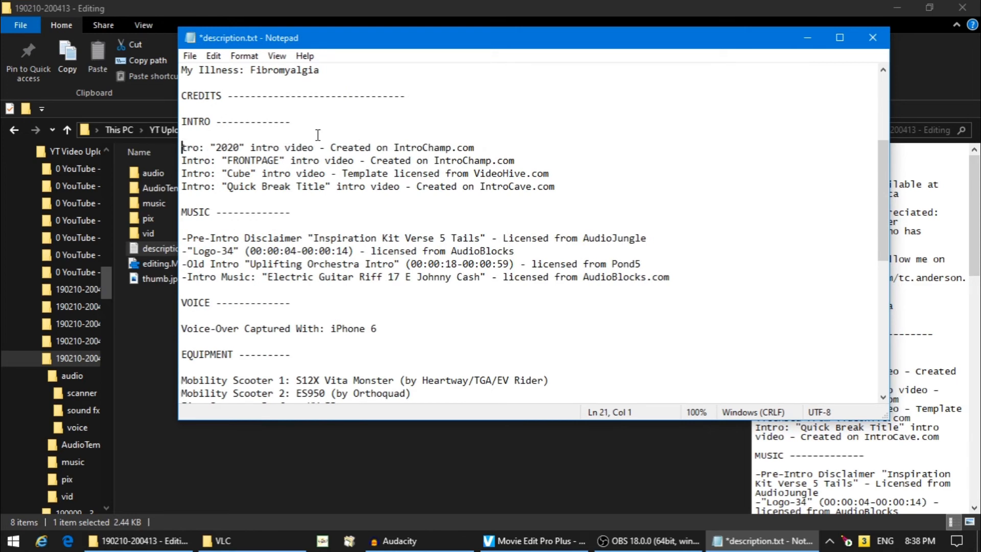
key(Delete)
key(Delete)
key(Delete)
key(Delete)
key(Delete)
key(Delete)
key(Delete)
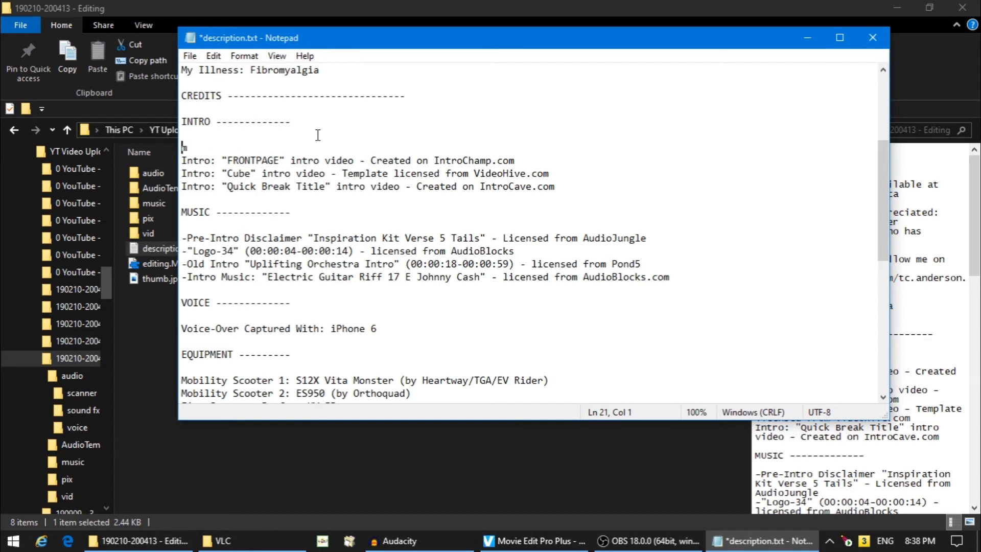
Delete the "FRONTPAGE" and "Cube" intro credit lines from the INTRO section, keeping only "Quick Break Title".
key(Down)
key(Delete)
key(Delete)
key(Delete)
key(Delete)
key(Delete)
key(Delete)
key(Delete)
key(Delete)
key(Delete)
key(Delete)
key(Delete)
key(Delete)
key(Delete)
key(Delete)
key(Delete)
key(Delete)
key(Delete)
key(Delete)
key(Delete)
key(Delete)
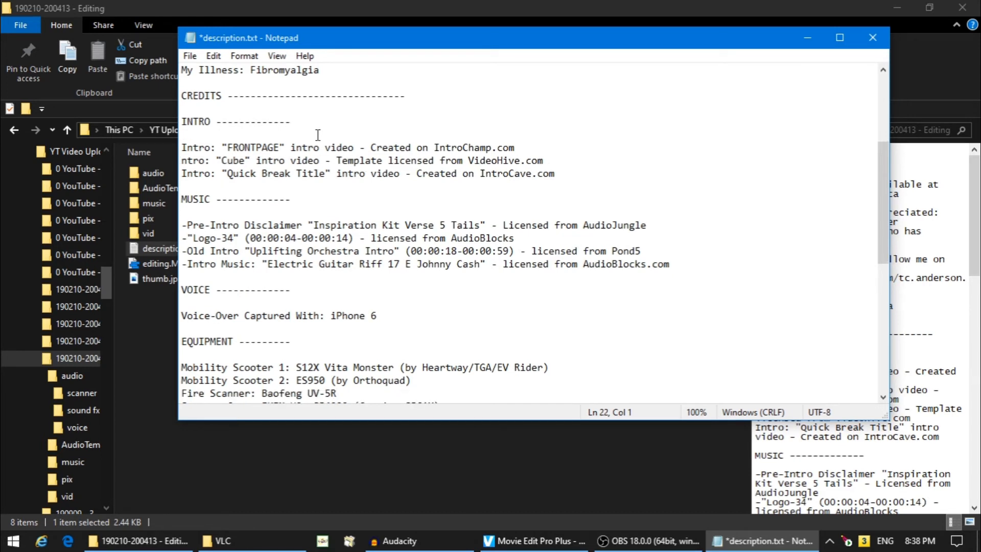
key(Delete)
key(Delete)
key(Delete)
key(Delete)
key(Delete)
key(Delete)
key(Up)
key(Delete)
key(Delete)
key(Delete)
key(Delete)
key(Delete)
key(Delete)
key(Delete)
key(Delete)
key(Delete)
key(Delete)
key(Delete)
key(Delete)
key(Delete)
key(Delete)
key(Delete)
key(Delete)
key(Delete)
key(Delete)
key(Delete)
key(Delete)
key(Delete)
key(Delete)
key(Delete)
key(Delete)
key(Delete)
key(Delete)
key(Delete)
key(Delete)
key(Delete)
key(Delete)
key(Delete)
key(Delete)
key(Delete)
key(Delete)
key(Delete)
key(Delete)
key(Delete)
key(Delete)
key(Delete)
key(Delete)
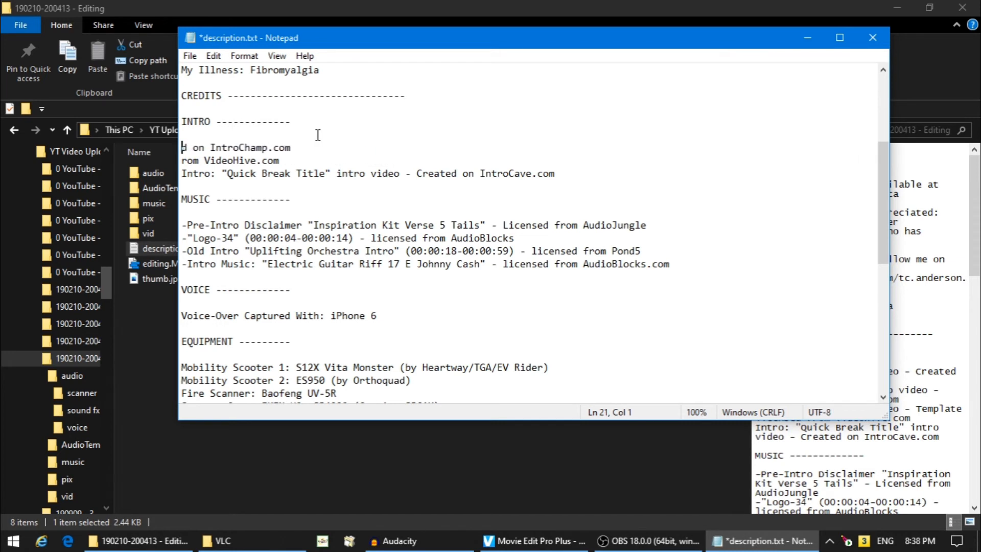
key(Delete)
key(Delete)
key(Delete)
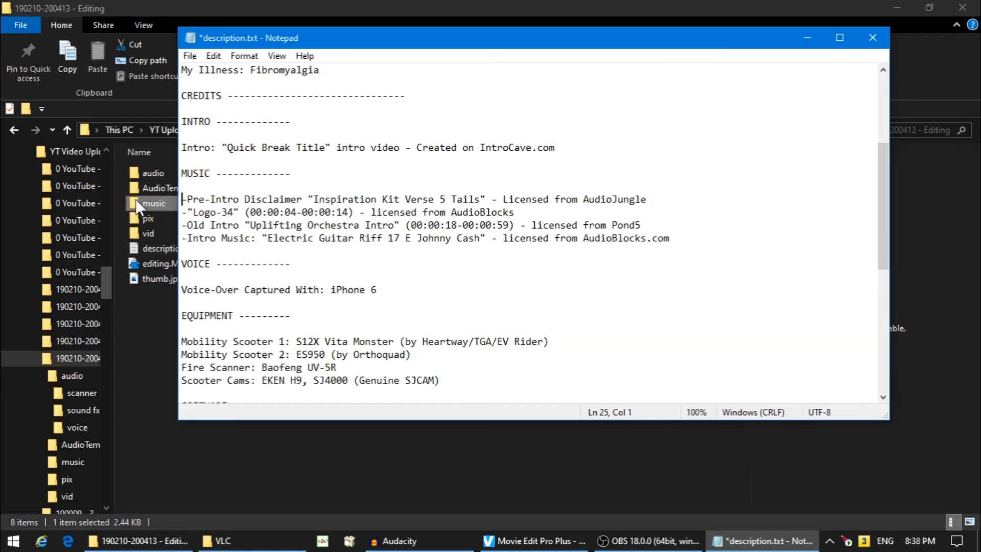
Delete the "Audiojungle Free - Epic Technology" audio file from the project's music folder.
right_click(135, 199)
key(Escape)
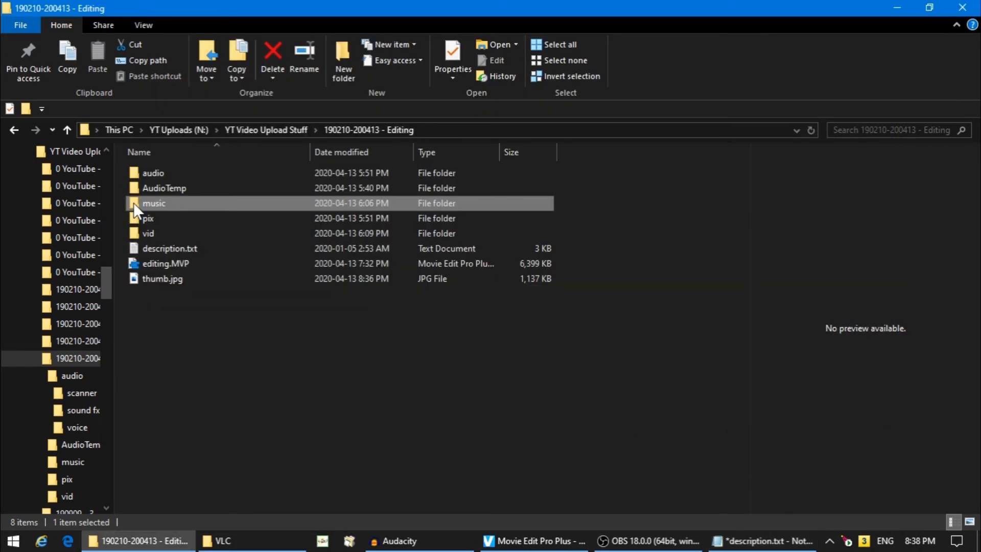
double_click(133, 202)
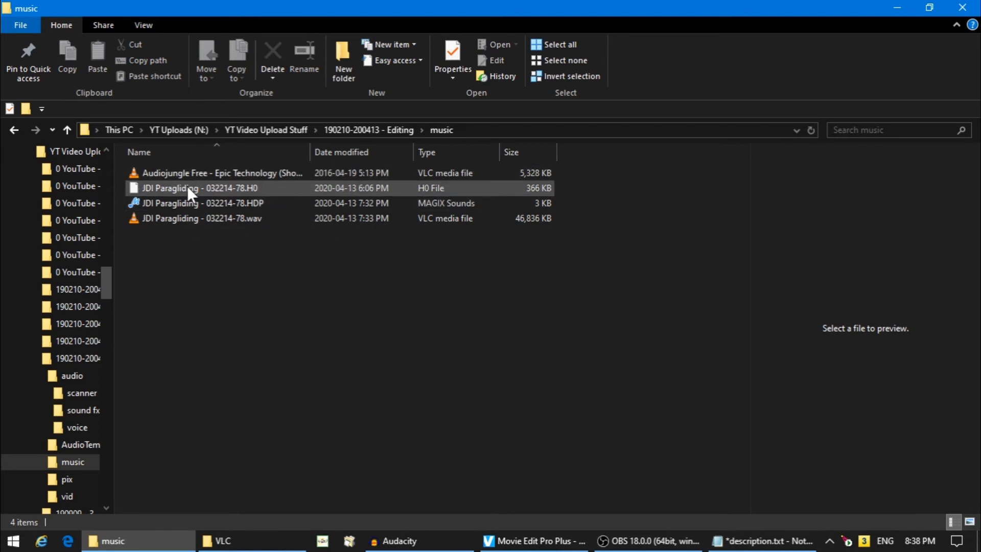
click(193, 168)
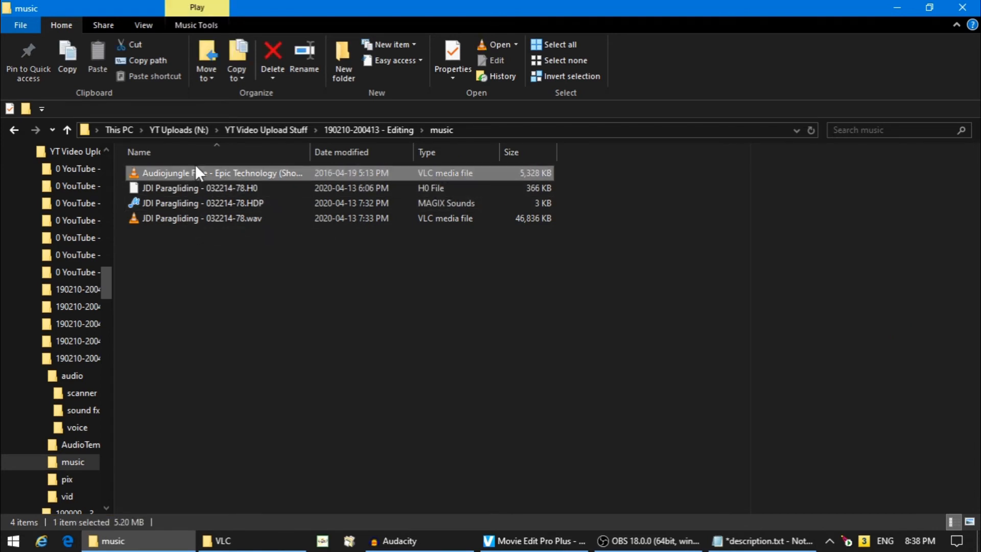
click(264, 48)
click(543, 329)
Copy the name "JDI Paragliding - 032214-78" from the H0 file in the music folder and return to description.txt.
click(170, 173)
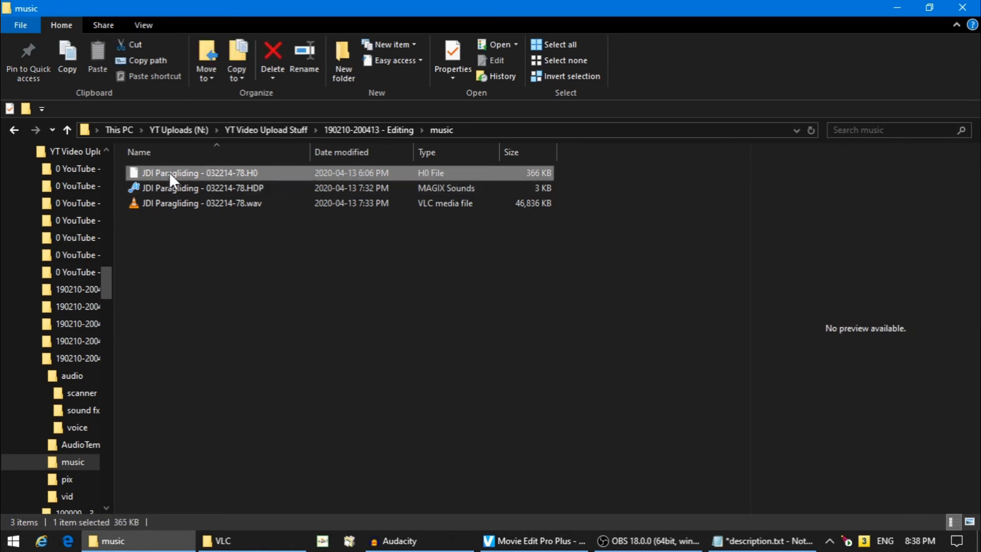
click(170, 173)
right_click(170, 173)
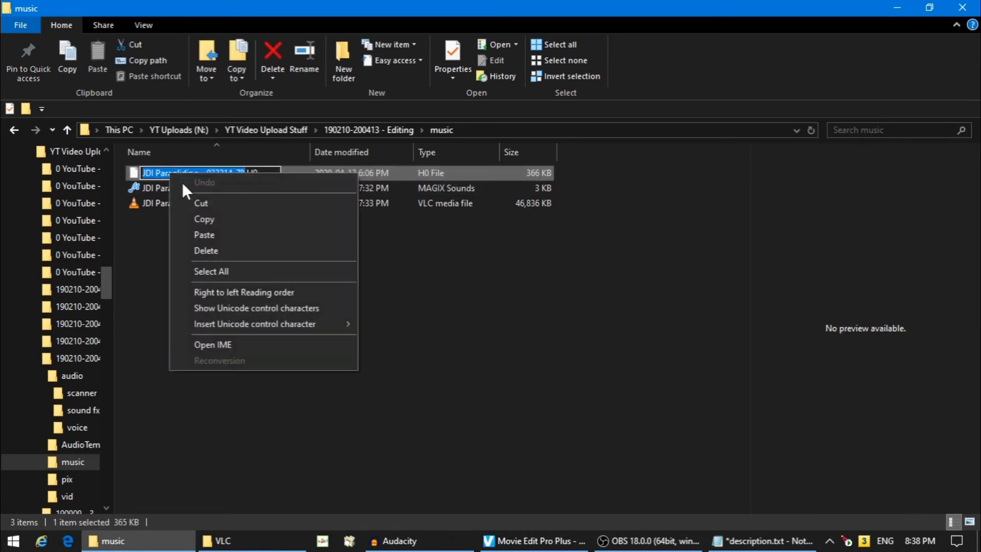
click(205, 220)
click(763, 540)
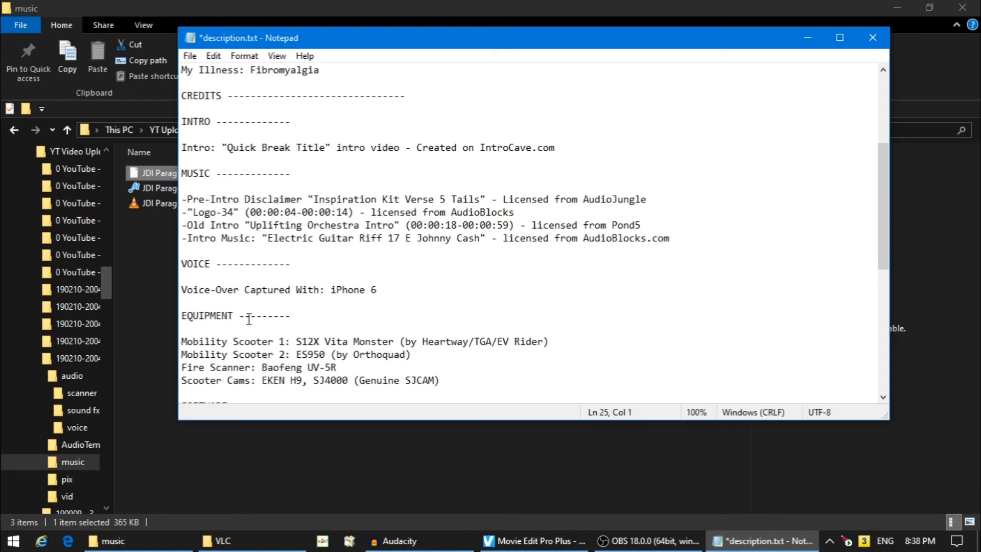
key(Delete)
key(Delete)
key(Delete)
key(Delete)
key(Delete)
key(Delete)
key(Delete)
key(Delete)
key(Delete)
key(Delete)
key(Delete)
key(Delete)
key(Delete)
key(Delete)
key(Delete)
key(Delete)
key(Delete)
key(Delete)
key(Delete)
key(Delete)
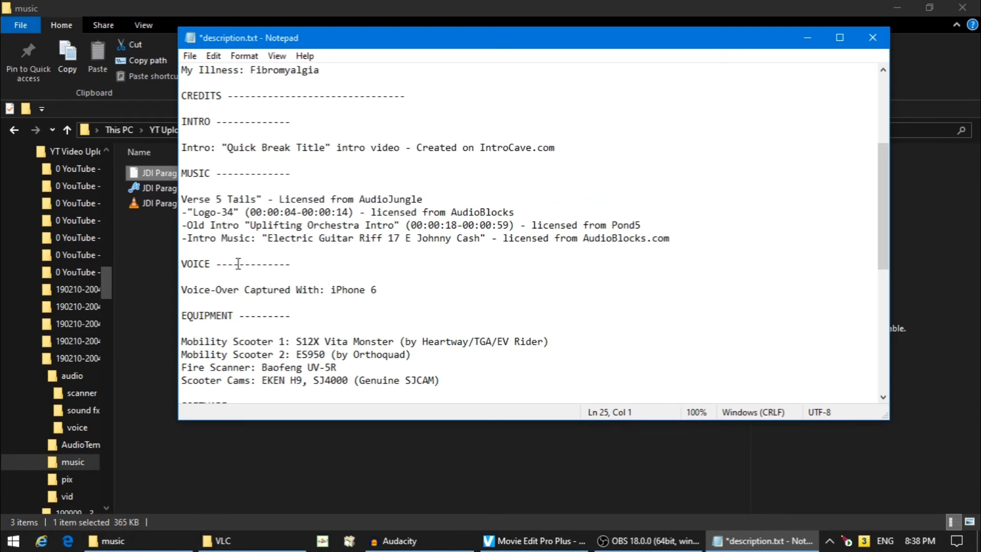
click(214, 55)
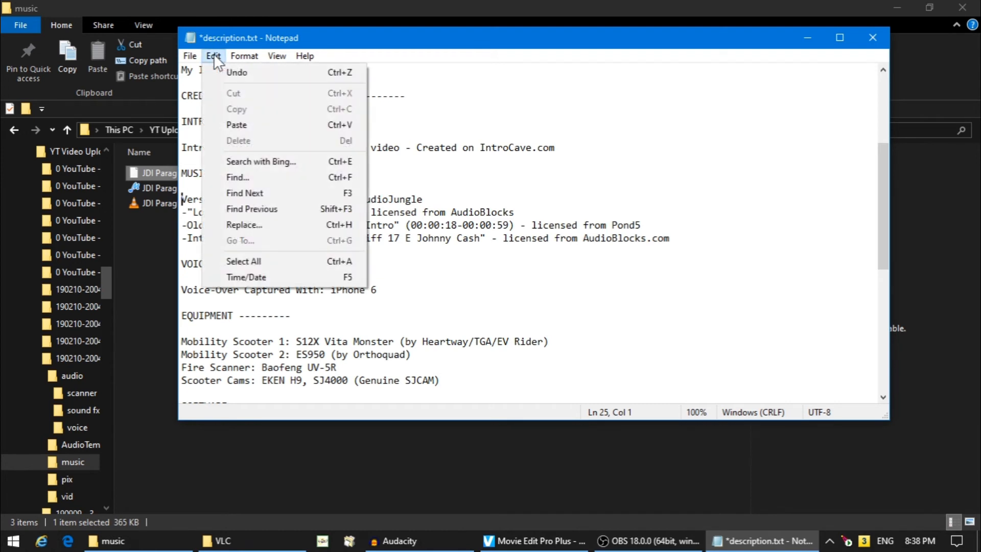
click(240, 72)
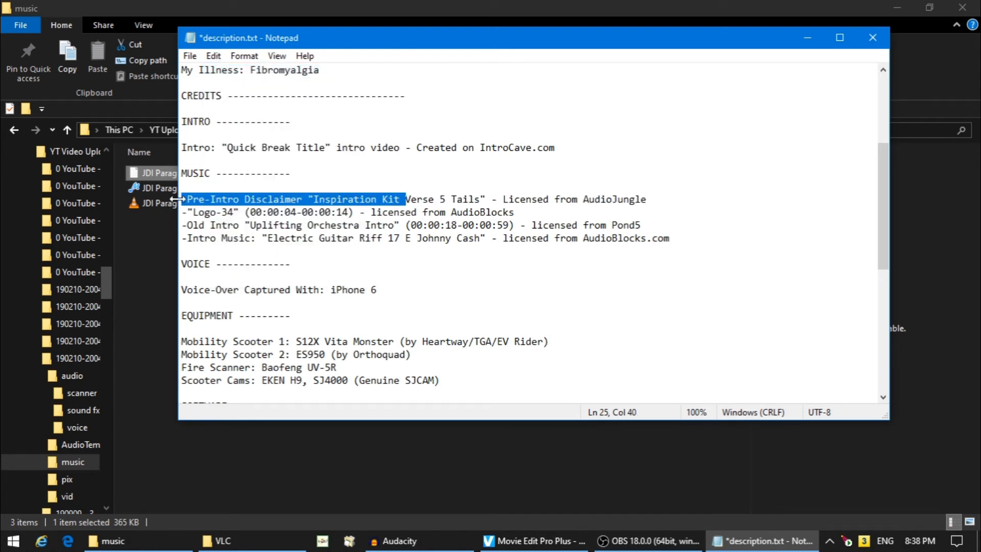
Replace "Logo-34" in the MUSIC section with the copied track name, shortened to "JDI Paragliding".
click(233, 211)
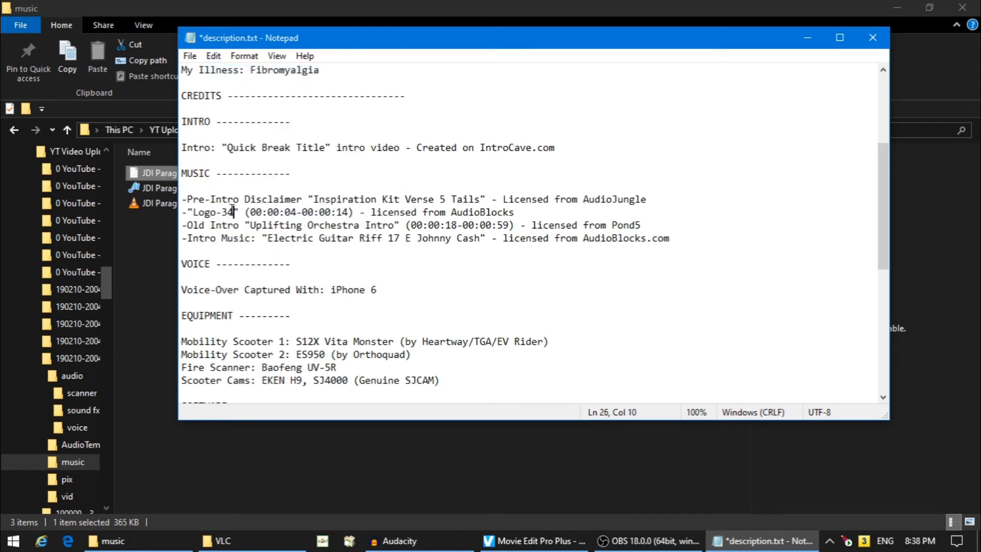
drag(232, 211, 194, 211)
right_click(198, 220)
click(234, 270)
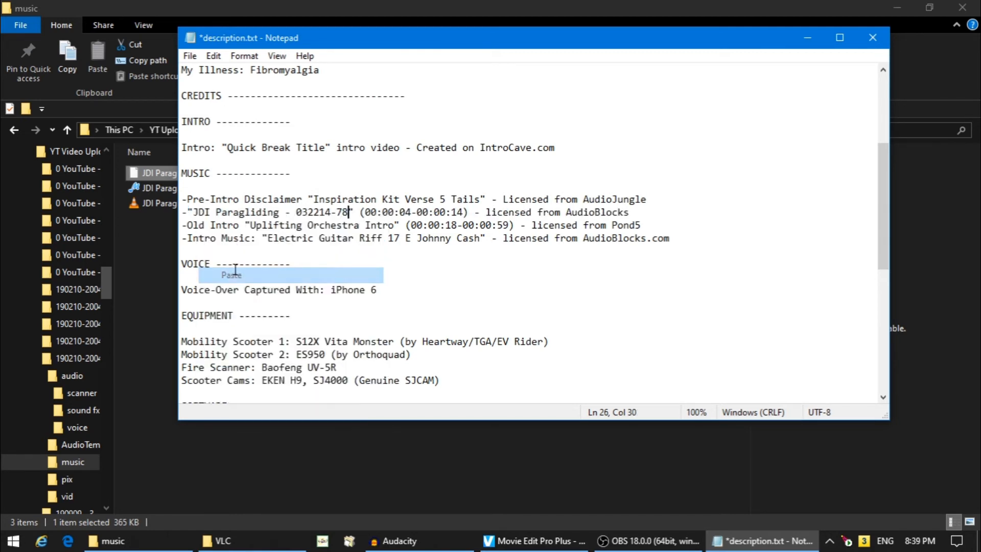
key(BackSpace)
key(BackSpace)
key(BackSpace)
key(BackSpace)
key(BackSpace)
key(BackSpace)
key(BackSpace)
key(BackSpace)
key(BackSpace)
key(BackSpace)
key(BackSpace)
key(BackSpace)
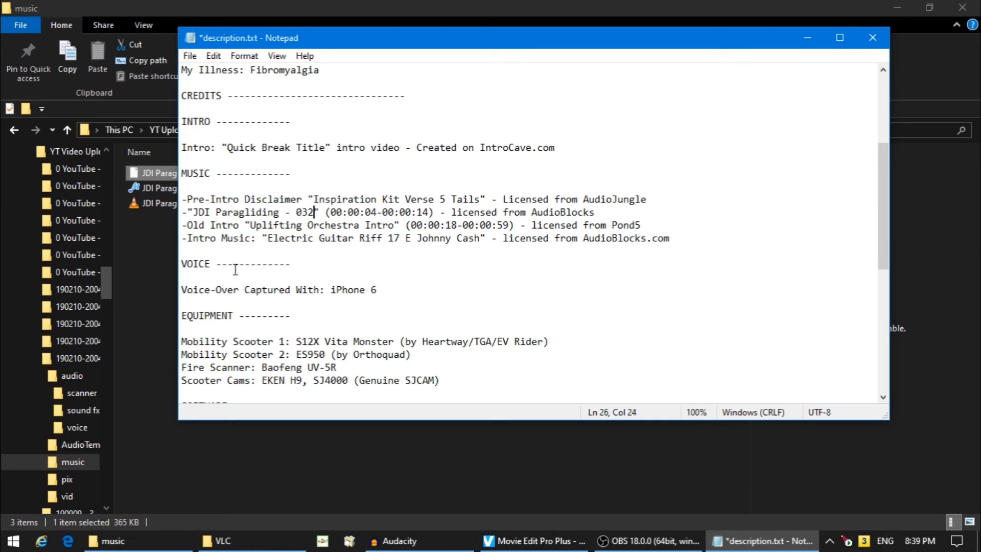
Check the JDI Paragliding music's start on the Movie Edit Pro timeline and set its credited start time to 00:00:30.
key(Right)
key(Right)
key(Right)
key(Right)
key(Right)
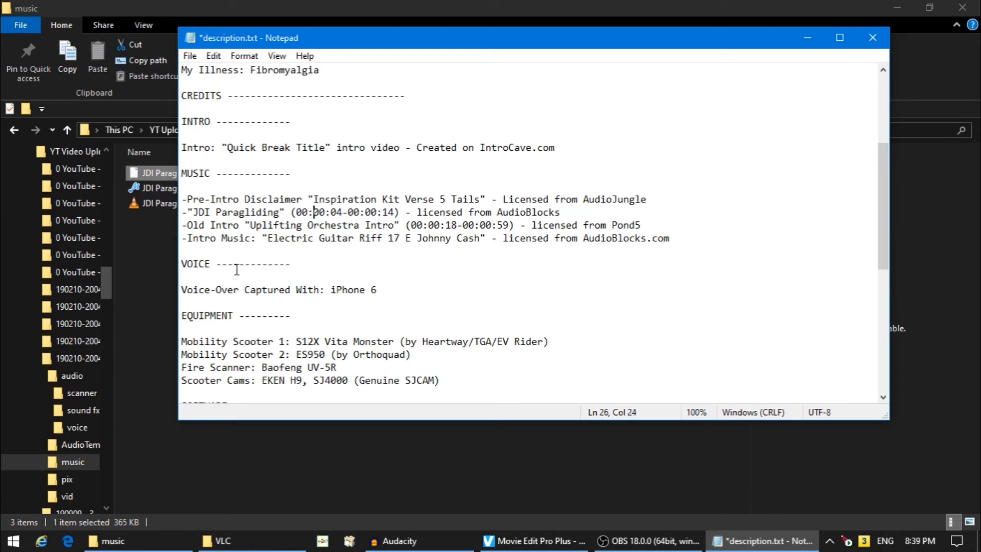
click(531, 543)
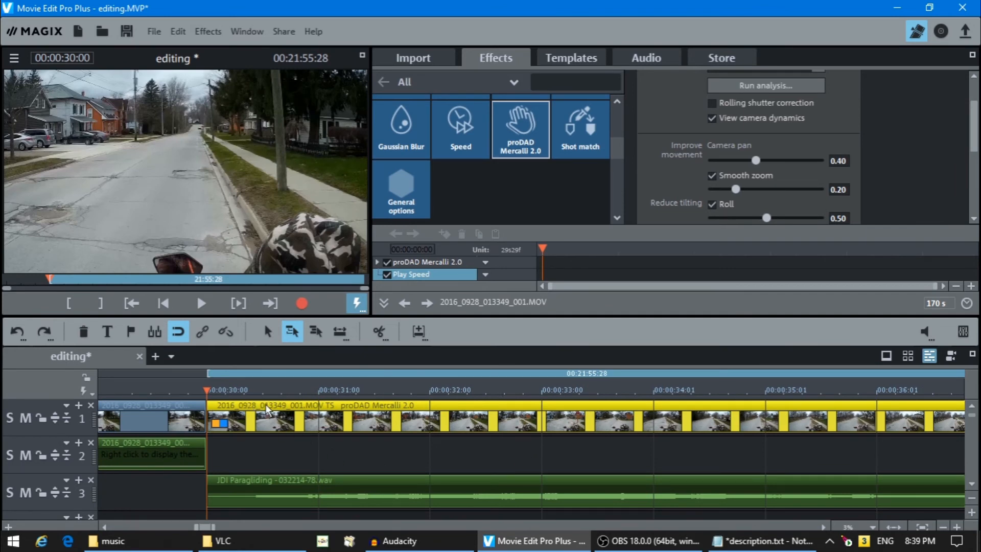
click(764, 540)
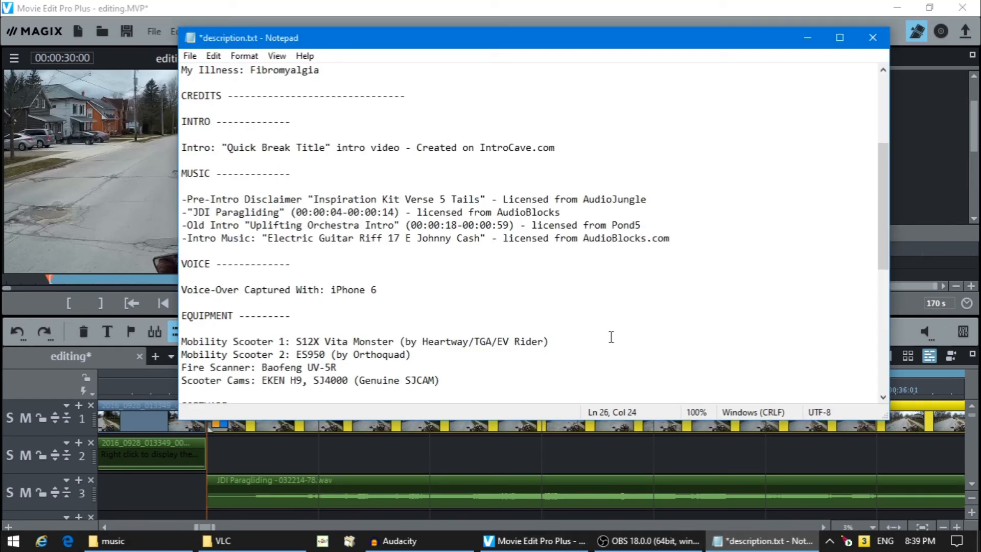
text(30)
key(Delete)
key(Delete)
Check the JDI Paragliding music's end on the Movie Edit Pro timeline and set its credited end time to 00:03:20 in description.txt.
key(Right)
key(Right)
key(Right)
key(Right)
click(542, 1)
key(alt+w)
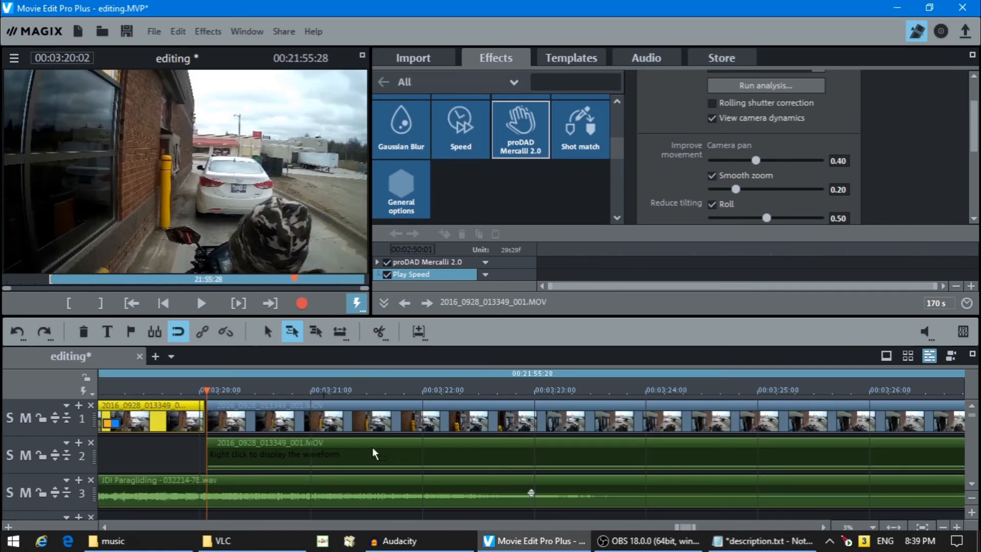
click(764, 541)
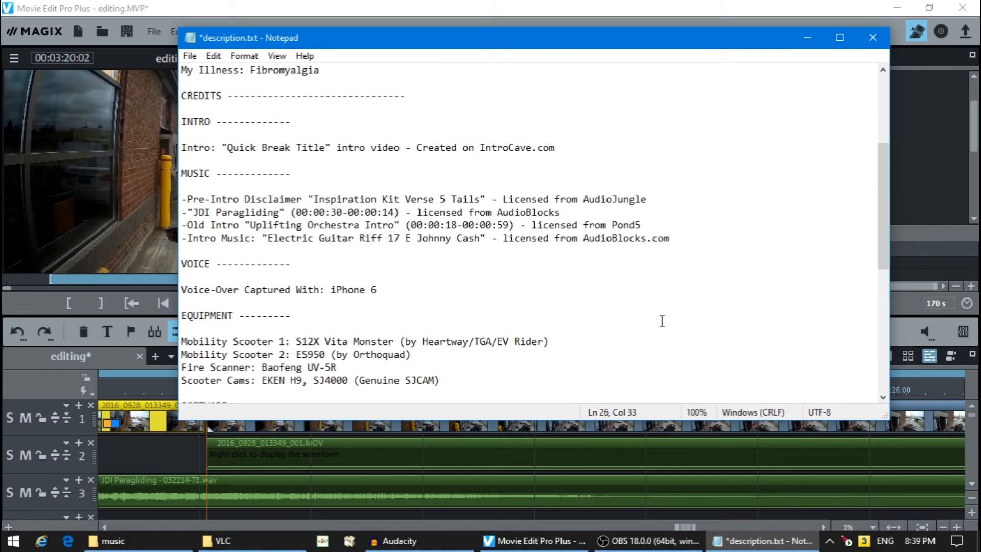
key(Right)
text(3)
key(Delete)
key(Down)
key(Right)
key(Up)
text(2)
key(Delete)
text(0)
key(Delete)
Delete the Old Intro "Uplifting Orchestra Intro" and Intro Music "Electric Guitar Riff 17 E Johnny Cash" credit lines from the MUSIC section.
key(Right)
key(Right)
key(Right)
key(Right)
key(Right)
key(Right)
key(Right)
key(Right)
key(Right)
key(Right)
key(Right)
key(Right)
key(Right)
key(Right)
key(Right)
key(Right)
key(Right)
key(Right)
key(Right)
key(Right)
key(Right)
key(Right)
key(Right)
key(Right)
key(Right)
key(Right)
key(Right)
key(Right)
key(Right)
key(Delete)
key(Delete)
key(Delete)
key(Delete)
key(Delete)
key(Delete)
key(Delete)
key(Delete)
key(Delete)
key(Delete)
key(Delete)
key(Delete)
key(Delete)
key(Delete)
key(Delete)
key(Delete)
key(Delete)
key(Delete)
key(Delete)
key(Delete)
key(Delete)
key(Delete)
key(Delete)
key(Delete)
key(Delete)
key(Delete)
key(Delete)
key(Delete)
key(Delete)
key(Delete)
key(Delete)
key(Delete)
key(Delete)
key(Delete)
key(Delete)
key(Delete)
key(Delete)
key(Delete)
key(Delete)
key(Delete)
key(Delete)
key(Delete)
key(Delete)
key(Delete)
key(Delete)
key(Delete)
key(Delete)
key(Delete)
key(Delete)
key(Delete)
key(Delete)
key(Delete)
key(Delete)
key(Delete)
key(Delete)
key(Delete)
key(Delete)
key(Delete)
key(Delete)
key(Delete)
key(Delete)
key(Delete)
key(Delete)
key(Delete)
key(Delete)
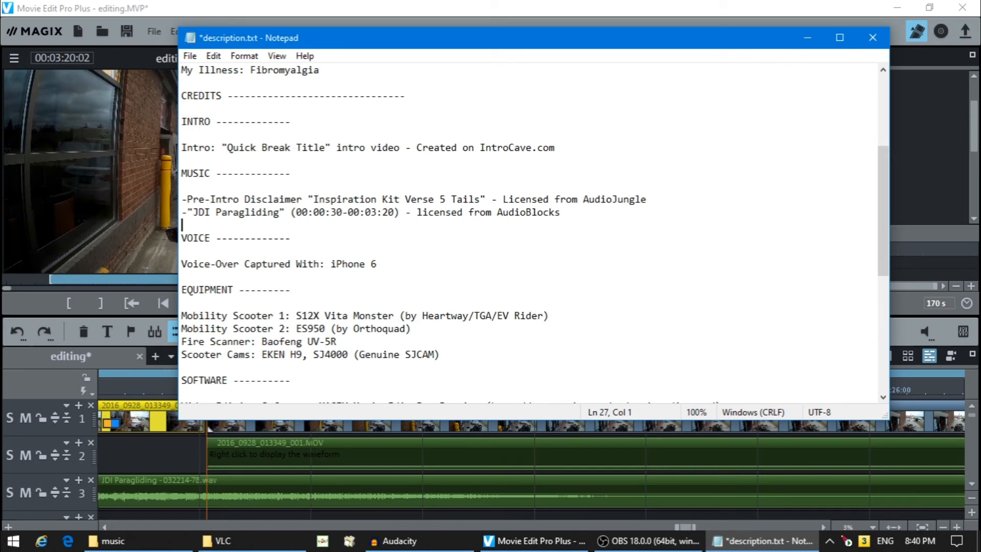
Delete the VOICE section from description.txt, including its heading and the "Voice-Over Captured With: iPhone 6" line.
key(Down)
key(Down)
key(Down)
key(Right)
key(Right)
key(Right)
key(Right)
key(Right)
key(Right)
key(Right)
key(Right)
key(Right)
key(Right)
key(Right)
key(ctrl+Right)
key(ctrl+Right)
key(Up)
key(Up)
key(Home)
key(Delete)
key(Delete)
key(Delete)
key(Delete)
key(Delete)
key(Delete)
key(Delete)
key(Delete)
key(Delete)
key(Delete)
key(Delete)
key(Delete)
key(Delete)
key(Delete)
key(Delete)
key(Delete)
key(Delete)
key(Delete)
key(Delete)
key(Delete)
key(Delete)
key(Delete)
key(Delete)
key(Delete)
key(Delete)
key(Delete)
key(Delete)
key(Delete)
key(Delete)
key(Delete)
key(Delete)
key(Delete)
key(Delete)
key(Delete)
key(Delete)
key(Delete)
key(Delete)
key(Delete)
key(Delete)
key(Delete)
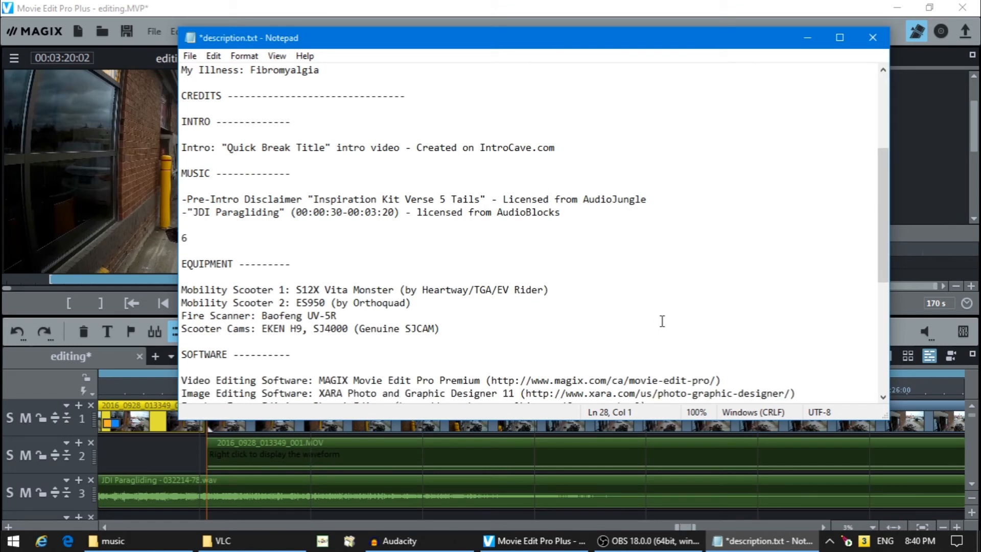
Remove the number 1 from the "Mobility Scooter 1" label in the EQUIPMENT section so it reads "Mobility Scooter:".
key(Down)
key(Down)
key(Right)
key(Right)
key(Right)
key(Right)
key(Right)
key(Right)
key(Right)
key(Right)
key(Right)
key(Right)
key(Right)
key(Right)
key(Right)
key(Right)
key(Right)
key(Right)
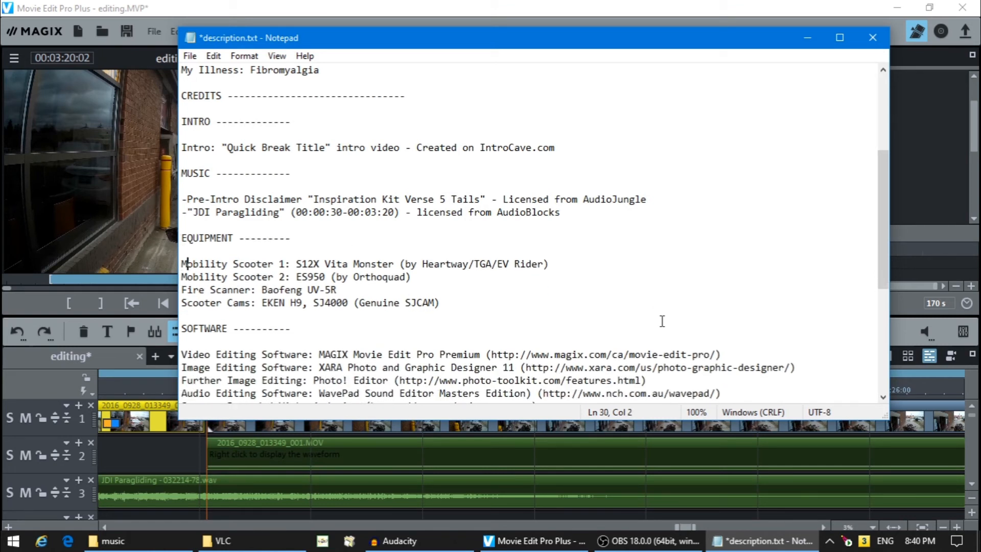
key(Delete)
key(Delete)
Delete the "Mobility Scooter 2" and "Fire Scanner" lines from the EQUIPMENT section of description.txt.
key(Right)
key(Right)
key(Right)
key(Right)
key(Right)
key(Right)
key(Right)
key(Right)
key(Right)
key(Right)
key(Right)
key(Right)
key(Right)
key(Right)
key(Right)
key(Right)
key(Right)
key(Right)
key(Right)
key(Right)
key(Right)
key(Right)
key(Right)
key(Right)
key(Right)
key(Right)
key(Right)
key(Right)
key(Right)
key(Right)
key(Right)
key(Right)
key(Right)
key(Right)
key(Right)
key(Right)
key(Right)
key(Right)
key(Right)
key(Right)
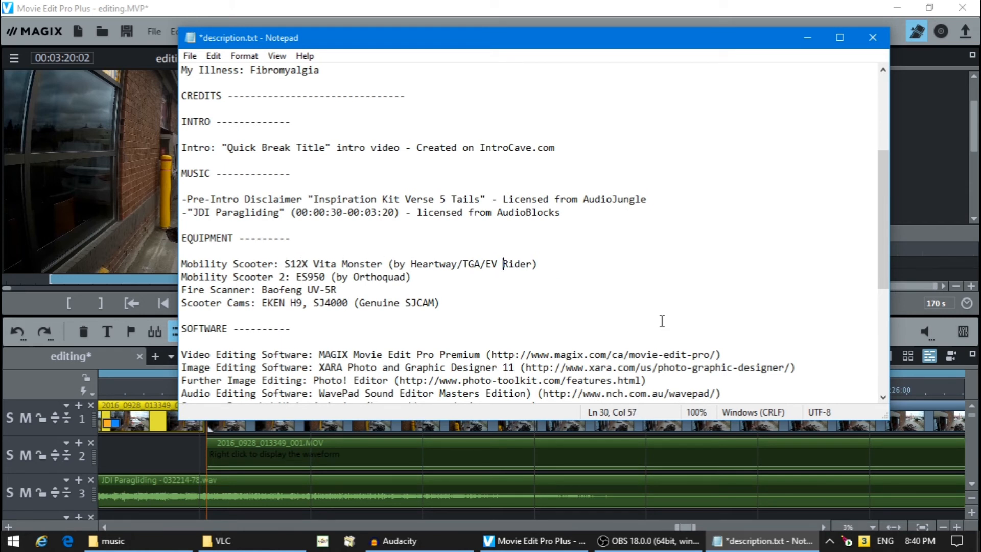
key(Delete)
key(Delete)
key(Delete)
key(Delete)
key(Delete)
key(Delete)
key(Delete)
key(Delete)
key(Delete)
key(Delete)
key(Delete)
key(Delete)
key(Delete)
key(Delete)
key(Delete)
key(Delete)
key(Delete)
key(Delete)
key(Delete)
key(Delete)
key(Delete)
key(Delete)
key(Delete)
key(Delete)
key(Delete)
key(Delete)
key(Delete)
key(Delete)
key(Delete)
key(Delete)
key(Delete)
key(Delete)
key(Delete)
key(Delete)
key(Delete)
key(Delete)
key(Delete)
key(Delete)
key(Delete)
key(Delete)
Change the "Scooter Cams" label to "Scooter Cam" and remove "EKEN H9," so the line credits only SJ4000 (Genuine SJCAM).
key(Right)
key(Right)
key(Right)
key(Right)
key(Right)
key(Right)
key(Right)
key(Right)
key(Right)
key(Right)
key(Right)
key(Delete)
key(Right)
key(Right)
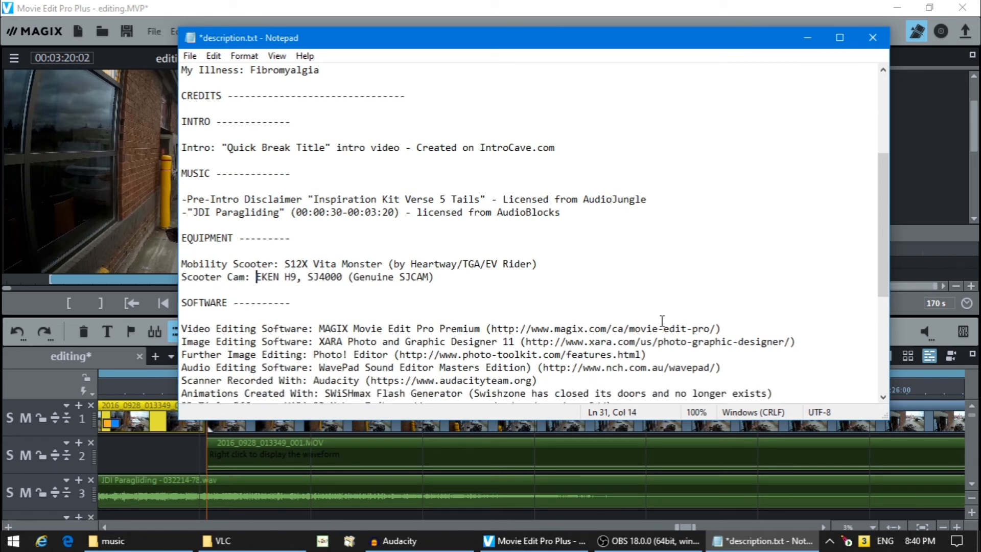
key(Delete)
key(Delete)
key(Delete)
key(Delete)
key(Delete)
key(Delete)
key(Delete)
key(Delete)
key(Delete)
Review the credit lines in the SOFTWARE and OTHER sections of description.txt for entries that do not apply to this video.
key(Down)
key(Down)
key(Down)
key(Down)
key(Down)
key(Down)
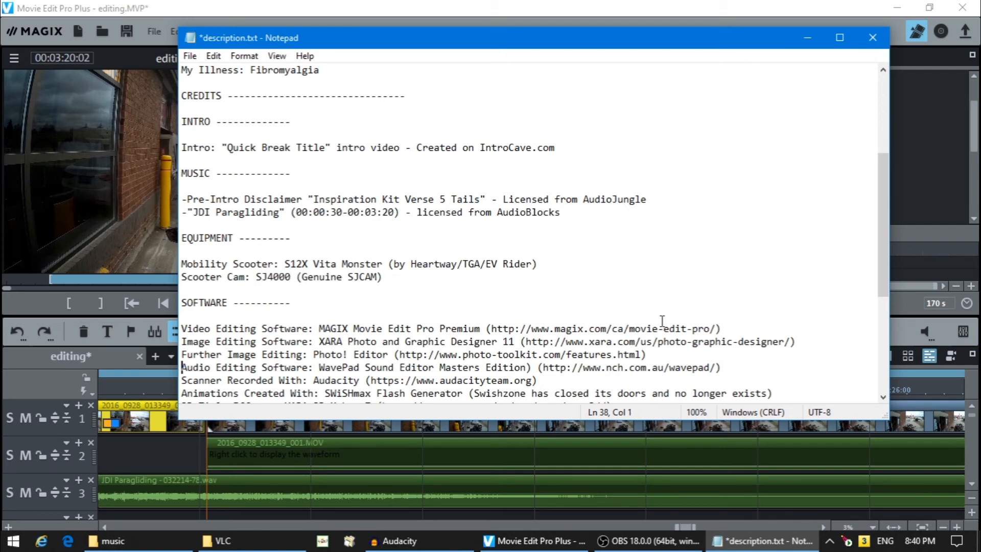
key(Down)
key(Down)
key(Down)
key(Down)
key(Down)
key(Down)
key(Down)
key(Down)
key(Down)
key(Down)
key(Down)
key(Down)
key(Down)
key(Down)
key(Down)
key(Down)
key(Up)
key(Up)
key(Up)
key(Up)
key(Up)
key(Up)
key(Up)
key(Up)
key(Up)
key(Up)
key(Up)
key(Up)
key(Up)
key(Up)
key(Up)
key(Up)
key(Up)
key(Up)
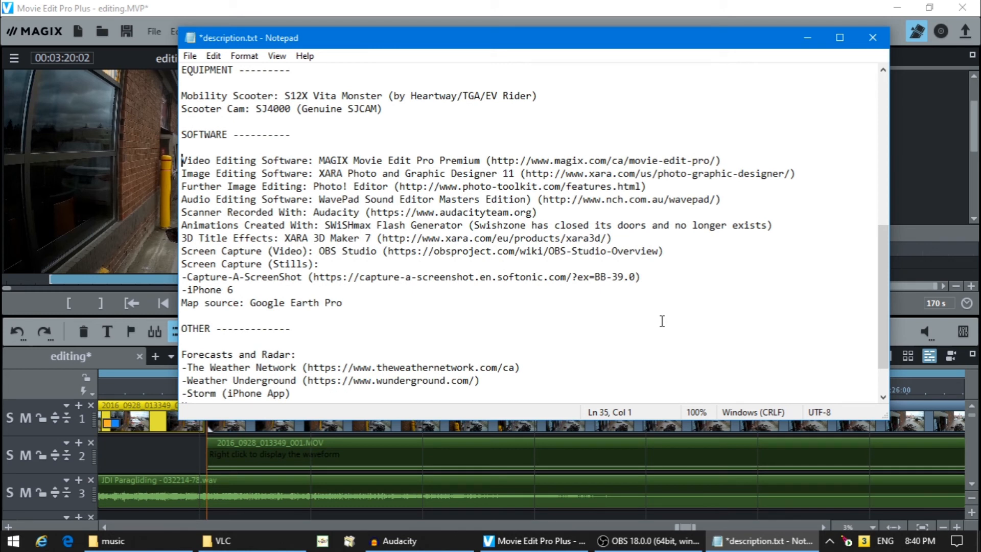
Delete the Audio Editing Software, Scanner Recorded With, Animations Created With, 3D Title Effects and Screen Capture (Video) lines from the SOFTWARE section.
key(Down)
key(Down)
key(Delete)
key(Delete)
key(Delete)
key(Delete)
key(Delete)
key(Delete)
key(Delete)
key(Delete)
key(Delete)
key(Delete)
key(Delete)
key(Delete)
key(Delete)
key(Delete)
key(Delete)
key(Delete)
key(Delete)
key(Delete)
key(Delete)
key(Delete)
key(Delete)
key(Delete)
key(Delete)
key(Delete)
key(Delete)
key(Delete)
key(Delete)
key(Delete)
key(Delete)
key(Delete)
key(Delete)
key(Delete)
key(Delete)
key(Delete)
key(Delete)
key(Delete)
key(Delete)
key(Delete)
key(Delete)
key(Delete)
key(Delete)
key(Delete)
key(Delete)
key(Delete)
key(Delete)
key(Delete)
key(Delete)
key(Delete)
key(Delete)
key(Delete)
key(Delete)
key(Delete)
key(Delete)
key(Delete)
key(Delete)
key(Delete)
key(Delete)
key(Delete)
key(Delete)
key(Delete)
key(Delete)
key(Delete)
key(Delete)
key(Delete)
key(Delete)
key(Delete)
key(Delete)
key(Delete)
key(Delete)
key(Delete)
key(Delete)
key(Delete)
key(Delete)
key(Delete)
key(Delete)
key(Delete)
key(Delete)
key(Delete)
key(Delete)
key(Delete)
key(Delete)
key(Delete)
key(Delete)
key(Delete)
key(Delete)
key(Delete)
key(Delete)
key(Delete)
key(Delete)
key(Delete)
key(Delete)
key(Delete)
key(Delete)
key(Delete)
key(Delete)
key(Delete)
key(Delete)
key(Delete)
key(Delete)
key(Delete)
key(Delete)
key(Delete)
key(Delete)
key(Delete)
key(Delete)
key(Delete)
key(Delete)
key(Delete)
key(Delete)
key(Delete)
key(Delete)
key(Delete)
key(Delete)
key(Delete)
key(Delete)
key(Delete)
key(Delete)
key(Delete)
key(Delete)
key(Delete)
key(Delete)
key(Delete)
key(Delete)
key(Delete)
key(Delete)
key(Delete)
key(Delete)
key(Delete)
key(Delete)
key(Delete)
key(Delete)
key(Delete)
key(Delete)
key(Delete)
key(Delete)
key(Delete)
key(Delete)
key(Delete)
key(Delete)
key(Delete)
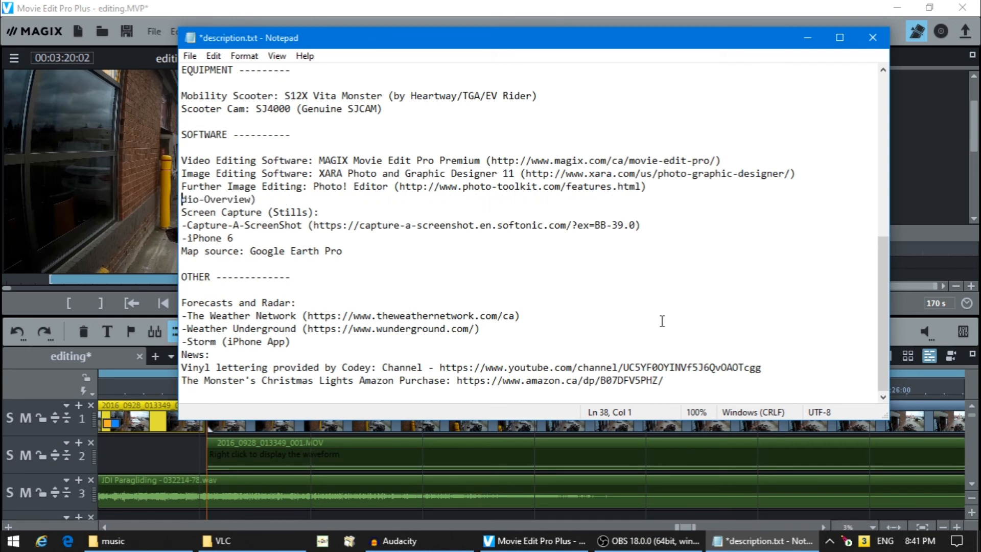
Delete the text below the Photo! Editor line, from "dio-Overview)" through the Weather Underground entry, including the Screen Capture (Stills), Map source and OTHER heading lines.
key(Delete)
key(Delete)
key(Delete)
key(Delete)
key(Delete)
key(Delete)
key(Delete)
key(Delete)
key(Delete)
key(Delete)
key(Delete)
key(Delete)
key(Delete)
key(Delete)
key(Delete)
key(Delete)
key(Delete)
key(Delete)
key(Delete)
key(Delete)
key(Delete)
key(Delete)
key(Delete)
key(Delete)
key(Delete)
key(Delete)
key(Delete)
key(Delete)
key(Delete)
key(Delete)
key(Delete)
key(Delete)
key(Delete)
key(Delete)
key(Delete)
key(Delete)
key(Delete)
key(Delete)
key(Delete)
key(Delete)
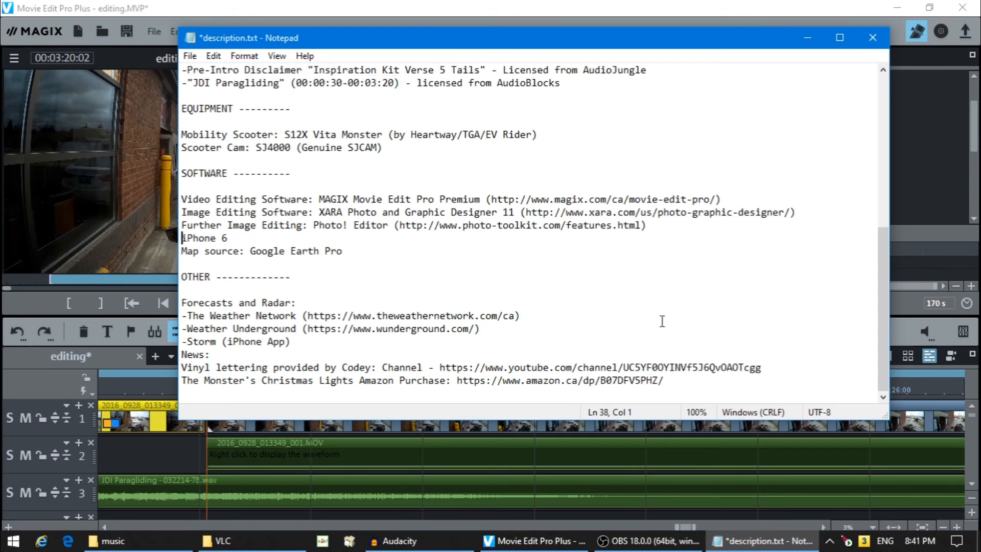
key(Delete)
key(Delete)
key(Delete)
key(Delete)
key(Delete)
key(Delete)
key(Delete)
key(Delete)
key(Delete)
key(Delete)
key(Delete)
key(Delete)
key(Delete)
key(Delete)
key(Delete)
key(Delete)
key(Delete)
key(Delete)
key(Delete)
key(Delete)
key(Delete)
key(Delete)
key(Delete)
key(Delete)
key(Delete)
key(Delete)
key(Delete)
key(Delete)
key(Delete)
key(Delete)
key(Delete)
key(Delete)
key(Delete)
key(Delete)
key(Delete)
key(Delete)
key(Delete)
key(Delete)
key(Delete)
key(Delete)
key(Delete)
key(Delete)
key(Delete)
key(Delete)
key(Delete)
key(Delete)
key(Delete)
key(Delete)
key(Delete)
key(Delete)
key(Delete)
key(Delete)
key(Delete)
key(Delete)
key(Delete)
key(Delete)
key(Delete)
key(Delete)
key(Delete)
key(Delete)
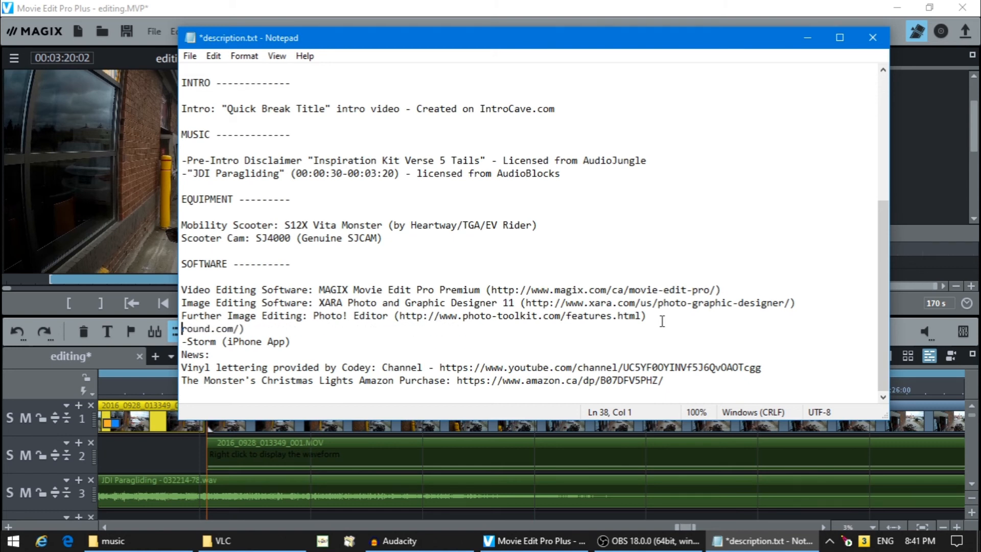
Delete the remaining text below the Photo! Editor line, from "round.com/)" through the Storm, News, Vinyl lettering and Christmas Lights lines.
key(Delete)
key(Delete)
key(Delete)
key(Delete)
key(Delete)
key(Delete)
key(Delete)
key(Delete)
key(Delete)
key(Delete)
key(Delete)
key(Delete)
key(Delete)
key(Delete)
key(Delete)
key(Delete)
key(Delete)
key(Delete)
key(Delete)
key(Delete)
key(Delete)
key(Delete)
key(Delete)
key(Delete)
key(Delete)
key(Delete)
key(Delete)
key(Delete)
key(Delete)
key(Delete)
key(Delete)
key(Delete)
key(Delete)
key(Delete)
key(Delete)
key(Delete)
key(Delete)
key(Delete)
key(Delete)
key(Delete)
key(Delete)
key(Delete)
key(Delete)
key(Delete)
key(Delete)
key(Delete)
key(Delete)
key(Delete)
key(Delete)
key(Delete)
key(Delete)
key(Delete)
key(Delete)
key(Delete)
key(Delete)
key(Delete)
key(Delete)
key(Delete)
key(Delete)
key(Delete)
key(Delete)
key(Delete)
key(Delete)
key(Delete)
key(Delete)
key(Delete)
key(Delete)
key(Delete)
key(Delete)
key(Delete)
key(Delete)
key(Delete)
key(Delete)
key(Delete)
key(Delete)
key(Delete)
key(Delete)
key(Delete)
key(Delete)
key(Delete)
Close description.txt and the Movie Edit Pro Plus window, saving both the text file and the editing.MVP project.
key(Up)
key(Up)
key(Up)
key(Up)
key(Up)
key(Up)
key(Up)
key(Up)
key(Up)
key(Up)
key(Up)
key(Up)
key(Up)
key(Up)
key(Up)
key(Up)
key(Up)
key(Up)
key(Up)
key(Up)
key(Down)
key(Down)
key(Down)
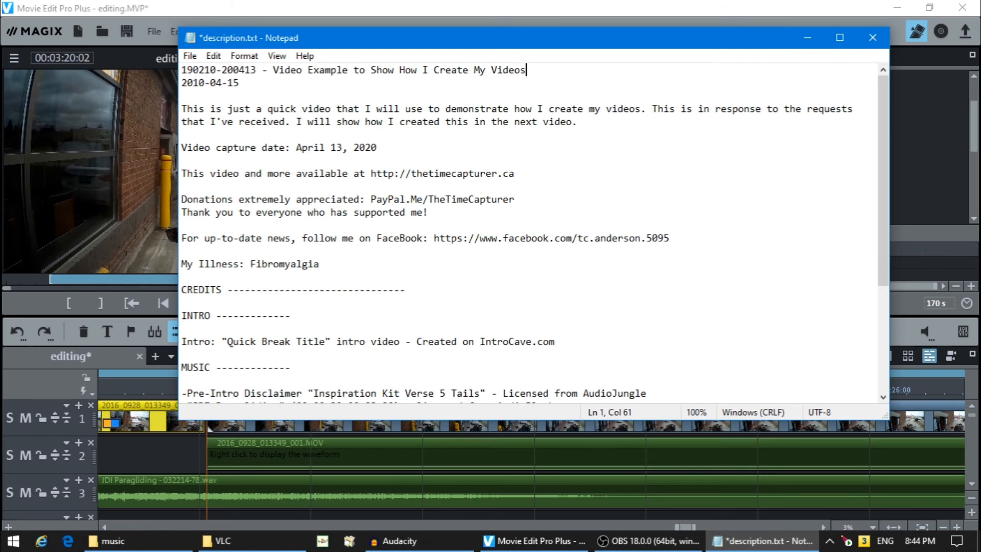
click(868, 36)
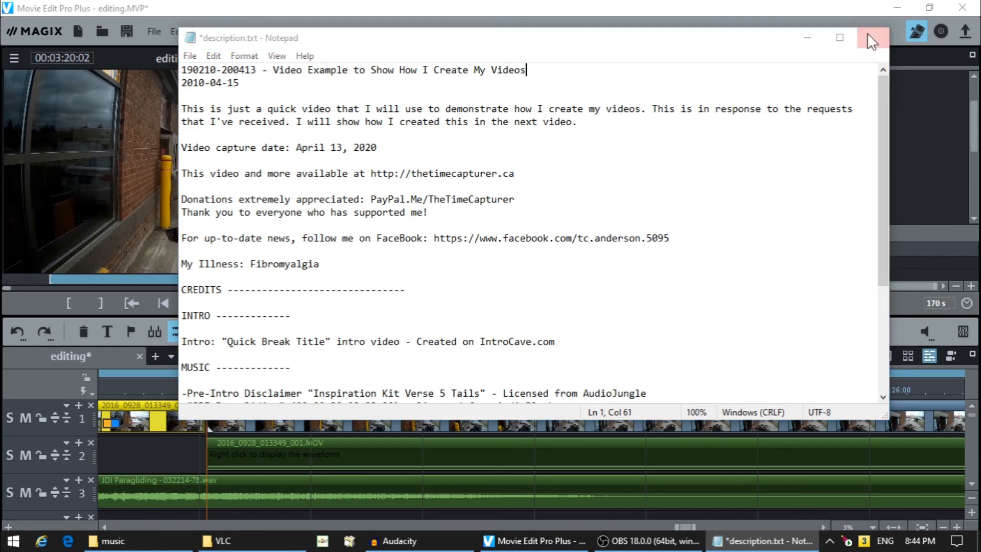
click(449, 287)
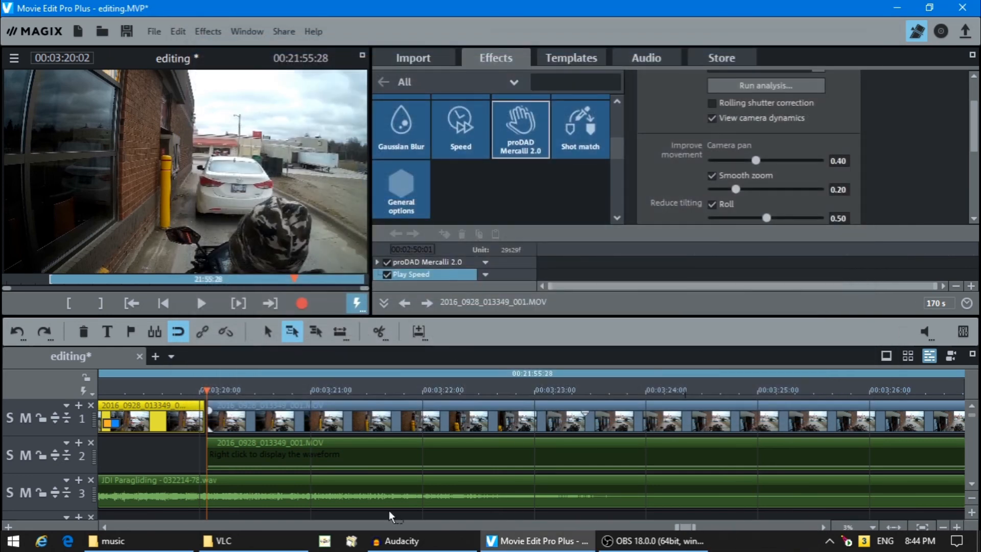
click(963, 9)
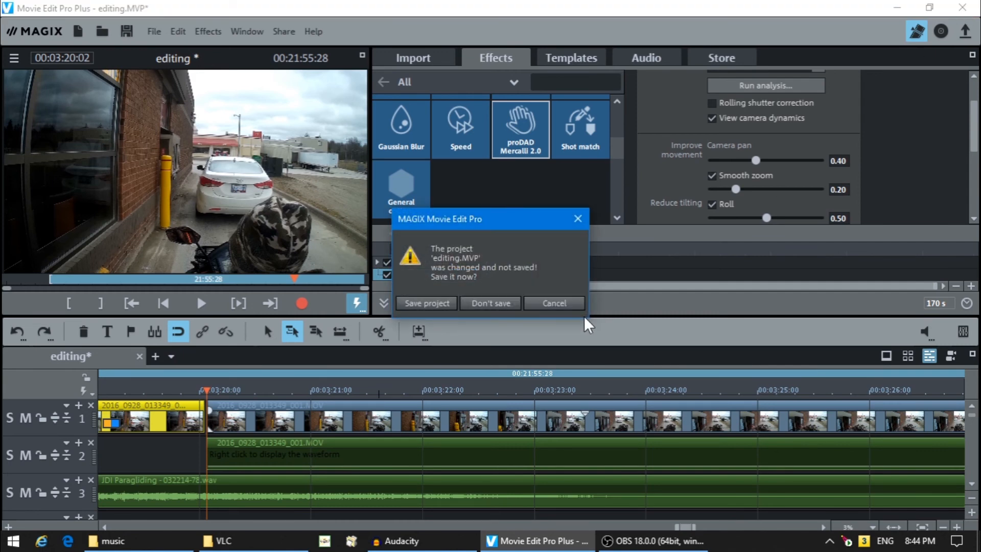
click(440, 305)
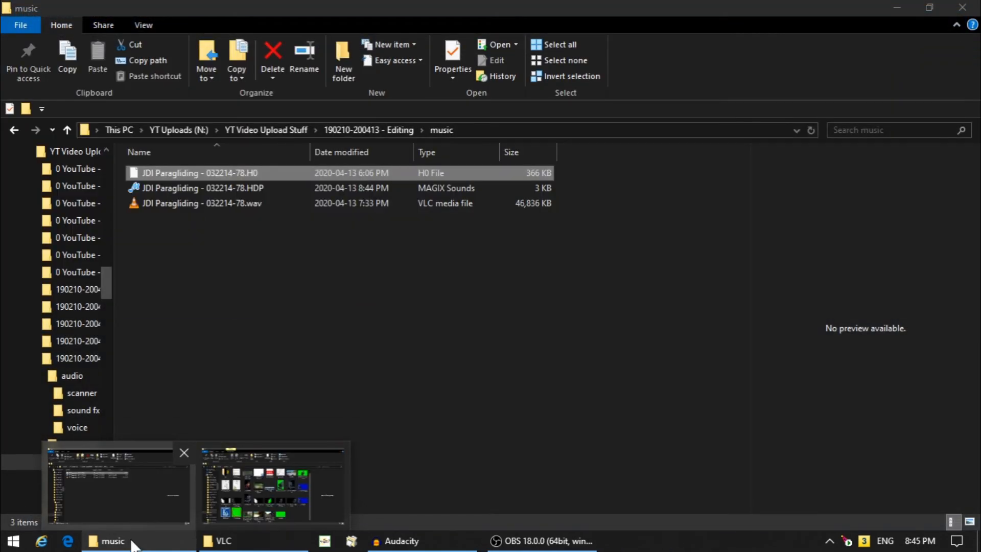
key(alt+Left)
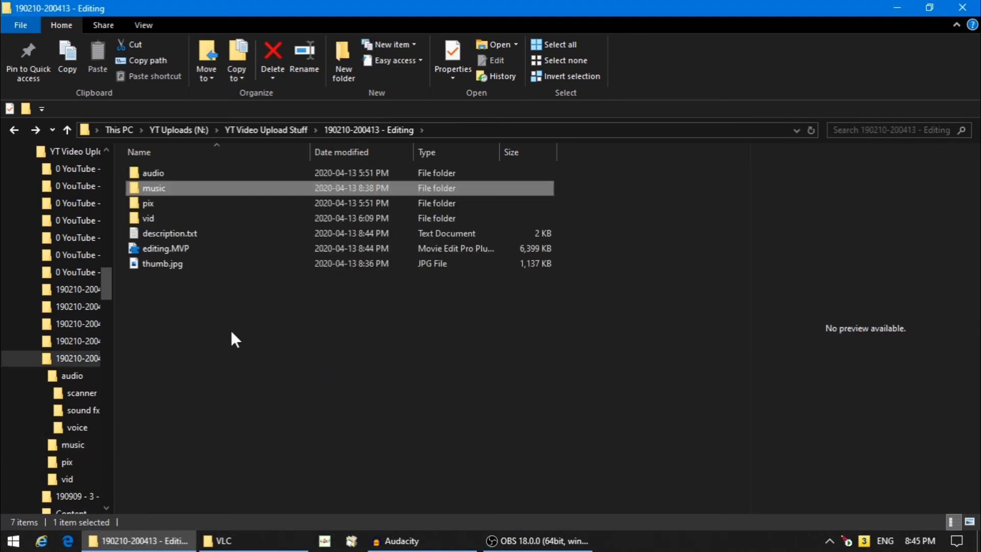
click(134, 233)
click(63, 53)
key(BackSpace)
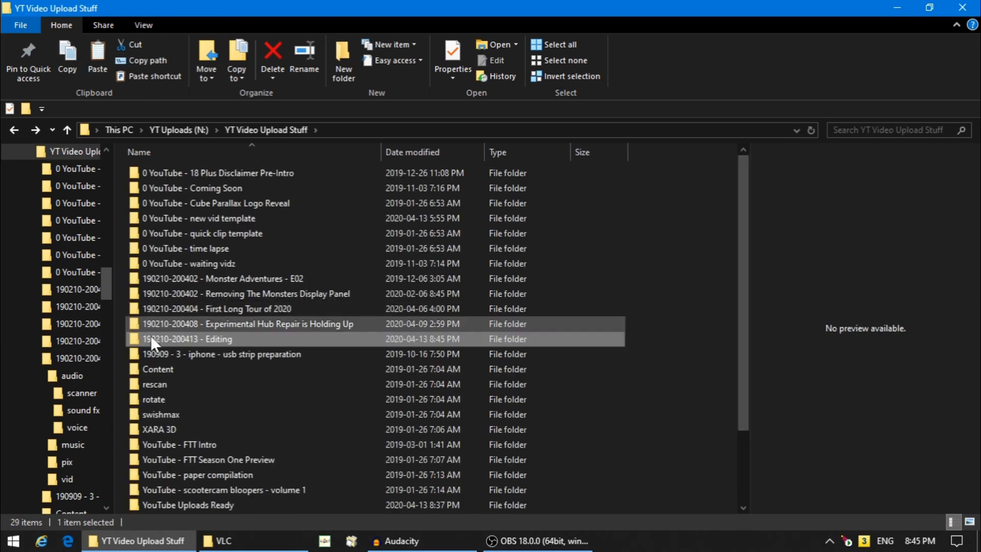
scroll(130, 488, down, 1)
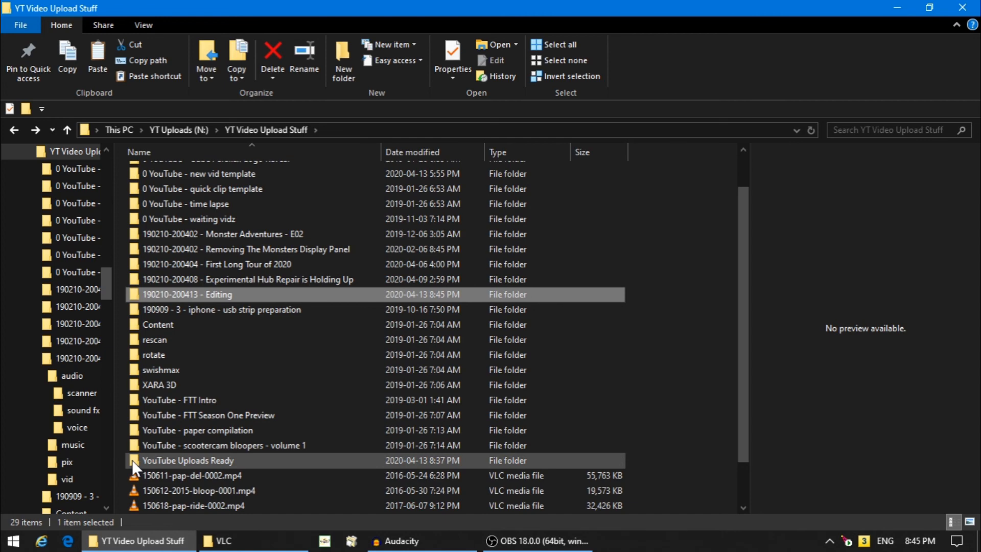
double_click(132, 459)
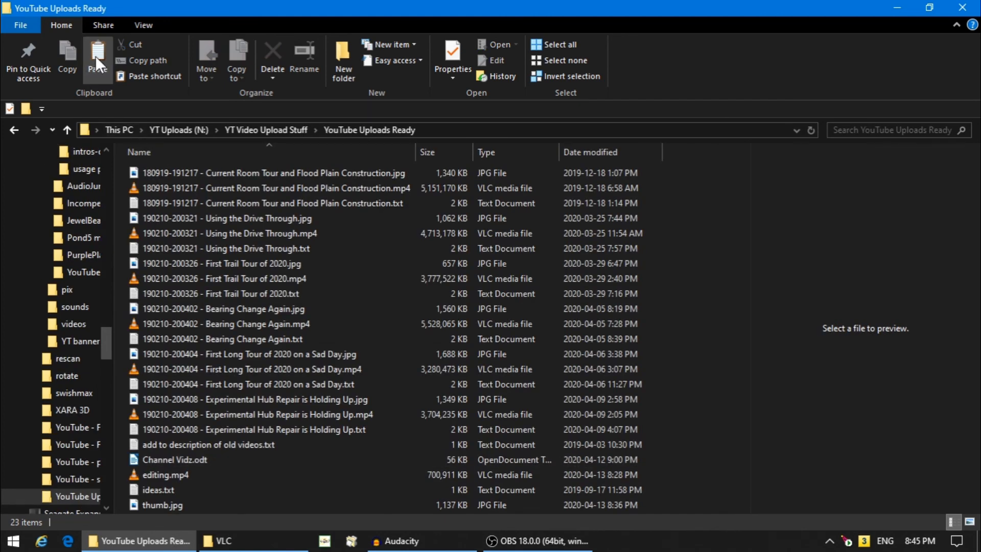
click(97, 56)
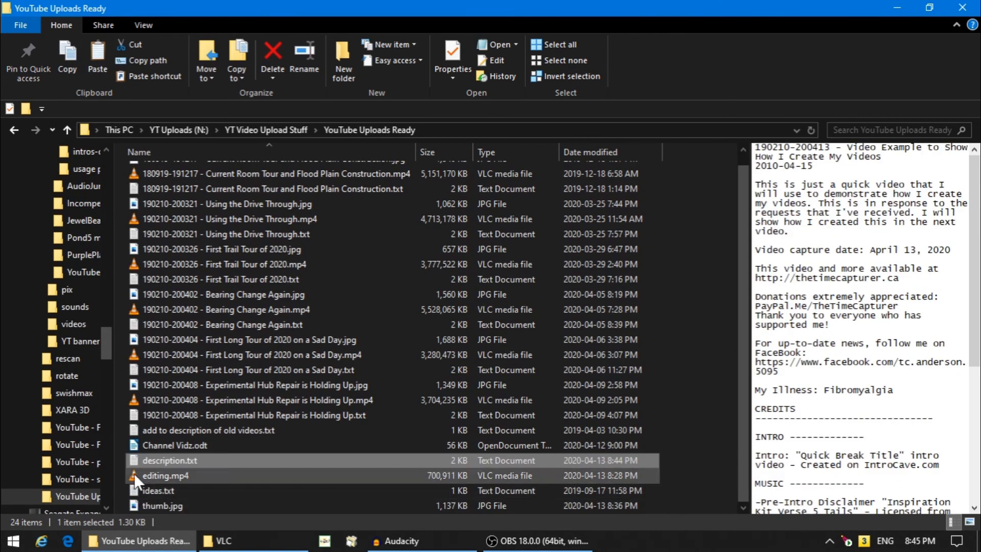
double_click(134, 461)
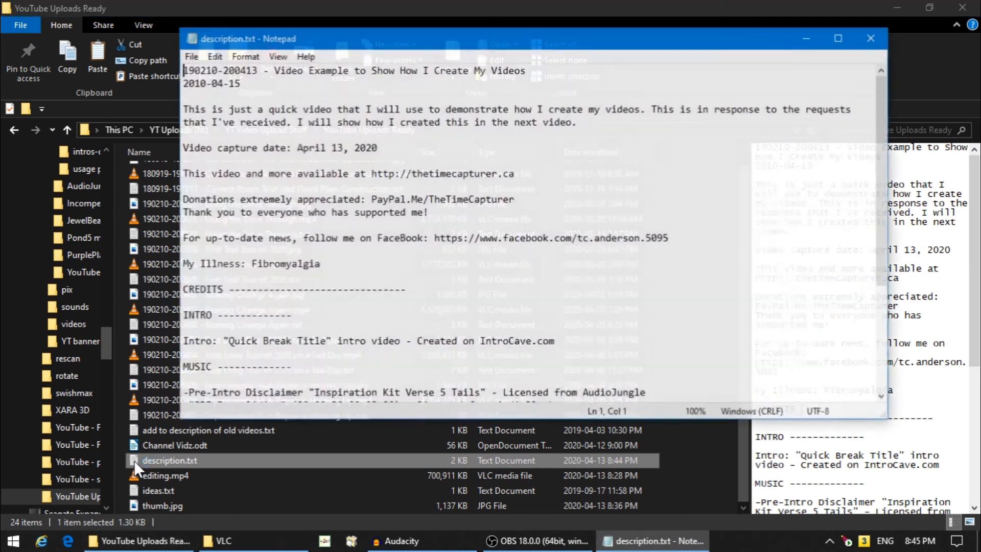
drag(524, 71, 176, 71)
right_click(276, 67)
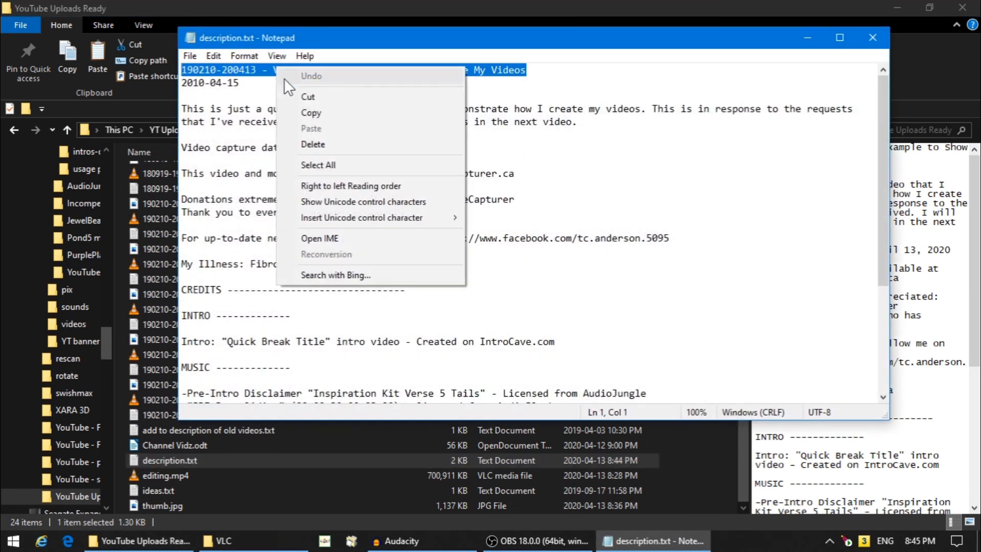
click(310, 113)
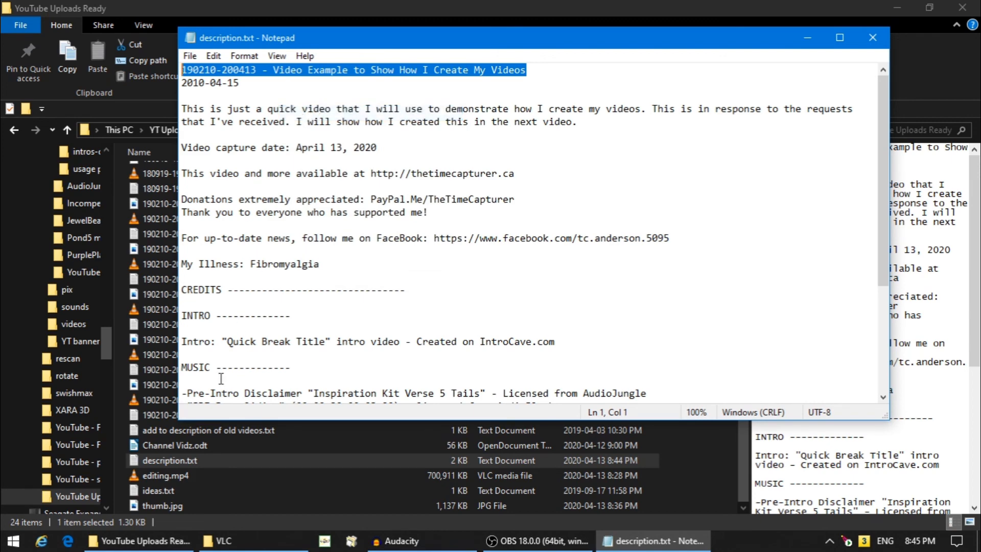
click(122, 440)
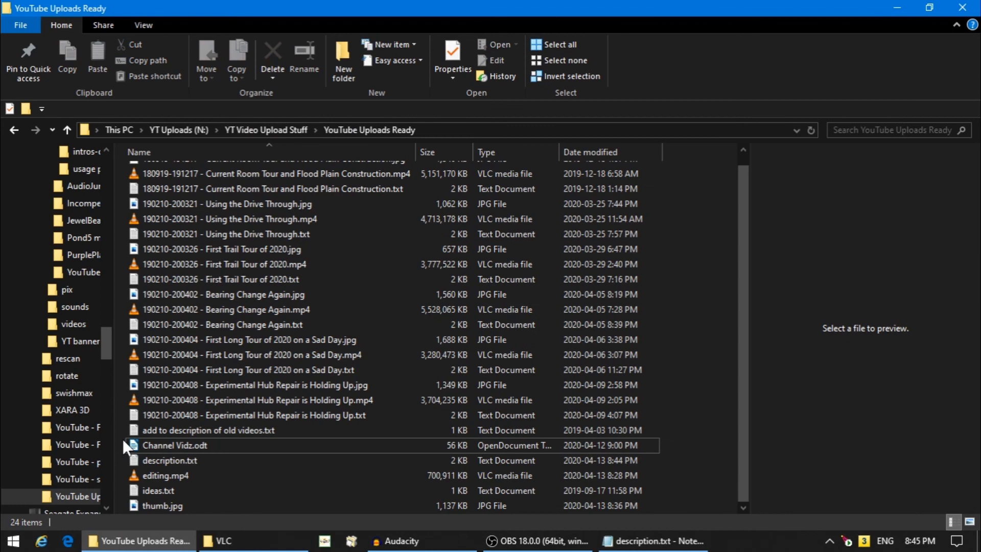
click(164, 458)
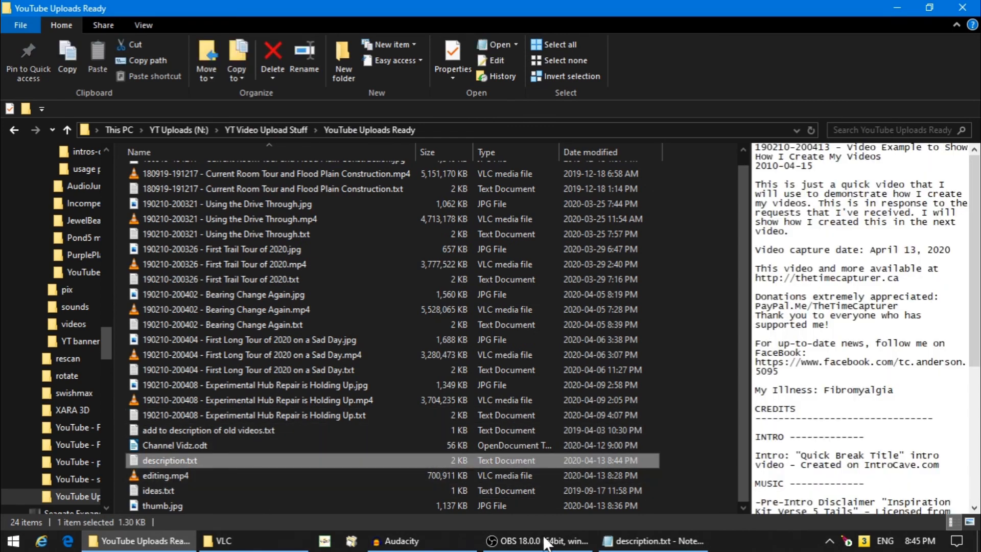
click(644, 543)
click(869, 45)
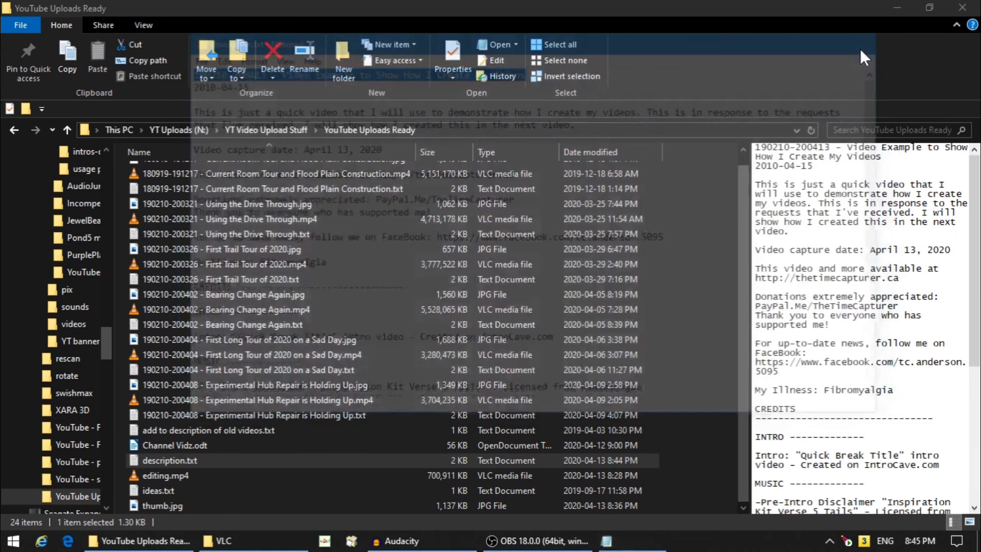
click(158, 458)
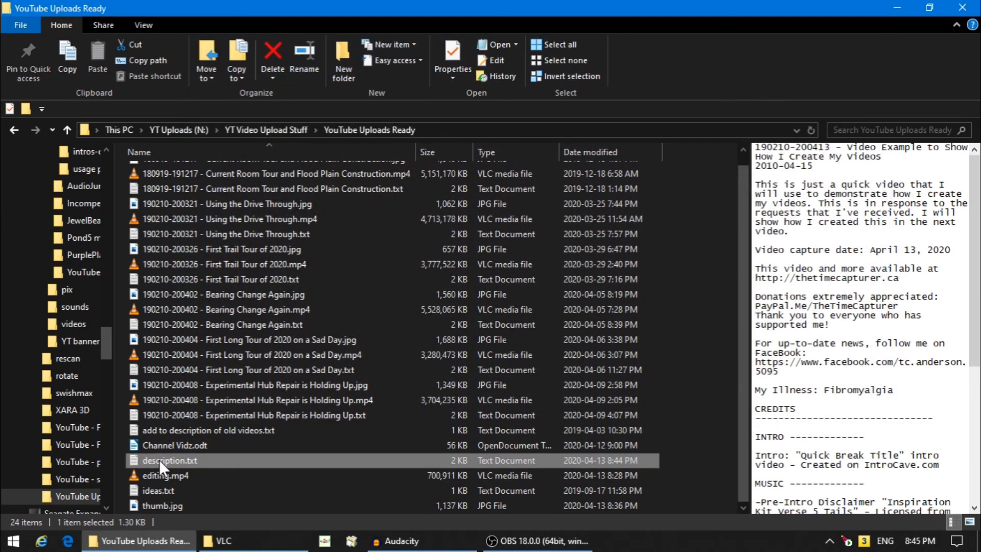
click(159, 459)
right_click(168, 460)
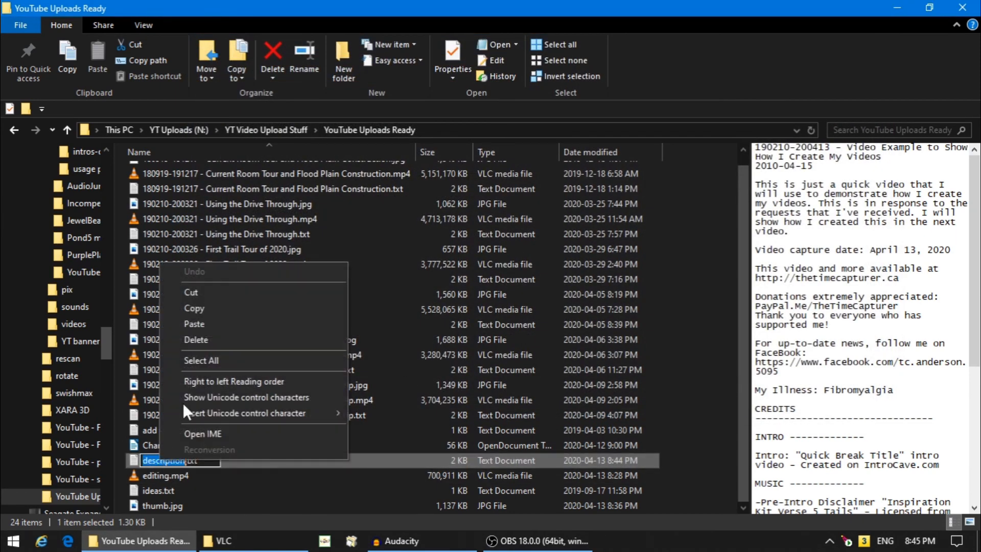
click(192, 324)
click(152, 476)
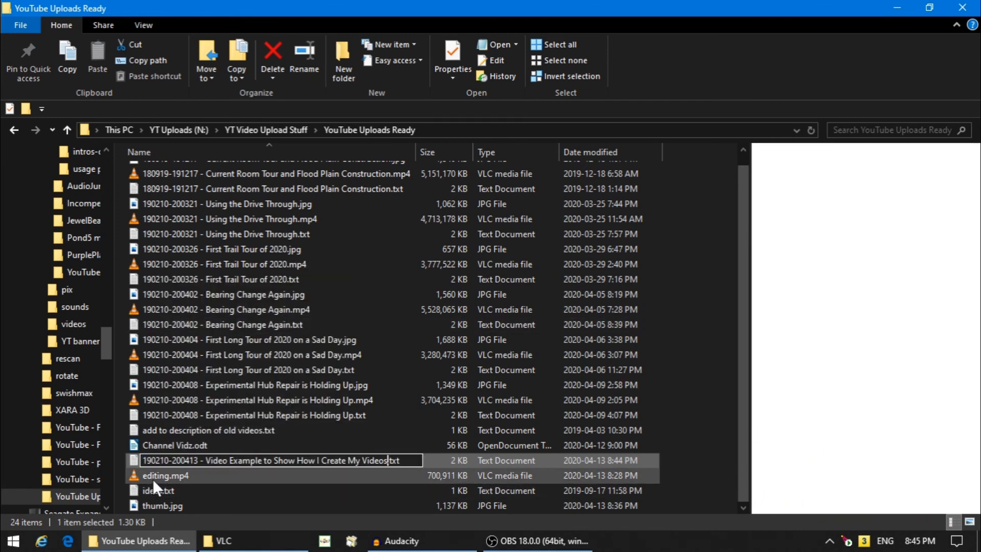
click(152, 474)
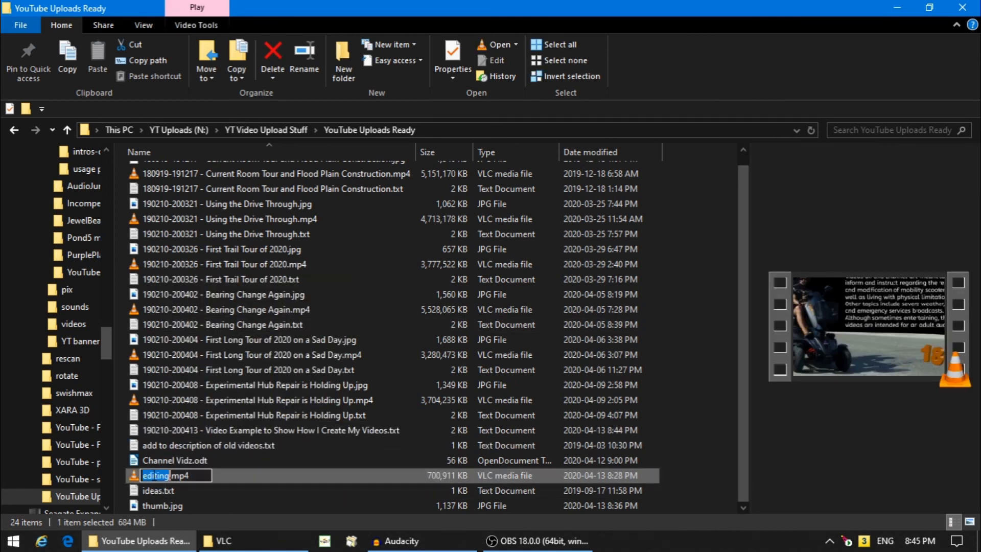
right_click(152, 474)
click(193, 339)
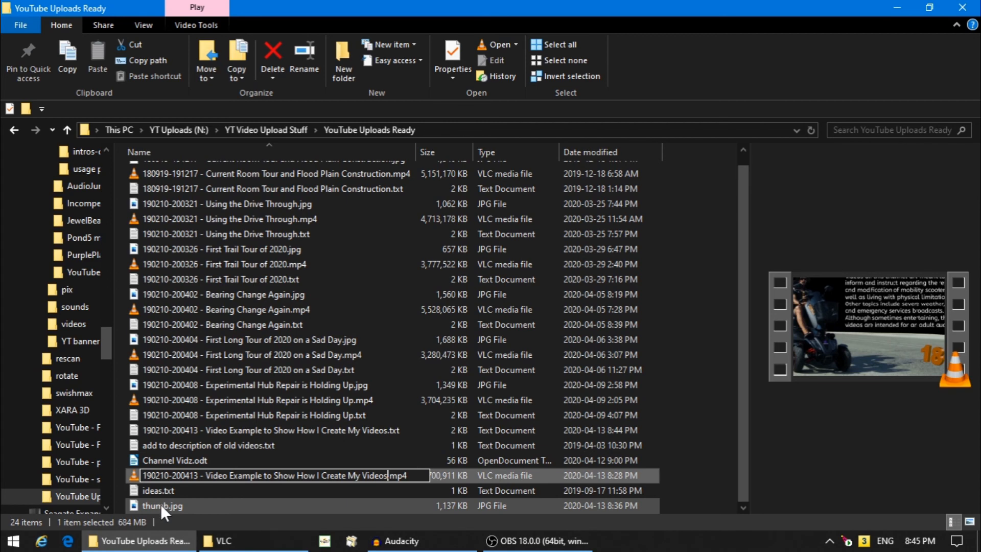
key(Return)
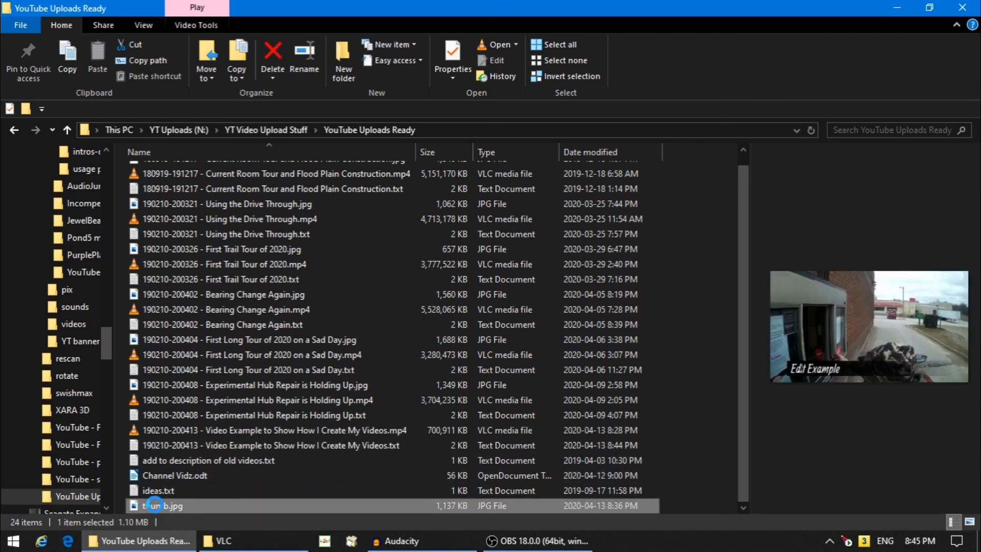
click(154, 505)
right_click(155, 504)
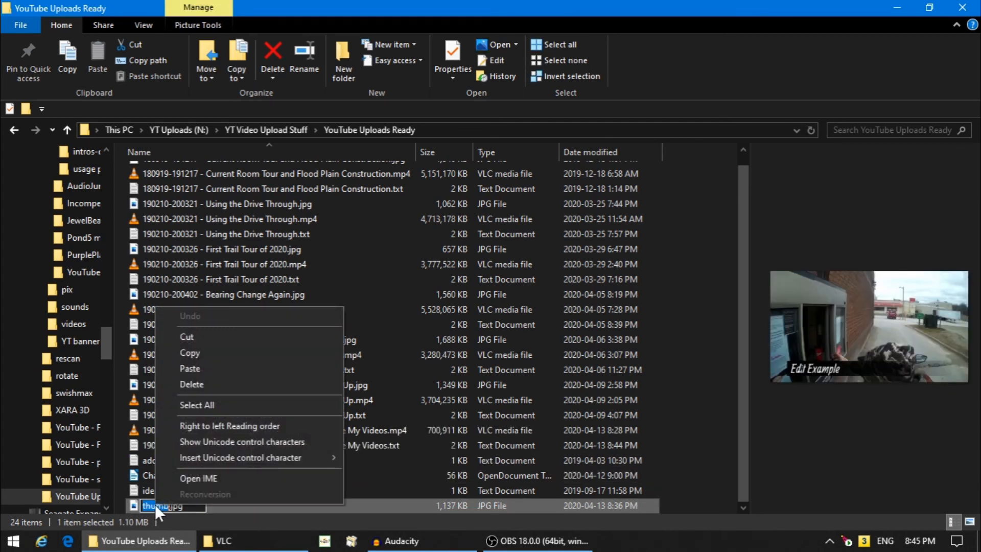
click(198, 369)
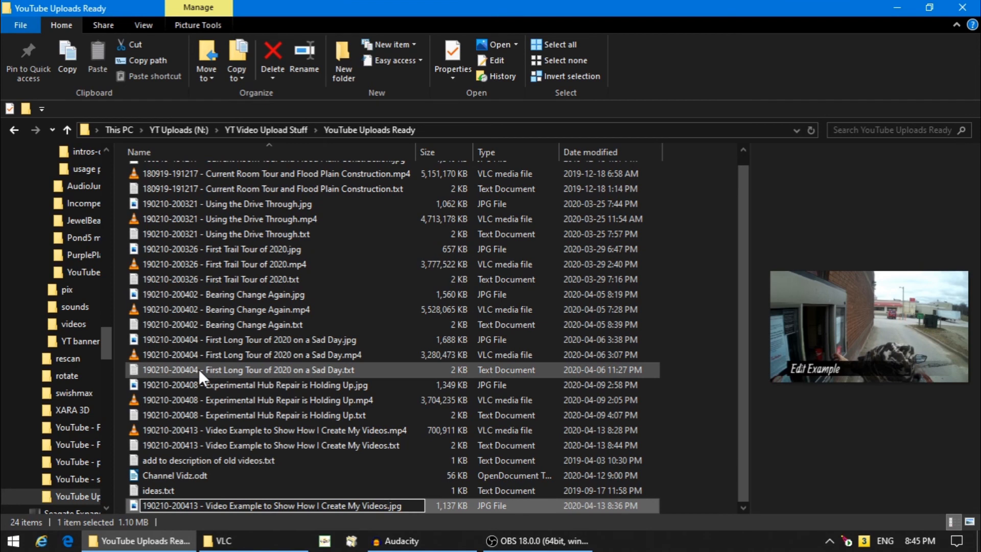
key(Return)
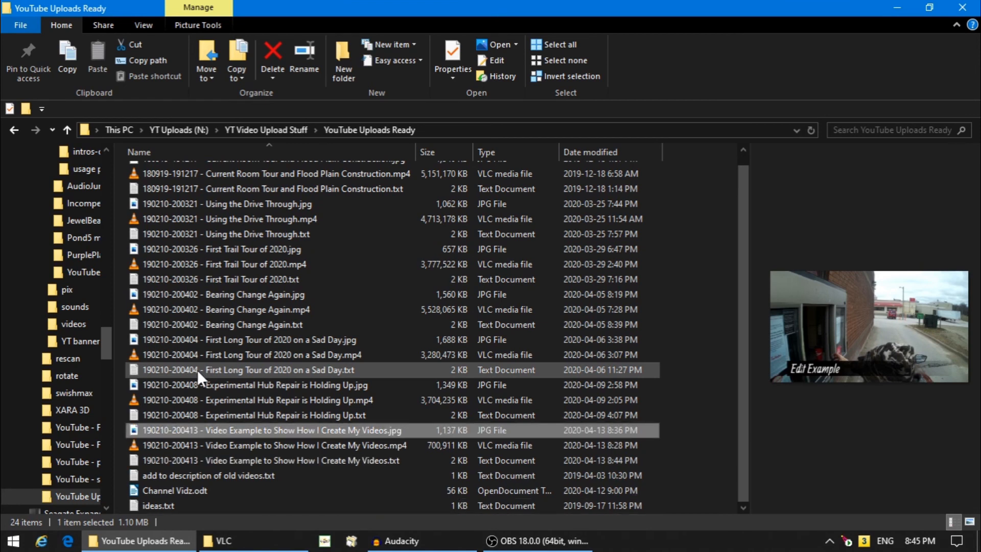
Open Channel Vidz.odt and add entry 451 below entry 450, pasting the copied video title into its TITLE cell.
click(132, 489)
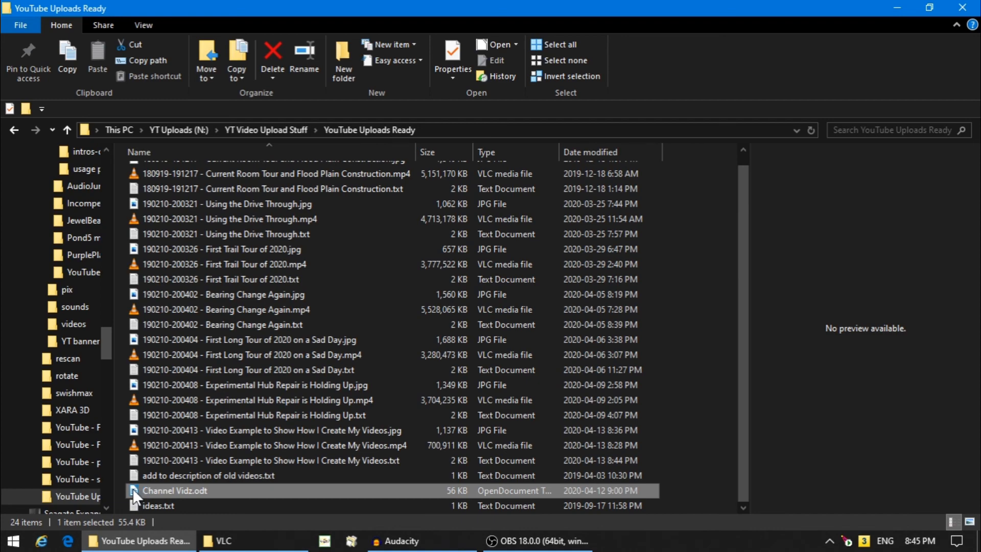
double_click(133, 488)
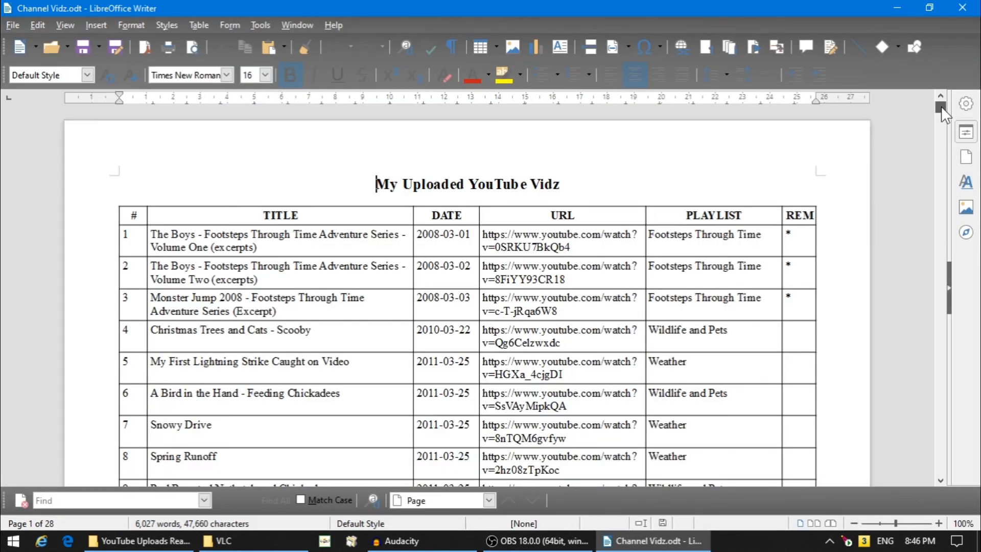
drag(942, 107, 928, 457)
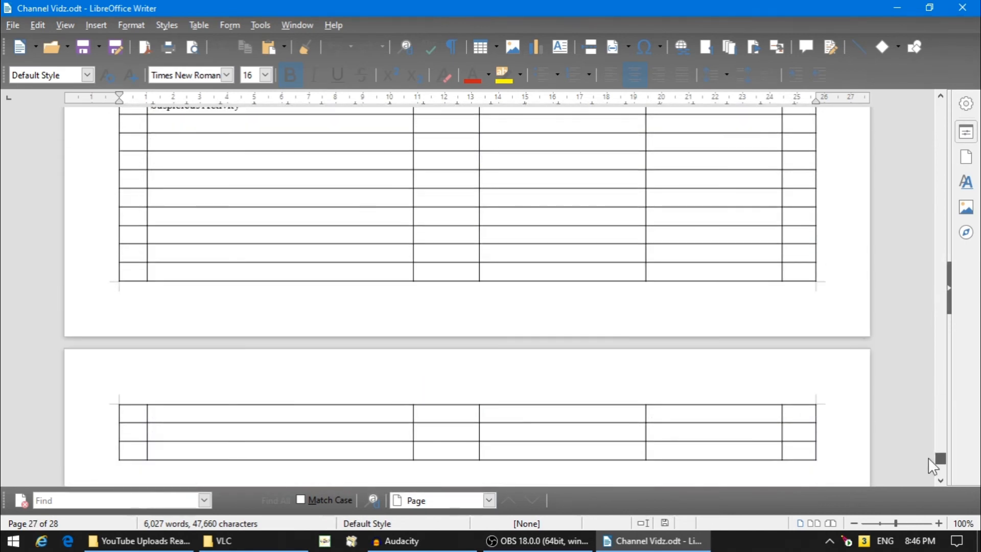
scroll(304, 345, up, 3)
click(137, 264)
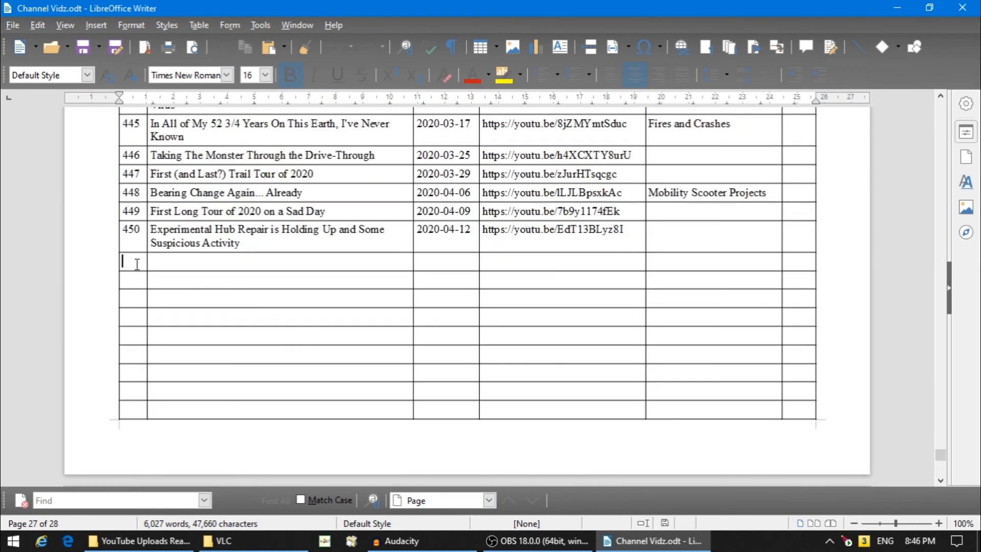
text(451)
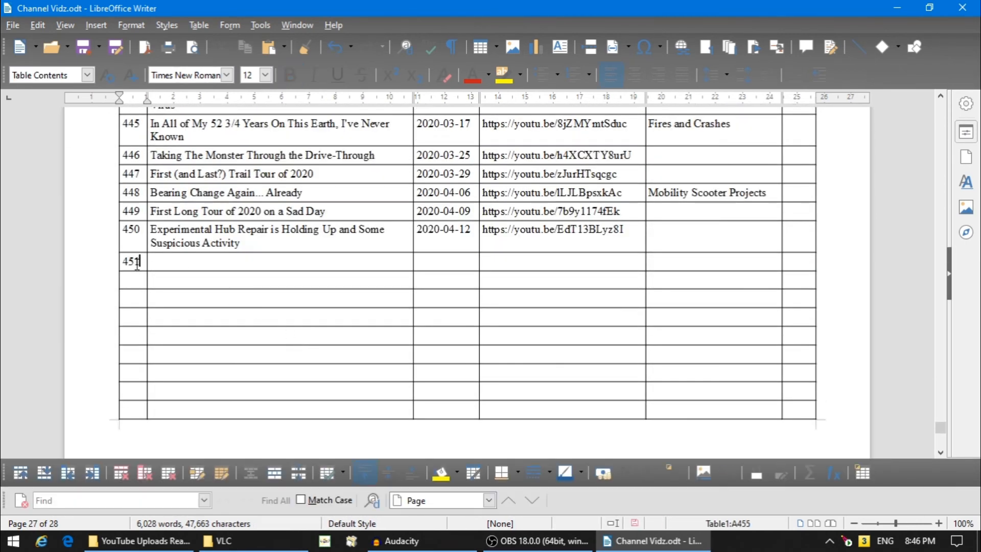
right_click(164, 261)
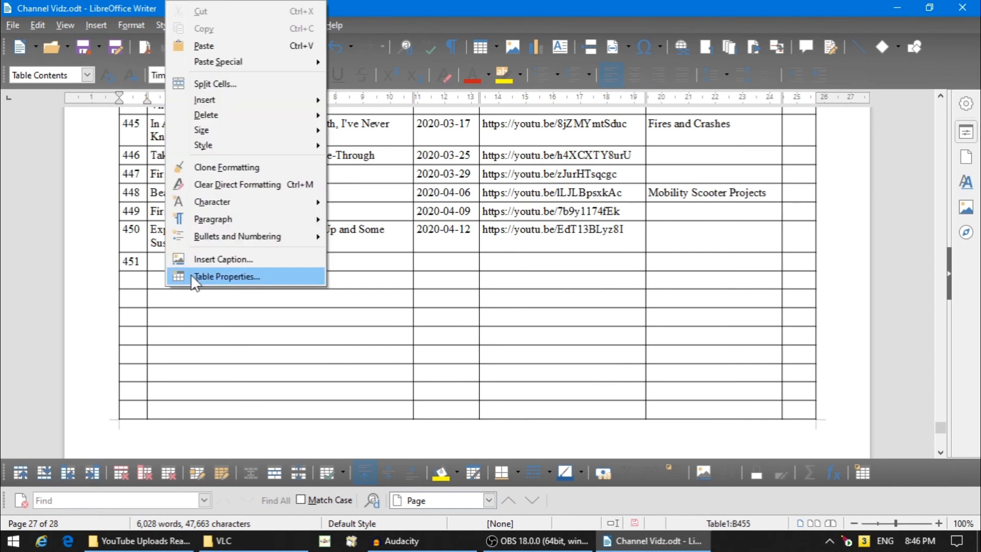
click(203, 45)
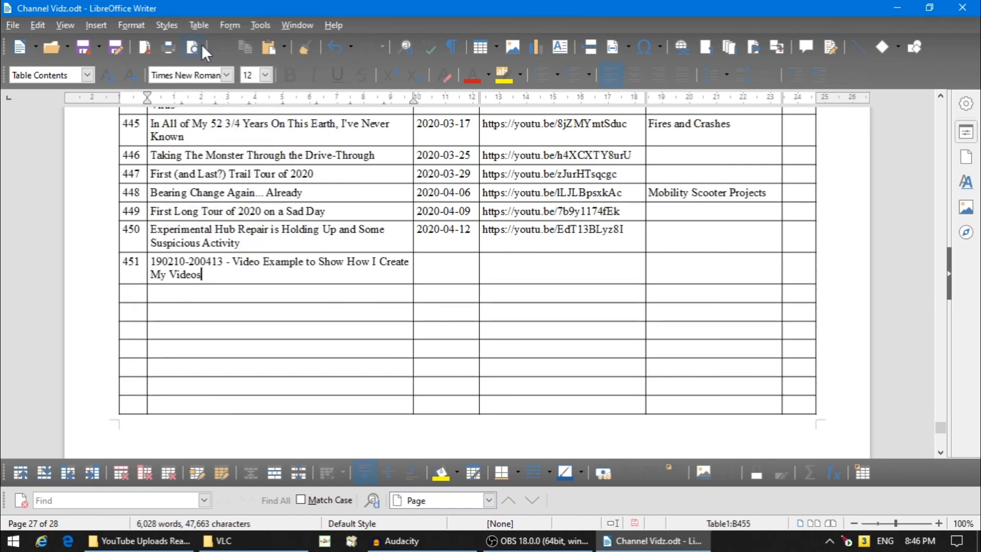
key(ctrl+Home)
key(Right)
key(Right)
key(Right)
key(Left)
key(Left)
key(Left)
key(Delete)
key(Delete)
key(Delete)
key(Delete)
key(Delete)
key(Delete)
key(Delete)
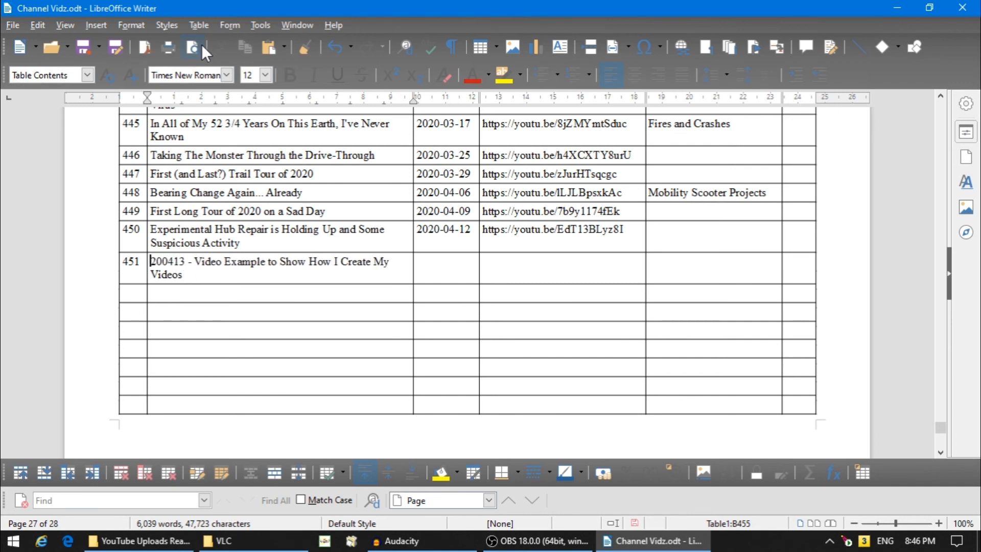
key(Delete)
key(Delete)
key(Delete)
key(Delete)
key(Delete)
key(Delete)
key(Delete)
key(Delete)
key(Delete)
Enter the date 2020-04-15 for entry 451, and close Channel Vidz.odt with its changes saved.
key(Down)
key(Right)
key(Up)
text(2020-04-15)
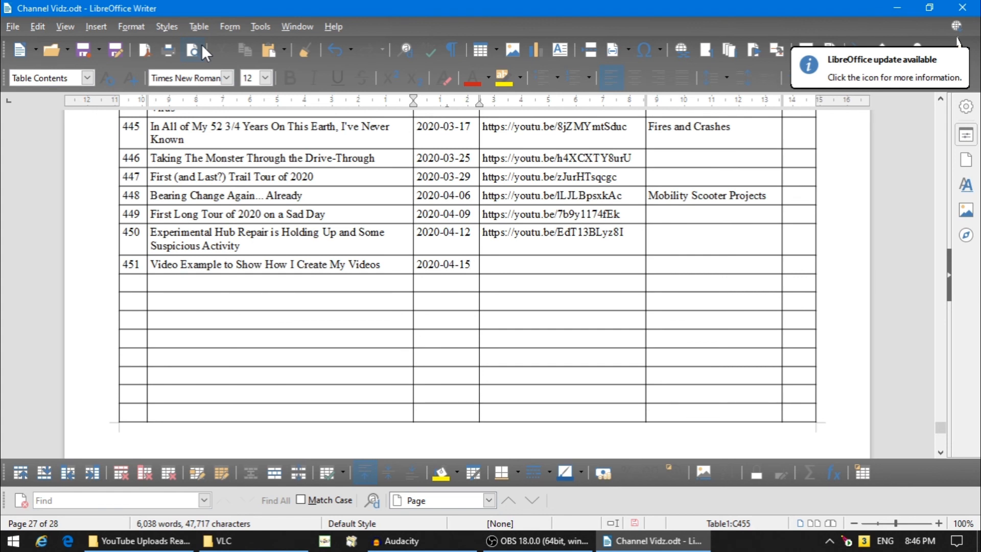
key(Tab)
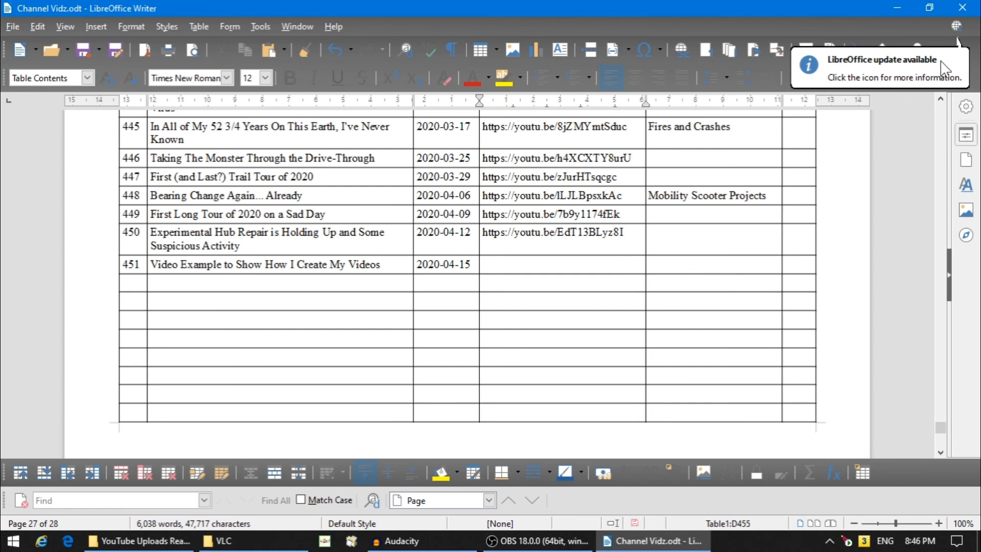
click(963, 13)
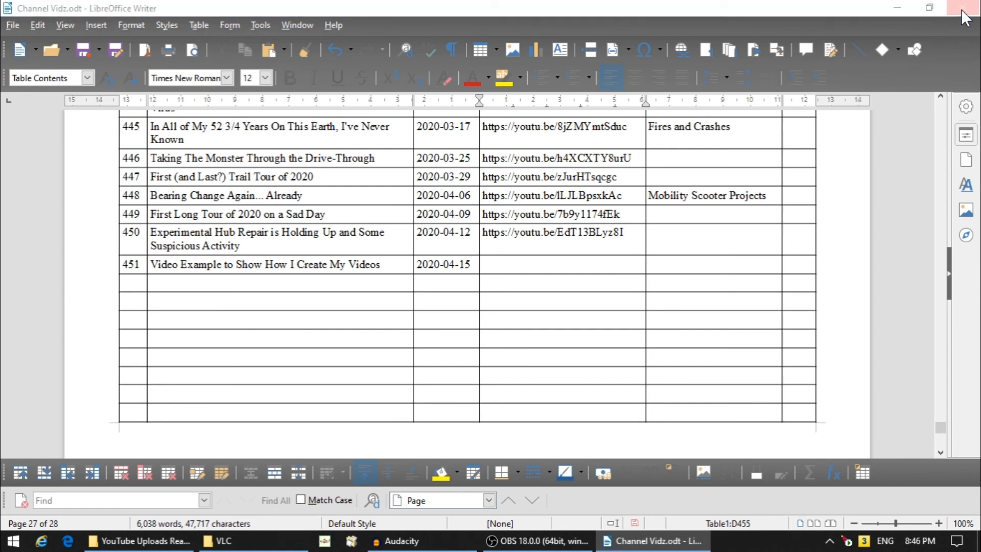
click(465, 299)
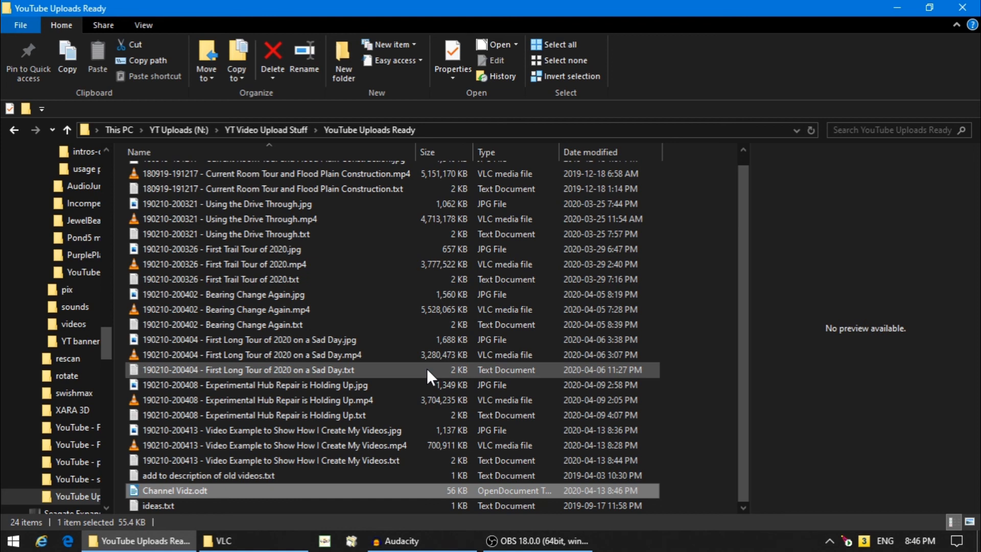
Close the VLC folder window and switch to OBS.
mouse_move(291, 544)
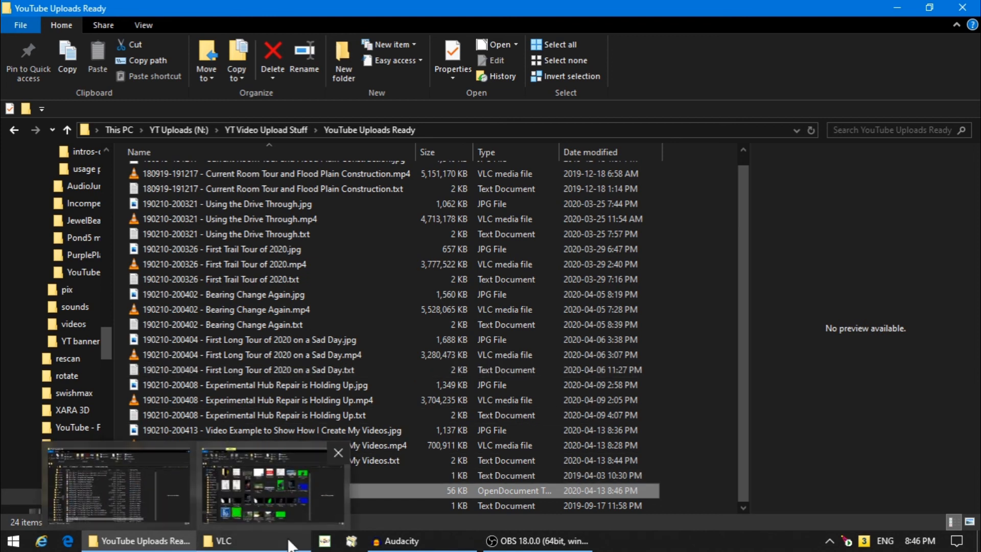
click(337, 454)
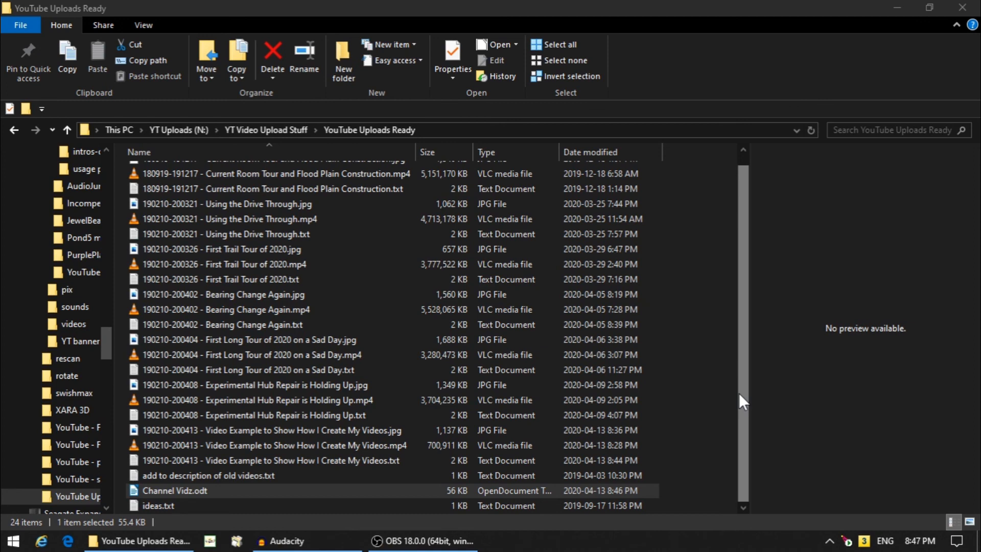
click(445, 542)
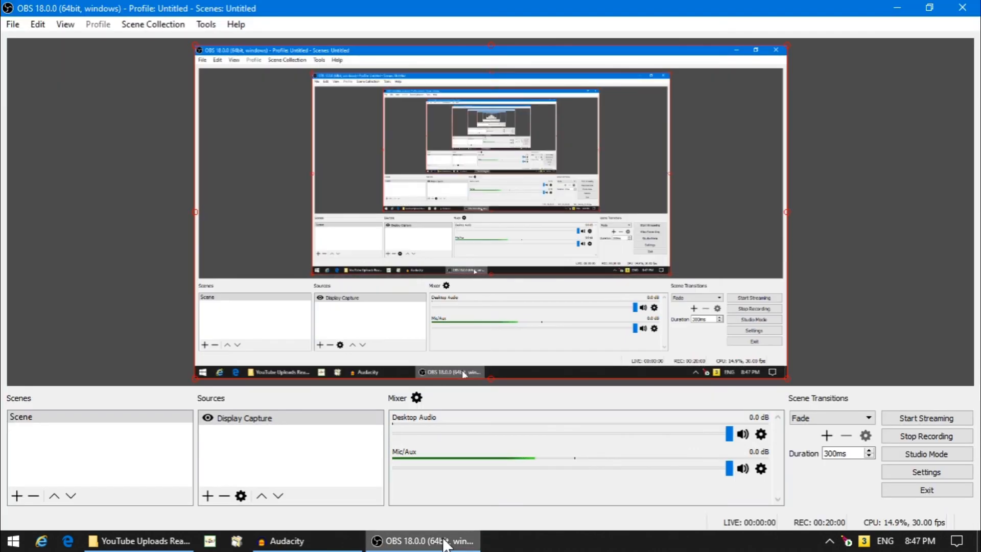